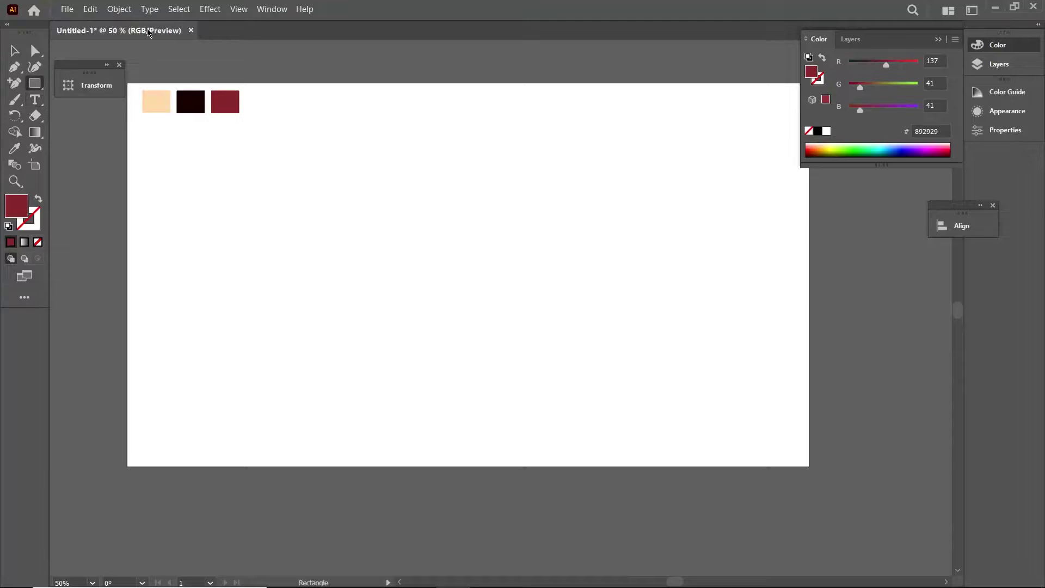
Draw a tall rectangle near the page centre and fill it with the peach swatch.
{"action": "left_click_drag", "start_coordinate": [403, 181], "coordinate": [548, 396]}
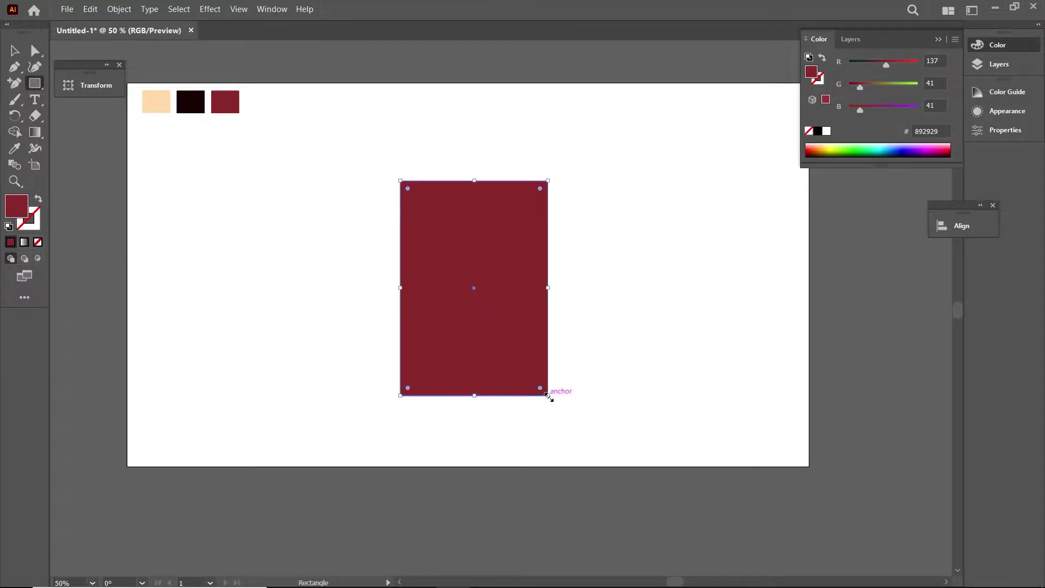
{"action": "key", "text": "i"}
{"action": "left_click", "coordinate": [164, 107]}
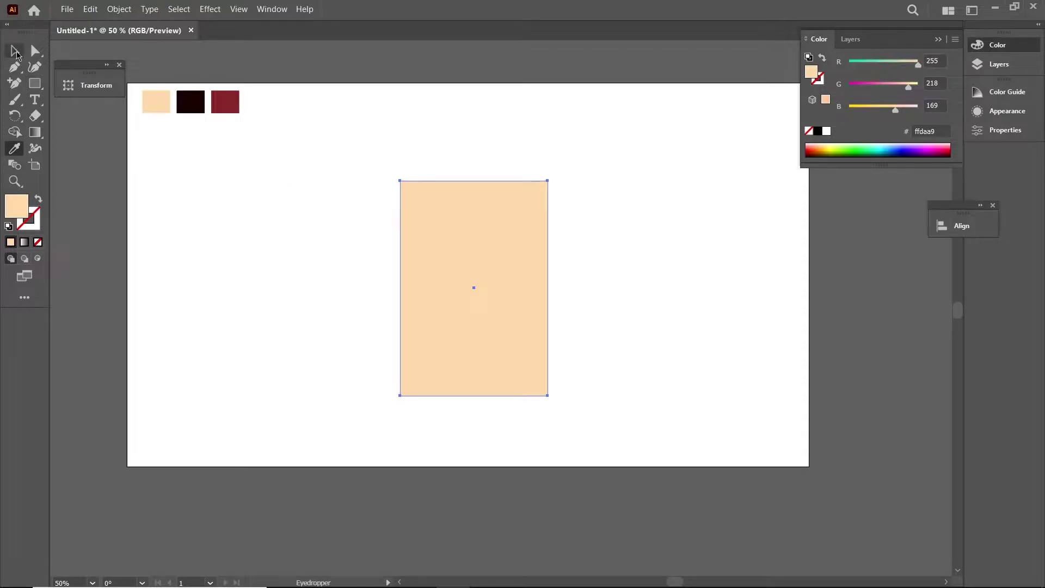
{"action": "left_click", "coordinate": [15, 51]}
Pull the rectangle's bottom corners inward so it tapers toward the bottom like a cup.
{"action": "key", "text": "a"}
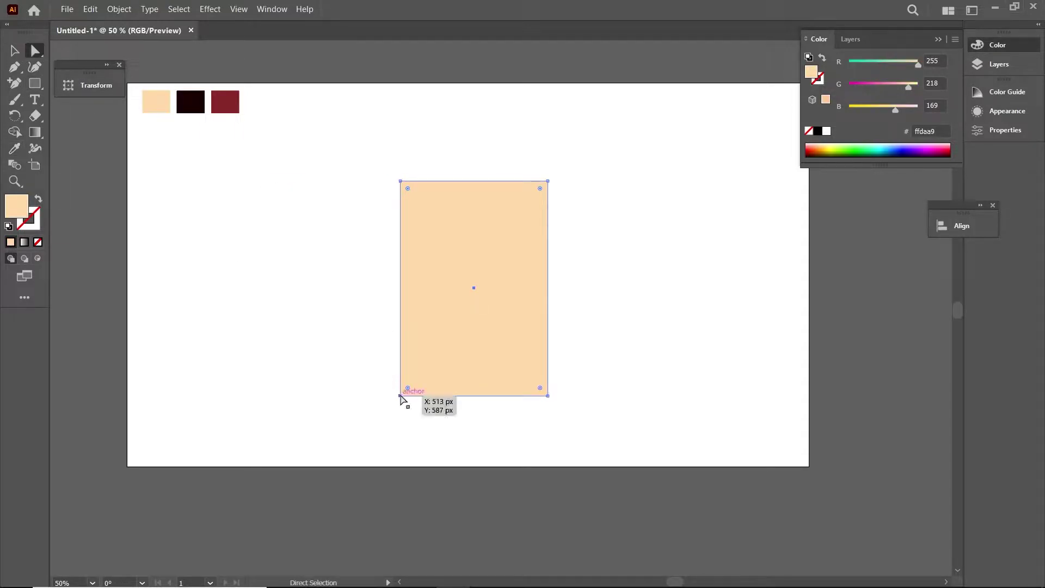
{"action": "left_click_drag", "start_coordinate": [400, 396], "coordinate": [409, 396]}
{"action": "mouse_move", "coordinate": [547, 396]}
{"action": "left_mouse_down"}
{"action": "mouse_move", "coordinate": [530, 396]}
{"action": "mouse_move", "coordinate": [530, 375]}
{"action": "left_mouse_up"}
{"action": "left_click_drag", "start_coordinate": [417, 396], "coordinate": [425, 396]}
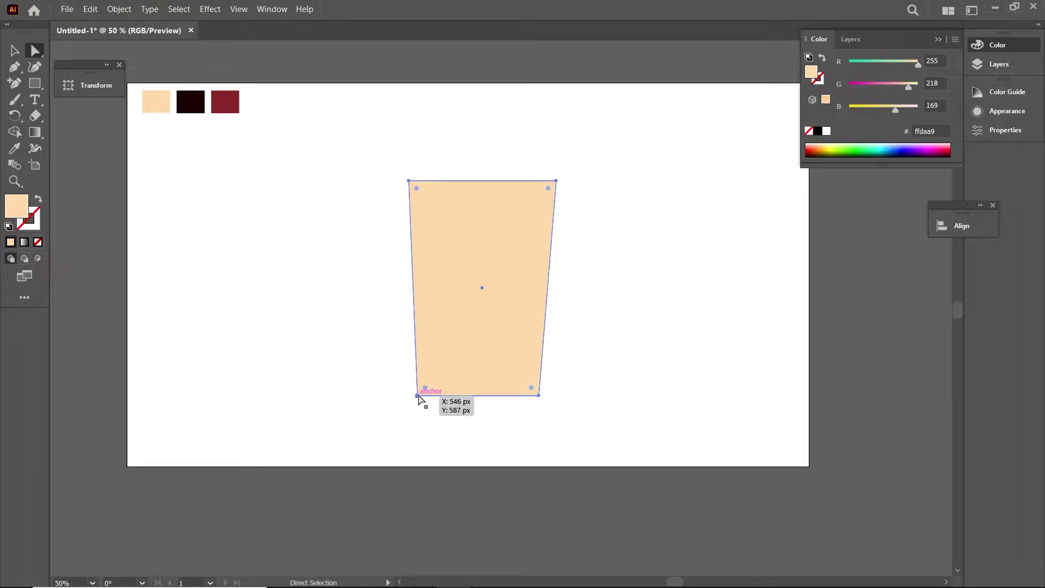
{"action": "left_click", "coordinate": [614, 296]}
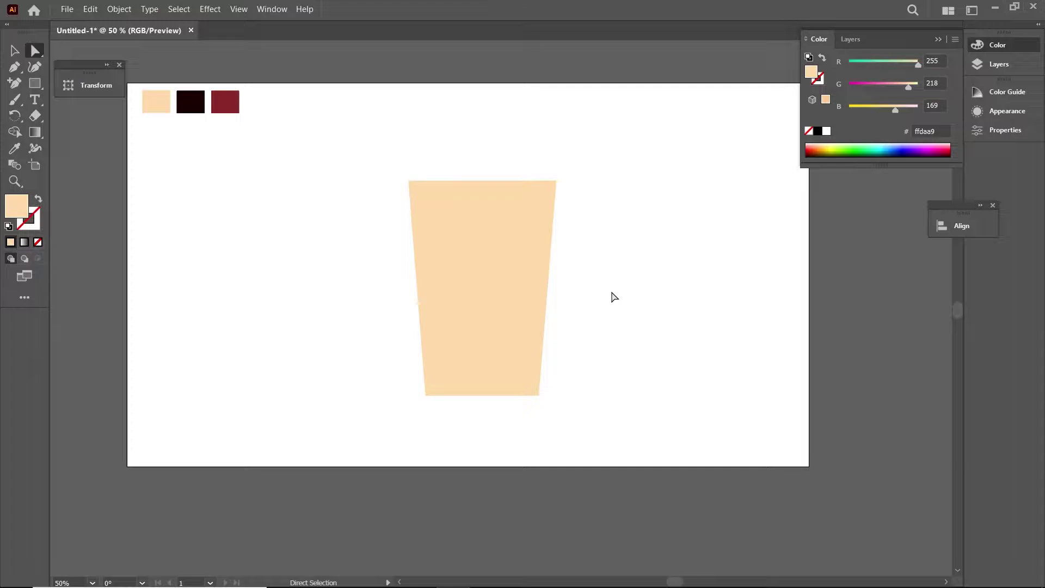
{"action": "left_click", "coordinate": [524, 309]}
Slightly round the cup's corners and try a white, then black (#000000) outline.
{"action": "left_click_drag", "start_coordinate": [417, 188], "coordinate": [425, 196]}
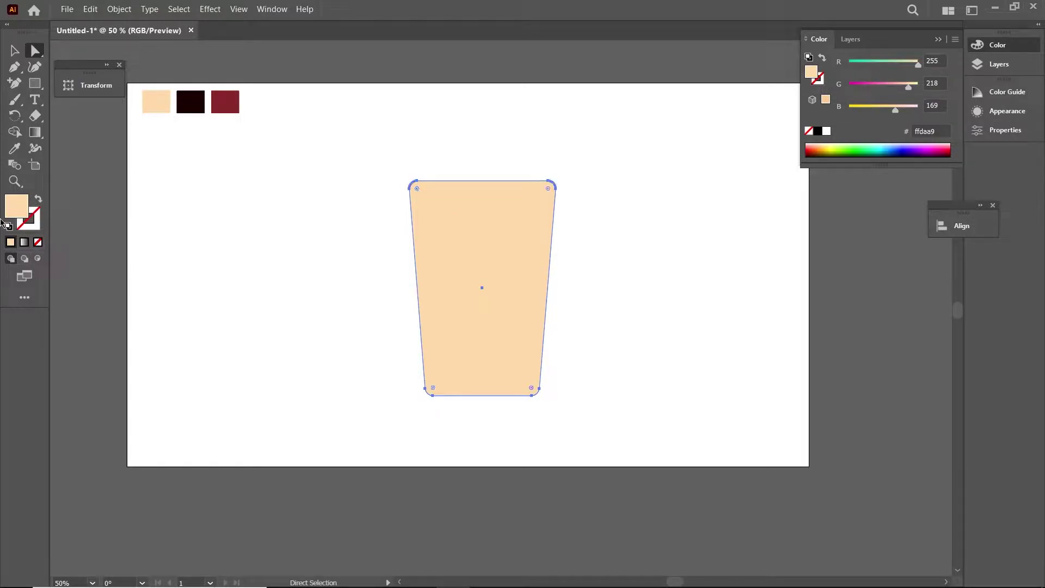
{"action": "double_click", "coordinate": [28, 219]}
{"action": "type", "text": "ffffff"}
{"action": "left_click", "coordinate": [865, 277]}
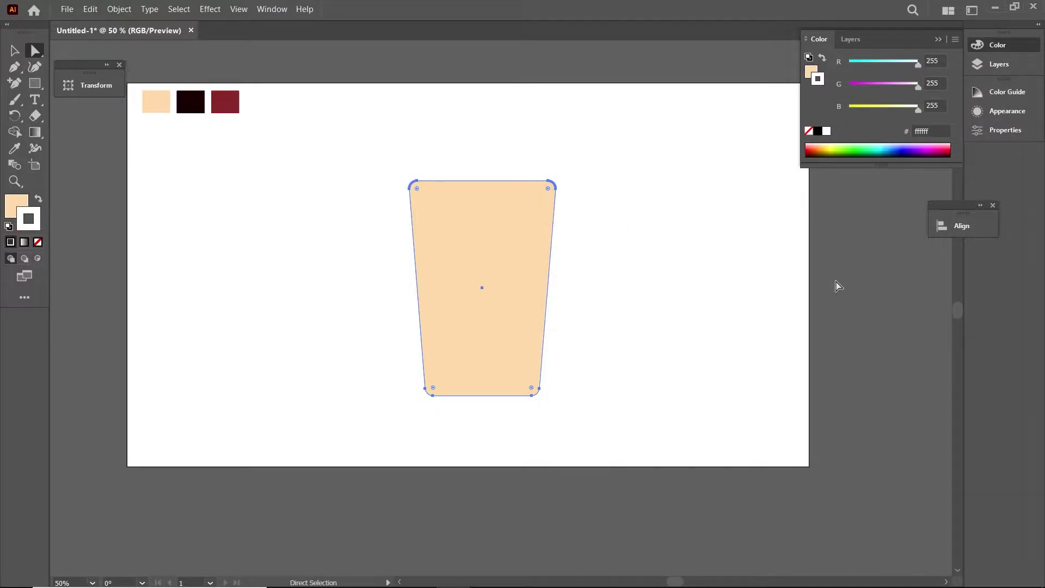
{"action": "double_click", "coordinate": [817, 82]}
{"action": "type", "text": "000000"}
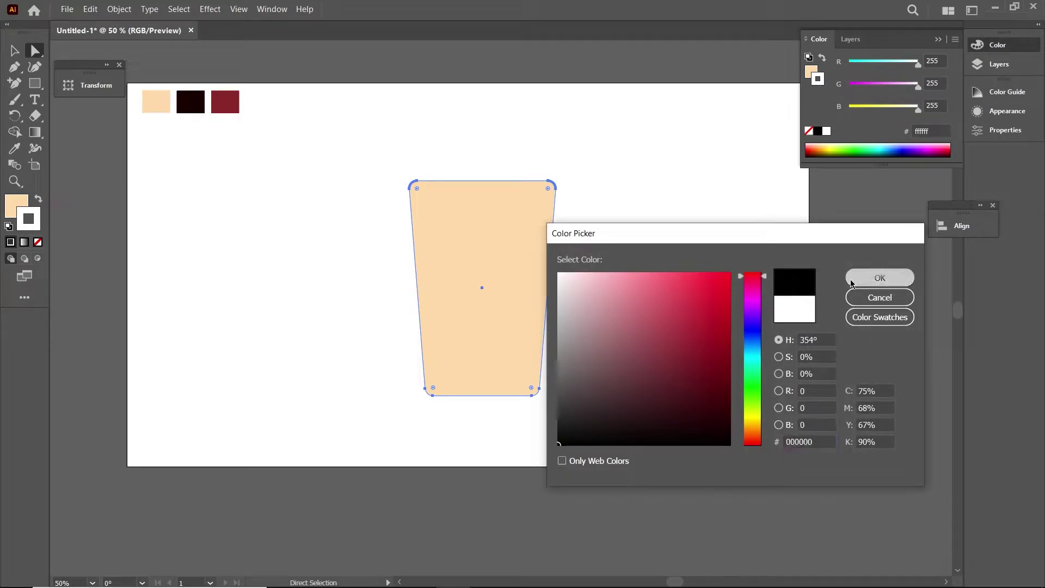
{"action": "left_click", "coordinate": [877, 278]}
Raise the cup's outline weight to 3 pt in Appearance.
{"action": "left_click", "coordinate": [977, 112]}
{"action": "left_click", "coordinate": [885, 127]}
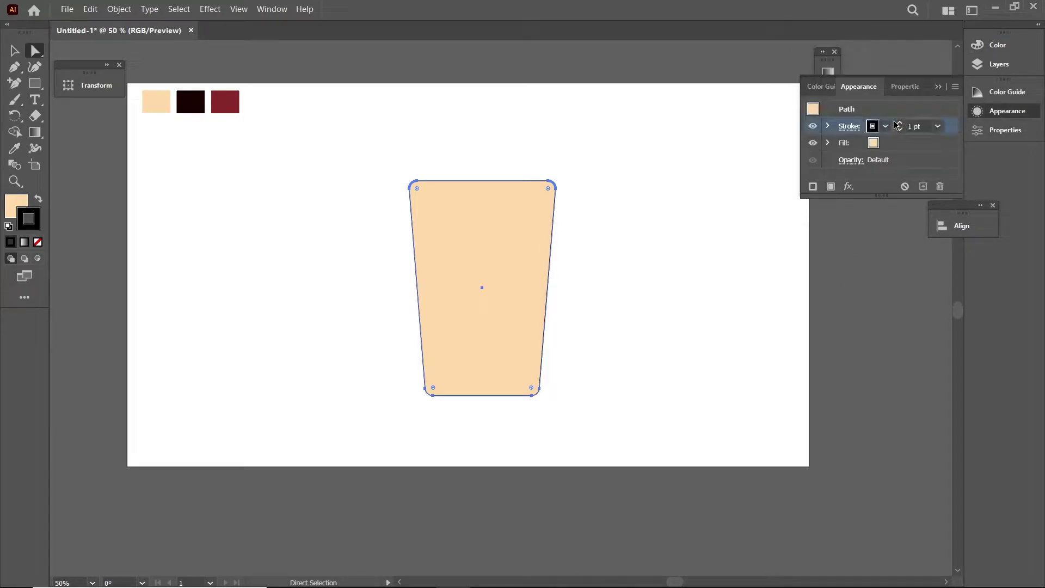
{"action": "double_click", "coordinate": [27, 220]}
{"action": "left_click", "coordinate": [875, 296]}
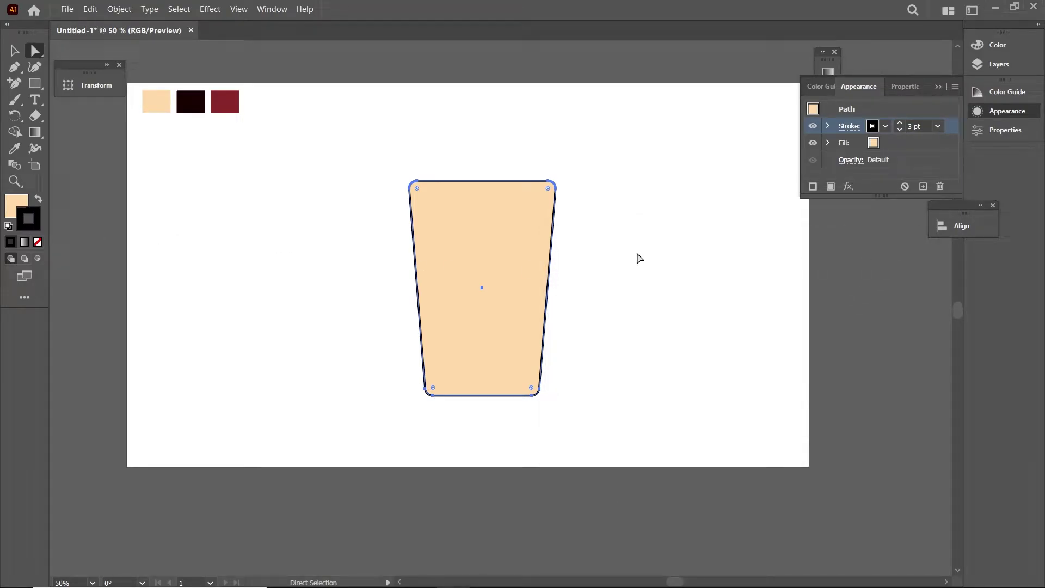
Read the dark red swatch's value and apply #892929 to the cup outline.
{"action": "left_click", "coordinate": [640, 258]}
{"action": "left_click", "coordinate": [227, 112]}
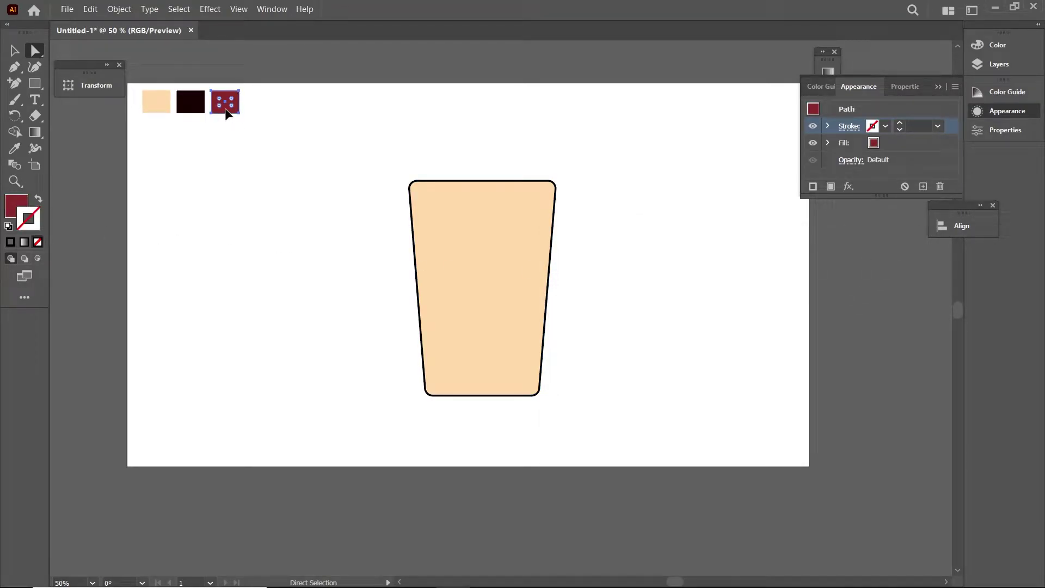
{"action": "double_click", "coordinate": [8, 211]}
{"action": "left_click", "coordinate": [892, 297]}
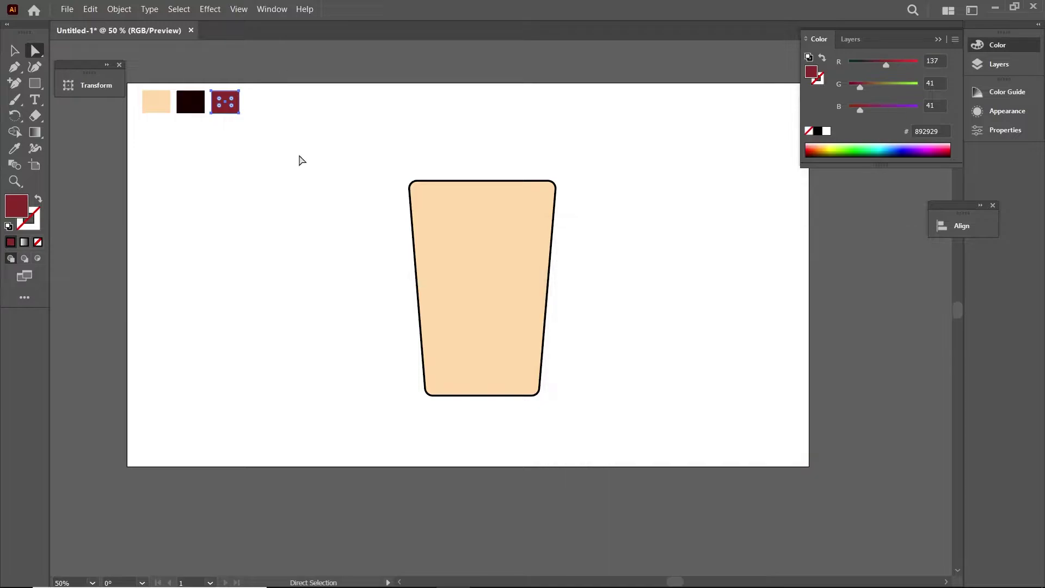
{"action": "left_click", "coordinate": [501, 192]}
{"action": "double_click", "coordinate": [821, 82]}
{"action": "type", "text": "892929"}
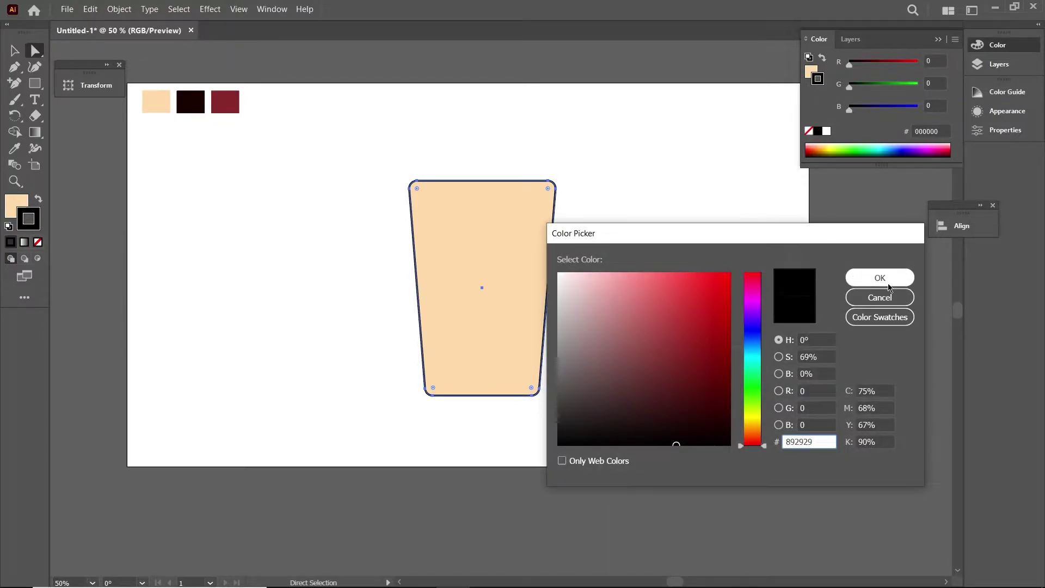
{"action": "left_click", "coordinate": [892, 277]}
Read the near-black swatch's value and set the cup outline to #190002.
{"action": "left_click", "coordinate": [664, 274]}
{"action": "left_click", "coordinate": [201, 111]}
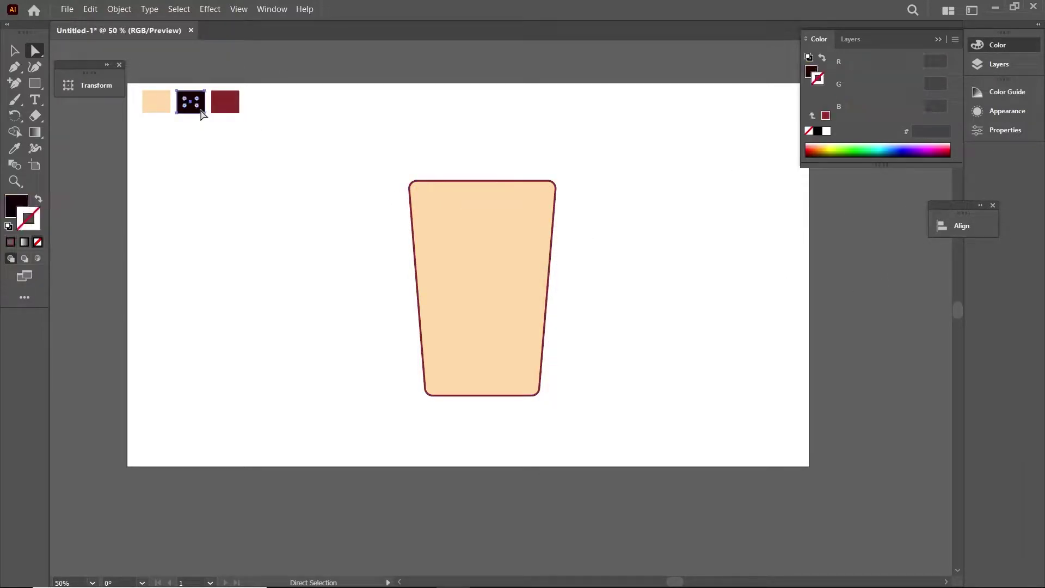
{"action": "double_click", "coordinate": [6, 210]}
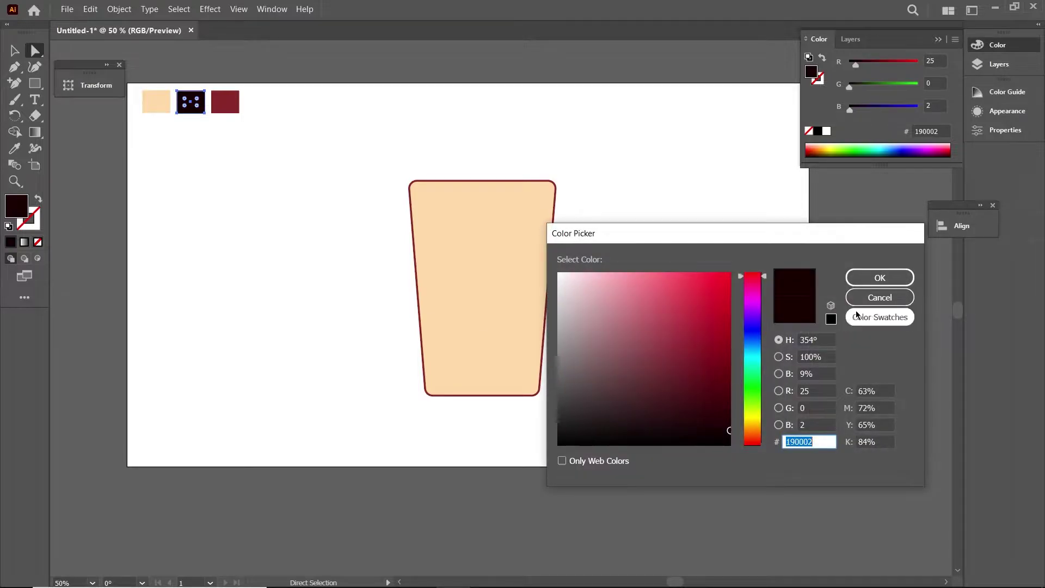
{"action": "left_click", "coordinate": [877, 278]}
{"action": "double_click", "coordinate": [820, 82]}
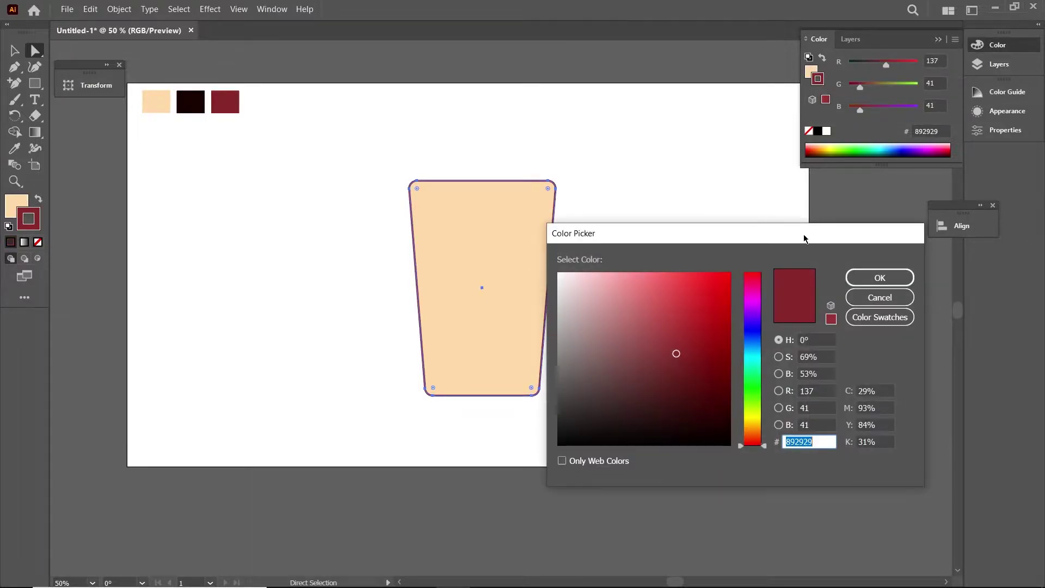
{"action": "type", "text": "190002"}
{"action": "left_click", "coordinate": [904, 279]}
Thicken the cup outline to 6 pt.
{"action": "left_click", "coordinate": [600, 264]}
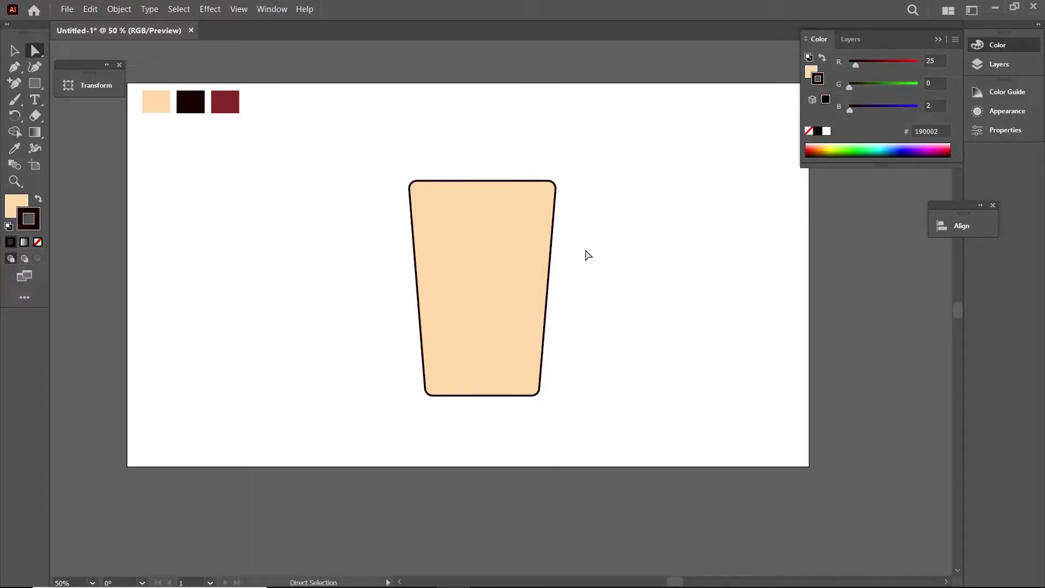
{"action": "left_click", "coordinate": [552, 249]}
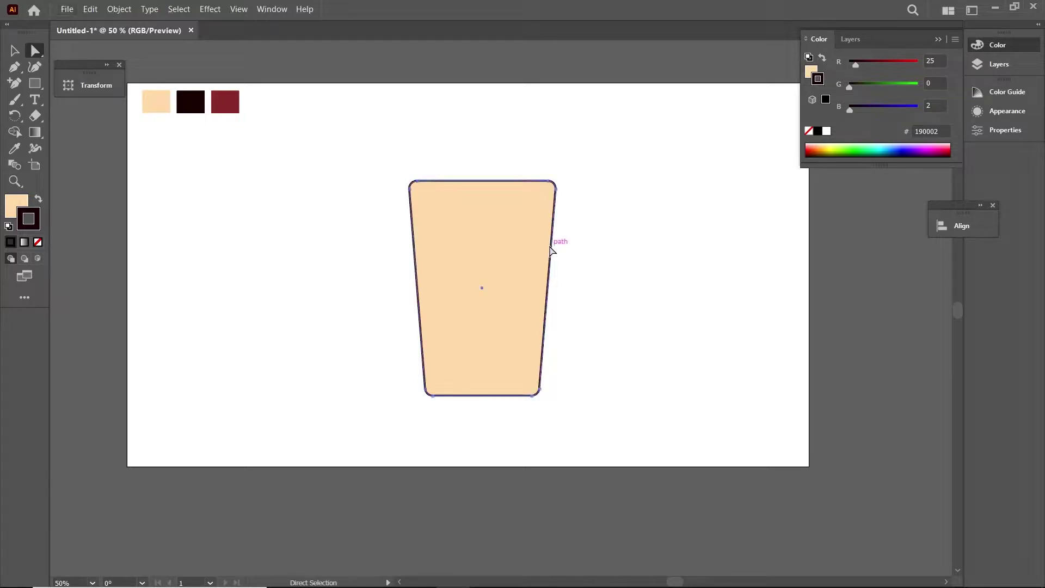
{"action": "left_click", "coordinate": [1006, 110]}
{"action": "left_click", "coordinate": [898, 123]}
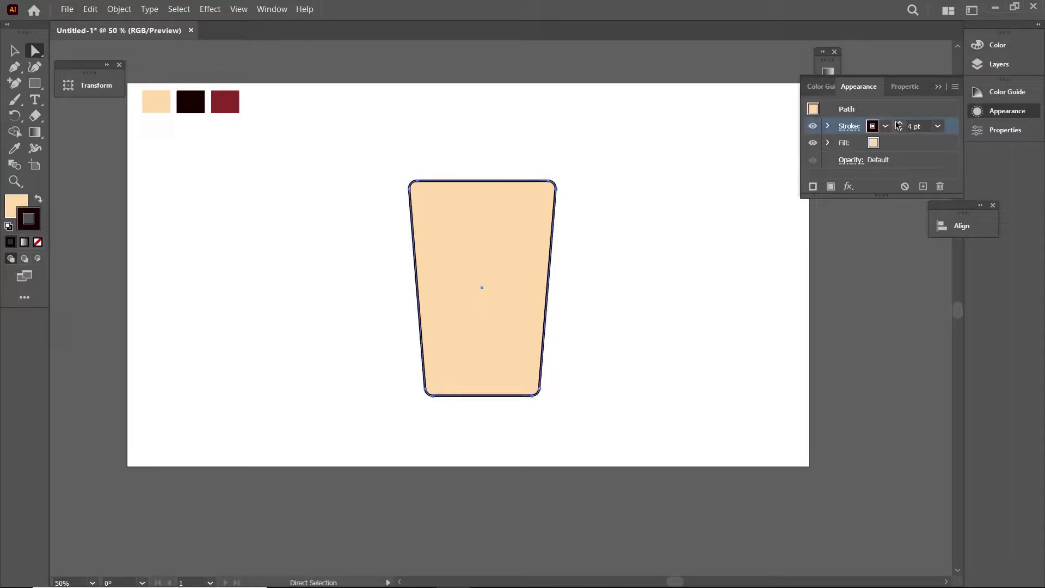
{"action": "left_click", "coordinate": [898, 123]}
{"action": "left_click", "coordinate": [898, 123]}
{"action": "left_click", "coordinate": [678, 237]}
Draw a band rectangle across the cup, taper its bottom corners, then narrow and reposition it.
{"action": "scroll", "coordinate": [606, 256], "scroll_direction": "up", "scroll_amount": 1}
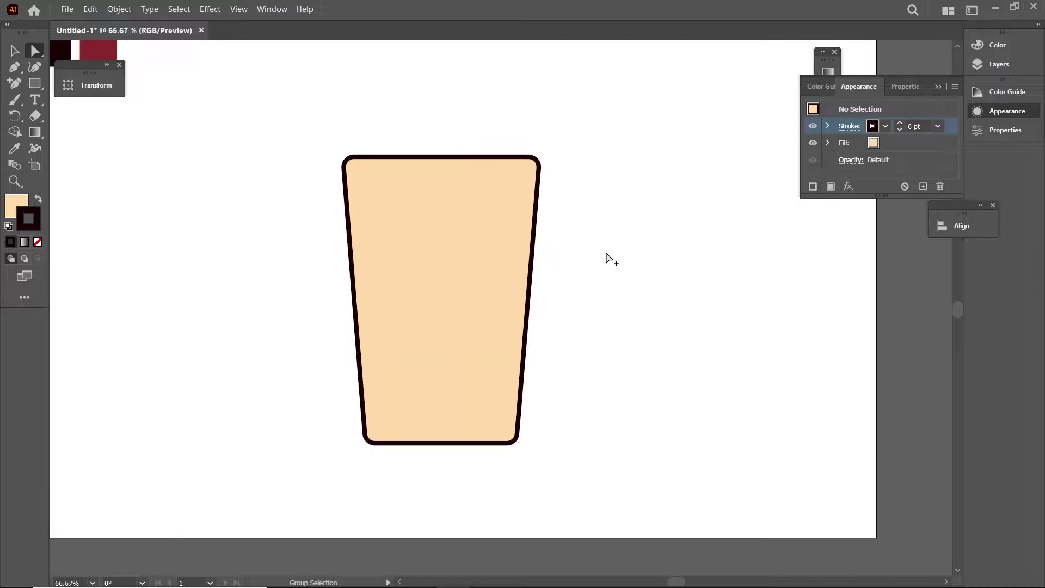
{"action": "left_click_drag", "start_coordinate": [606, 257], "coordinate": [625, 248]}
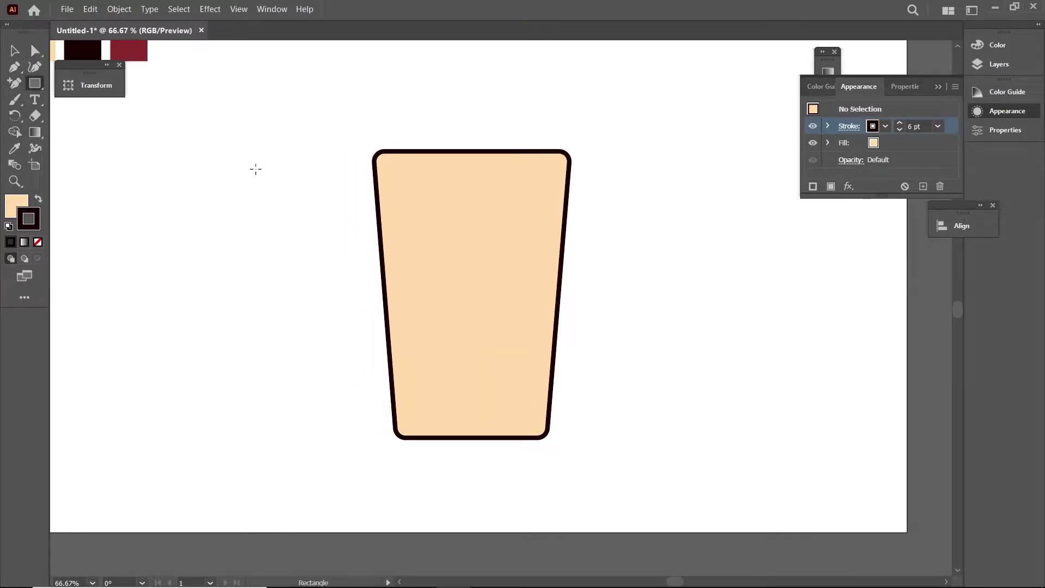
{"action": "left_click_drag", "start_coordinate": [357, 195], "coordinate": [589, 397]}
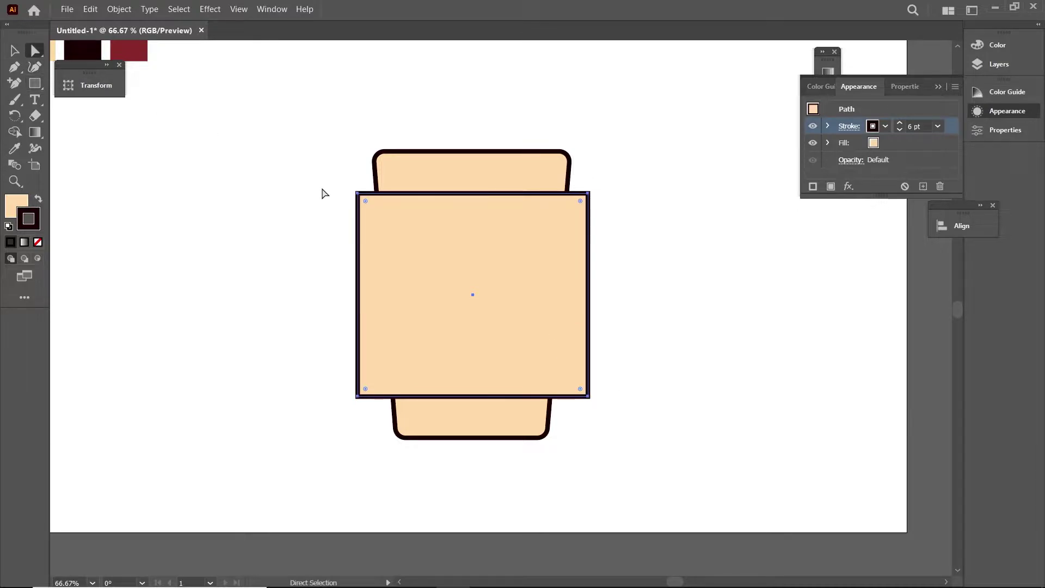
{"action": "left_click_drag", "start_coordinate": [358, 396], "coordinate": [384, 396]}
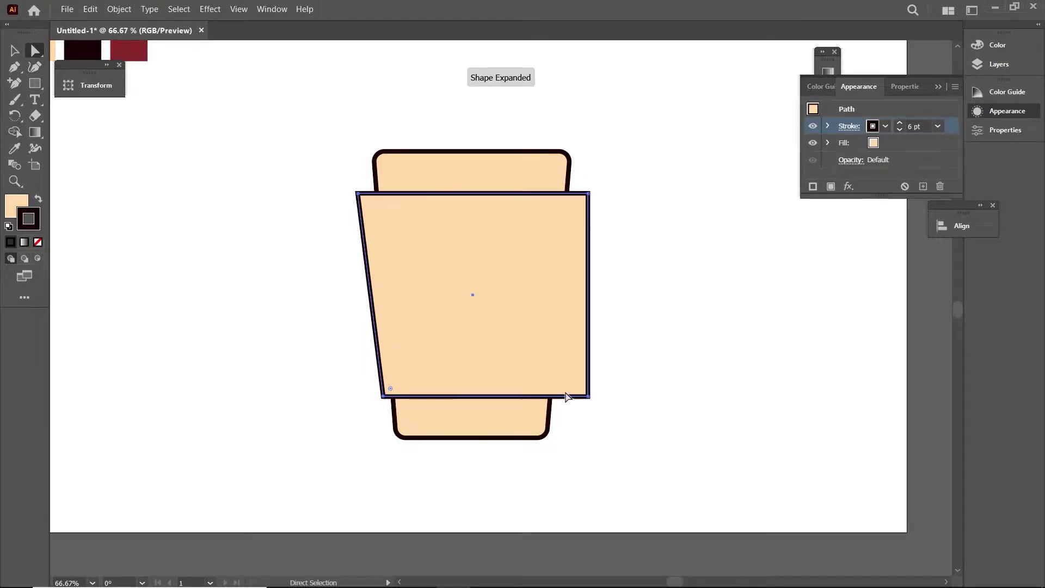
{"action": "left_click_drag", "start_coordinate": [587, 397], "coordinate": [561, 398]}
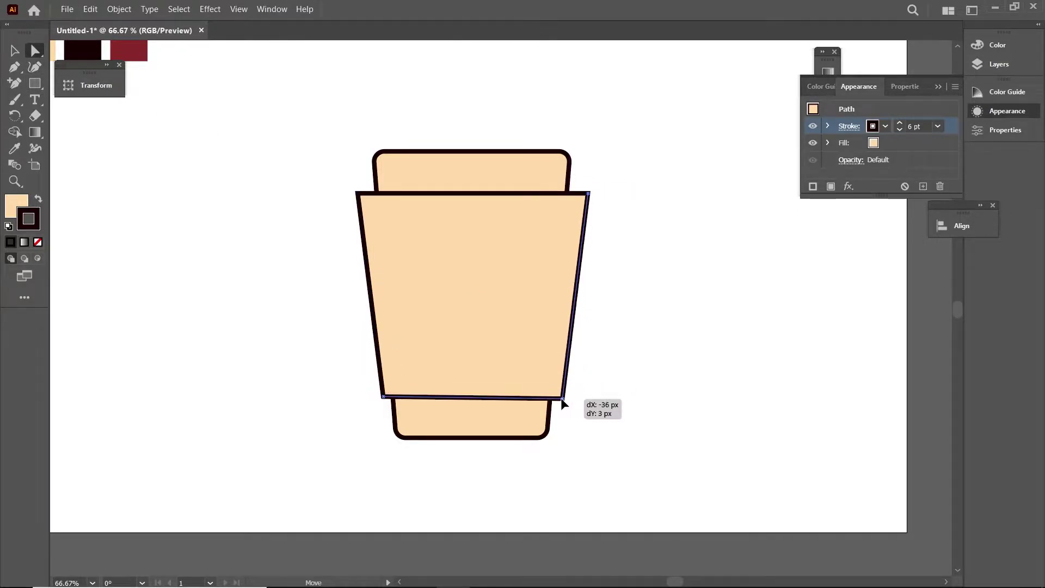
{"action": "key", "text": "v"}
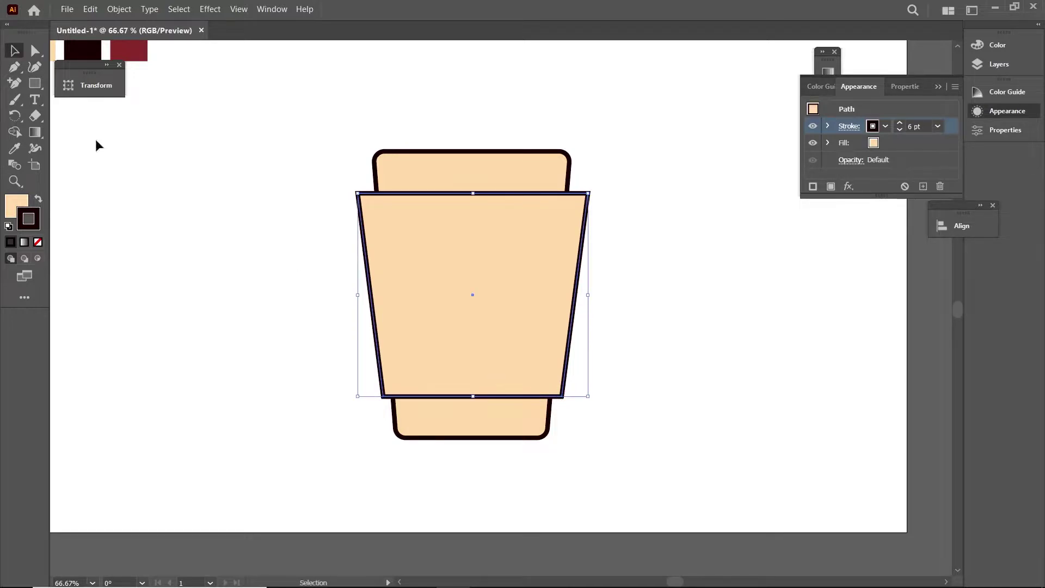
{"action": "left_click_drag", "start_coordinate": [358, 297], "coordinate": [376, 297]}
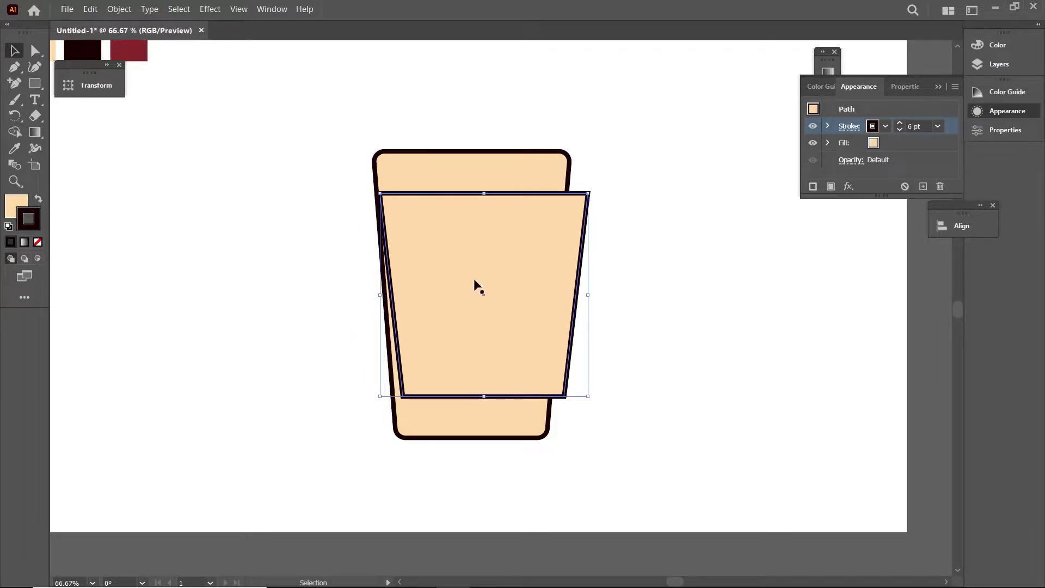
{"action": "left_click_drag", "start_coordinate": [473, 281], "coordinate": [466, 286]}
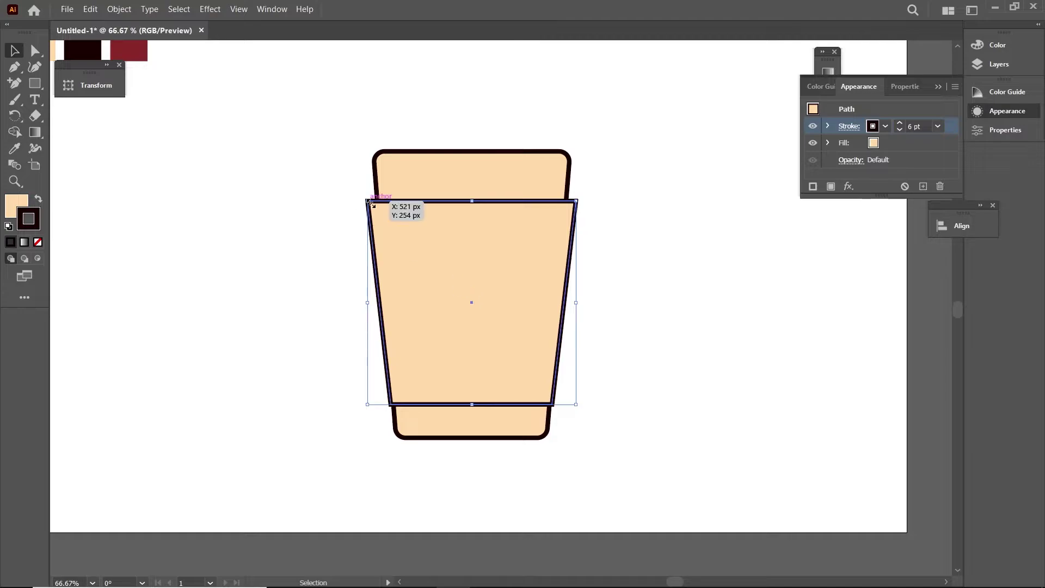
Snap the band's corner points onto the cup's tapered edges.
{"action": "left_click", "coordinate": [31, 54]}
{"action": "key", "text": "ctrl+1"}
{"action": "left_click_drag", "start_coordinate": [394, 175], "coordinate": [401, 177]}
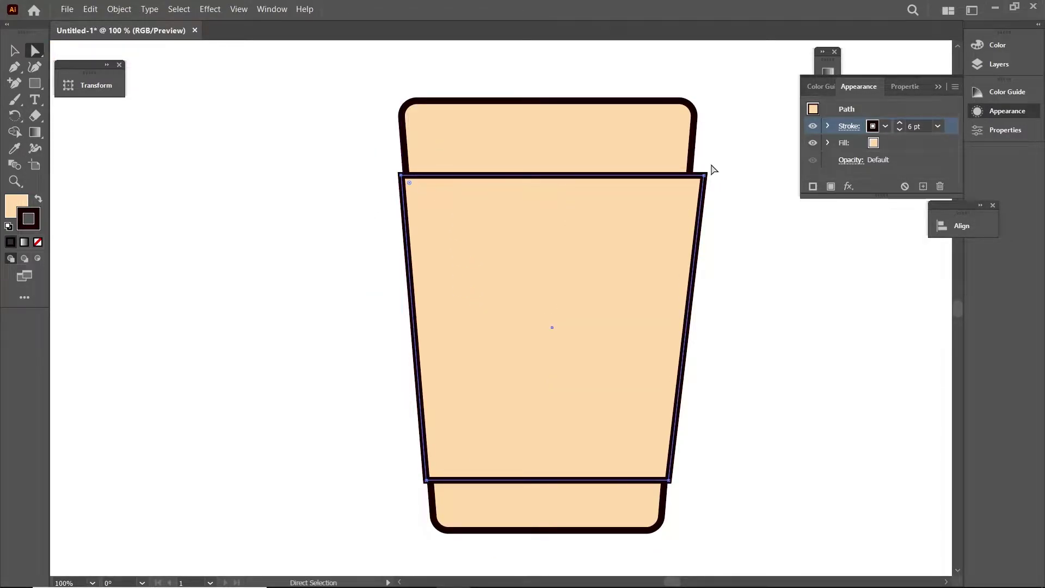
{"action": "left_click_drag", "start_coordinate": [701, 176], "coordinate": [699, 175]}
{"action": "left_click", "coordinate": [668, 480]}
{"action": "left_click_drag", "start_coordinate": [668, 482], "coordinate": [663, 480]}
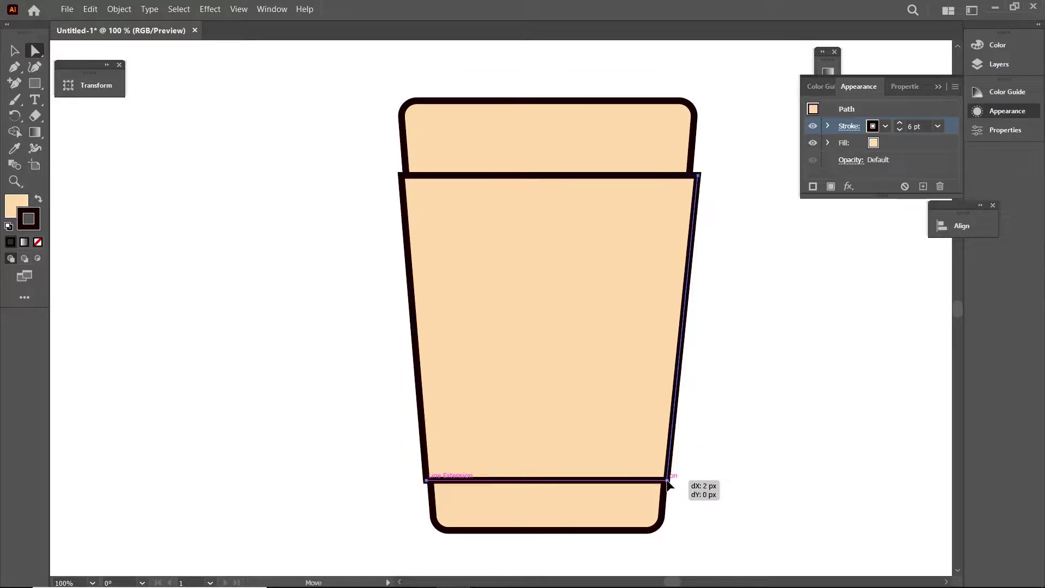
{"action": "scroll", "coordinate": [679, 477], "scroll_direction": "up", "scroll_amount": 1}
{"action": "scroll", "coordinate": [681, 475], "scroll_direction": "down", "scroll_amount": 1}
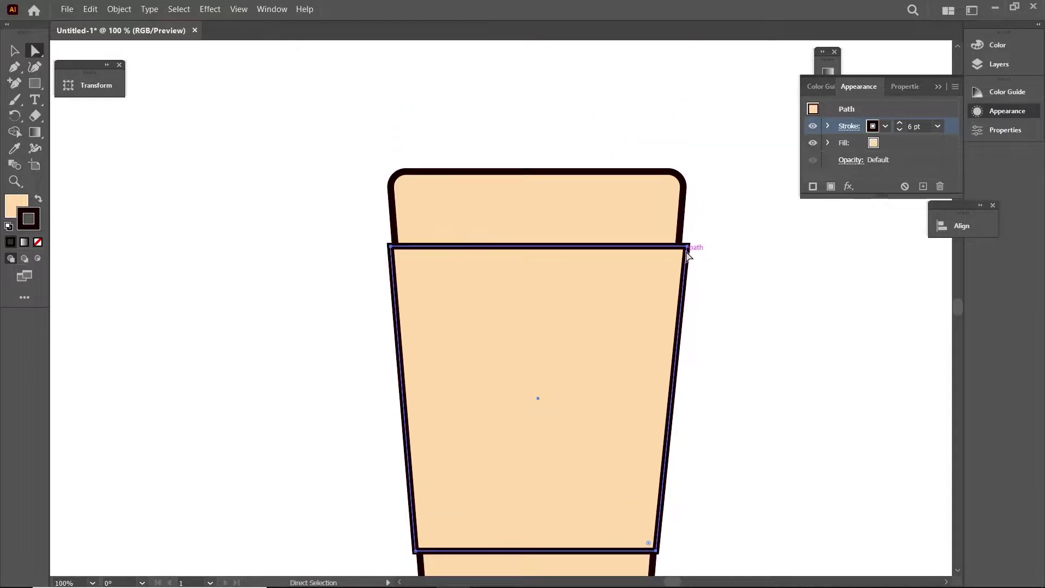
{"action": "left_click_drag", "start_coordinate": [687, 246], "coordinate": [685, 246]}
Round the band's four corners and stretch it slightly wider.
{"action": "left_click", "coordinate": [15, 51]}
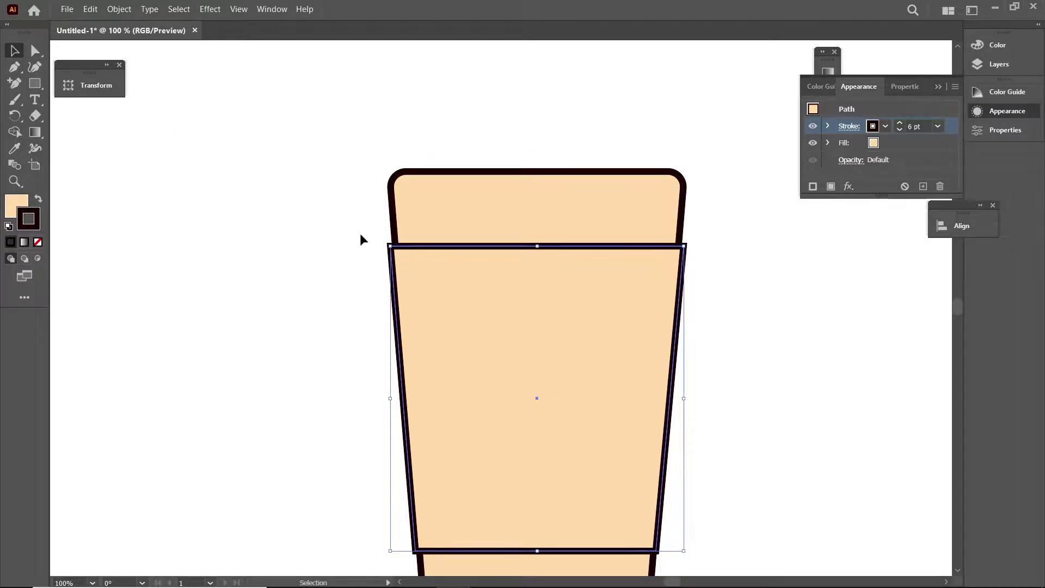
{"action": "left_click", "coordinate": [35, 51]}
{"action": "left_click_drag", "start_coordinate": [401, 257], "coordinate": [402, 256]}
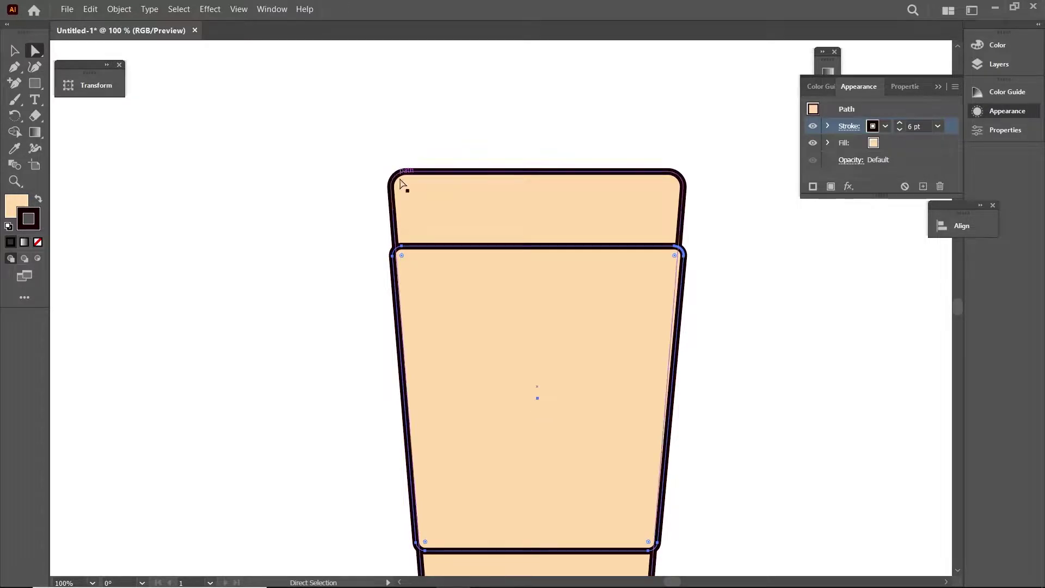
{"action": "key", "text": "v"}
{"action": "left_click_drag", "start_coordinate": [678, 398], "coordinate": [680, 399]}
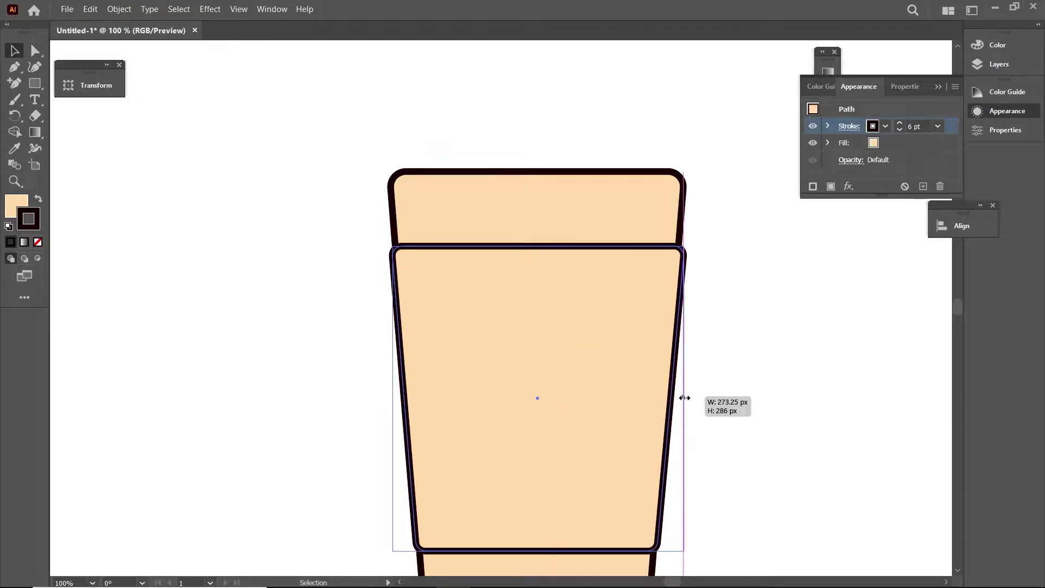
{"action": "left_click", "coordinate": [720, 351]}
{"action": "scroll", "coordinate": [719, 351], "scroll_direction": "down", "scroll_amount": 1}
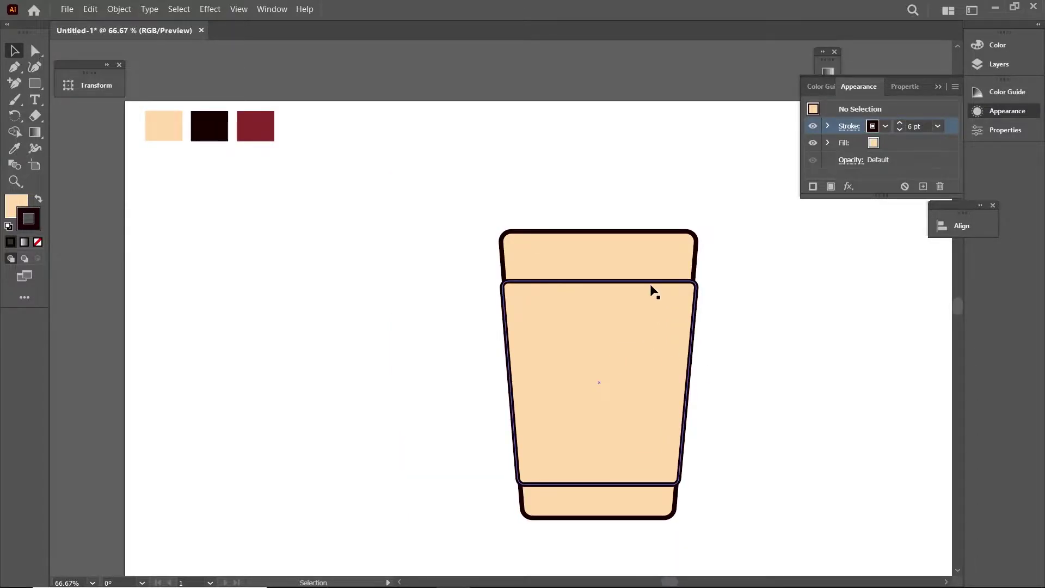
Nudge the middle piece's width from its left side and reselect it.
{"action": "left_click", "coordinate": [537, 355]}
{"action": "left_click_drag", "start_coordinate": [502, 383], "coordinate": [502, 385]}
{"action": "left_click", "coordinate": [654, 207]}
{"action": "left_click", "coordinate": [667, 322]}
{"action": "scroll", "coordinate": [671, 328], "scroll_direction": "up", "scroll_amount": 1}
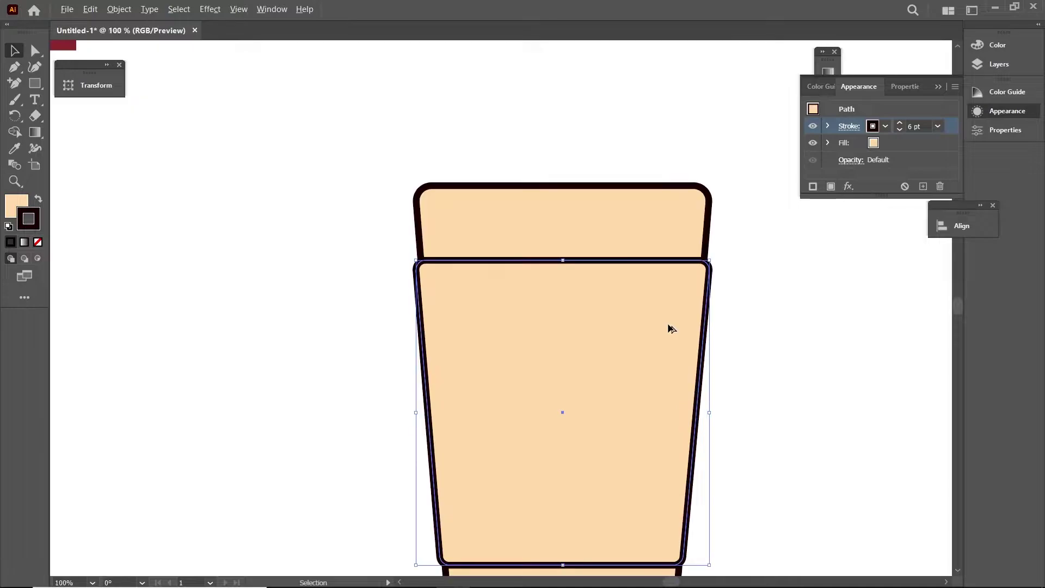
Fill the middle sleeve piece with a medium brown (#997953).
{"action": "left_click", "coordinate": [541, 236]}
{"action": "double_click", "coordinate": [17, 206]}
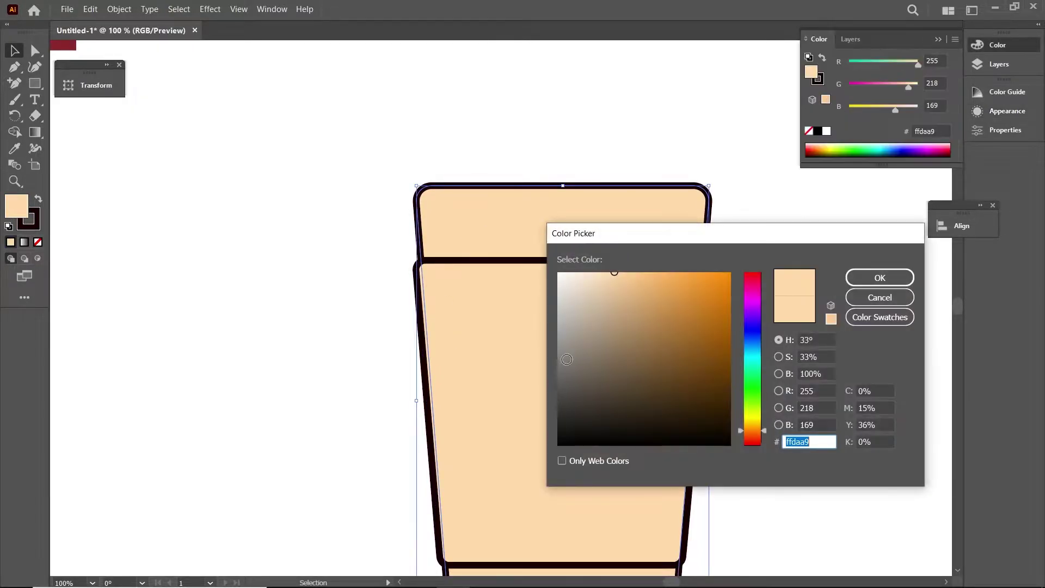
{"action": "left_click", "coordinate": [880, 297]}
{"action": "left_click", "coordinate": [484, 356]}
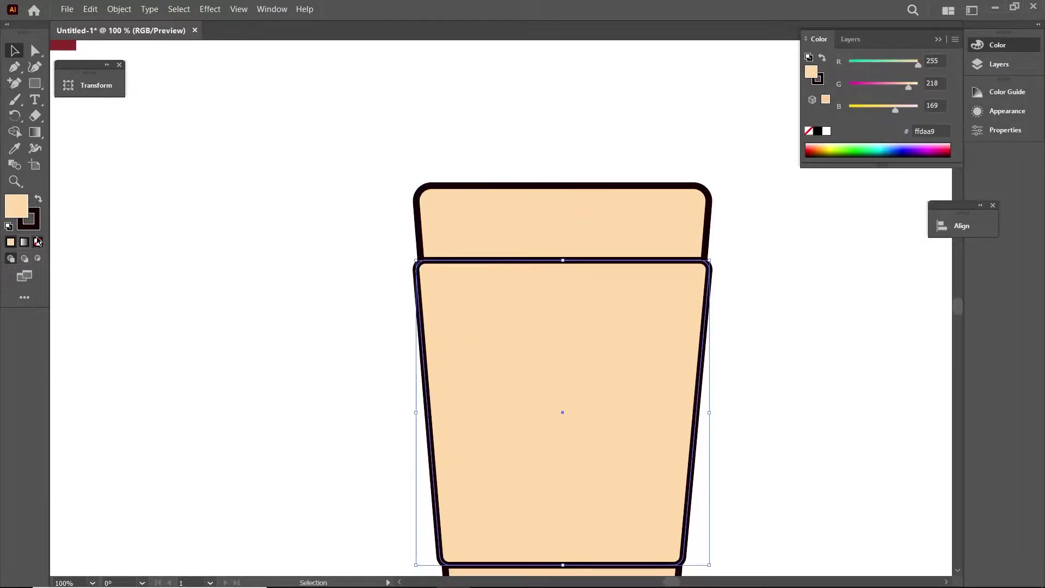
{"action": "double_click", "coordinate": [25, 212]}
{"action": "left_click_drag", "start_coordinate": [618, 284], "coordinate": [618, 340]}
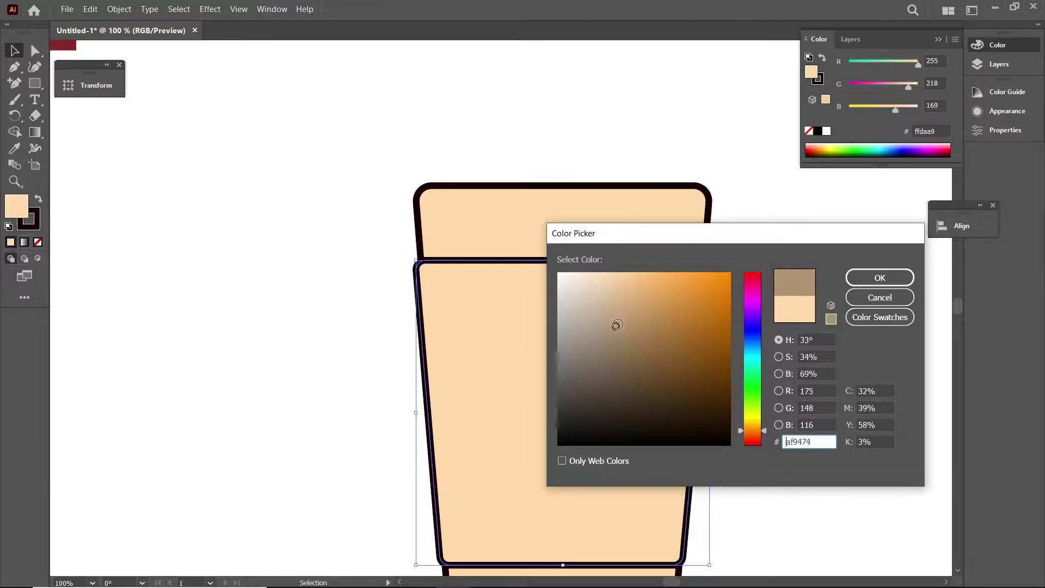
{"action": "left_click", "coordinate": [890, 281]}
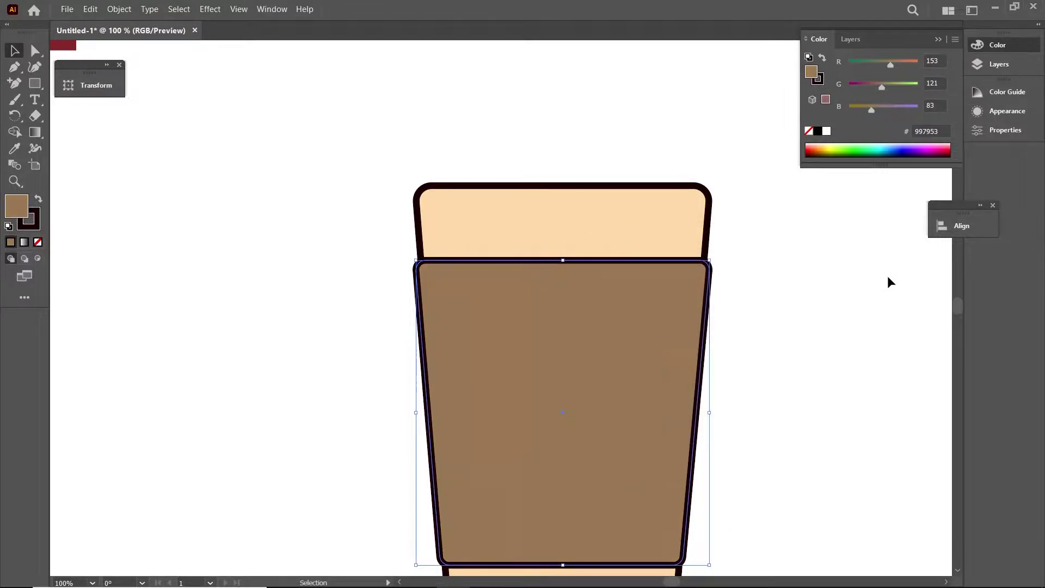
{"action": "left_click", "coordinate": [252, 216]}
{"action": "scroll", "coordinate": [252, 217], "scroll_direction": "down", "scroll_amount": 1}
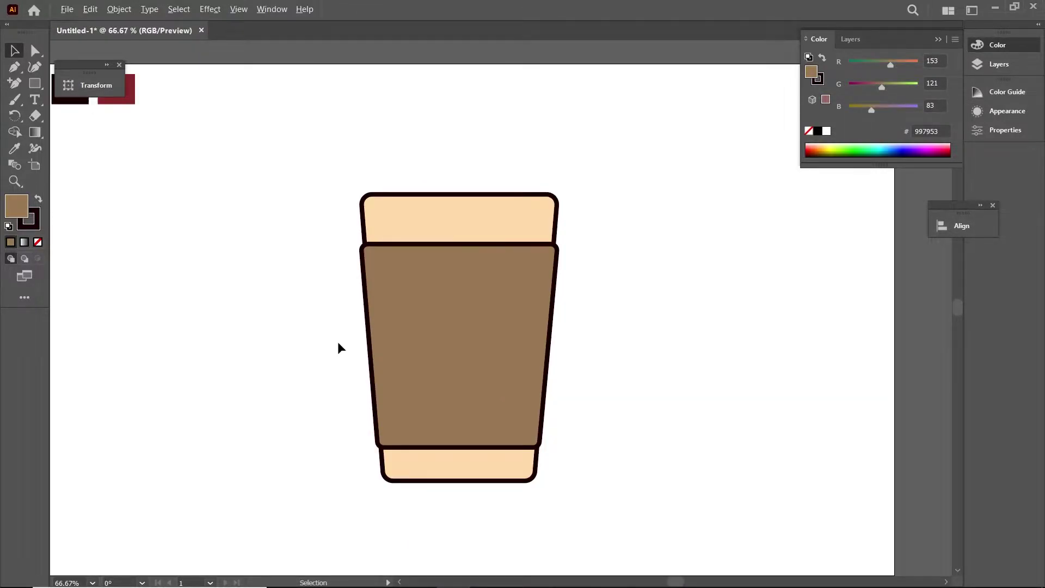
{"action": "scroll", "coordinate": [339, 343], "scroll_direction": "up", "scroll_amount": 1}
{"action": "scroll", "coordinate": [339, 343], "scroll_direction": "down", "scroll_amount": 1}
Draw a rounded bar across the top of the cup, slightly widened to the right.
{"action": "scroll", "coordinate": [343, 343], "scroll_direction": "up", "scroll_amount": 1}
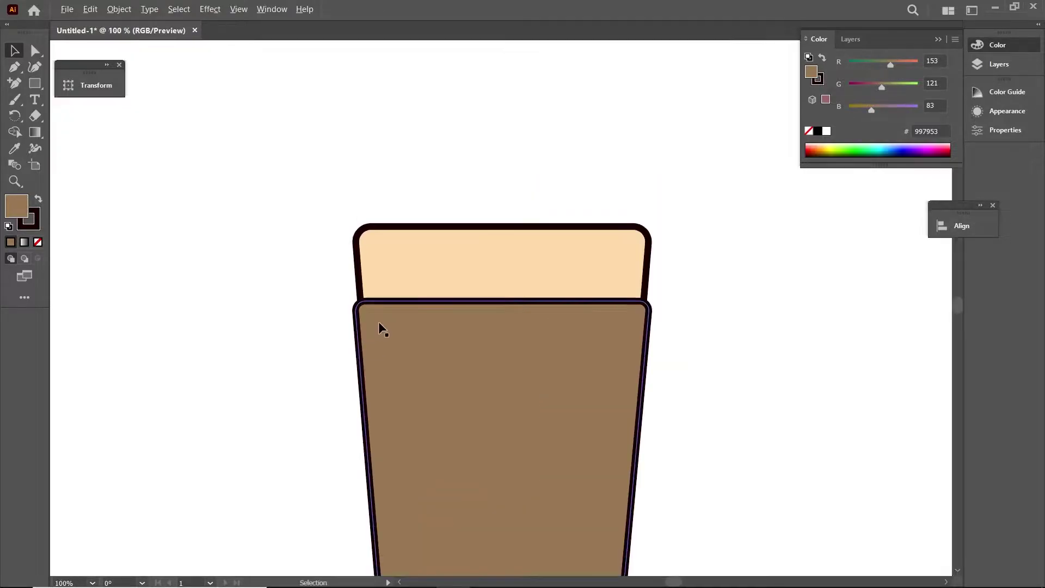
{"action": "left_click_drag", "start_coordinate": [354, 191], "coordinate": [656, 224]}
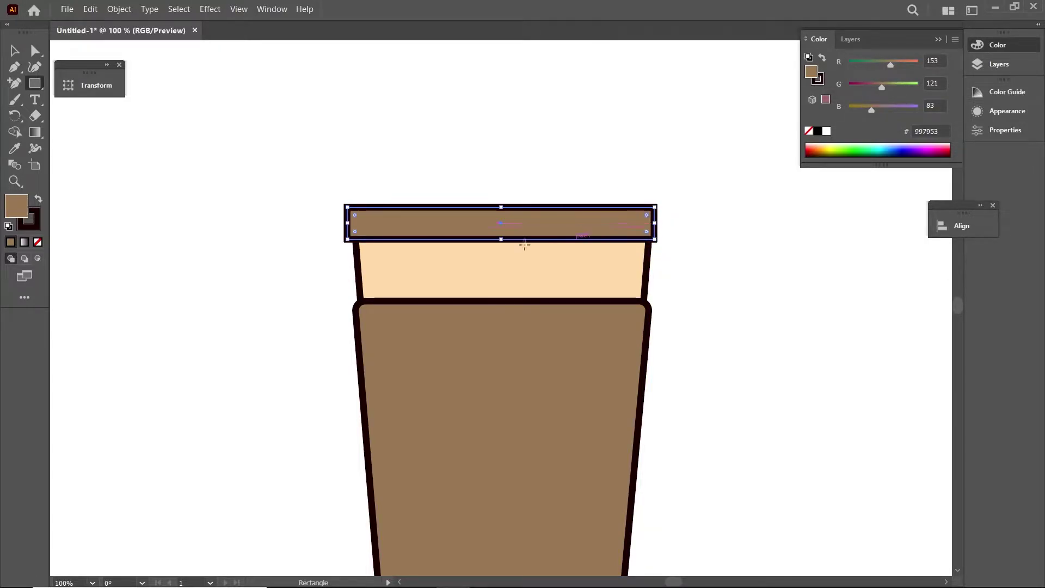
{"action": "left_click_drag", "start_coordinate": [355, 215], "coordinate": [357, 219]}
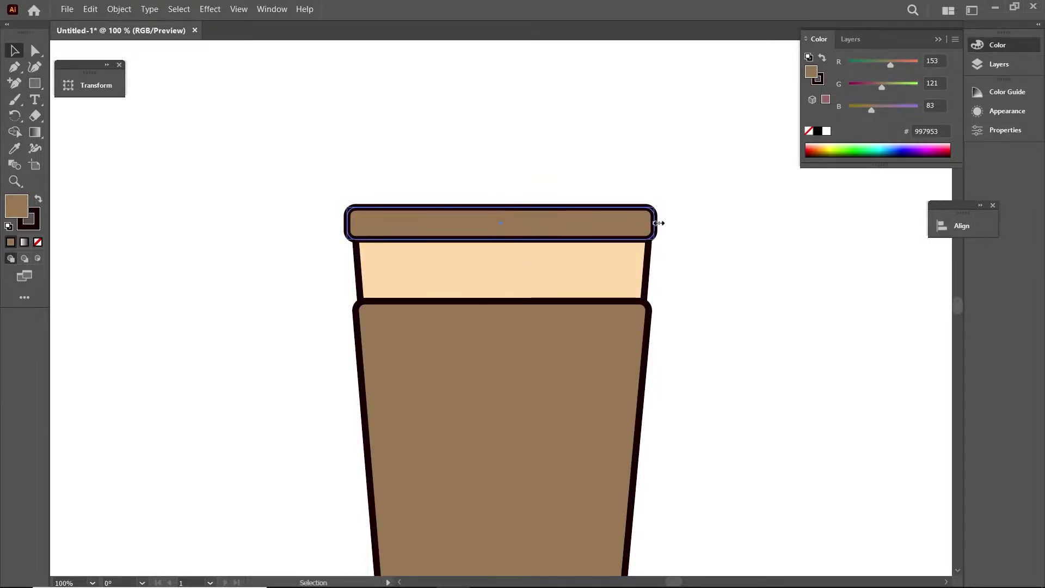
{"action": "left_click_drag", "start_coordinate": [655, 223], "coordinate": [662, 224]}
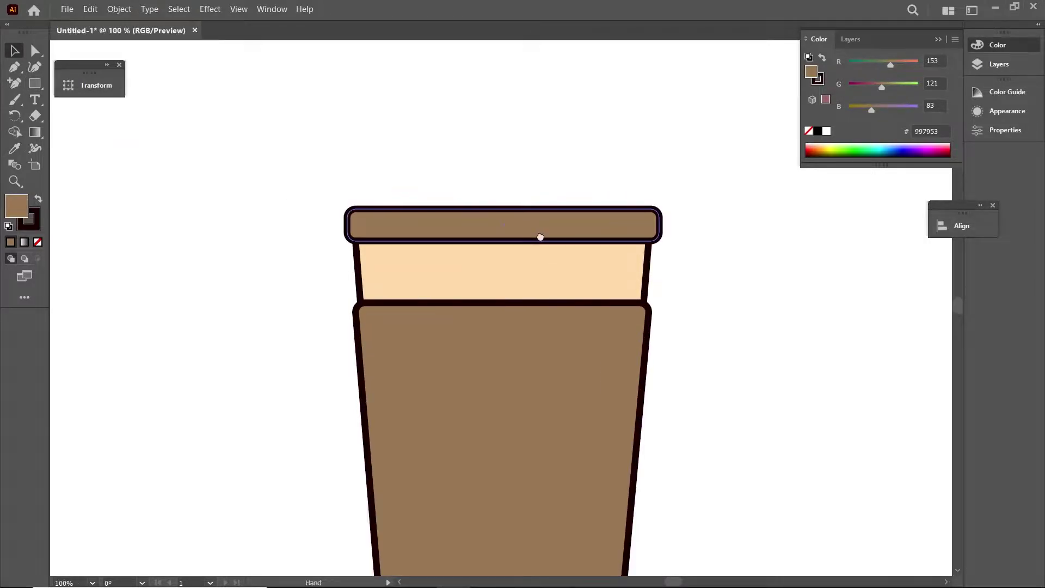
Duplicate the bar upward, narrow it, and send it behind the lower lid bar.
{"action": "left_click_drag", "start_coordinate": [566, 294], "coordinate": [566, 254], "text": "alt"}
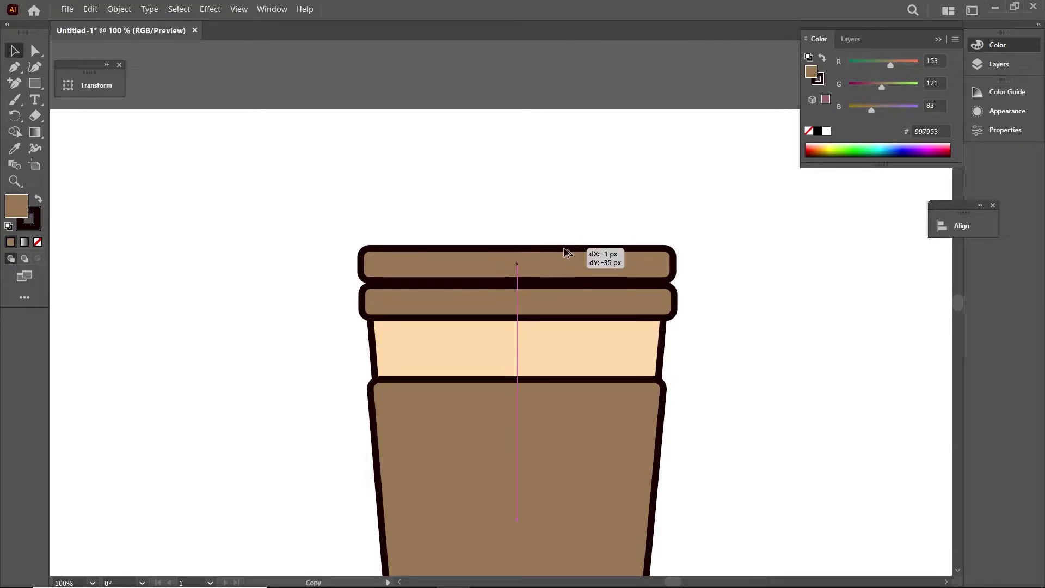
{"action": "left_click_drag", "start_coordinate": [367, 269], "coordinate": [383, 269]}
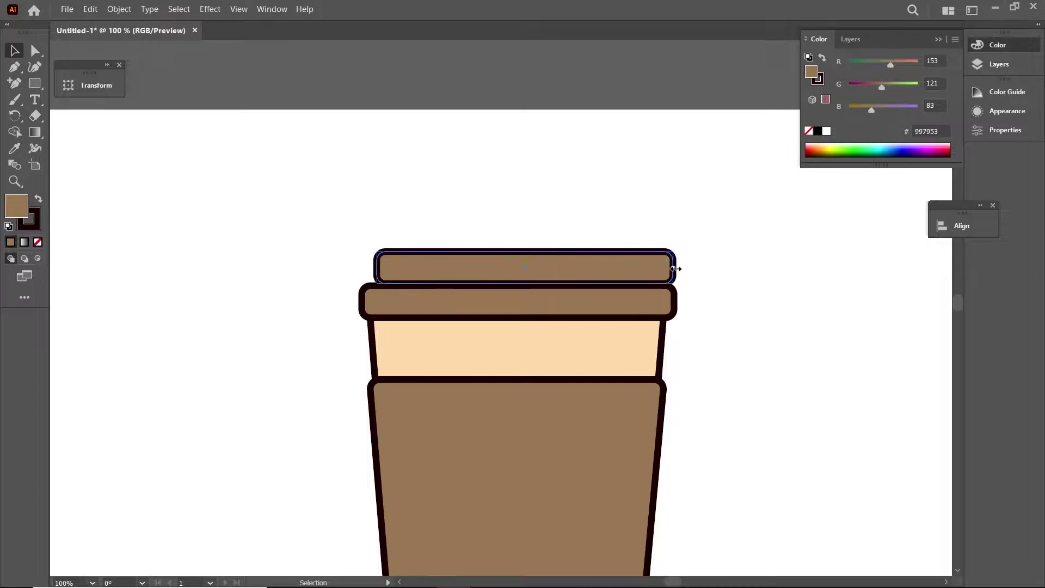
{"action": "left_click_drag", "start_coordinate": [675, 268], "coordinate": [663, 268]}
{"action": "left_click_drag", "start_coordinate": [579, 258], "coordinate": [579, 264]}
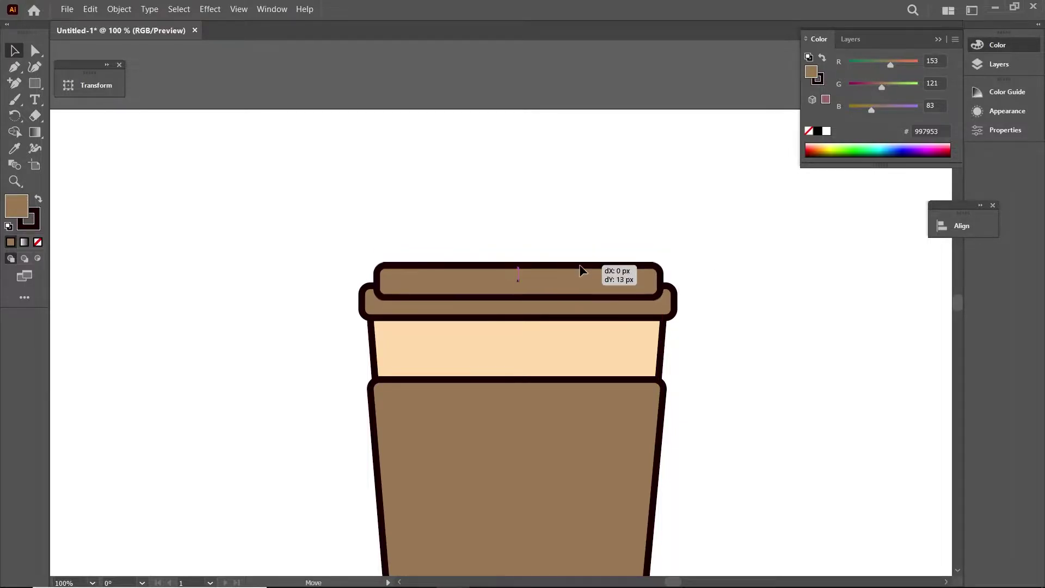
{"action": "right_click", "coordinate": [579, 266]}
{"action": "left_click", "coordinate": [751, 520]}
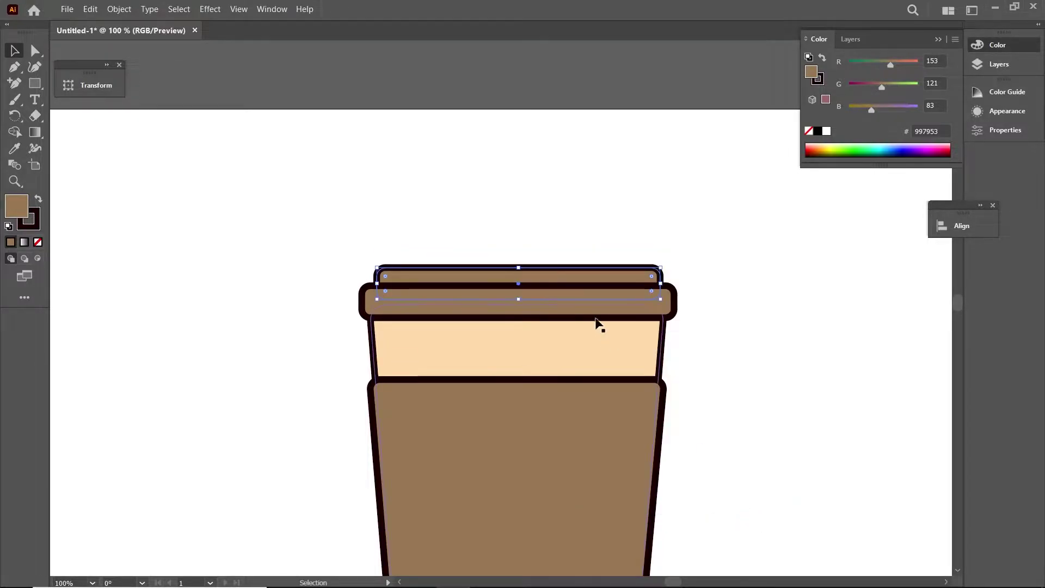
{"action": "left_click", "coordinate": [601, 195]}
Duplicate the upper bar into a small tab on top and send it behind the lid.
{"action": "left_click", "coordinate": [570, 268]}
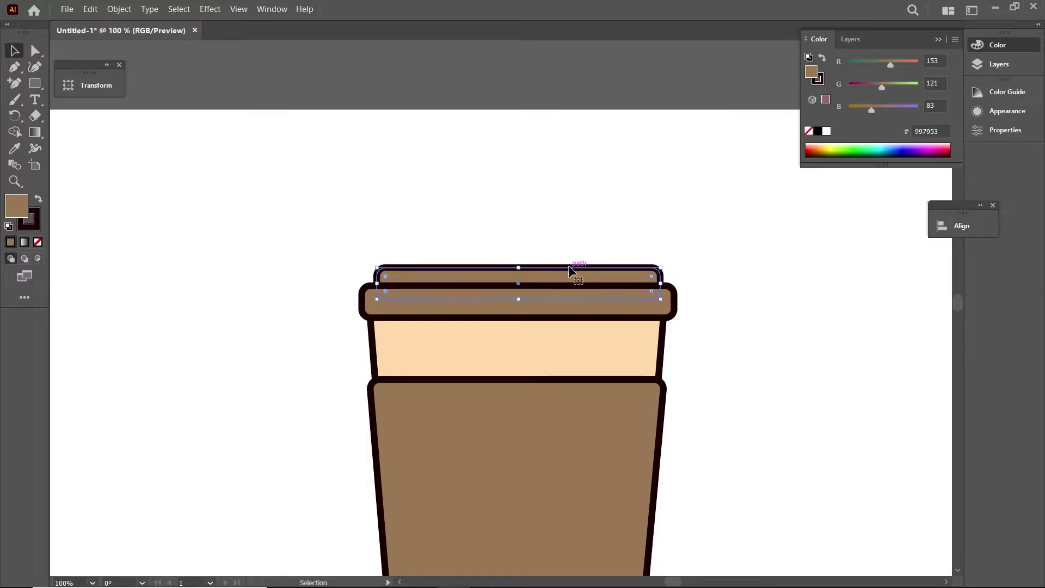
{"action": "left_click_drag", "start_coordinate": [575, 268], "coordinate": [581, 247]}
{"action": "left_click_drag", "start_coordinate": [676, 253], "coordinate": [563, 254]}
{"action": "left_click_drag", "start_coordinate": [390, 253], "coordinate": [495, 253]}
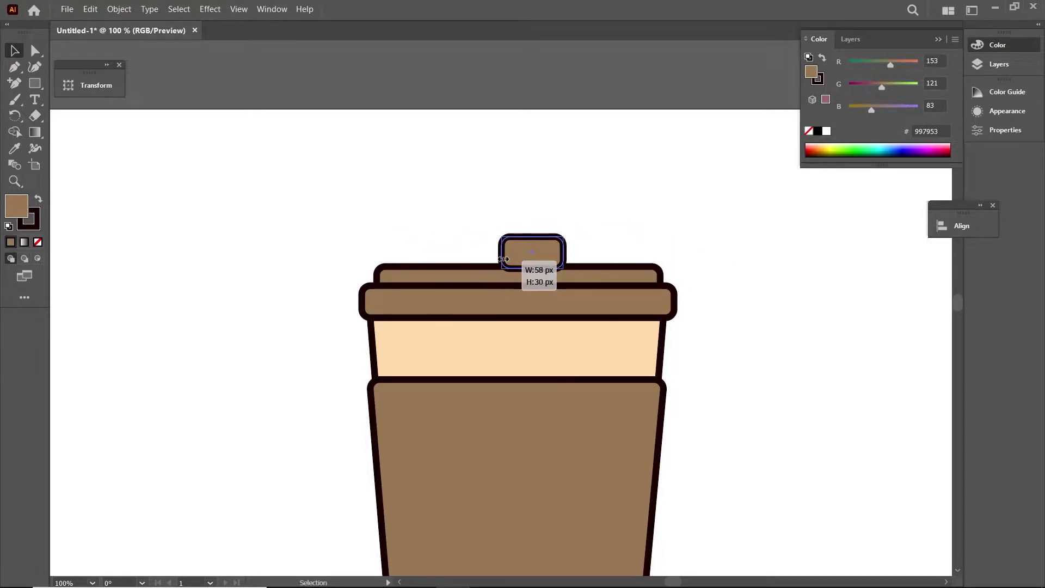
{"action": "left_click_drag", "start_coordinate": [574, 249], "coordinate": [611, 256]}
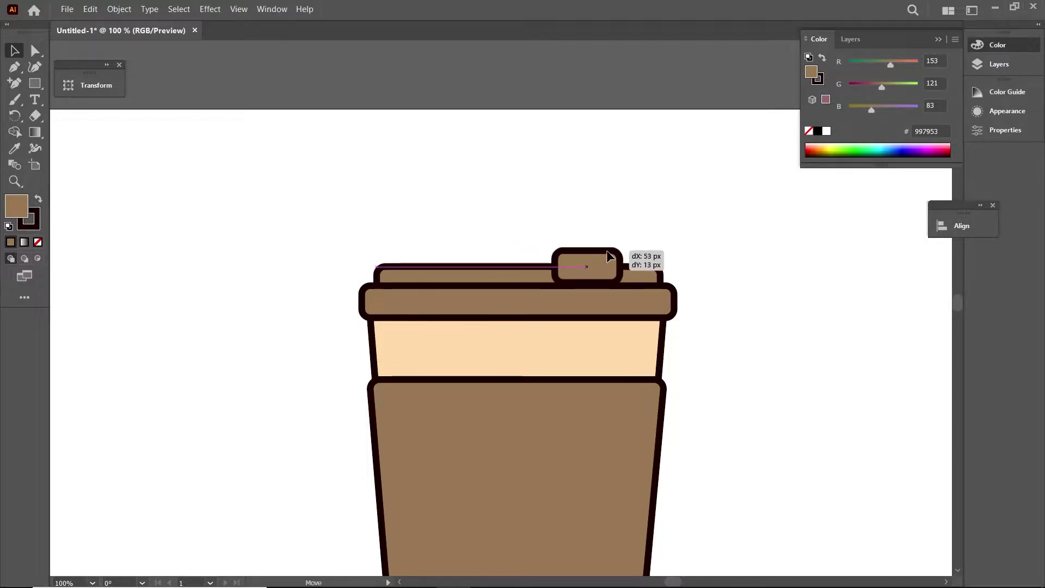
{"action": "right_click", "coordinate": [611, 255]}
{"action": "left_click", "coordinate": [778, 505]}
{"action": "left_click", "coordinate": [720, 256]}
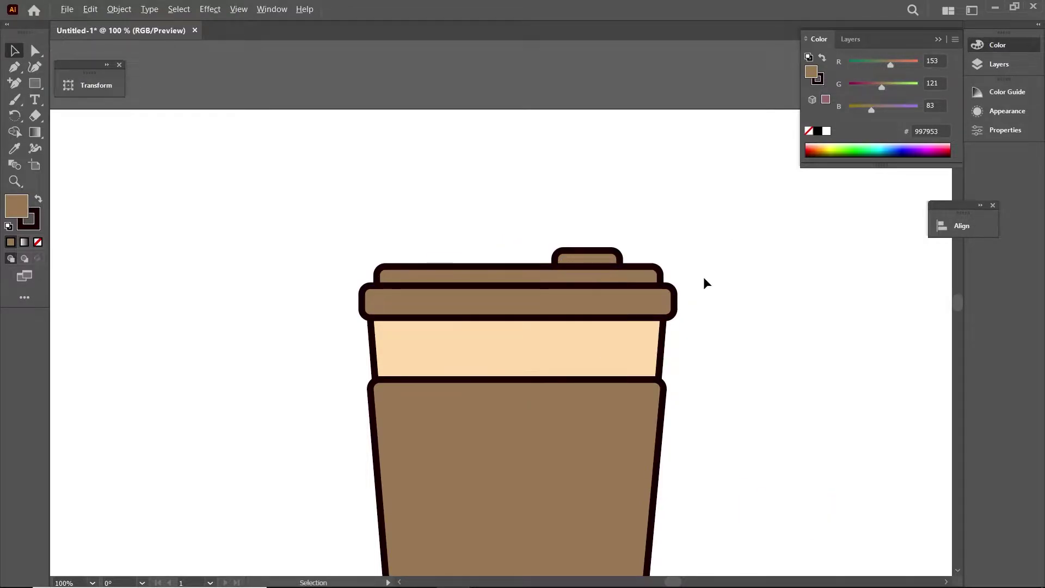
{"action": "scroll", "coordinate": [675, 315], "scroll_direction": "down", "scroll_amount": 1}
Look up the red sample square's colour value.
{"action": "left_click", "coordinate": [601, 314]}
{"action": "left_click", "coordinate": [618, 287], "text": "shift"}
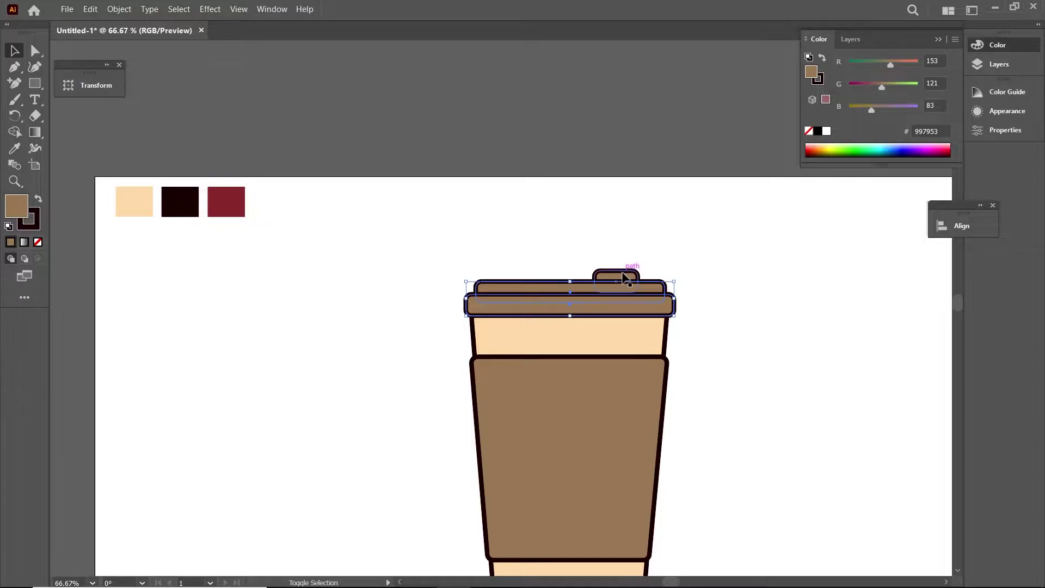
{"action": "left_click", "coordinate": [616, 287], "text": "shift"}
{"action": "left_click", "coordinate": [238, 221]}
{"action": "double_click", "coordinate": [16, 206]}
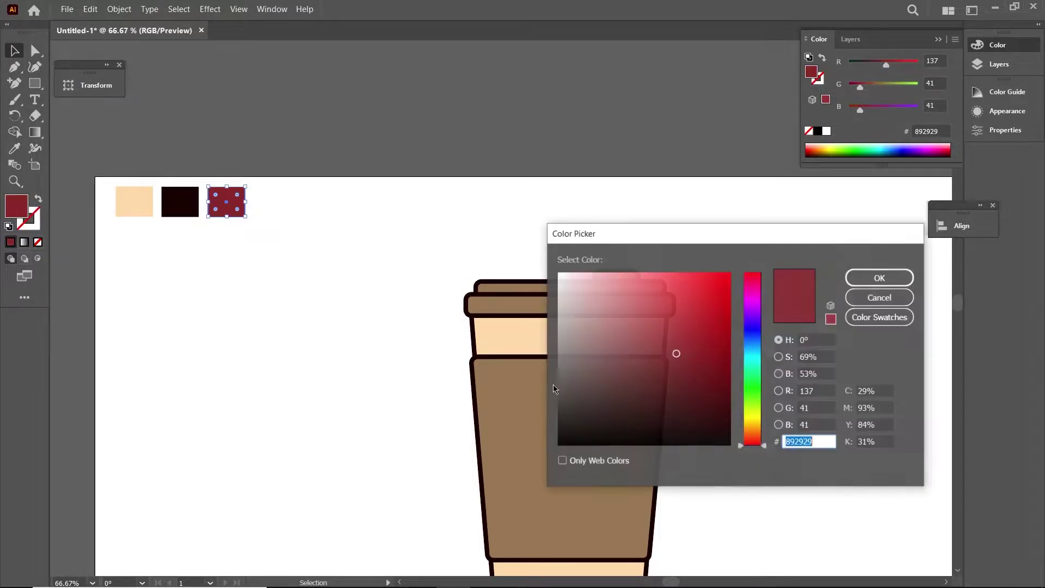
{"action": "left_click", "coordinate": [900, 294]}
Fill both lid bars and the tab with dark red #892929.
{"action": "left_click", "coordinate": [604, 307]}
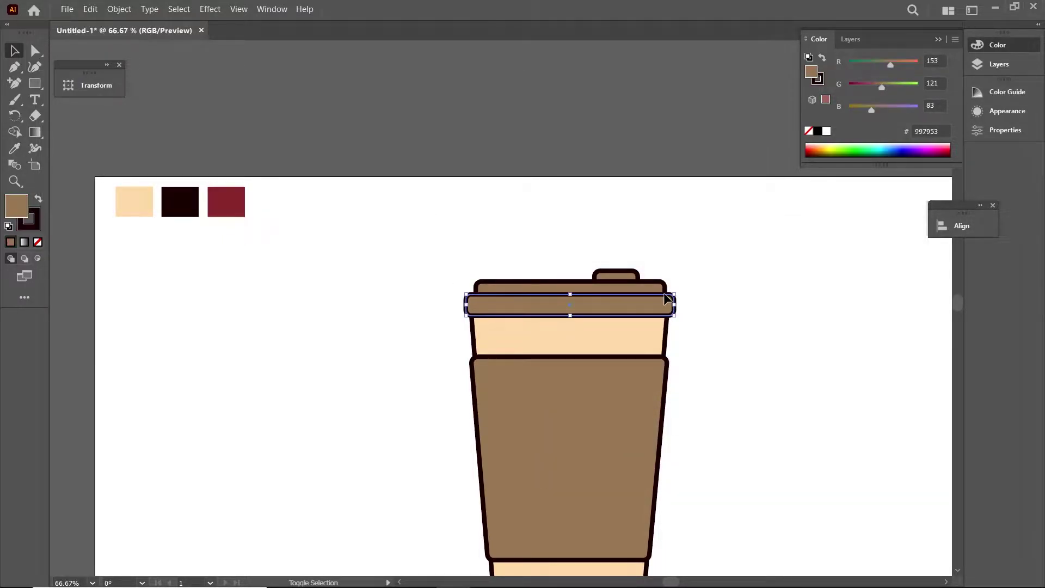
{"action": "left_click", "coordinate": [615, 288], "text": "shift"}
{"action": "double_click", "coordinate": [17, 206]}
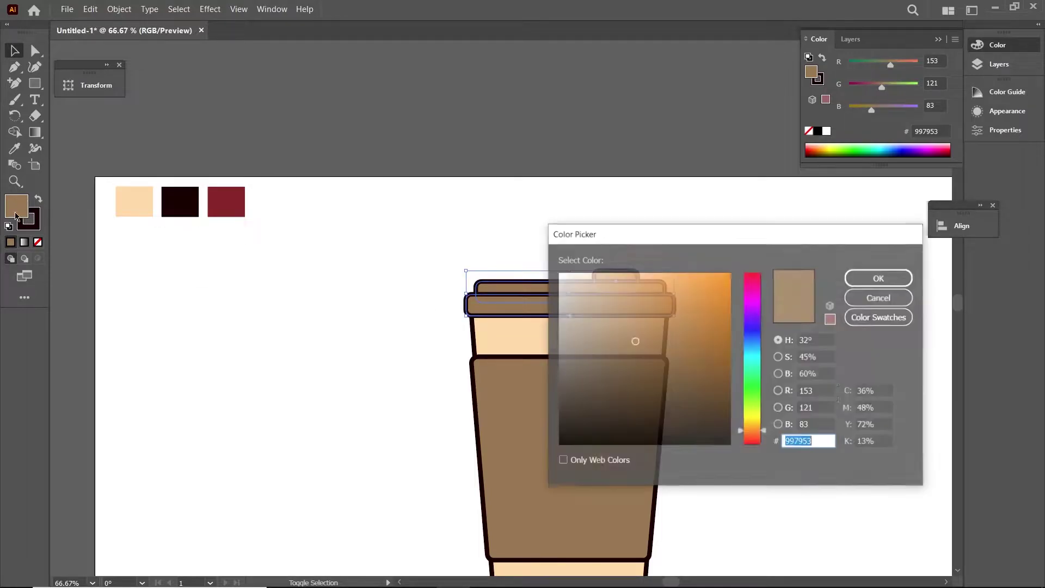
{"action": "type", "text": "892929"}
{"action": "key", "text": "Return"}
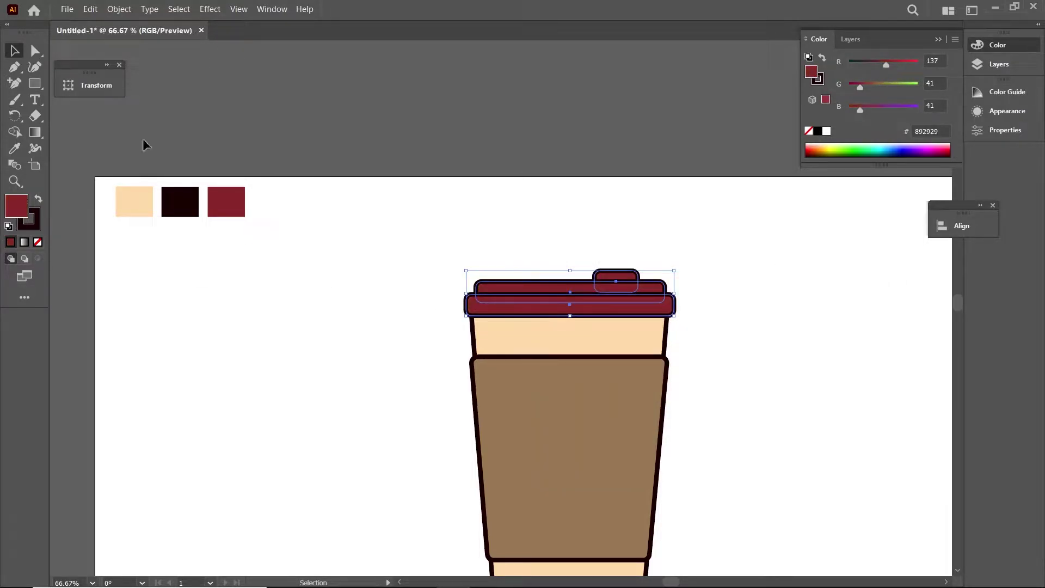
{"action": "left_click", "coordinate": [336, 308]}
{"action": "scroll", "coordinate": [336, 307], "scroll_direction": "down", "scroll_amount": 1}
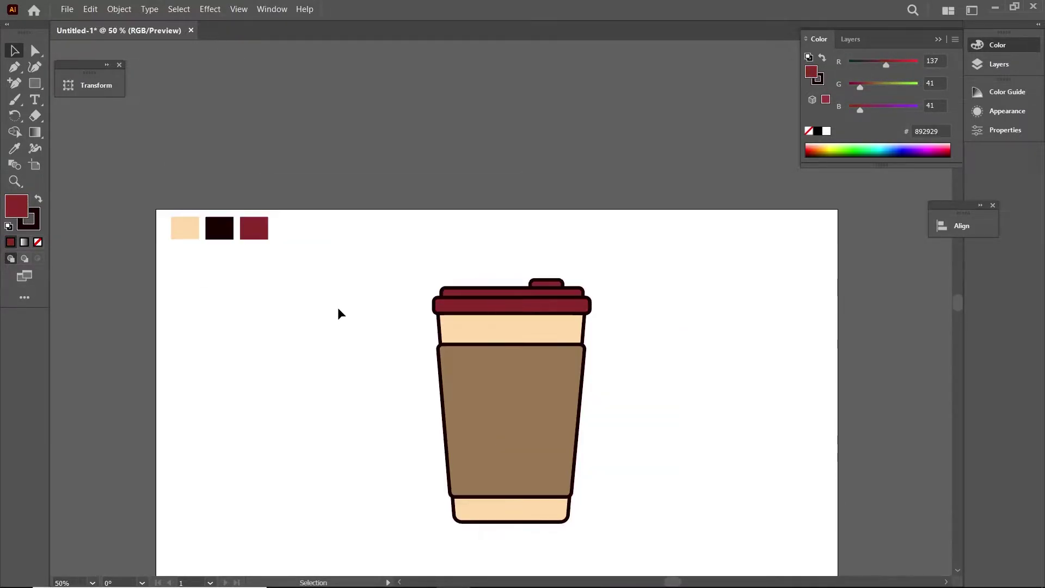
{"action": "scroll", "coordinate": [371, 314], "scroll_direction": "up", "scroll_amount": 1}
{"action": "scroll", "coordinate": [346, 313], "scroll_direction": "up", "scroll_amount": 1}
Draw a short vertical line from the lid's lower edge down into the cream band.
{"action": "left_click_drag", "start_coordinate": [347, 315], "coordinate": [219, 284]}
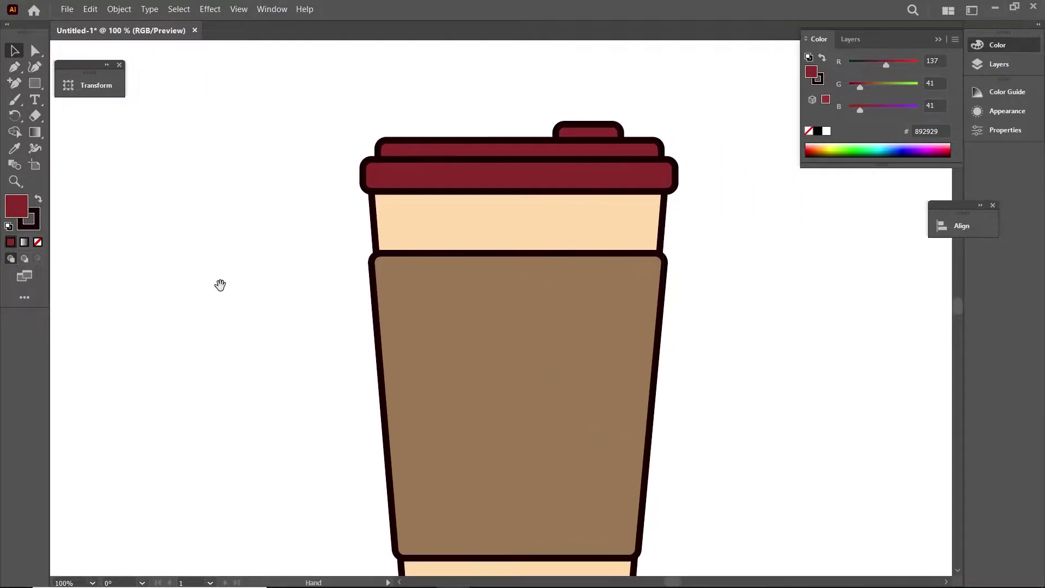
{"action": "key", "text": "p"}
{"action": "left_click", "coordinate": [602, 191]}
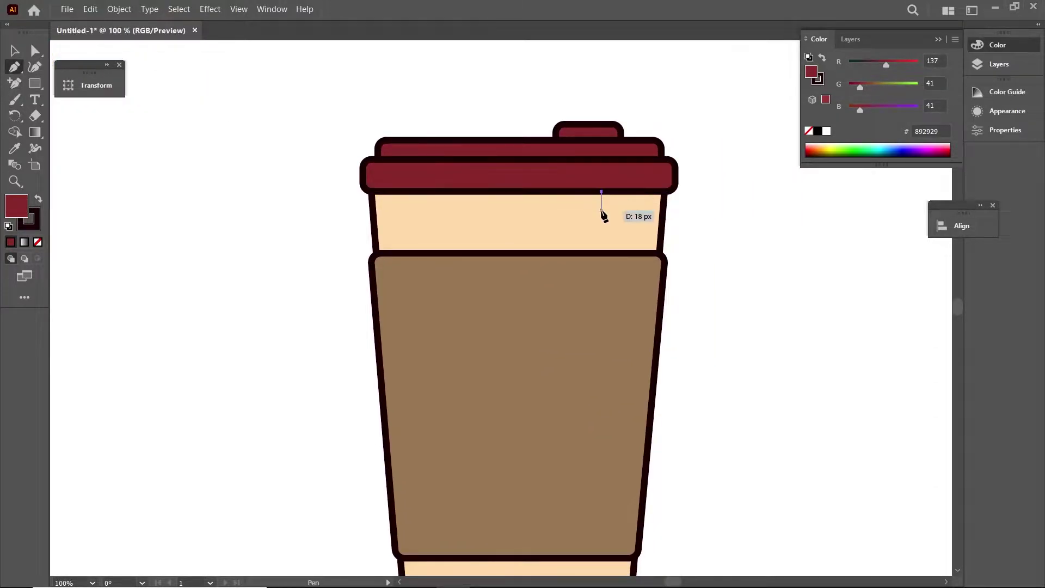
{"action": "left_click", "coordinate": [567, 191]}
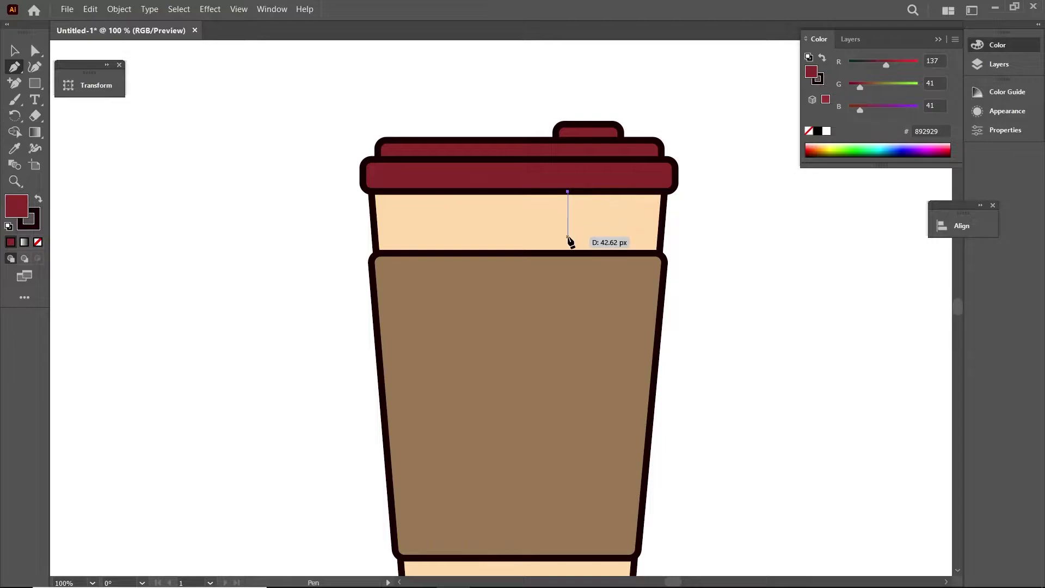
{"action": "left_click", "coordinate": [568, 242]}
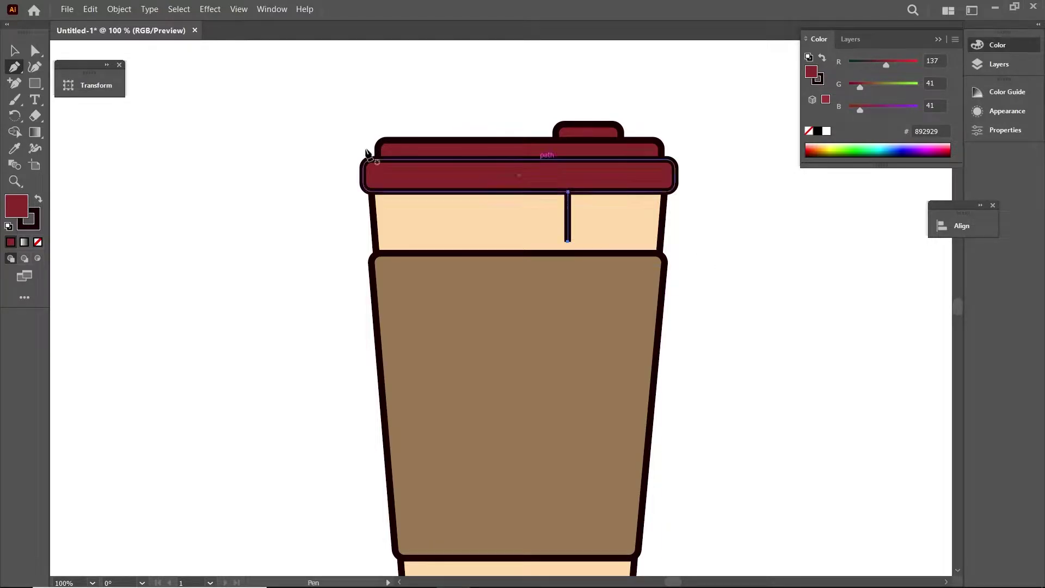
{"action": "left_click", "coordinate": [34, 83]}
Draw a small dark-red rectangle to the right of the cup.
{"action": "scroll", "coordinate": [400, 246], "scroll_direction": "up", "scroll_amount": 2, "text": "alt"}
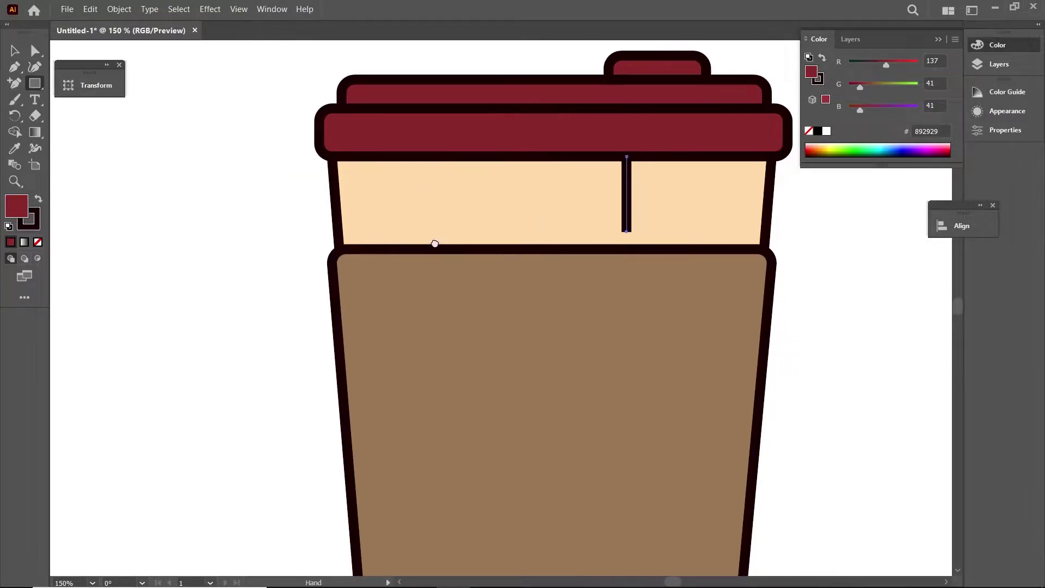
{"action": "scroll", "coordinate": [713, 298], "scroll_direction": "down", "scroll_amount": 2, "text": "alt"}
{"action": "mouse_move", "coordinate": [719, 299]}
{"action": "left_mouse_down"}
{"action": "mouse_move", "coordinate": [775, 394]}
{"action": "mouse_move", "coordinate": [786, 390]}
{"action": "left_mouse_up"}
Remove the small rectangle's outline by setting its stroke to None.
{"action": "double_click", "coordinate": [28, 219]}
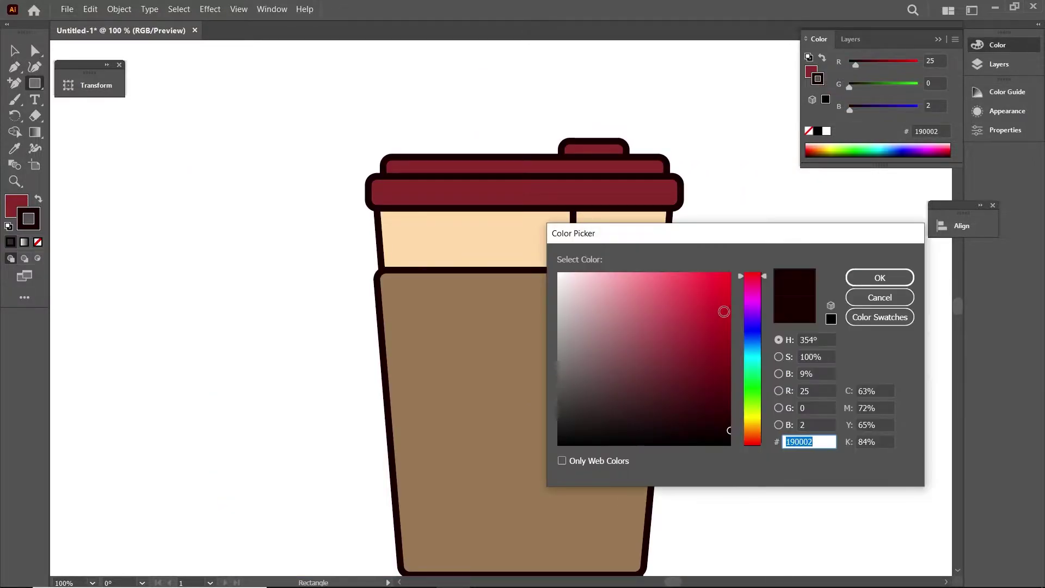
{"action": "left_click", "coordinate": [880, 297]}
{"action": "double_click", "coordinate": [822, 79]}
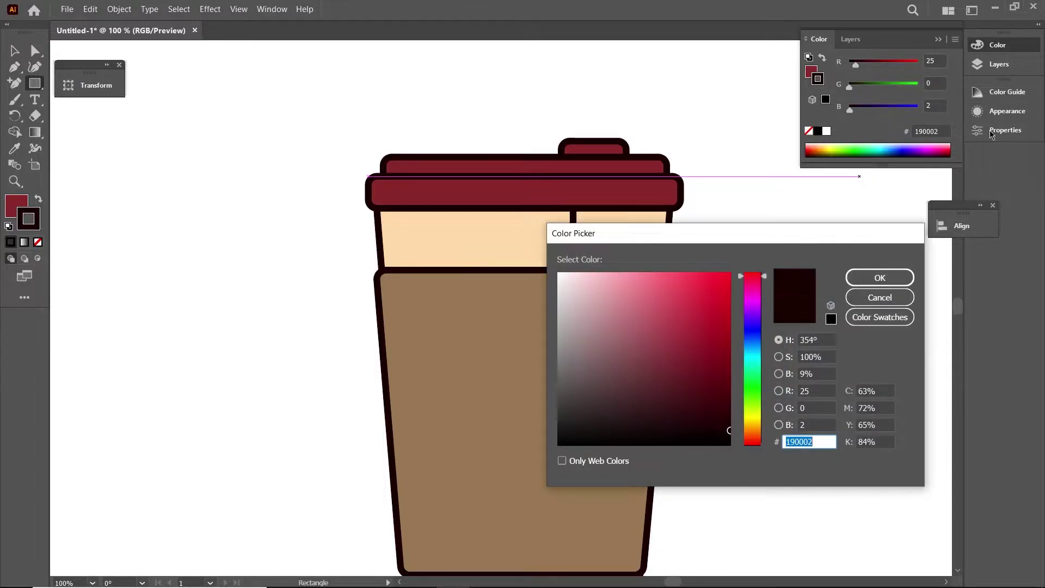
{"action": "key", "text": "Return"}
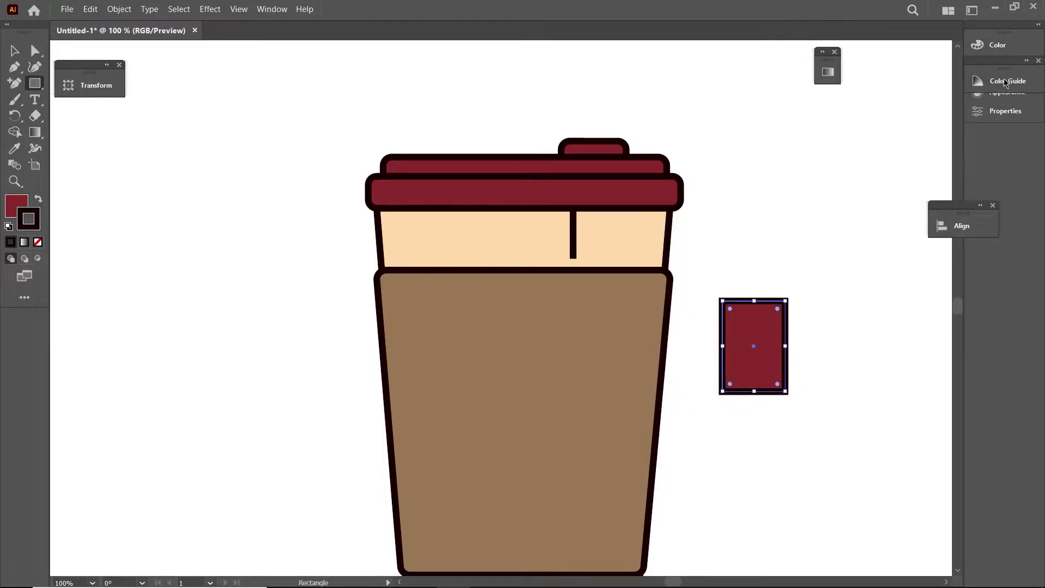
{"action": "left_click", "coordinate": [1007, 111]}
{"action": "left_click", "coordinate": [876, 145]}
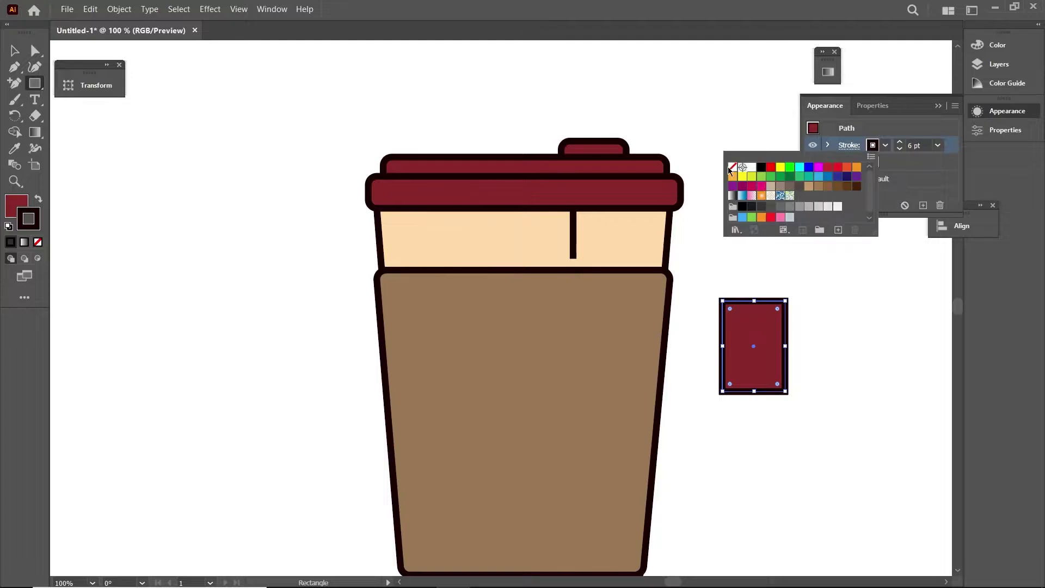
{"action": "left_click", "coordinate": [731, 167]}
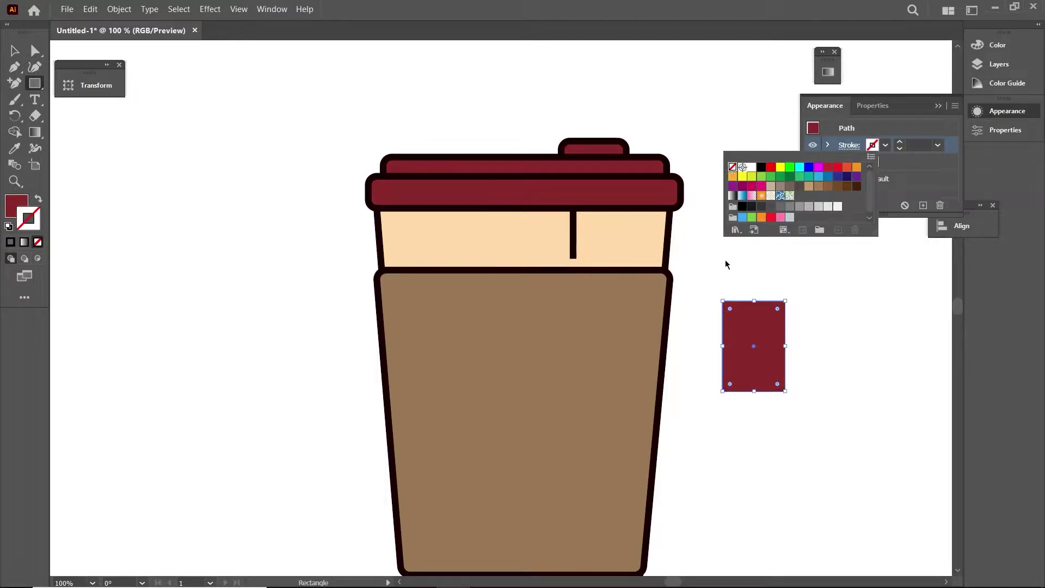
Round the rectangle's corners with the corner widget.
{"action": "left_click_drag", "start_coordinate": [775, 308], "coordinate": [775, 310]}
{"action": "left_click", "coordinate": [775, 309]}
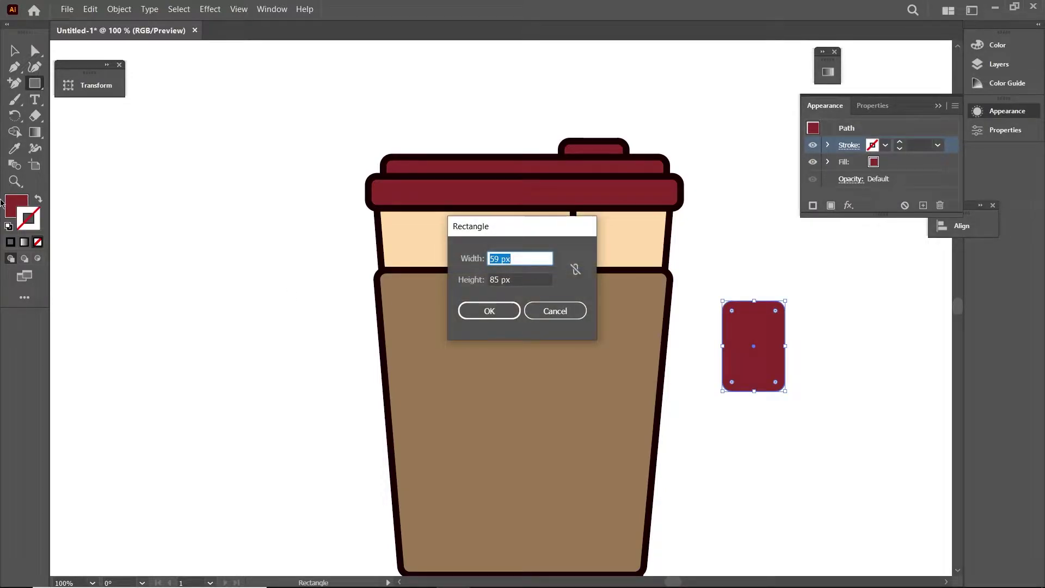
{"action": "left_click", "coordinate": [533, 312]}
Fill the rounded rectangle with orange #ed8a29.
{"action": "double_click", "coordinate": [16, 205]}
{"action": "mouse_move", "coordinate": [753, 442]}
{"action": "left_mouse_down"}
{"action": "mouse_move", "coordinate": [753, 420]}
{"action": "mouse_move", "coordinate": [761, 427]}
{"action": "left_mouse_up"}
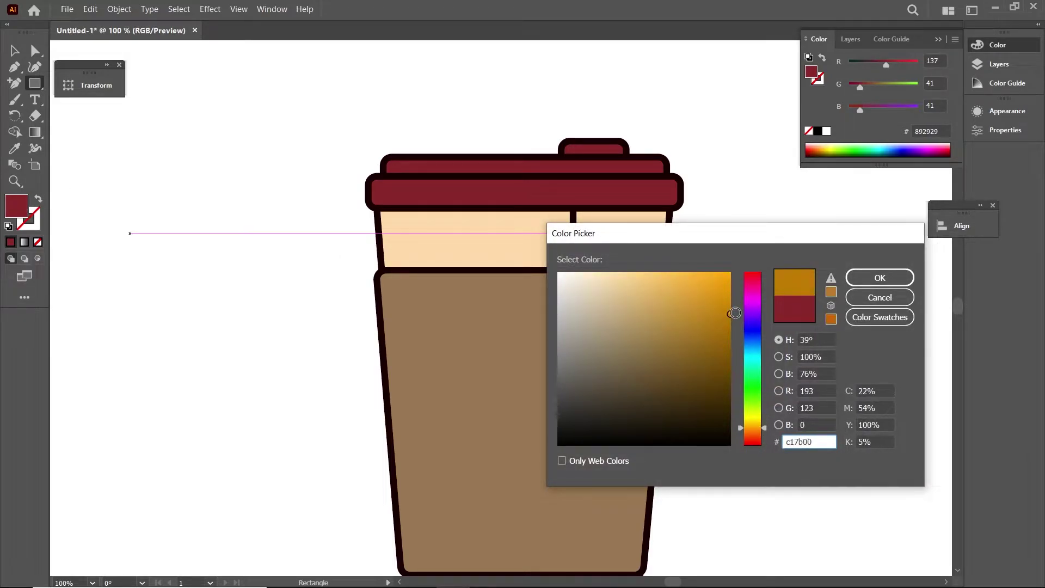
{"action": "left_click_drag", "start_coordinate": [708, 283], "coordinate": [710, 283]}
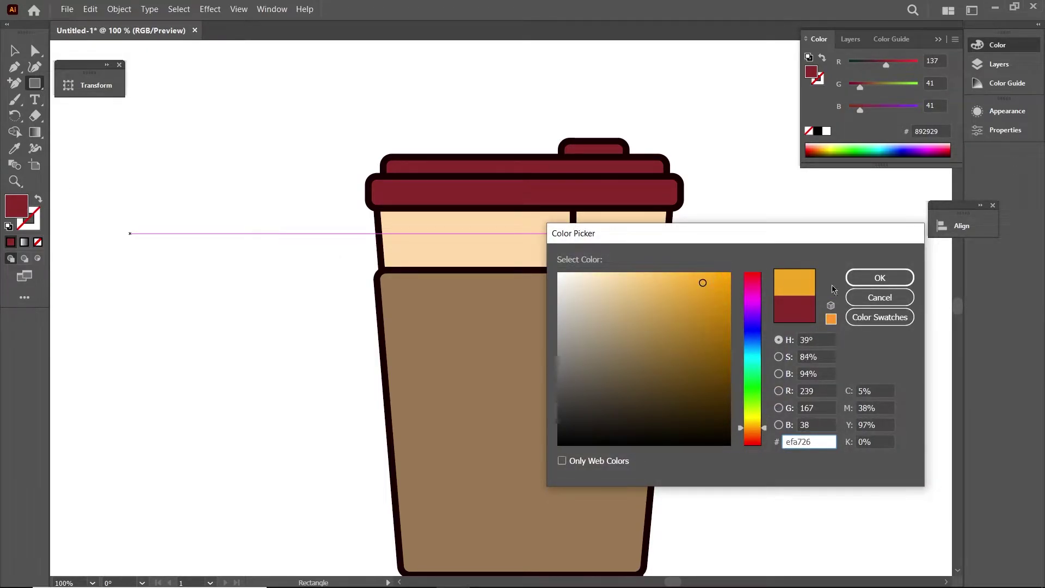
{"action": "left_click", "coordinate": [878, 279]}
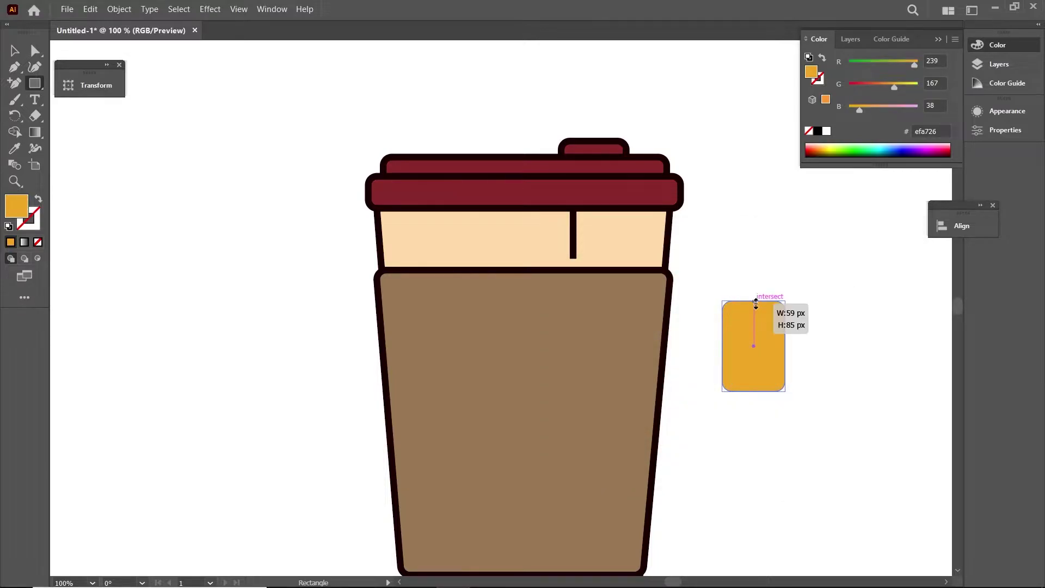
{"action": "double_click", "coordinate": [16, 206]}
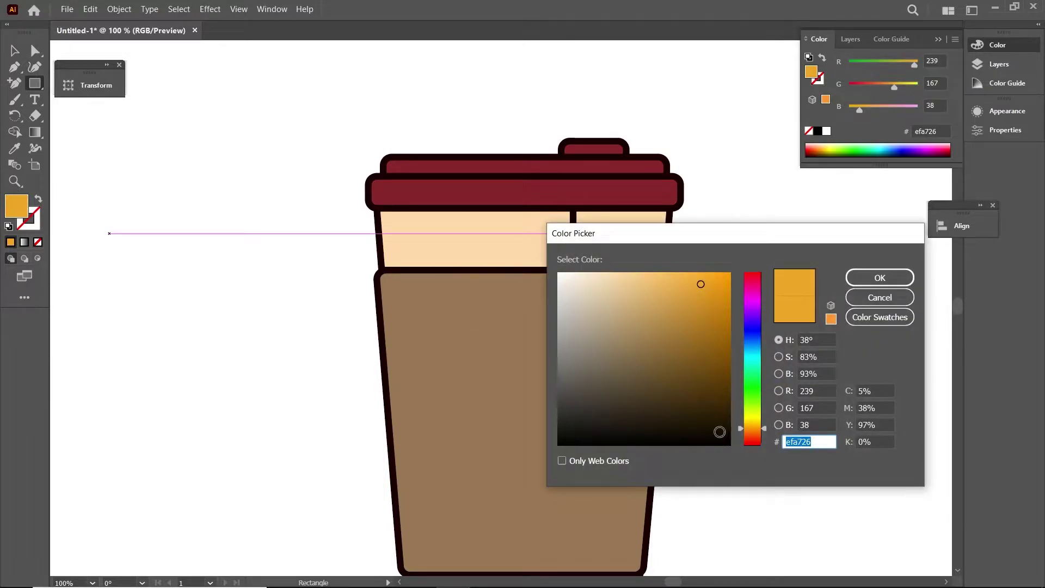
{"action": "left_click", "coordinate": [747, 430]}
{"action": "left_click", "coordinate": [880, 278]}
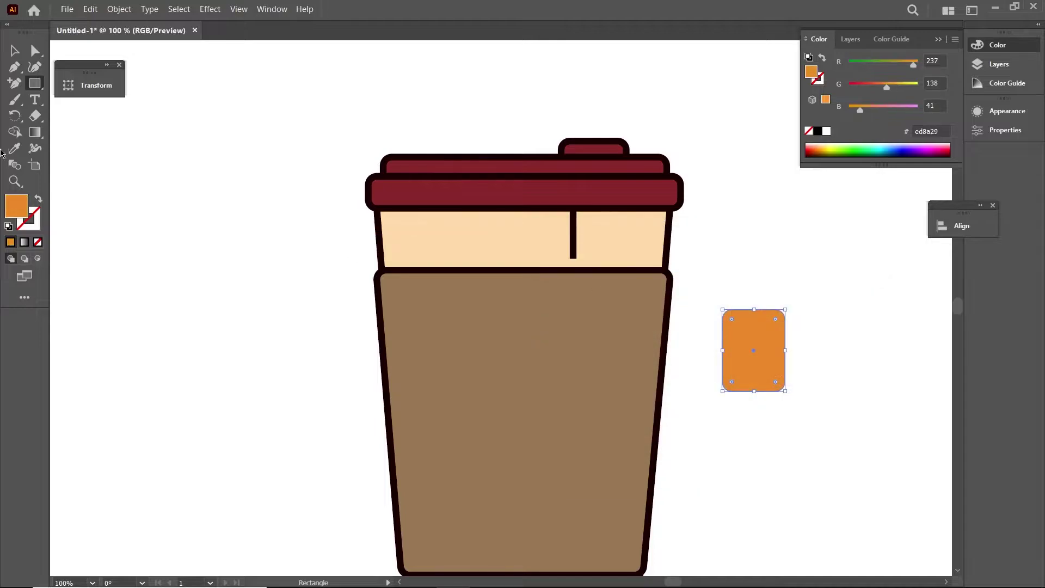
Draw a smaller rectangle inside the orange shape and fill it brown-orange #bc6e28.
{"action": "scroll", "coordinate": [764, 343], "scroll_direction": "up", "scroll_amount": 2}
{"action": "left_click_drag", "start_coordinate": [713, 351], "coordinate": [780, 416]}
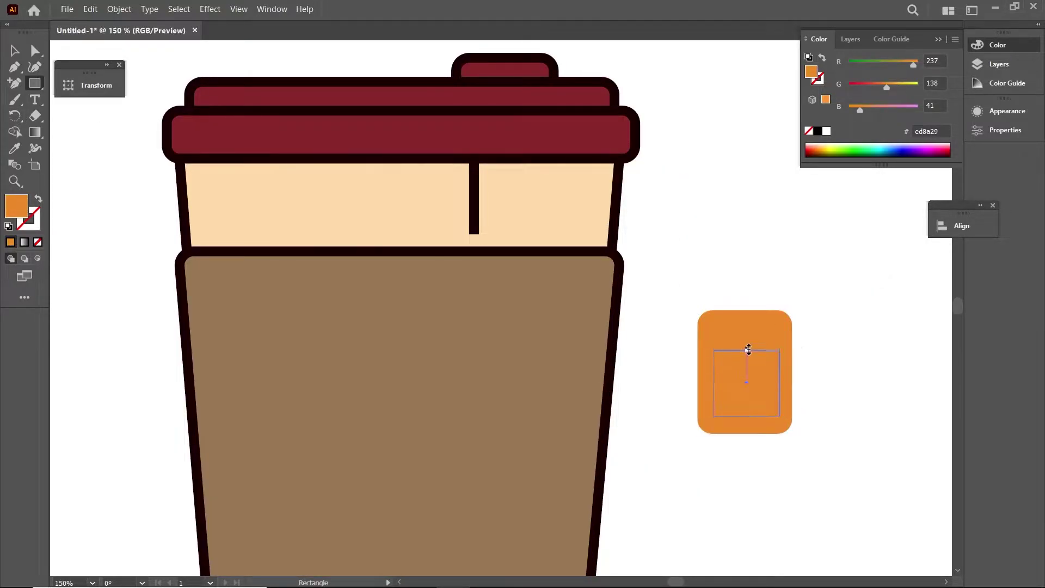
{"action": "double_click", "coordinate": [16, 206]}
{"action": "left_click", "coordinate": [695, 294]}
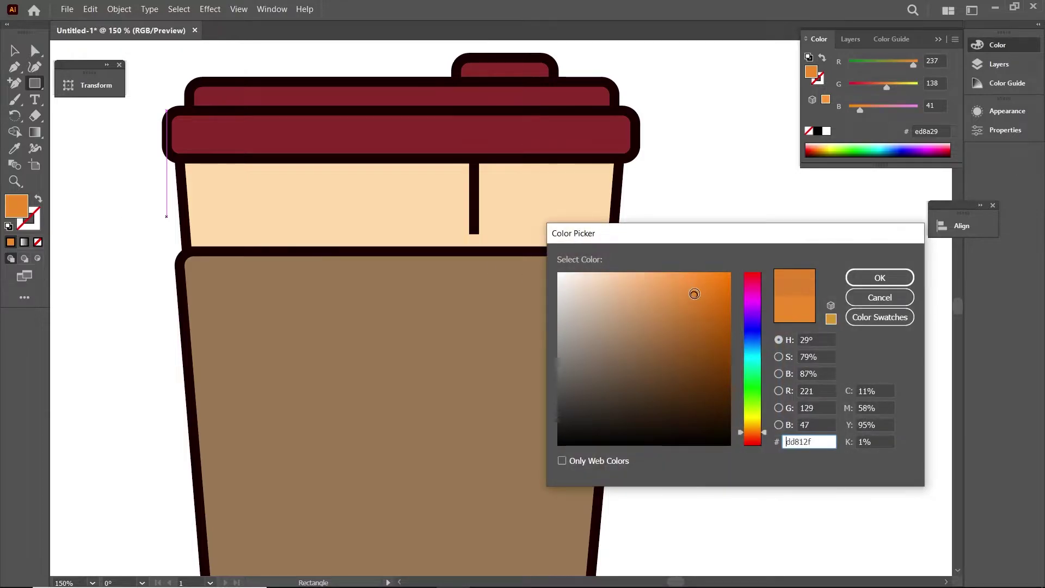
{"action": "left_click_drag", "start_coordinate": [695, 294], "coordinate": [694, 317]}
{"action": "key", "text": "v"}
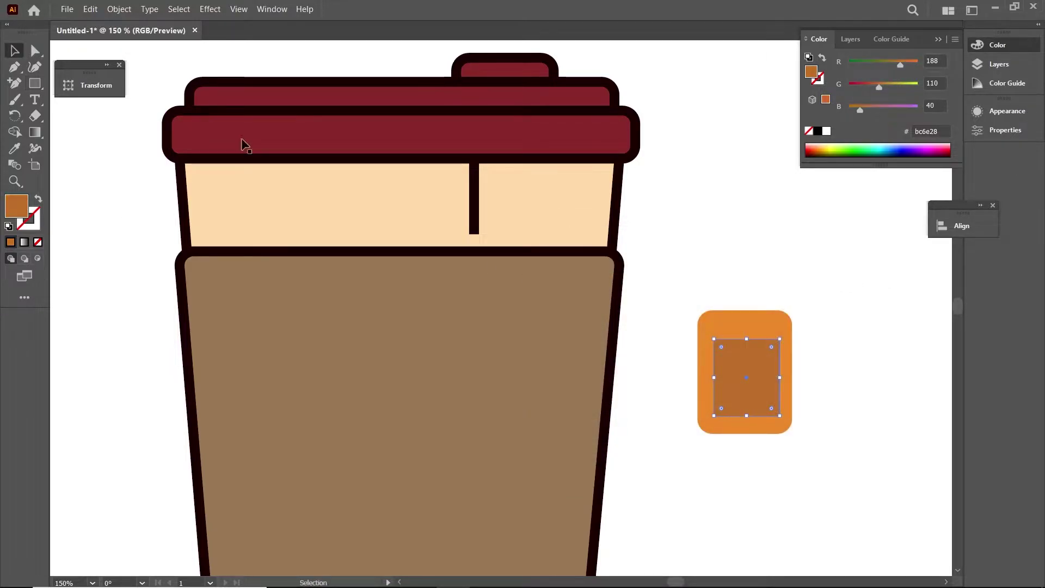
Select the inner brown rectangle together with the orange rounded rectangle.
{"action": "left_click", "coordinate": [604, 213]}
{"action": "key", "text": "ctrl+1"}
{"action": "left_click", "coordinate": [707, 303], "text": "shift"}
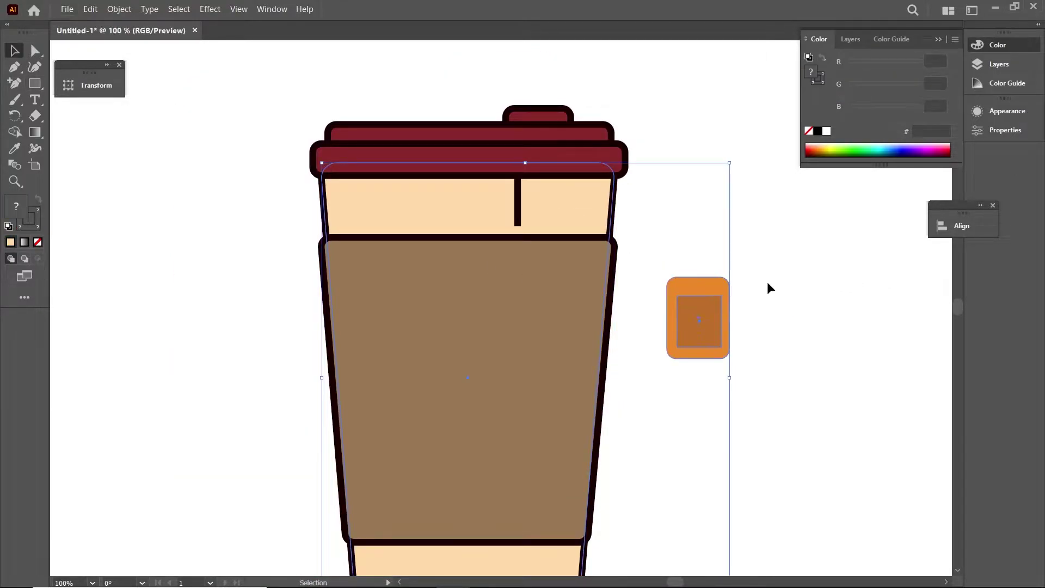
{"action": "left_click", "coordinate": [717, 297]}
{"action": "left_click", "coordinate": [701, 289], "text": "shift"}
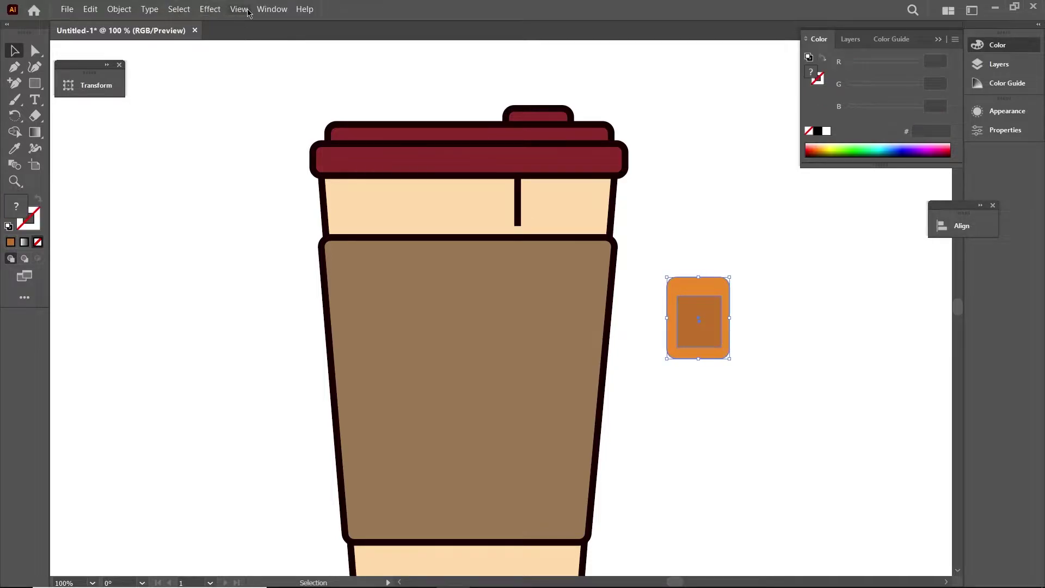
Centre the brown rectangle inside the orange rounded rectangle using Align.
{"action": "left_click", "coordinate": [272, 9]}
{"action": "left_click", "coordinate": [315, 162]}
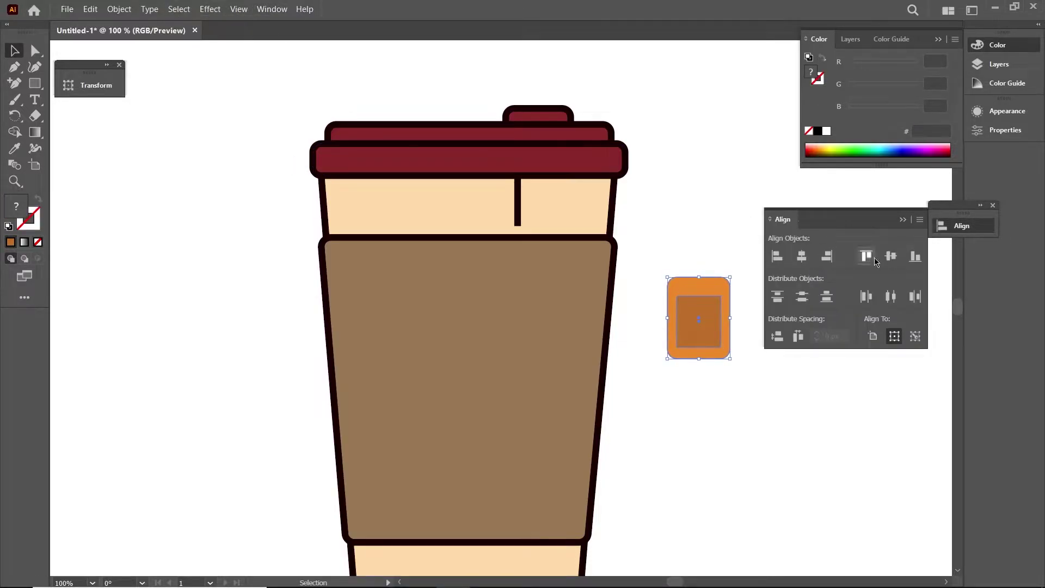
{"action": "left_click", "coordinate": [891, 256]}
{"action": "left_click", "coordinate": [702, 207]}
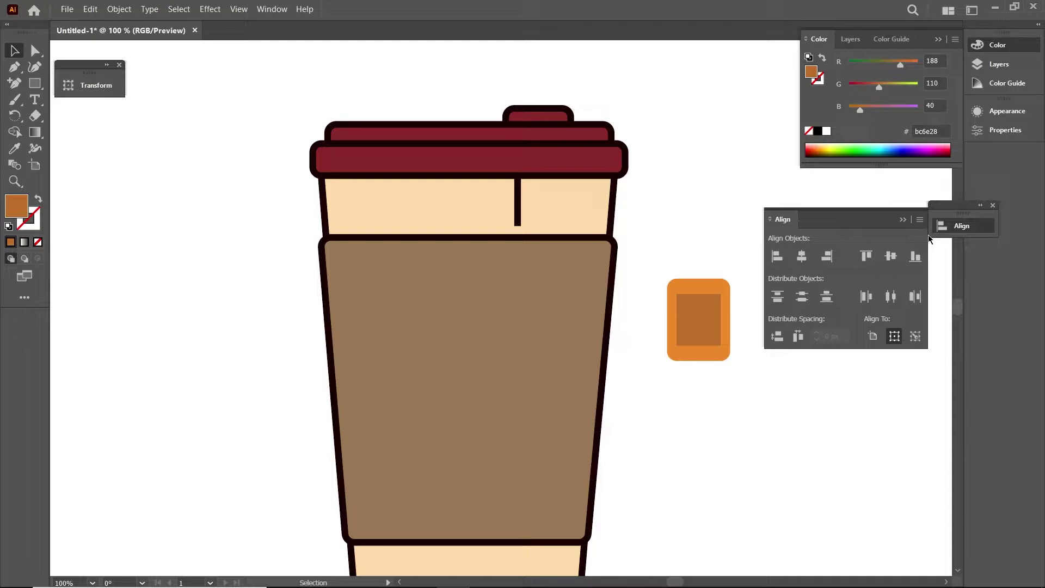
{"action": "left_click", "coordinate": [903, 220]}
{"action": "left_click", "coordinate": [694, 284]}
{"action": "scroll", "coordinate": [693, 283], "scroll_direction": "up", "scroll_amount": 1}
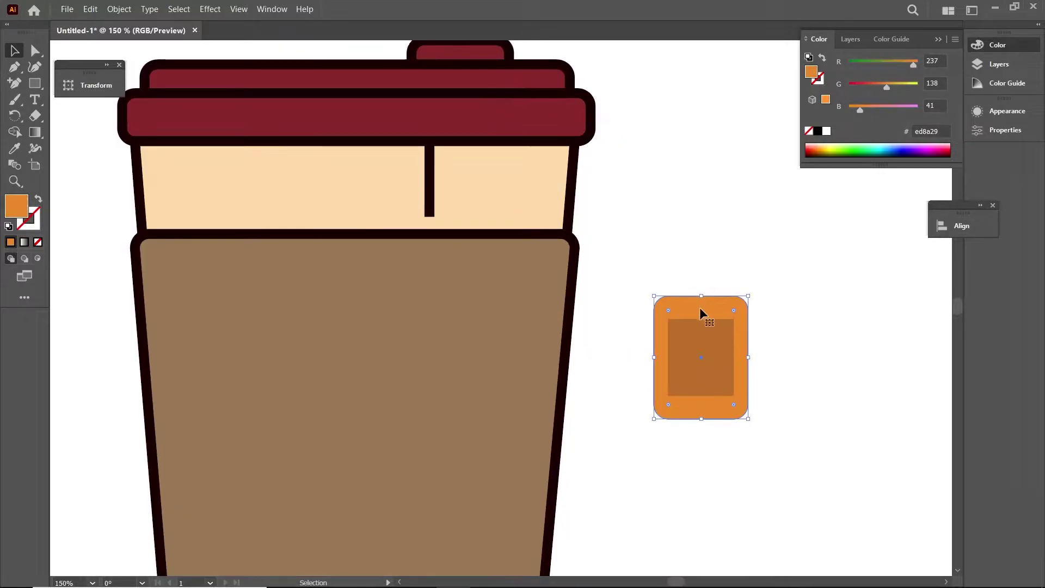
Raise a smaller shape above the orange tag to form the top tab.
{"action": "key", "text": "a"}
{"action": "left_click_drag", "start_coordinate": [709, 301], "coordinate": [708, 276]}
{"action": "key", "text": "v"}
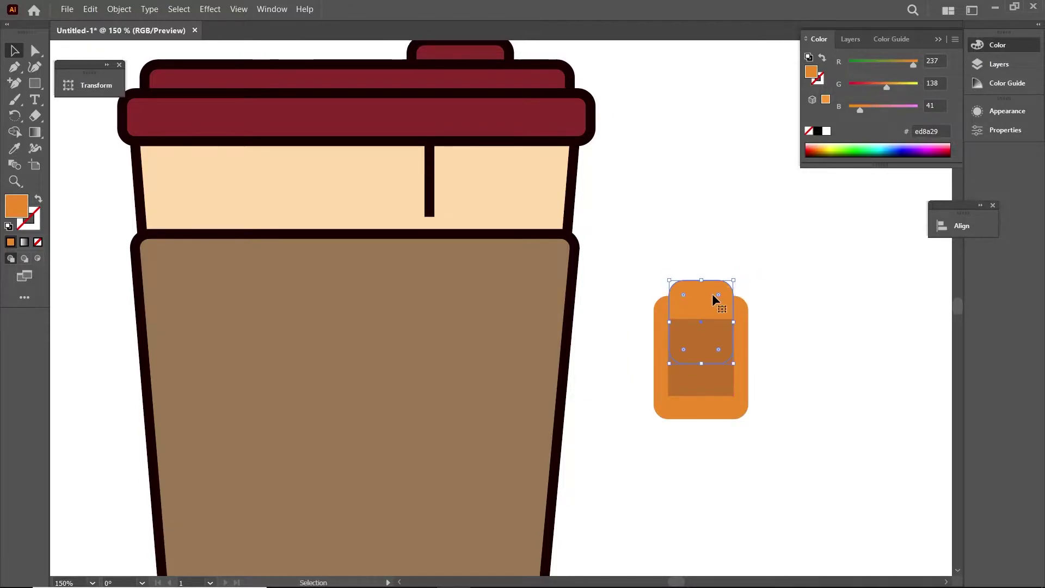
{"action": "key", "text": "Up"}
{"action": "key", "text": "Up"}
{"action": "key", "text": "Up"}
Merge the tab and the large orange shape into one with Shape Builder.
{"action": "left_click", "coordinate": [744, 379]}
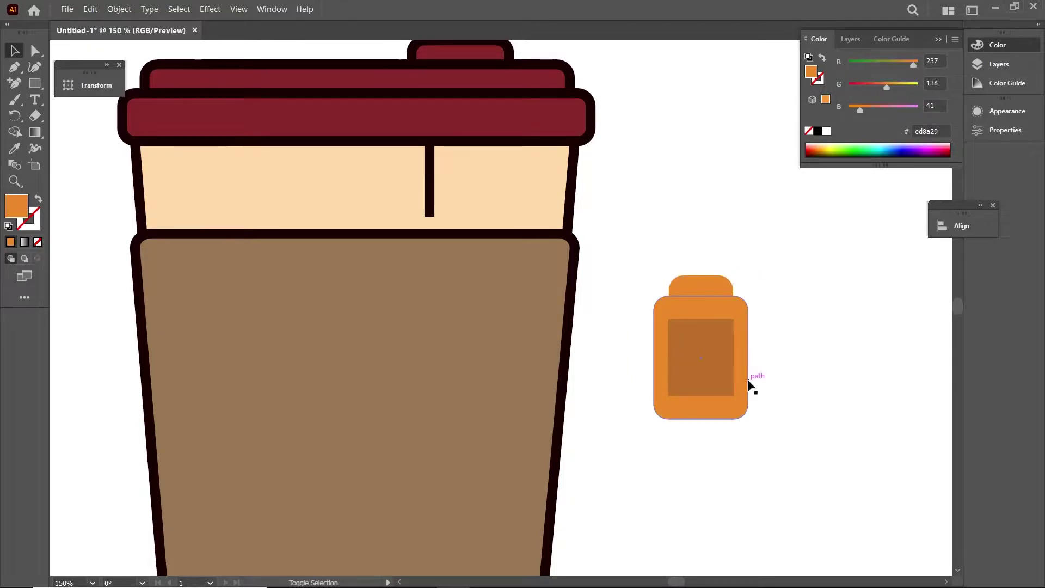
{"action": "left_click", "coordinate": [743, 293]}
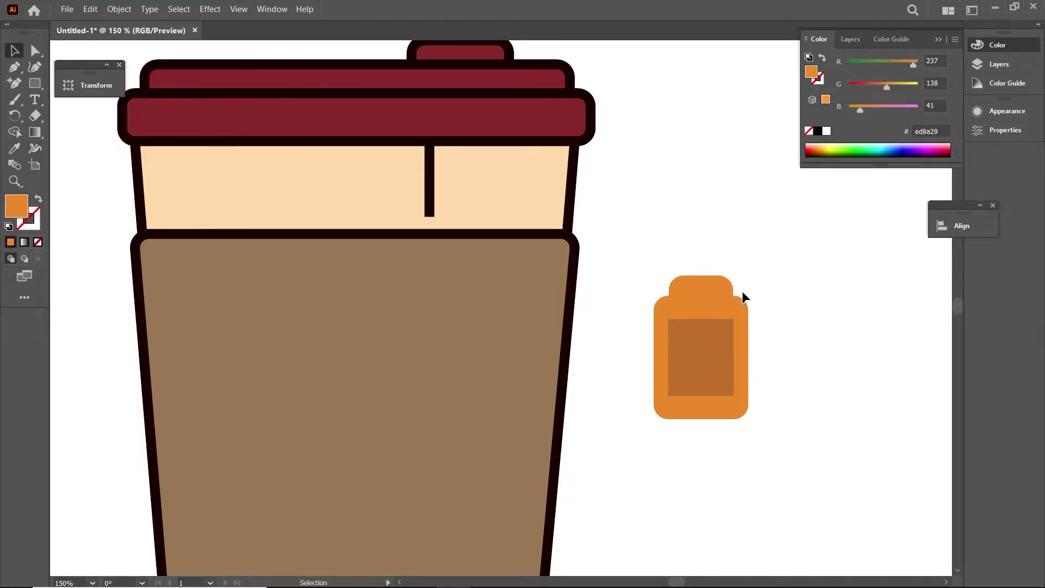
{"action": "left_click", "coordinate": [739, 303]}
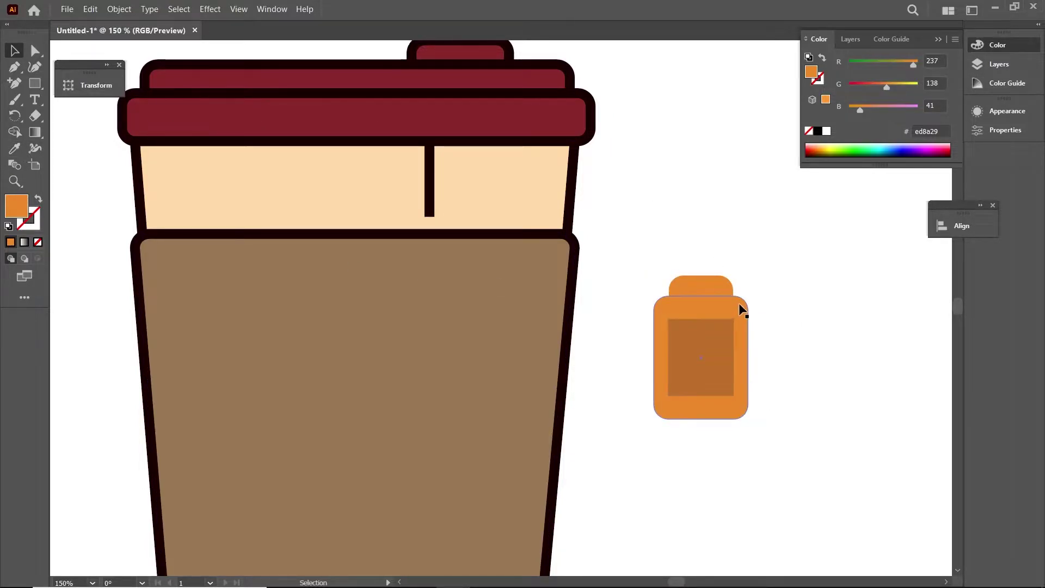
{"action": "left_click", "coordinate": [727, 292], "text": "shift"}
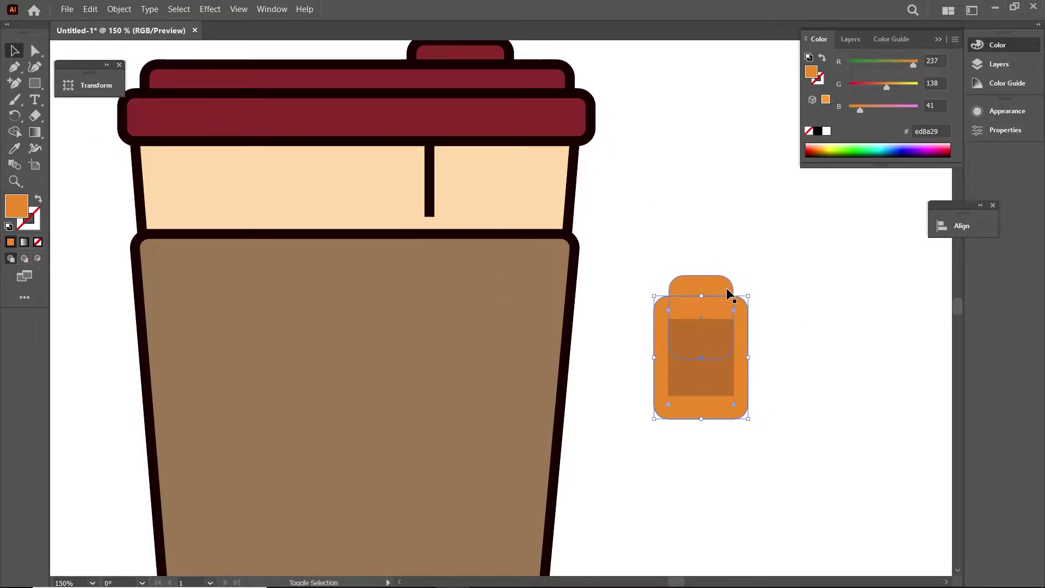
{"action": "left_click", "coordinate": [15, 132]}
{"action": "left_click_drag", "start_coordinate": [660, 303], "coordinate": [718, 297]}
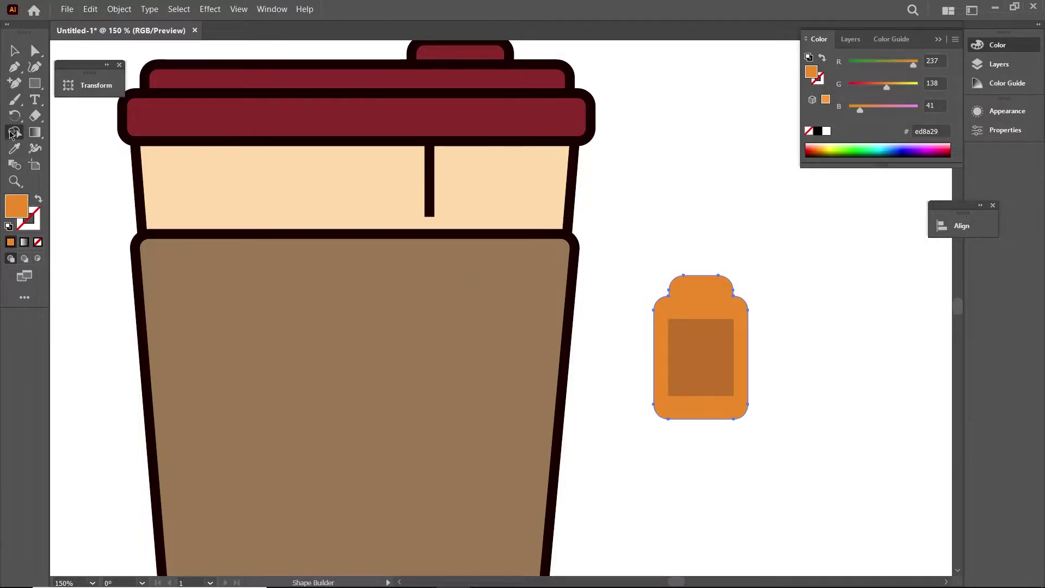
Adjust the anchor point at the tab's notch.
{"action": "left_click", "coordinate": [35, 50]}
{"action": "scroll", "coordinate": [671, 292], "scroll_direction": "up", "scroll_amount": 3}
{"action": "scroll", "coordinate": [645, 335], "scroll_direction": "up", "scroll_amount": 3}
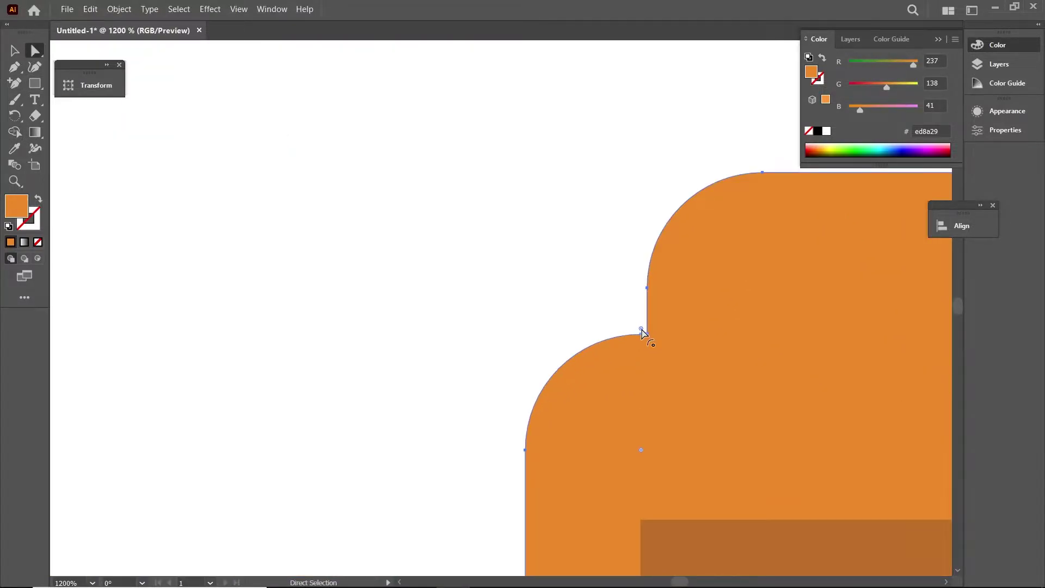
{"action": "key", "text": "ctrl+minus"}
{"action": "left_click_drag", "start_coordinate": [837, 327], "coordinate": [840, 325]}
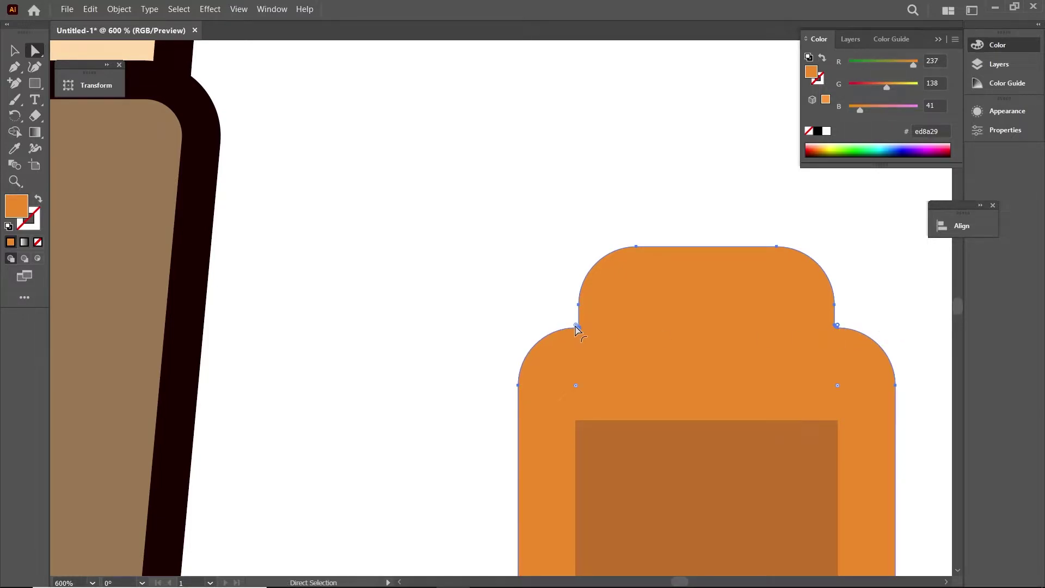
{"action": "key", "text": "v"}
{"action": "key", "text": "ctrl+minus"}
{"action": "key", "text": "ctrl+minus"}
{"action": "key", "text": "ctrl+minus"}
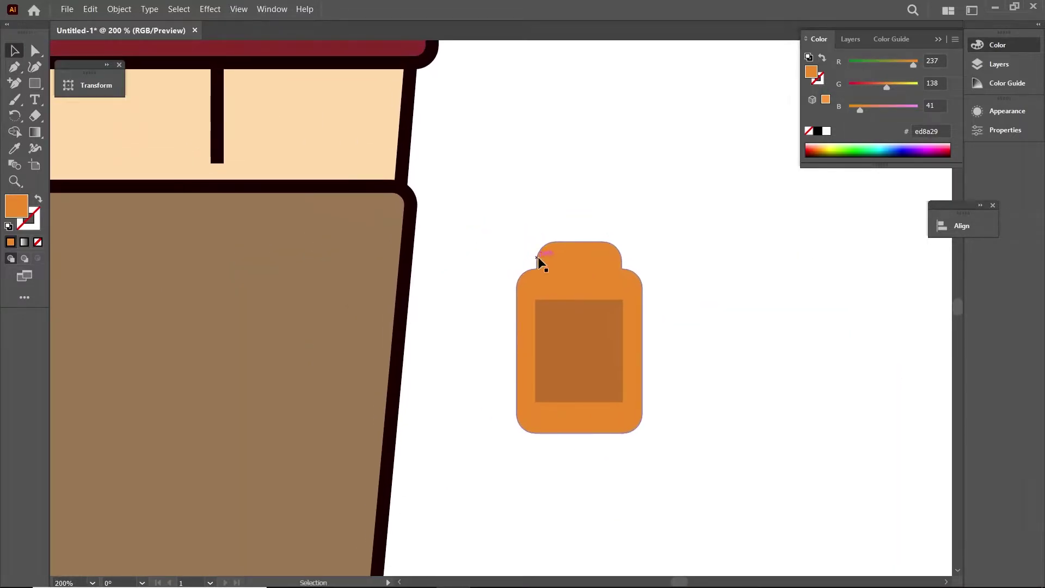
Lighten the tag's orange fill and place the tag onto the cup sleeve.
{"action": "double_click", "coordinate": [16, 206]}
{"action": "left_click_drag", "start_coordinate": [693, 318], "coordinate": [695, 275]}
{"action": "left_click", "coordinate": [879, 278]}
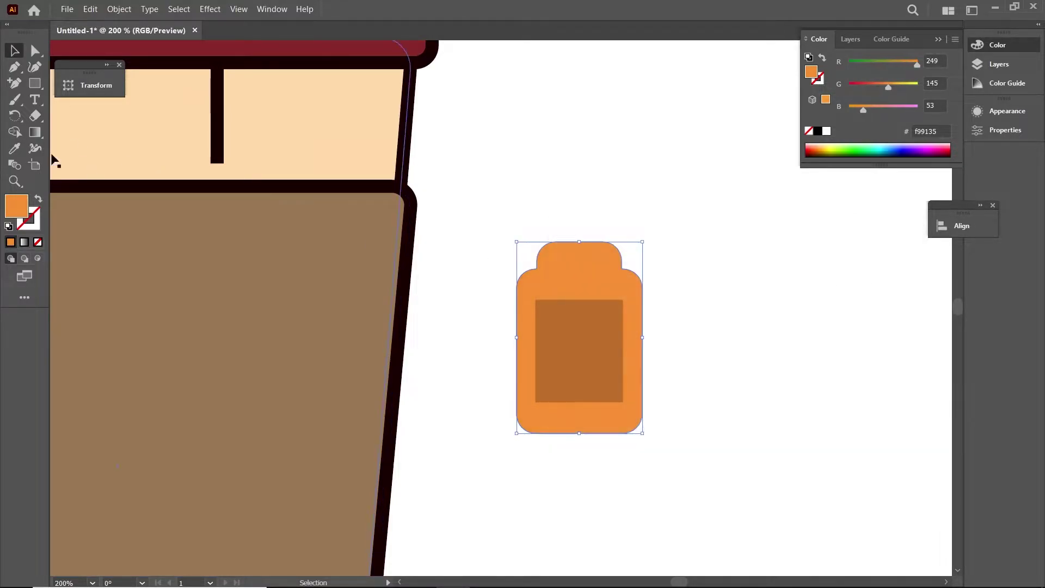
{"action": "scroll", "coordinate": [614, 237], "scroll_direction": "down", "scroll_amount": 1}
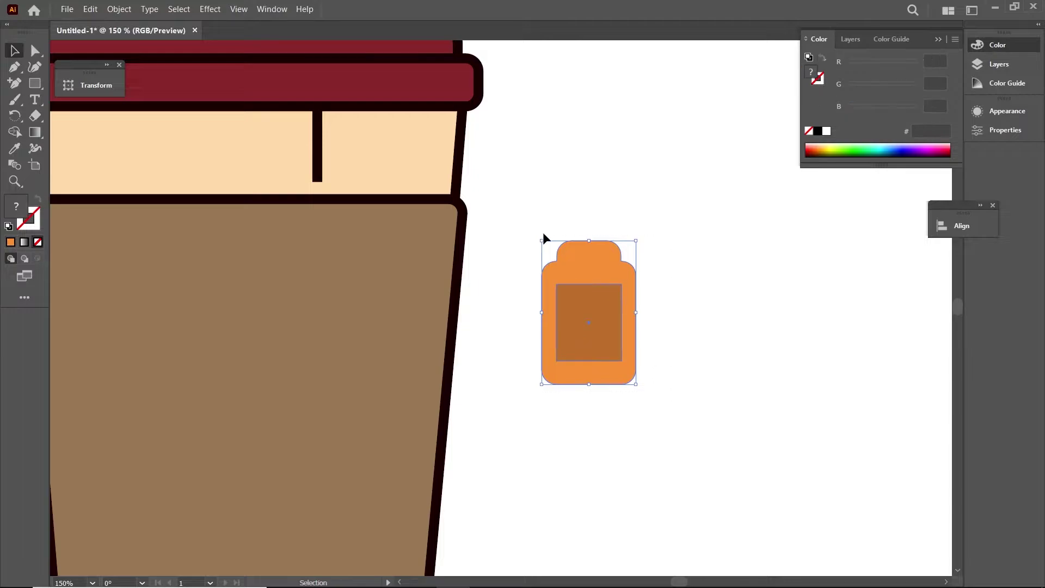
{"action": "left_click_drag", "start_coordinate": [579, 291], "coordinate": [305, 218]}
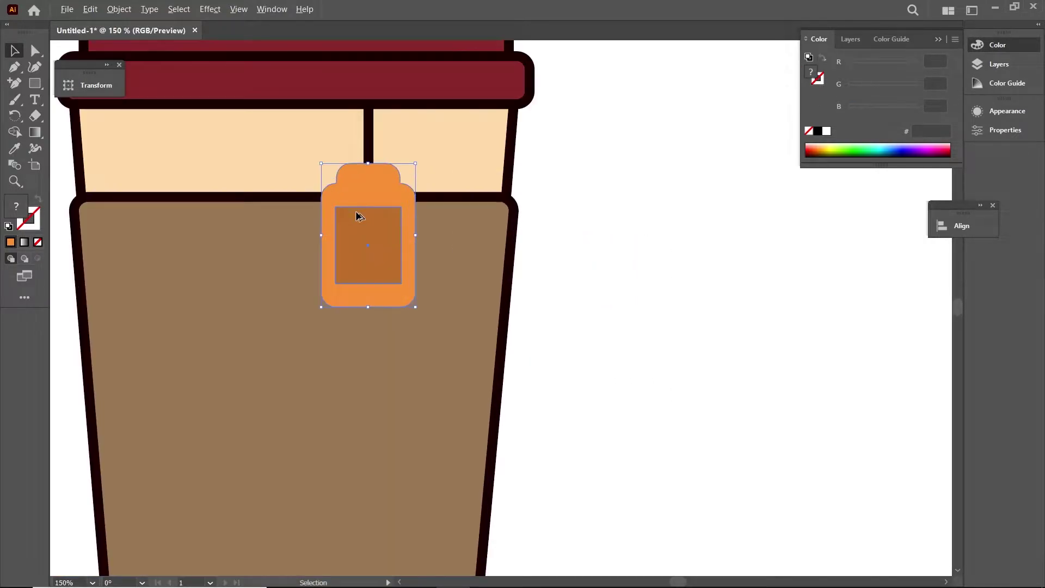
{"action": "left_click", "coordinate": [700, 228]}
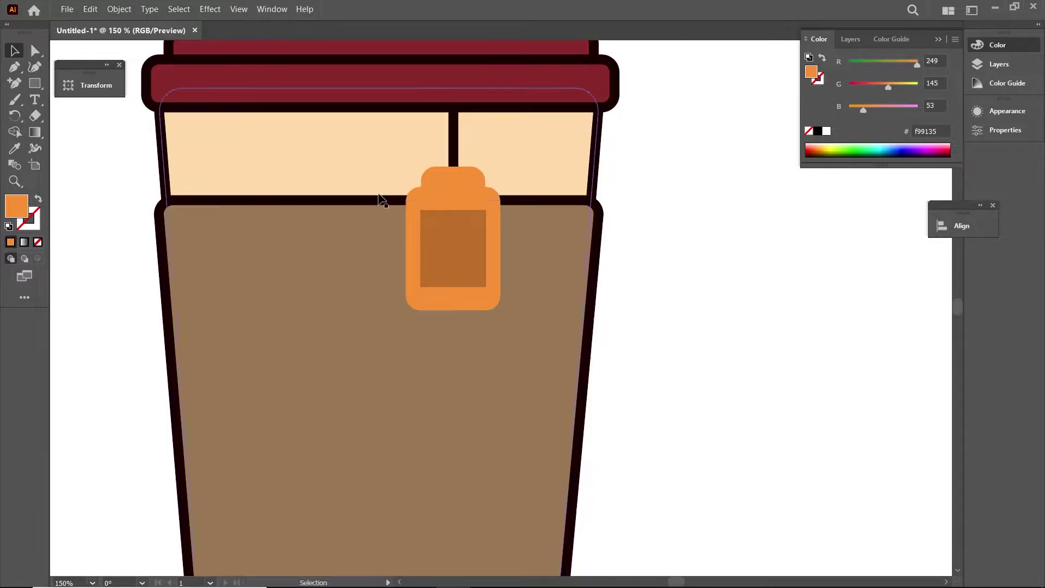
{"action": "left_click", "coordinate": [462, 250]}
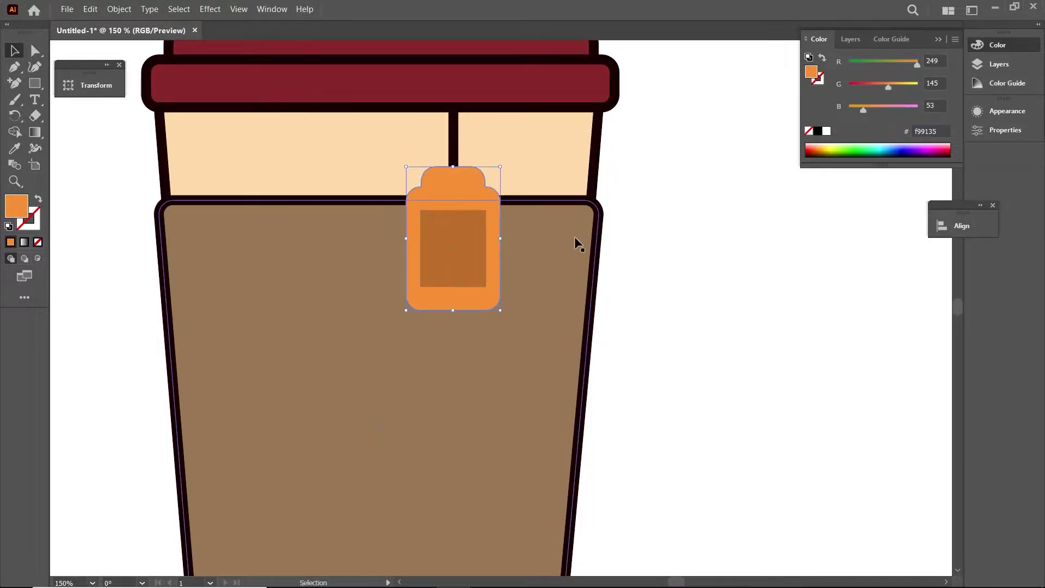
{"action": "mouse_move", "coordinate": [444, 221]}
{"action": "left_mouse_down"}
{"action": "mouse_move", "coordinate": [452, 197]}
{"action": "mouse_move", "coordinate": [465, 201]}
{"action": "left_mouse_up"}
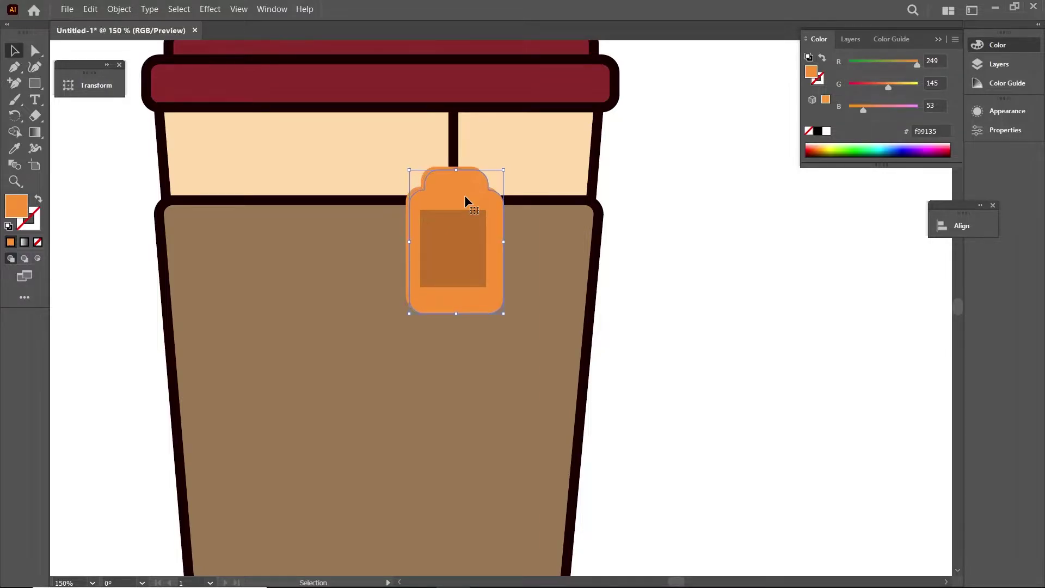
Make the shadow copy behind the tag and fill it brown #a05720.
{"action": "right_click", "coordinate": [465, 195]}
{"action": "left_click", "coordinate": [717, 393]}
{"action": "key", "text": "v"}
{"action": "double_click", "coordinate": [24, 206]}
{"action": "type", "text": "a05720"}
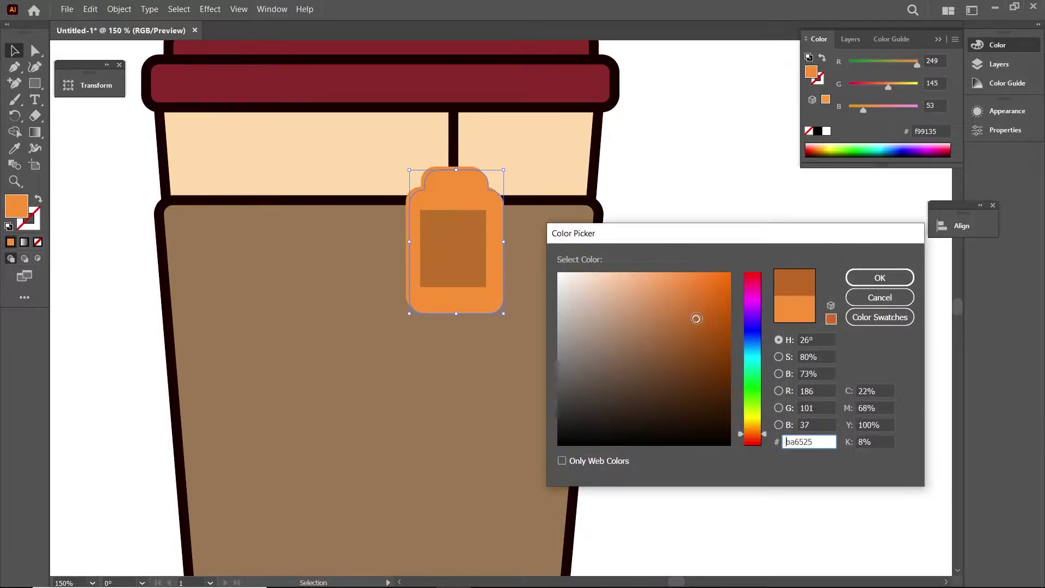
{"action": "left_click", "coordinate": [879, 277]}
{"action": "scroll", "coordinate": [687, 238], "scroll_direction": "down", "scroll_amount": 1}
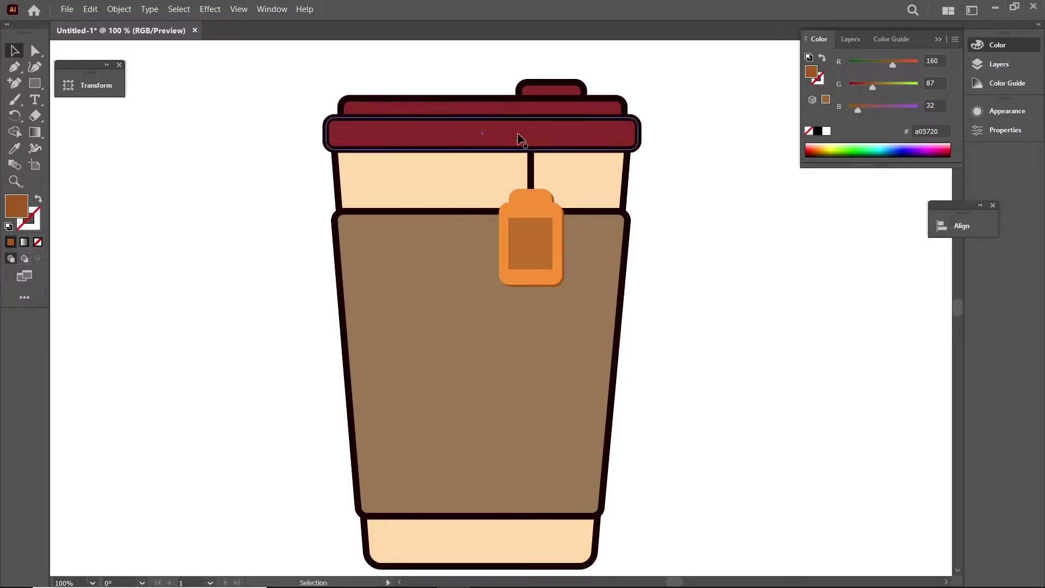
Draw an L-shaped Pen path along the lid knob's top-left corner.
{"action": "scroll", "coordinate": [578, 155], "scroll_direction": "up", "scroll_amount": 1}
{"action": "left_click", "coordinate": [12, 69]}
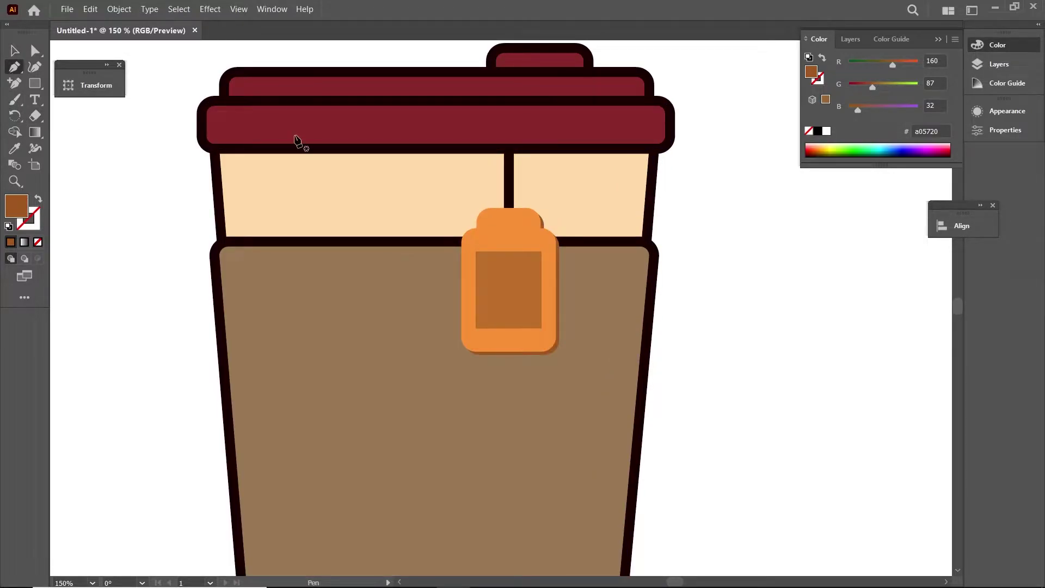
{"action": "left_click_drag", "start_coordinate": [295, 140], "coordinate": [328, 178]}
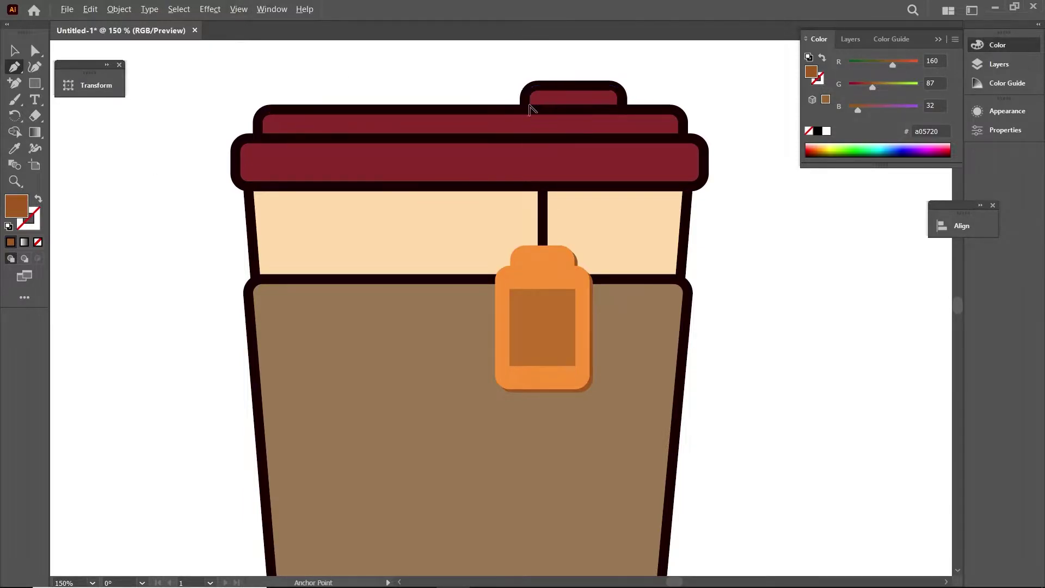
{"action": "scroll", "coordinate": [532, 109], "scroll_direction": "up", "scroll_amount": 1, "text": "alt"}
{"action": "scroll", "coordinate": [532, 126], "scroll_direction": "up", "scroll_amount": 1}
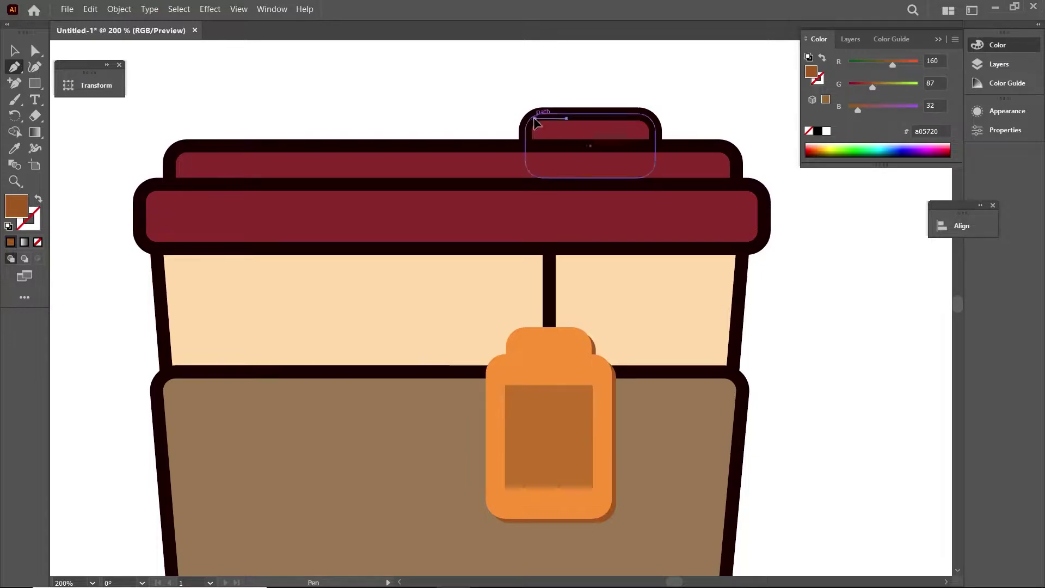
{"action": "left_click", "coordinate": [535, 142]}
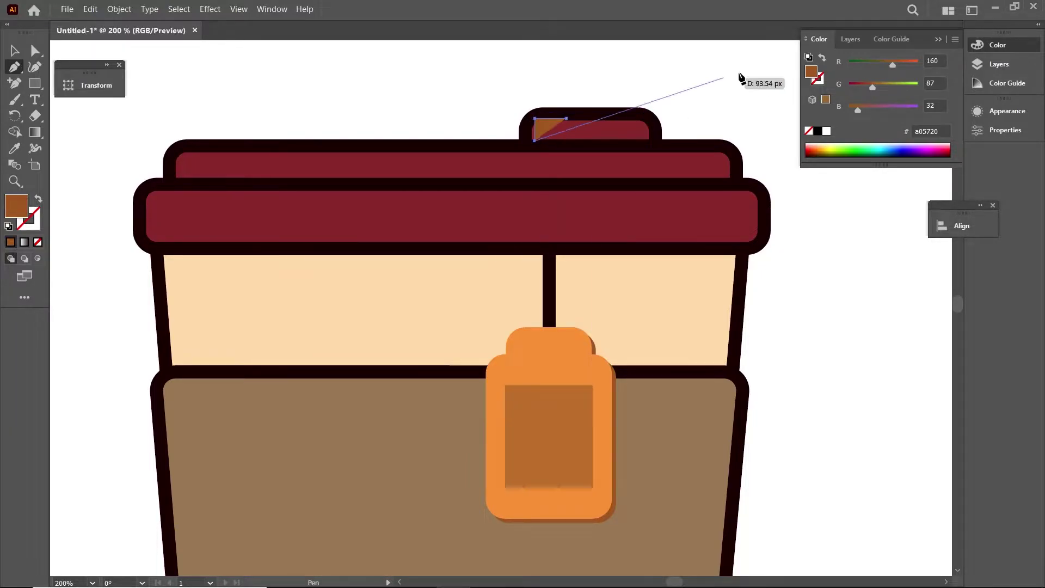
Set the highlight path's stroke colour to near-white.
{"action": "double_click", "coordinate": [817, 78]}
{"action": "left_click", "coordinate": [561, 280]}
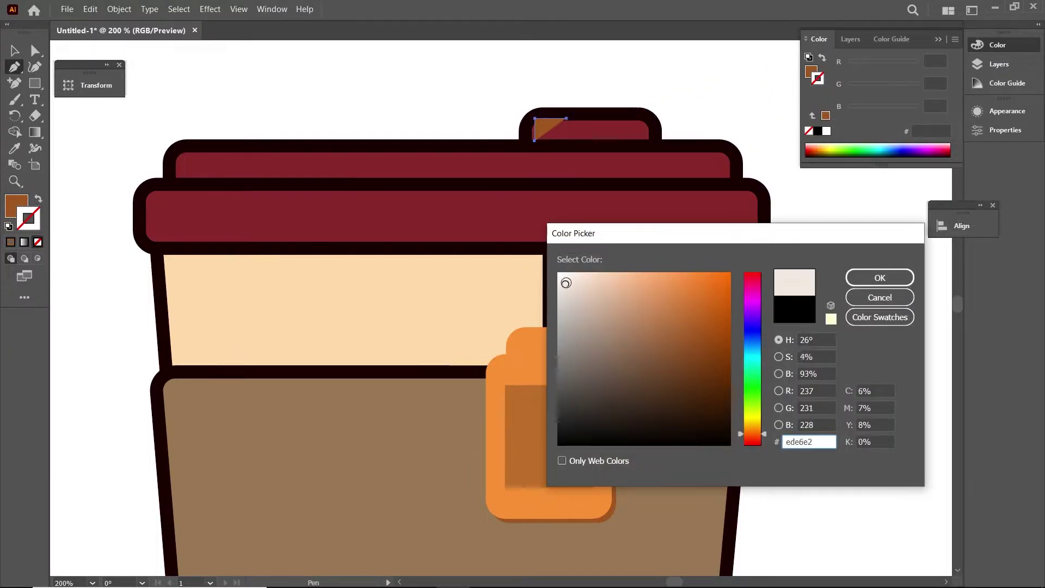
{"action": "left_click", "coordinate": [879, 277]}
{"action": "double_click", "coordinate": [811, 72]}
{"action": "left_click", "coordinate": [879, 298]}
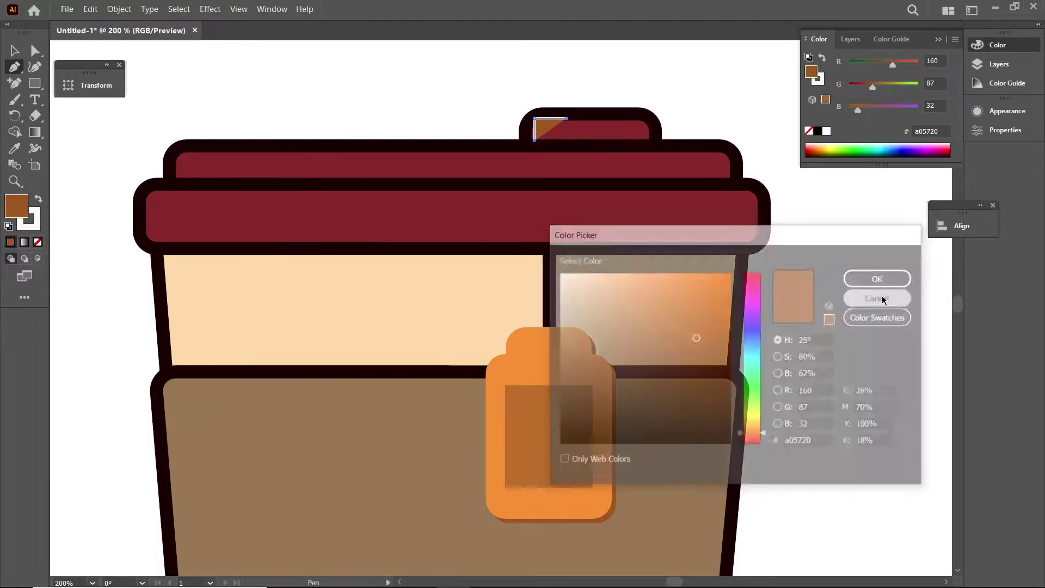
Give the highlight no fill, a 4 pt stroke weight and Round Cap.
{"action": "left_click", "coordinate": [1005, 111]}
{"action": "left_click", "coordinate": [874, 161]}
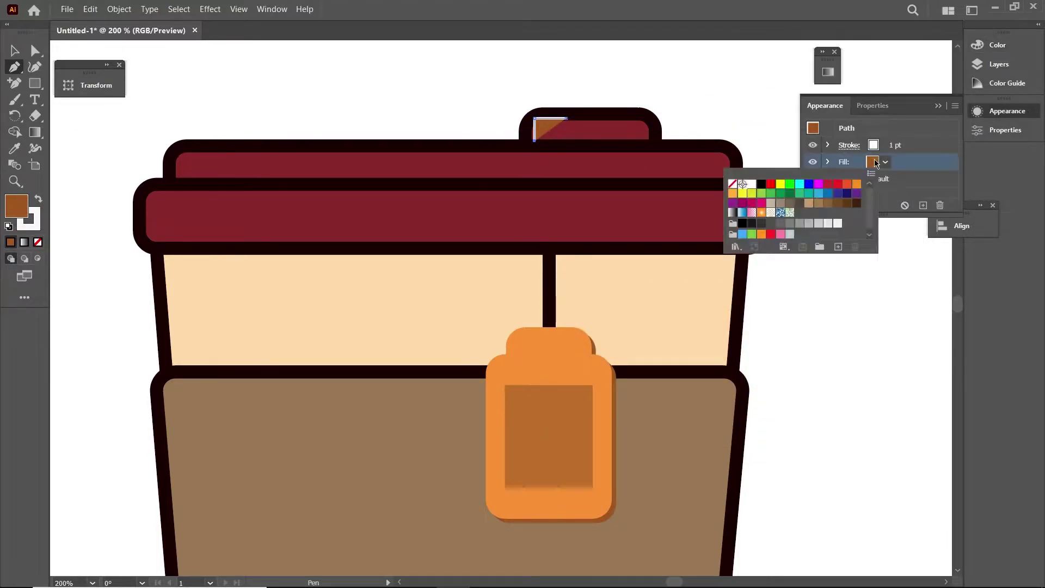
{"action": "left_click", "coordinate": [733, 185]}
{"action": "left_click", "coordinate": [886, 145]}
{"action": "left_click", "coordinate": [900, 143]}
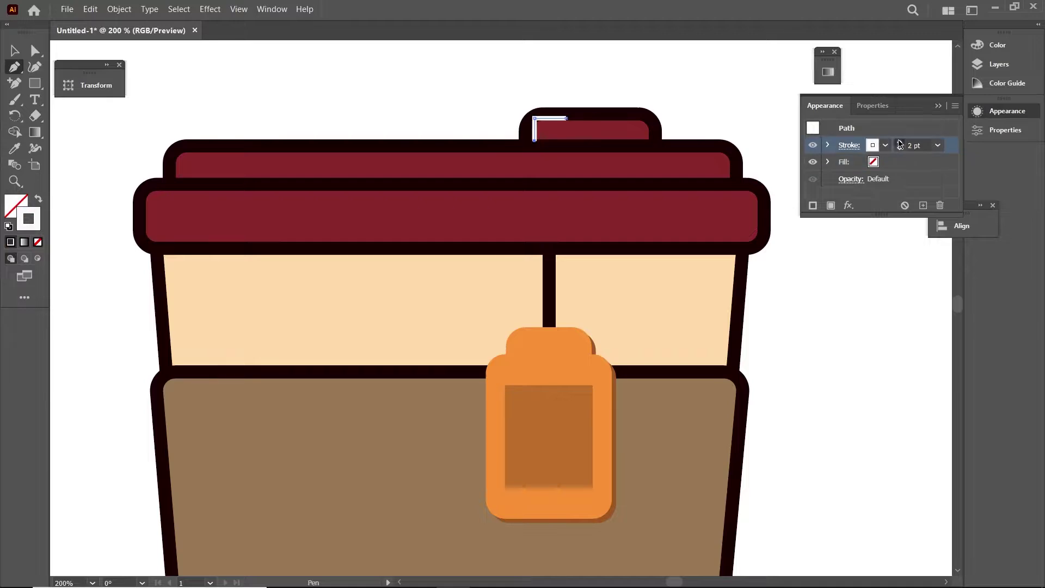
{"action": "left_click", "coordinate": [849, 146]}
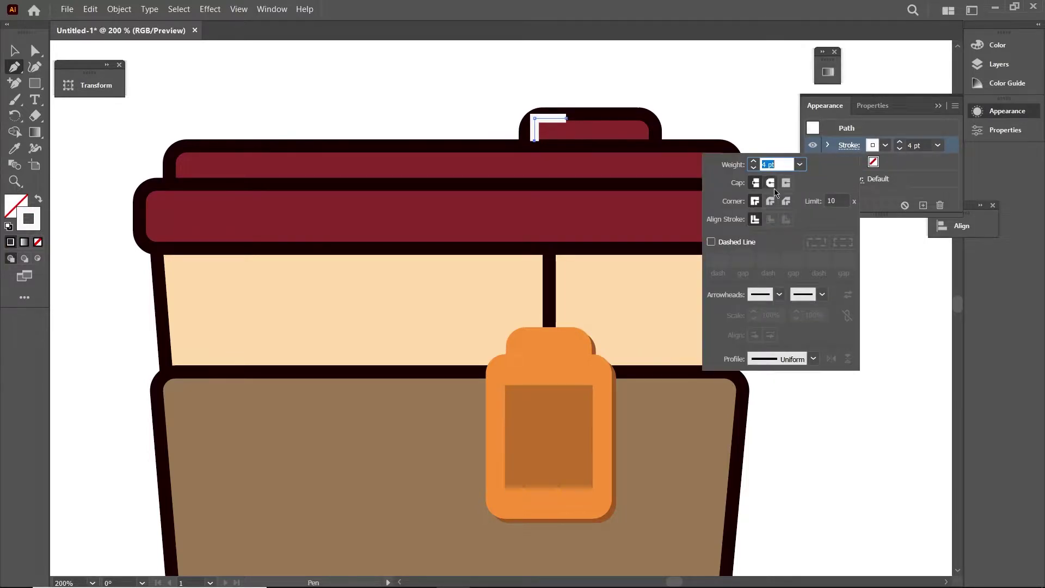
{"action": "left_click", "coordinate": [770, 184]}
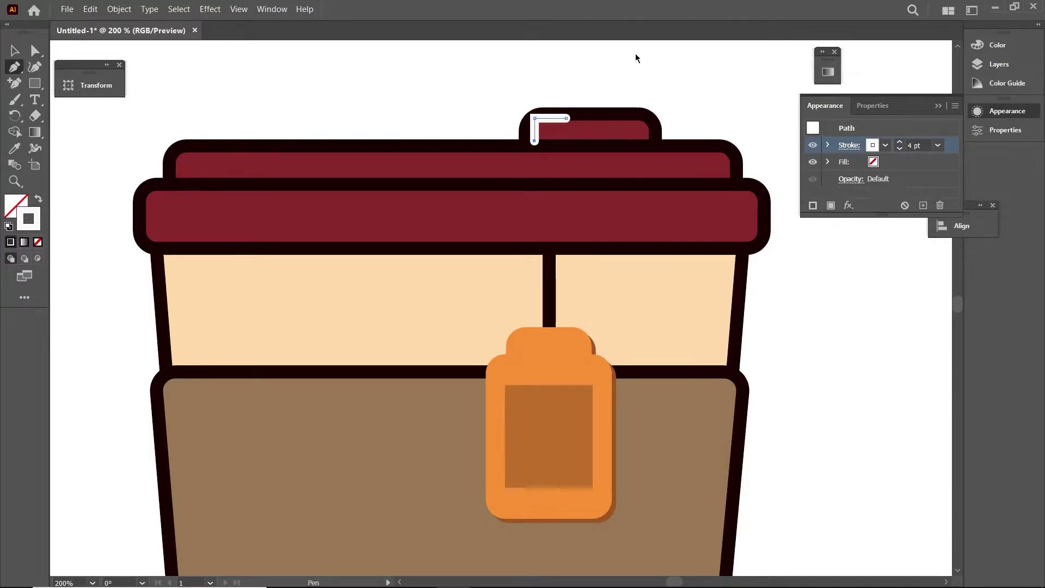
{"action": "left_click", "coordinate": [9, 53]}
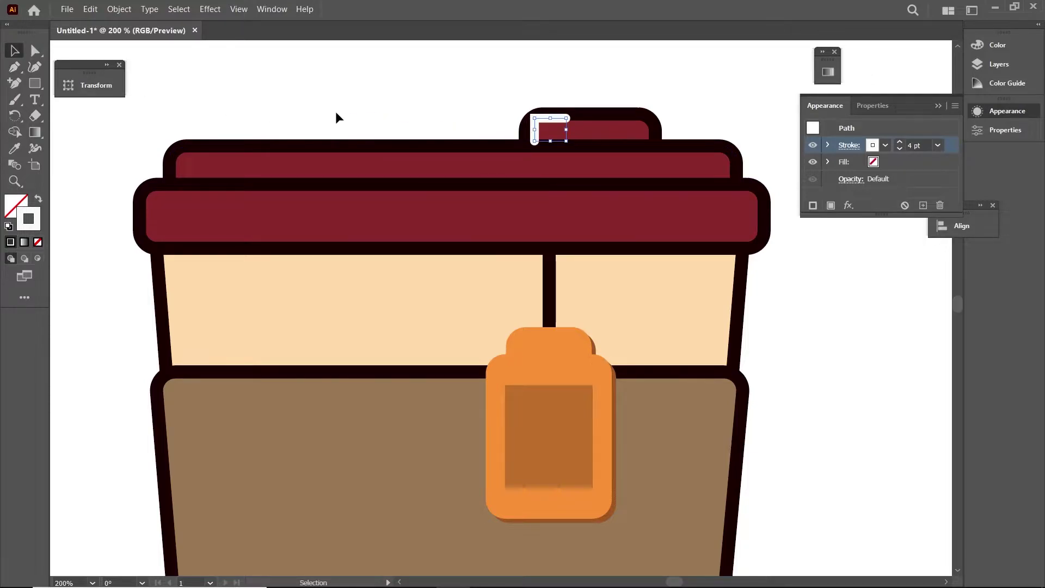
Move the white highlight slightly lower inside the lid knob.
{"action": "key", "text": "ctrl+equal"}
{"action": "left_click_drag", "start_coordinate": [570, 157], "coordinate": [619, 187]}
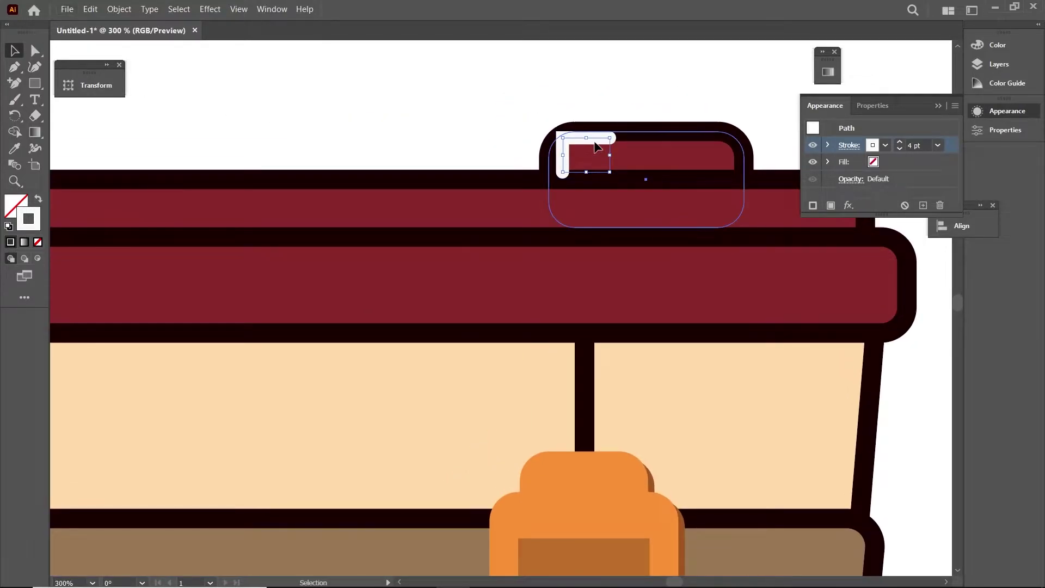
{"action": "left_click", "coordinate": [598, 163]}
{"action": "left_click", "coordinate": [563, 159]}
{"action": "key", "text": "ctrl"}
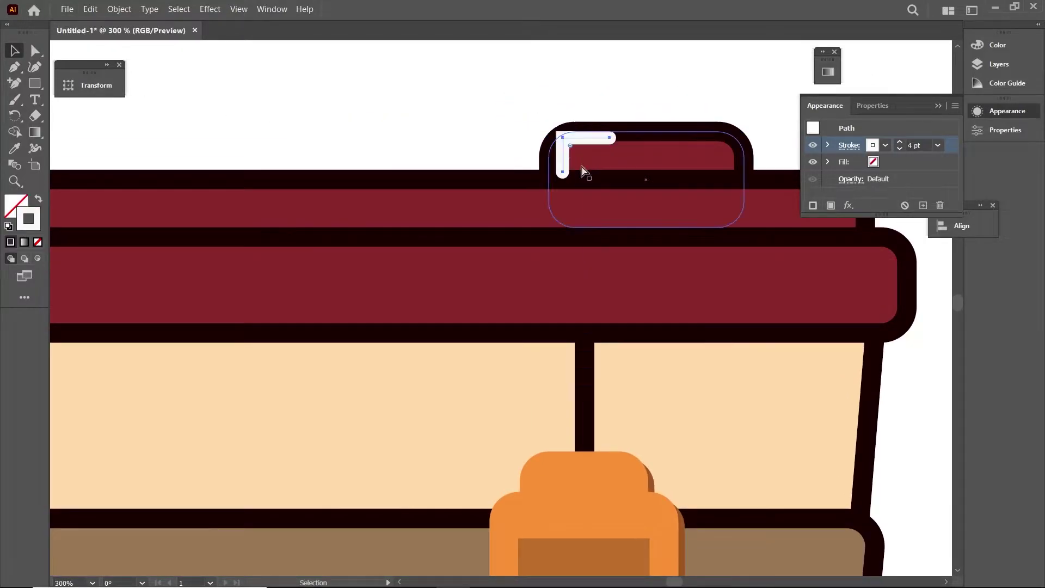
{"action": "left_click_drag", "start_coordinate": [566, 150], "coordinate": [568, 160]}
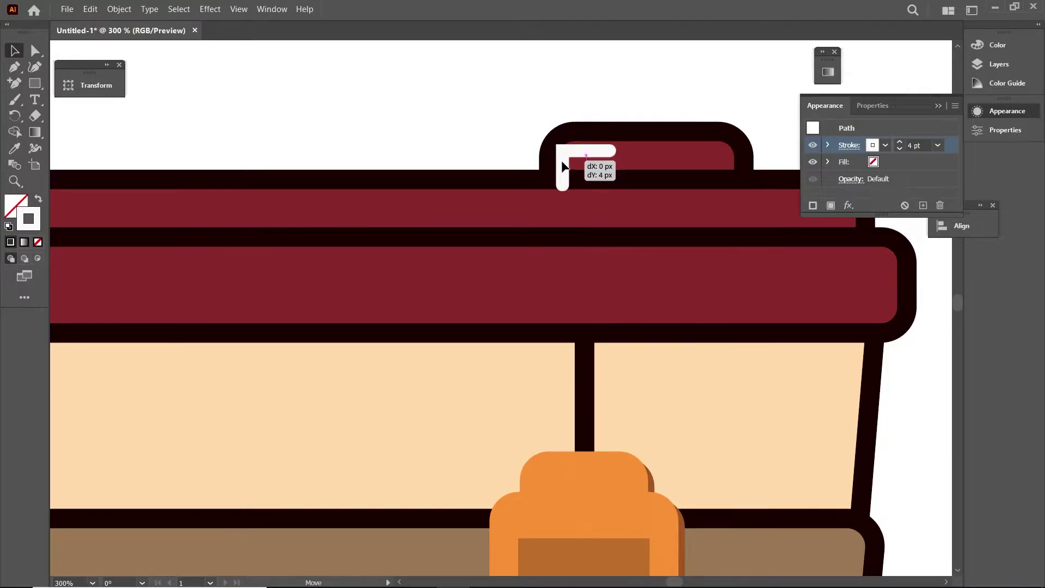
{"action": "scroll", "coordinate": [574, 174], "scroll_direction": "down", "scroll_amount": 2}
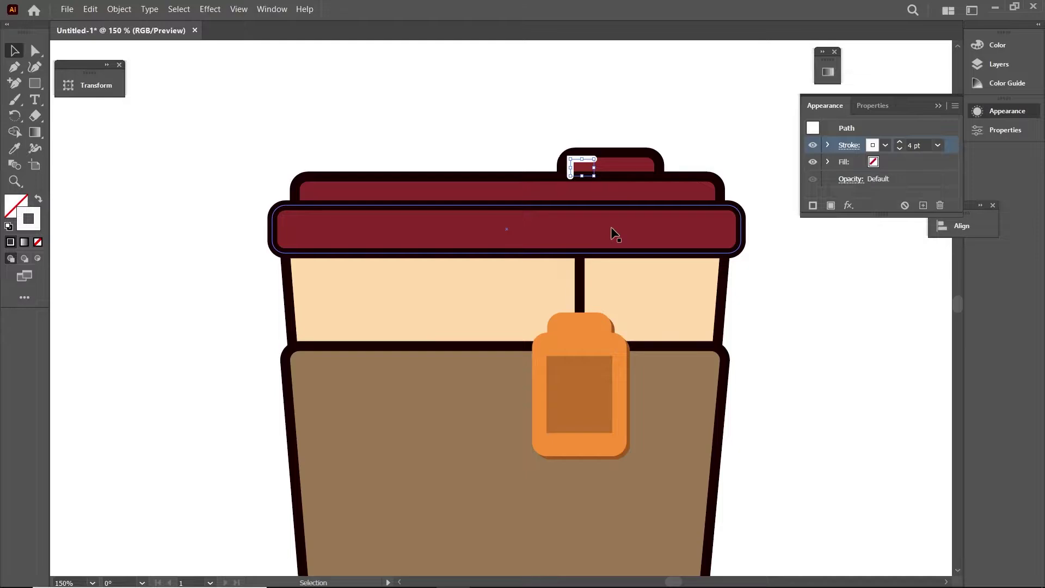
{"action": "scroll", "coordinate": [550, 145], "scroll_direction": "up", "scroll_amount": 4}
Round the highlight's inner corner and nudge it down slightly.
{"action": "key", "text": "a"}
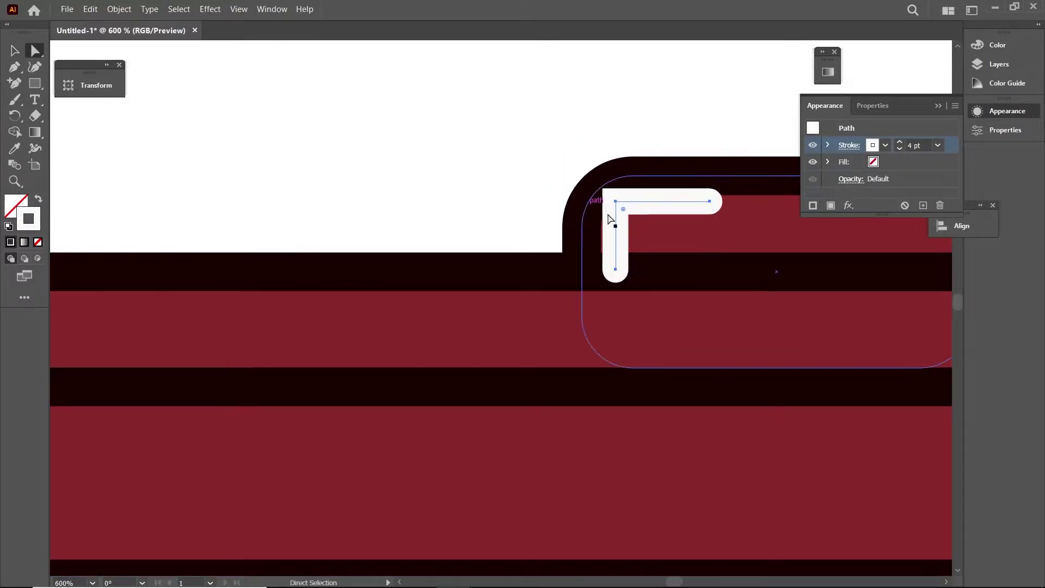
{"action": "left_click_drag", "start_coordinate": [625, 212], "coordinate": [661, 231]}
{"action": "left_click", "coordinate": [669, 239]}
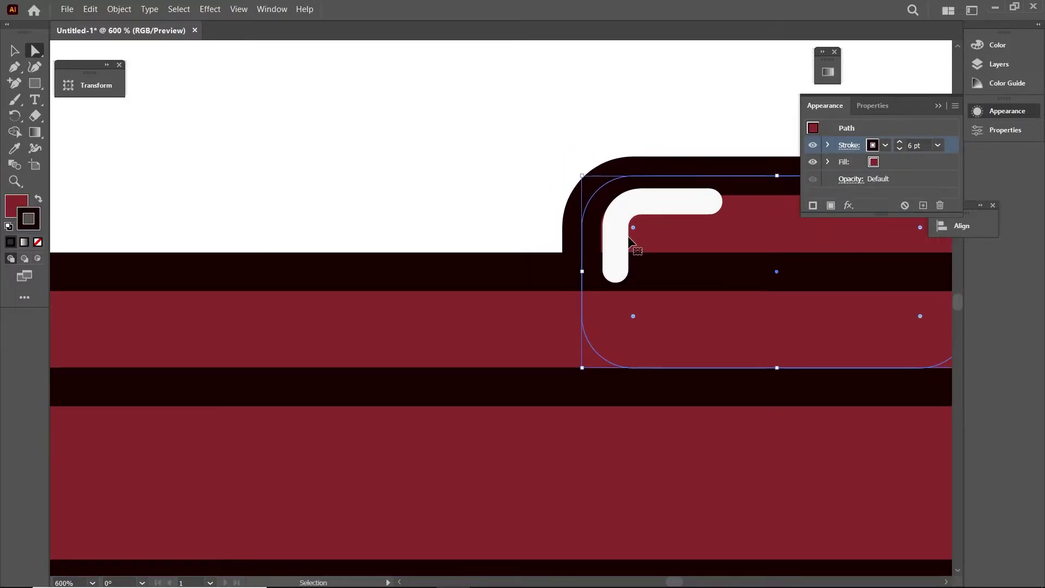
{"action": "key", "text": "v"}
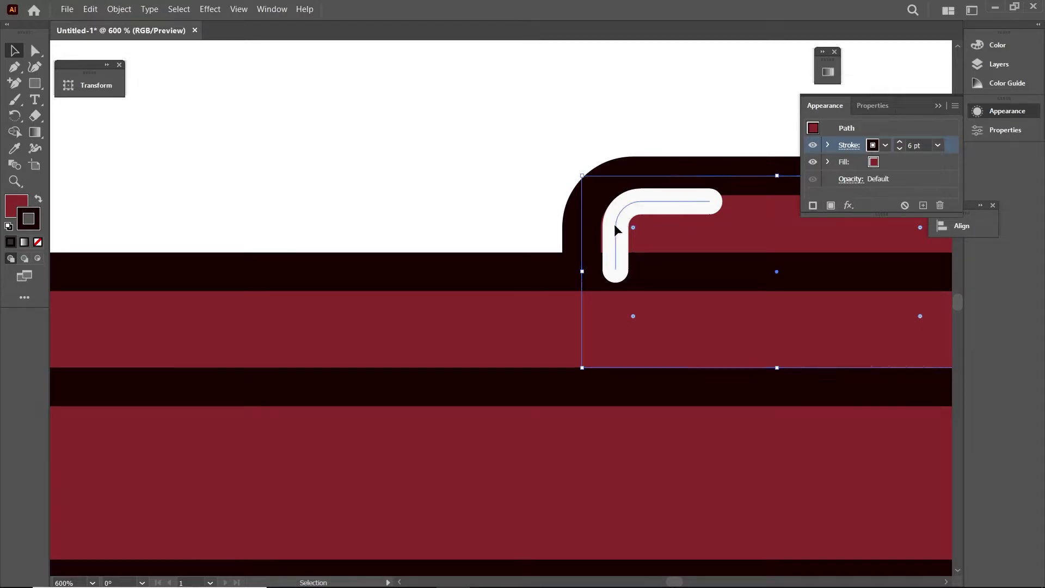
{"action": "left_click_drag", "start_coordinate": [614, 224], "coordinate": [612, 232]}
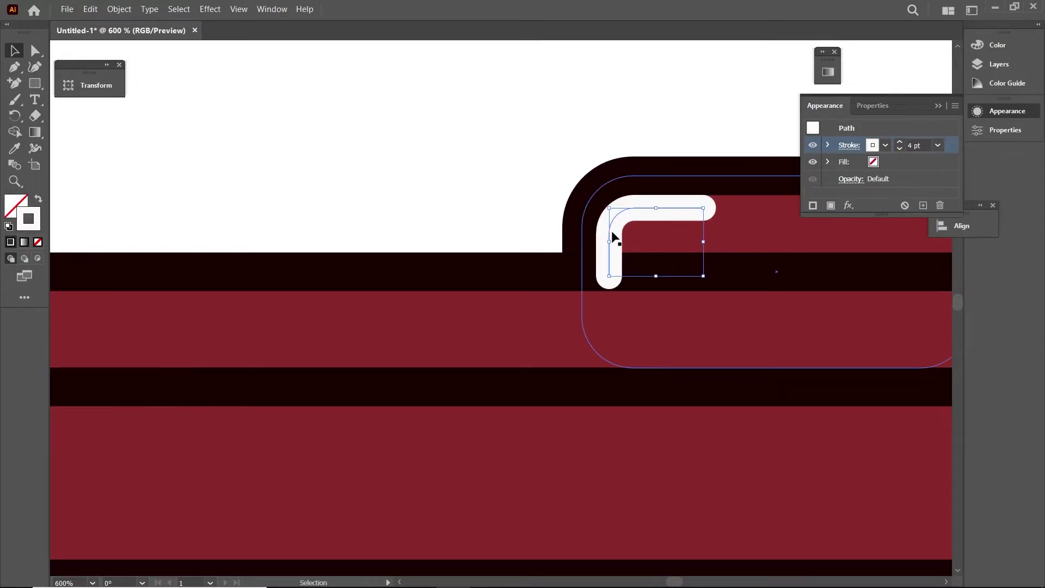
Drag the highlight's bottom anchor upward to shorten its vertical leg.
{"action": "key", "text": "a"}
{"action": "left_click", "coordinate": [608, 281]}
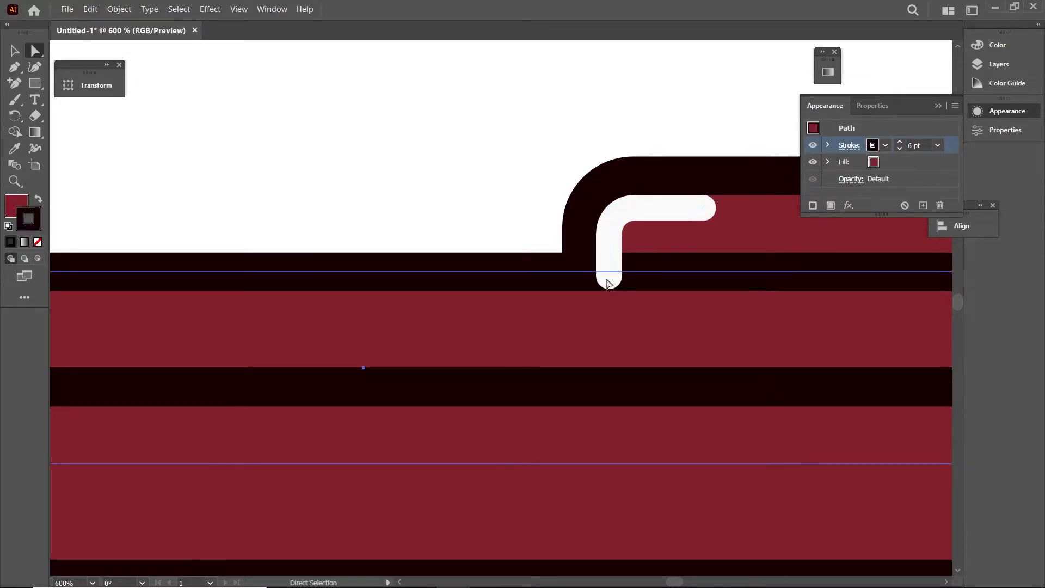
{"action": "left_click_drag", "start_coordinate": [610, 278], "coordinate": [611, 240]}
{"action": "left_click", "coordinate": [647, 252]}
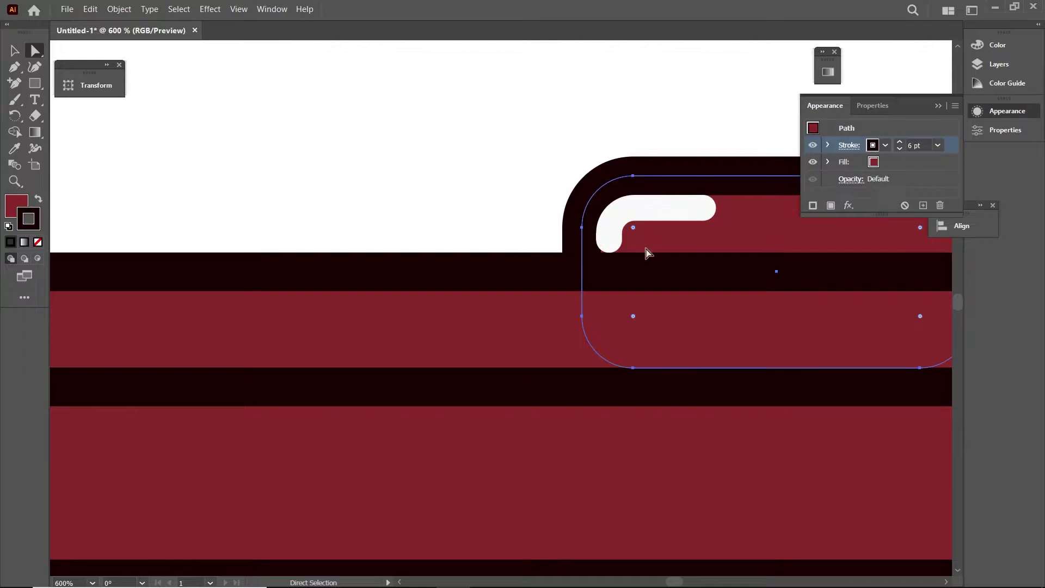
{"action": "scroll", "coordinate": [648, 253], "scroll_direction": "down", "scroll_amount": 1}
{"action": "scroll", "coordinate": [525, 311], "scroll_direction": "down", "scroll_amount": 4, "text": "alt"}
Select the lower dark red lid band and set its fill to None in Appearance.
{"action": "left_click", "coordinate": [436, 234]}
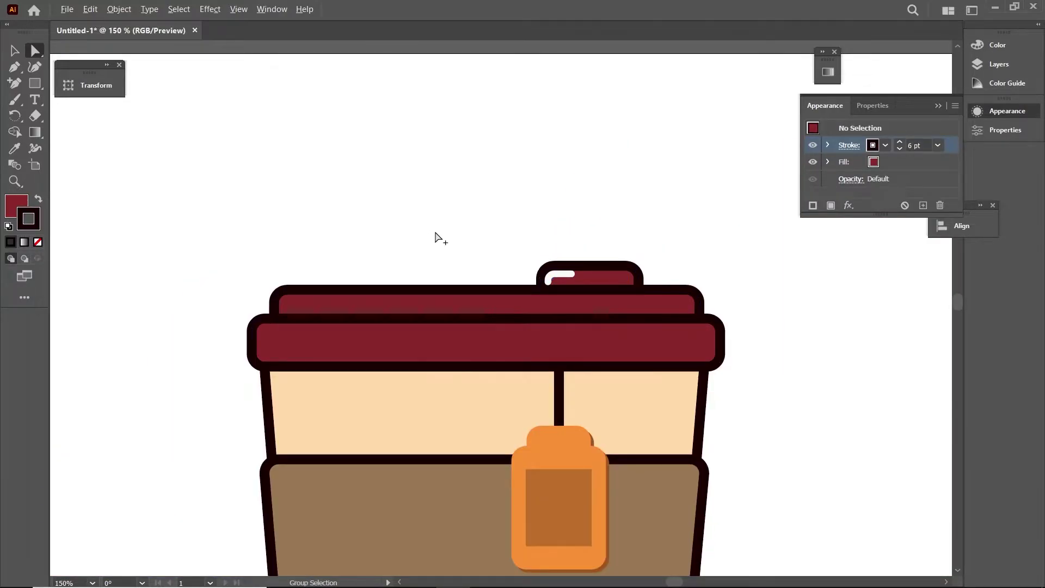
{"action": "scroll", "coordinate": [436, 238], "scroll_direction": "up", "scroll_amount": 1, "text": "alt"}
{"action": "scroll", "coordinate": [478, 219], "scroll_direction": "left", "scroll_amount": 2}
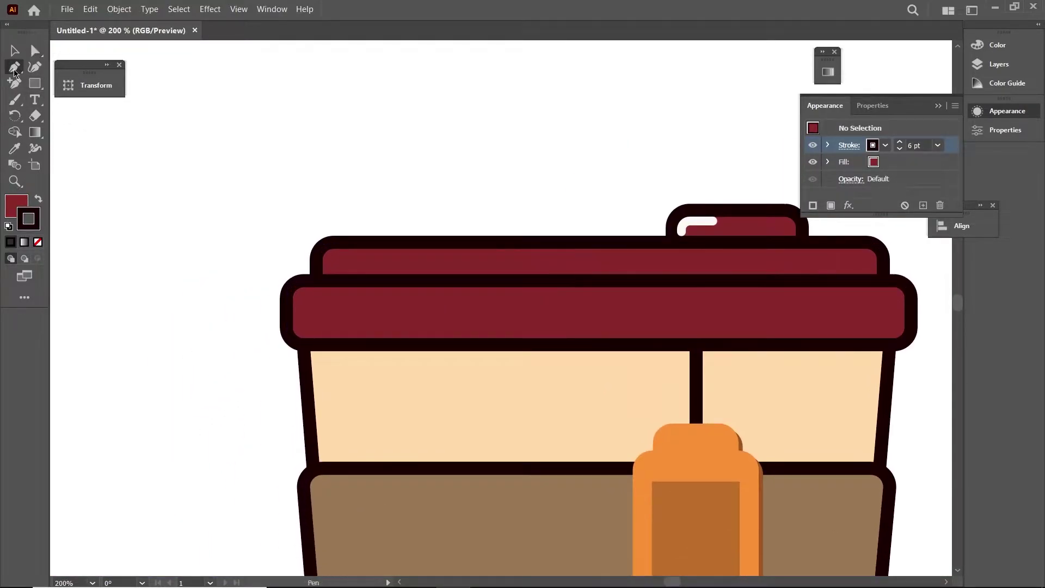
{"action": "scroll", "coordinate": [403, 305], "scroll_direction": "up", "scroll_amount": 1, "text": "alt"}
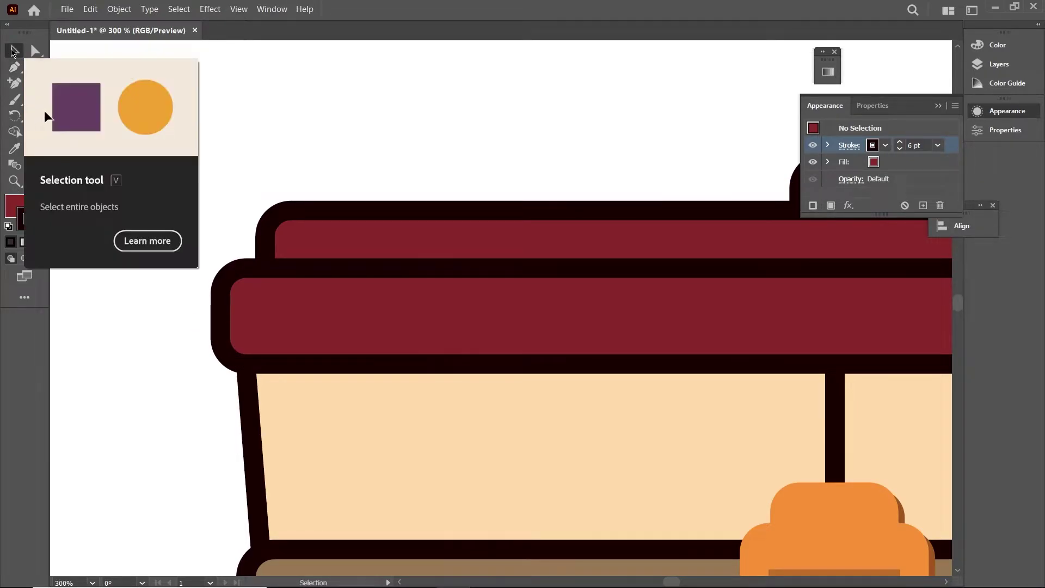
{"action": "left_click", "coordinate": [14, 50]}
{"action": "left_click", "coordinate": [243, 285]}
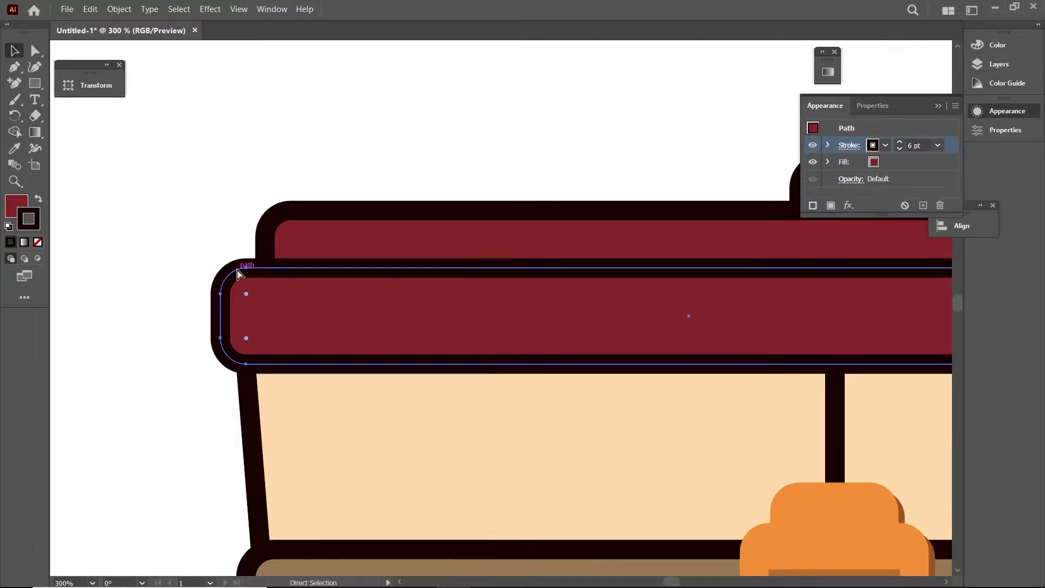
{"action": "left_click", "coordinate": [998, 63]}
{"action": "left_click", "coordinate": [844, 60]}
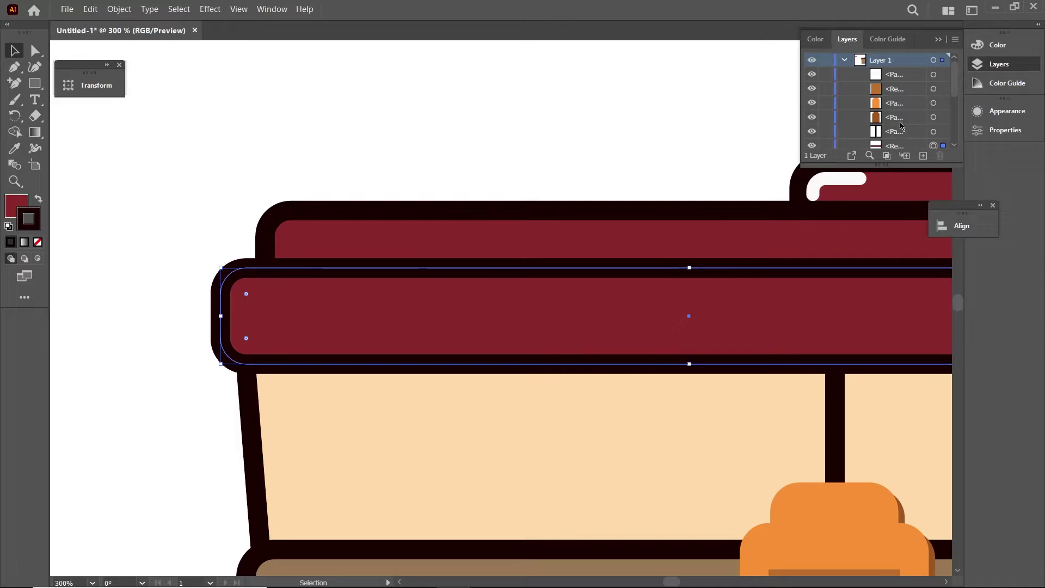
{"action": "left_click", "coordinate": [1007, 110]}
{"action": "left_click", "coordinate": [874, 162]}
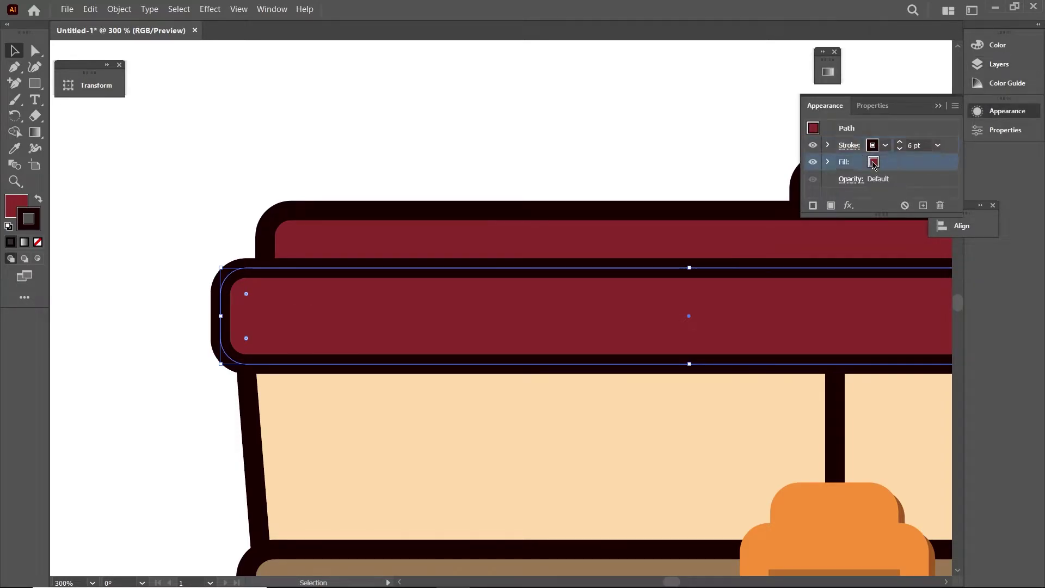
{"action": "left_click", "coordinate": [728, 185]}
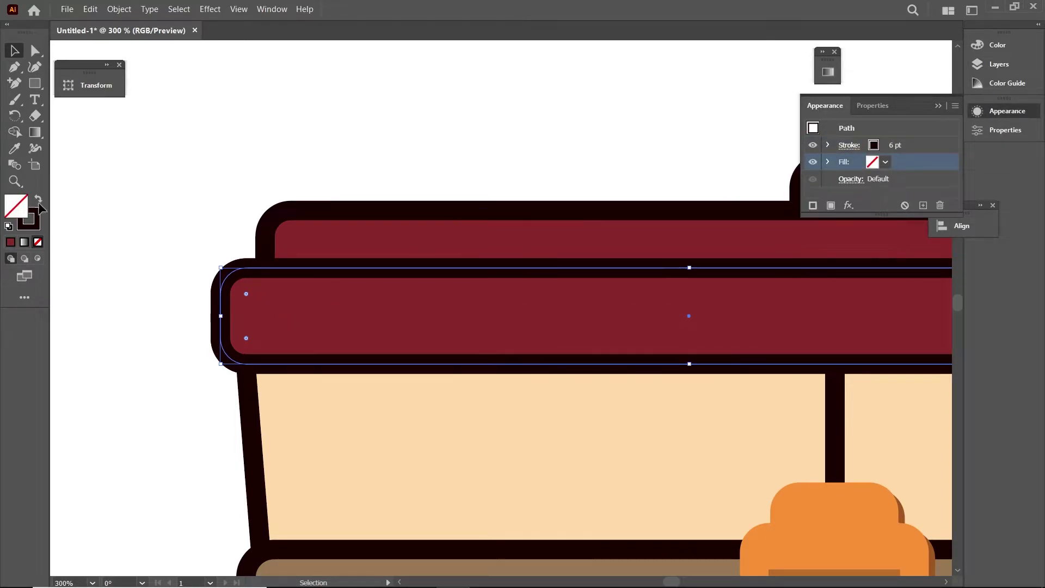
Draw the left corner highlight along the band's edge with a white, Round Cap stroke.
{"action": "key", "text": "p"}
{"action": "left_click", "coordinate": [235, 357]}
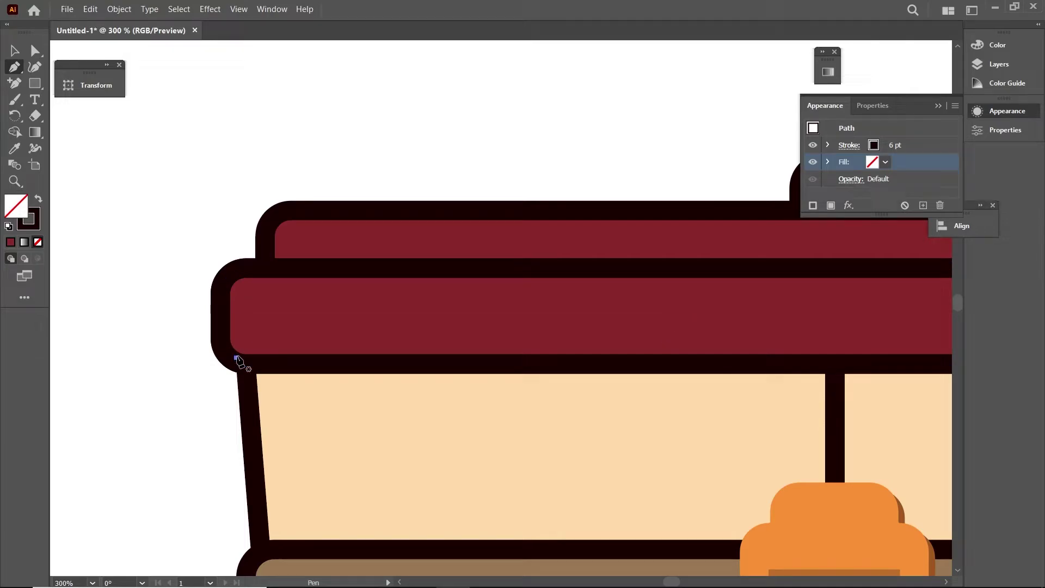
{"action": "left_click", "coordinate": [236, 280]}
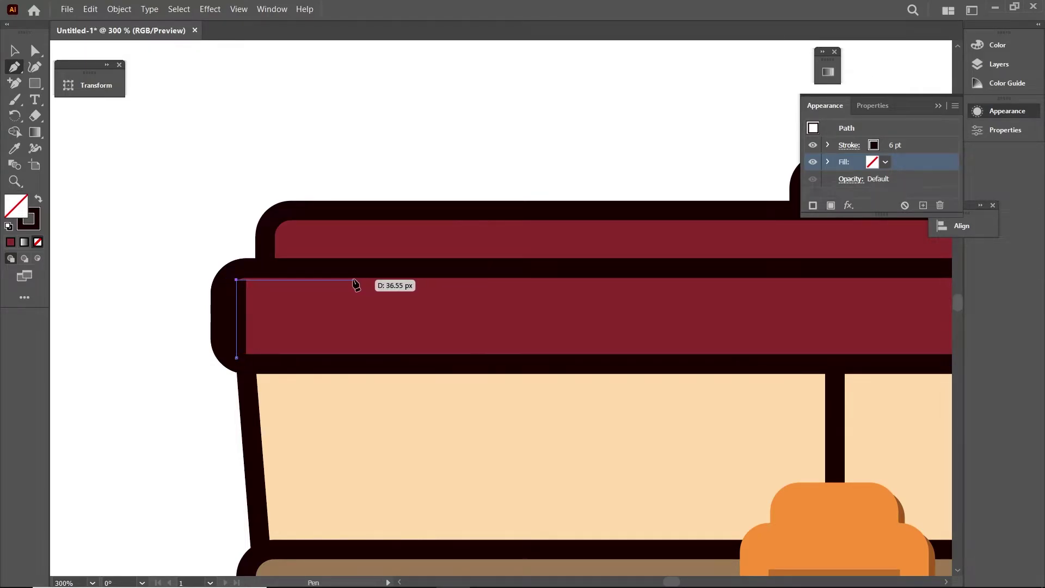
{"action": "left_click", "coordinate": [354, 280]}
{"action": "left_click", "coordinate": [874, 145]}
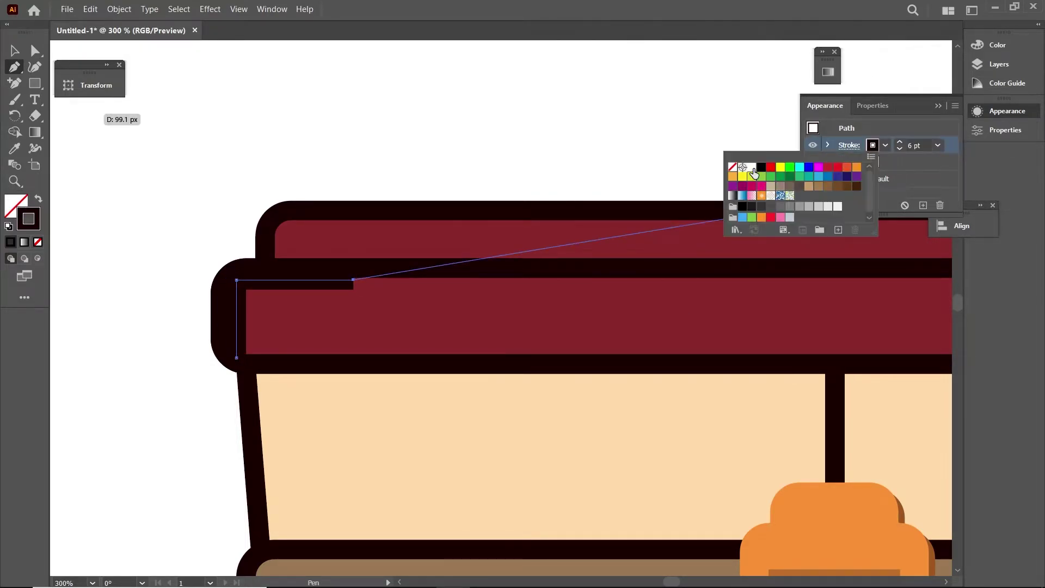
{"action": "left_click", "coordinate": [752, 167]}
{"action": "left_click", "coordinate": [15, 51]}
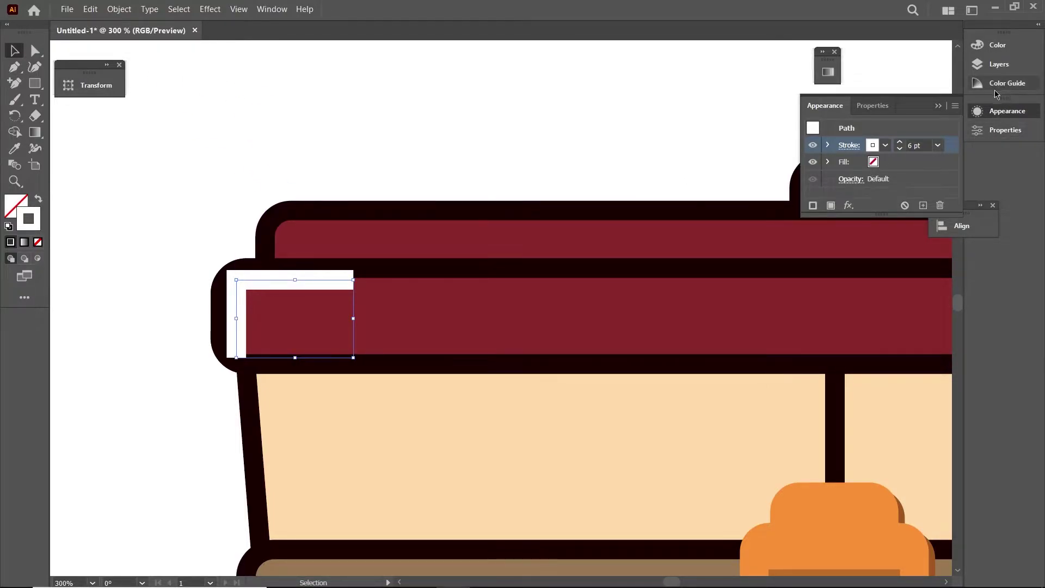
{"action": "left_click", "coordinate": [850, 145]}
{"action": "left_click", "coordinate": [770, 182]}
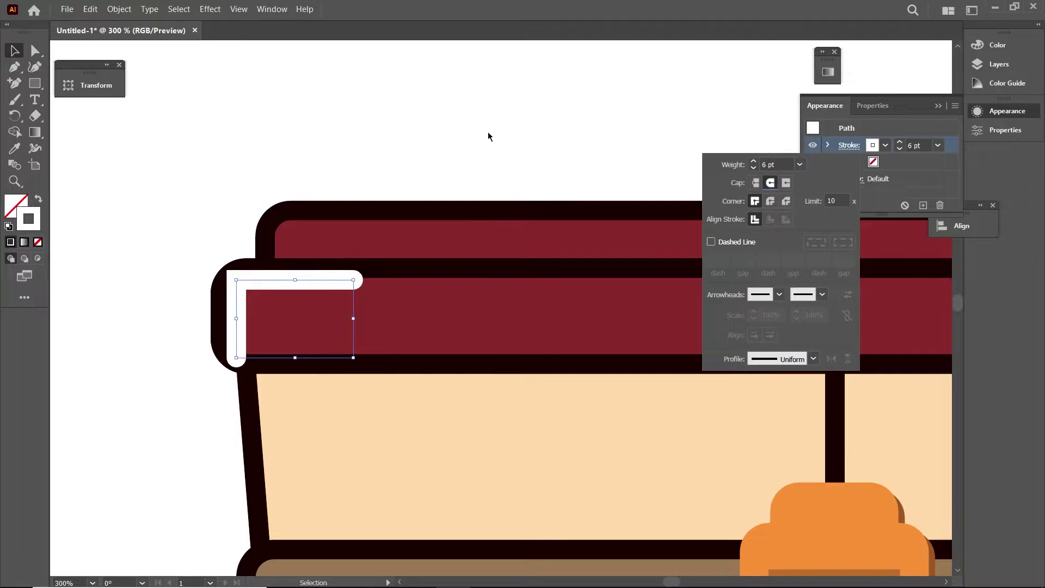
{"action": "left_click", "coordinate": [489, 137]}
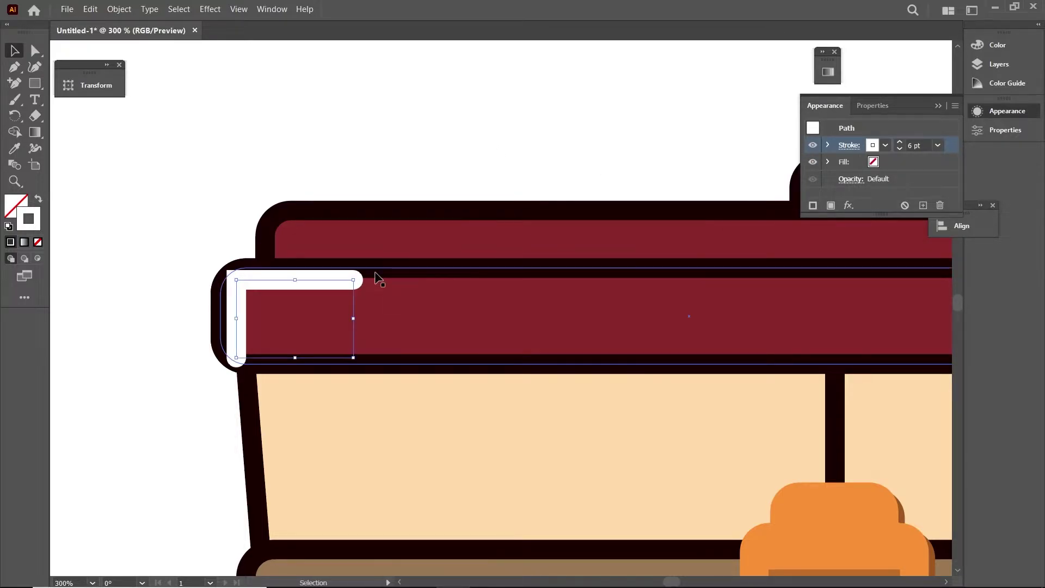
Restack the white corner highlight just above the lower lid band in Layers.
{"action": "right_click", "coordinate": [289, 287]}
{"action": "mouse_move", "coordinate": [351, 501]}
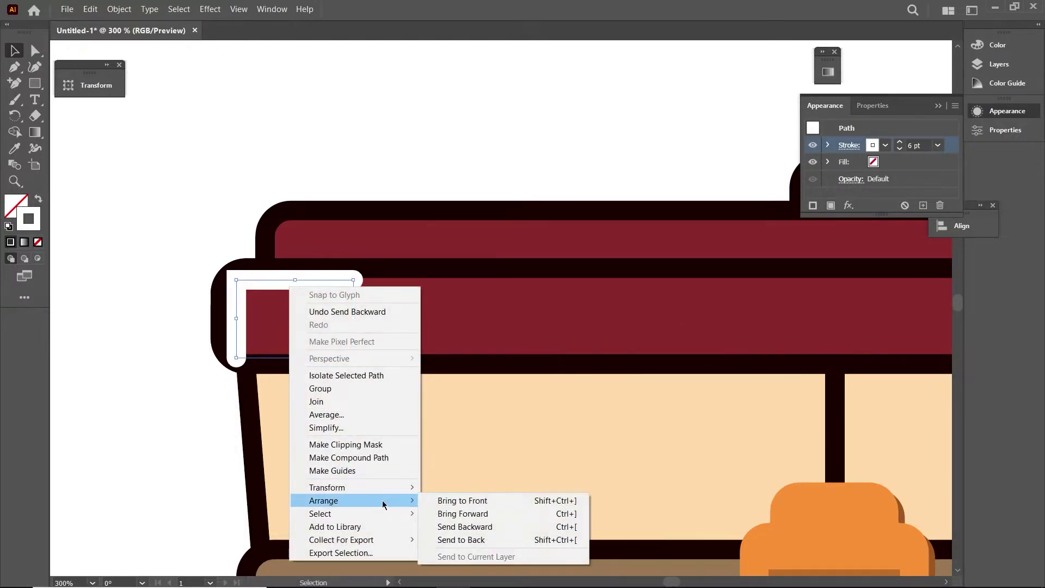
{"action": "left_click", "coordinate": [518, 539]}
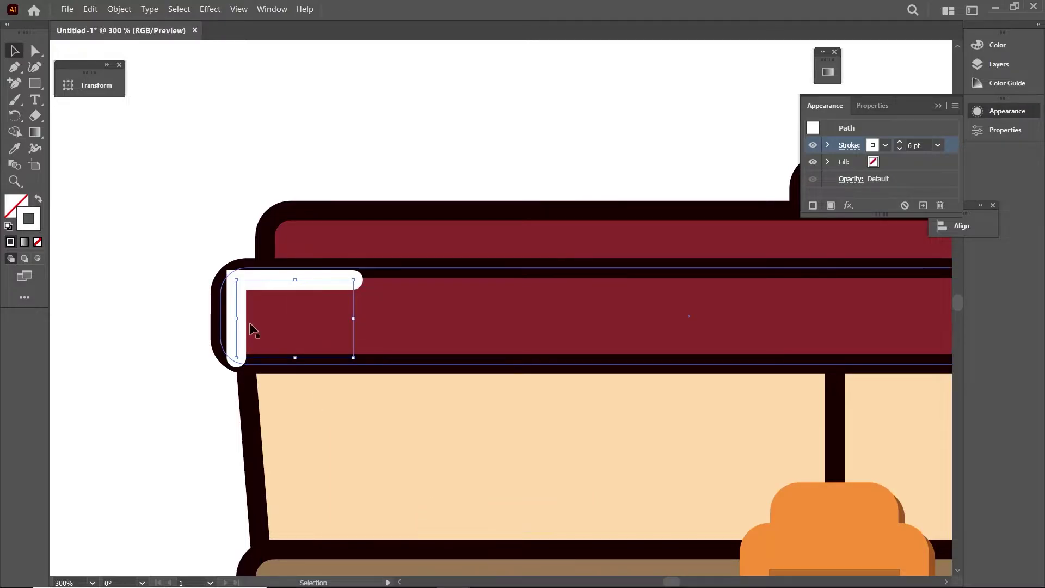
{"action": "left_click", "coordinate": [999, 64]}
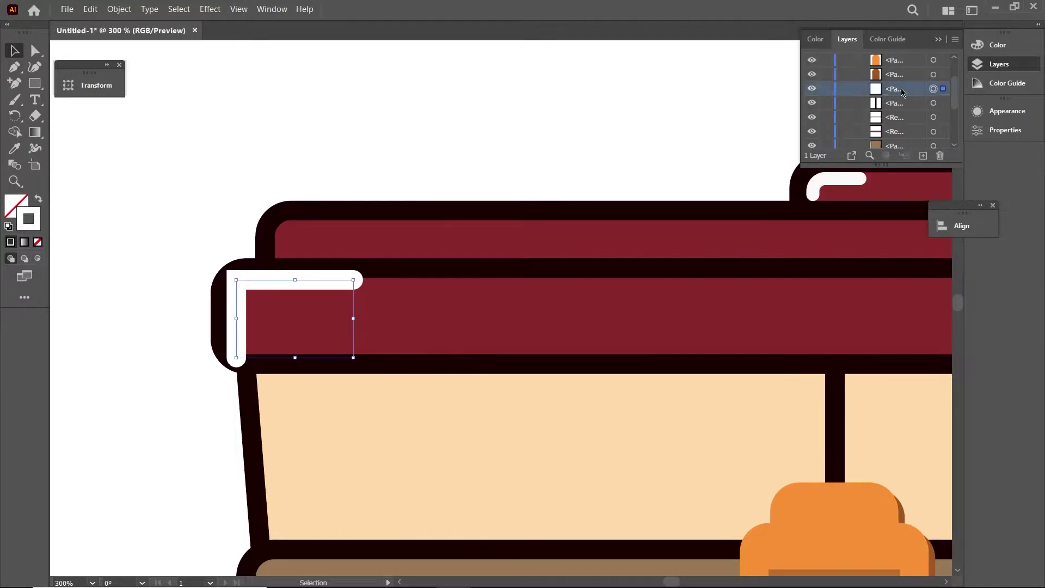
{"action": "left_click_drag", "start_coordinate": [901, 89], "coordinate": [901, 123]}
Select the white highlight in Layers so new paths reuse its stroke style.
{"action": "left_click", "coordinate": [374, 162]}
{"action": "left_click", "coordinate": [233, 310]}
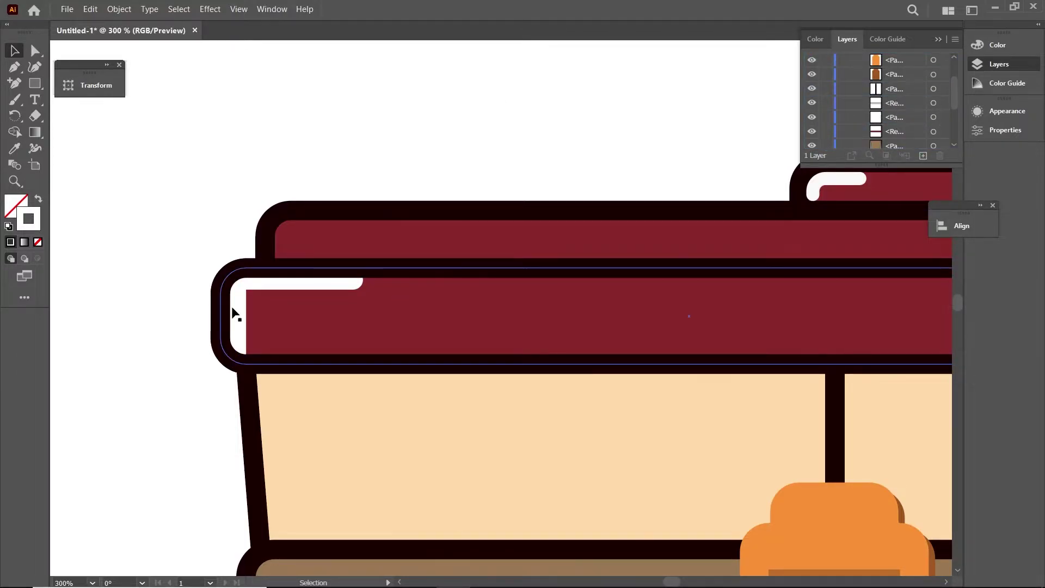
{"action": "scroll", "coordinate": [233, 310], "scroll_direction": "down", "scroll_amount": 2}
{"action": "scroll", "coordinate": [245, 310], "scroll_direction": "up", "scroll_amount": 1}
{"action": "scroll", "coordinate": [257, 308], "scroll_direction": "up", "scroll_amount": 1}
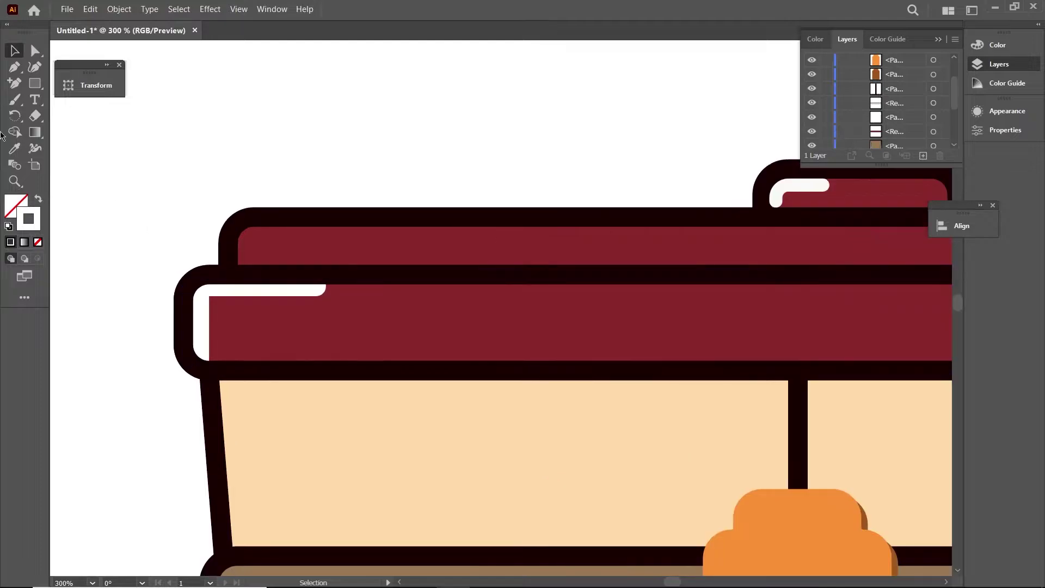
{"action": "key", "text": "p"}
{"action": "scroll", "coordinate": [585, 310], "scroll_direction": "up", "scroll_amount": 1}
{"action": "left_click_drag", "start_coordinate": [585, 310], "coordinate": [374, 294]}
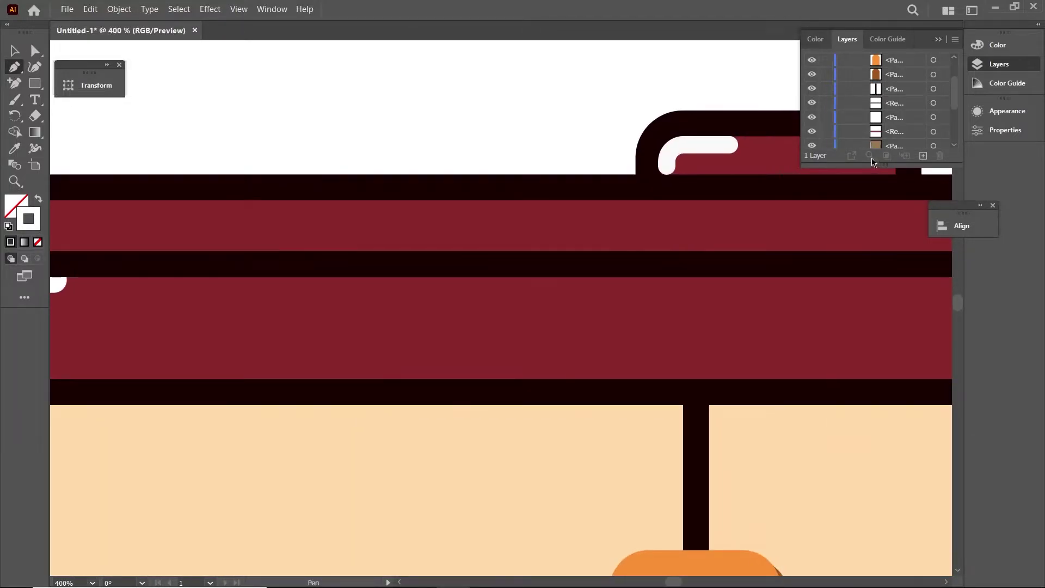
{"action": "left_click", "coordinate": [12, 51]}
{"action": "left_click", "coordinate": [884, 114]}
{"action": "key", "text": "p"}
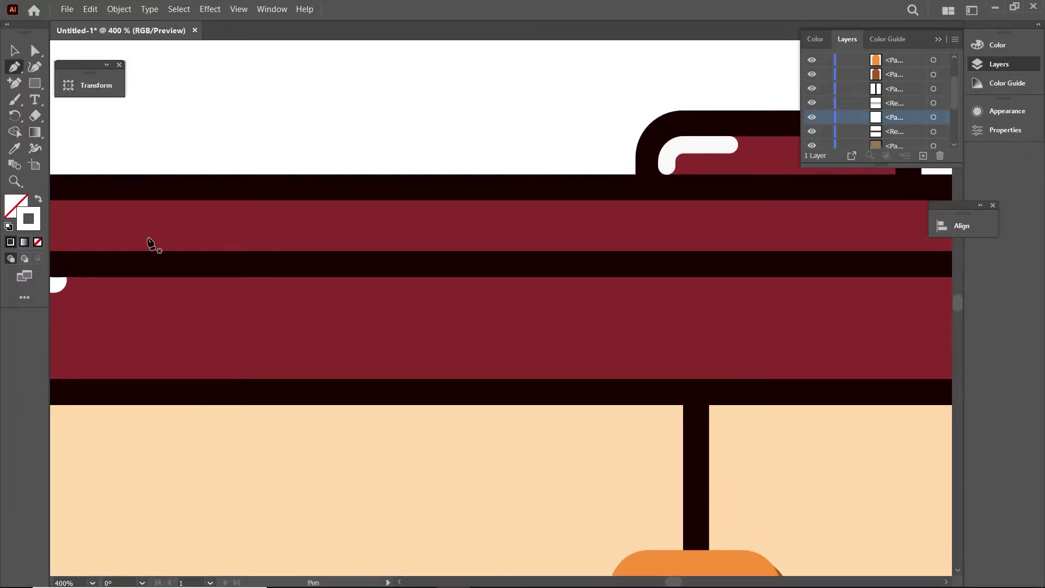
Draw a long middle dash and a short right dash along the lid band's top.
{"action": "left_click", "coordinate": [293, 280]}
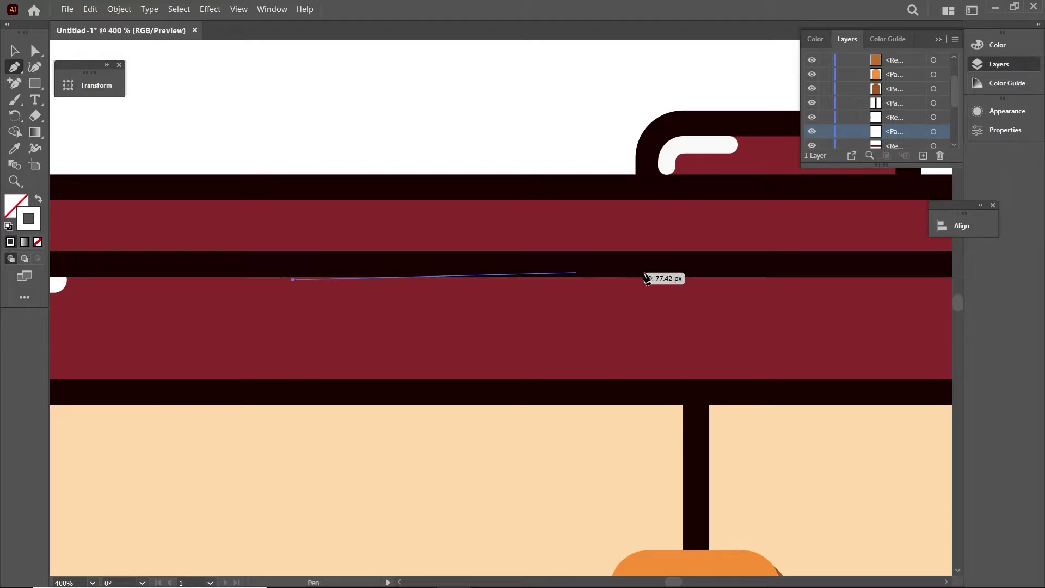
{"action": "left_click", "coordinate": [736, 280]}
{"action": "scroll", "coordinate": [704, 287], "scroll_direction": "right", "scroll_amount": 5}
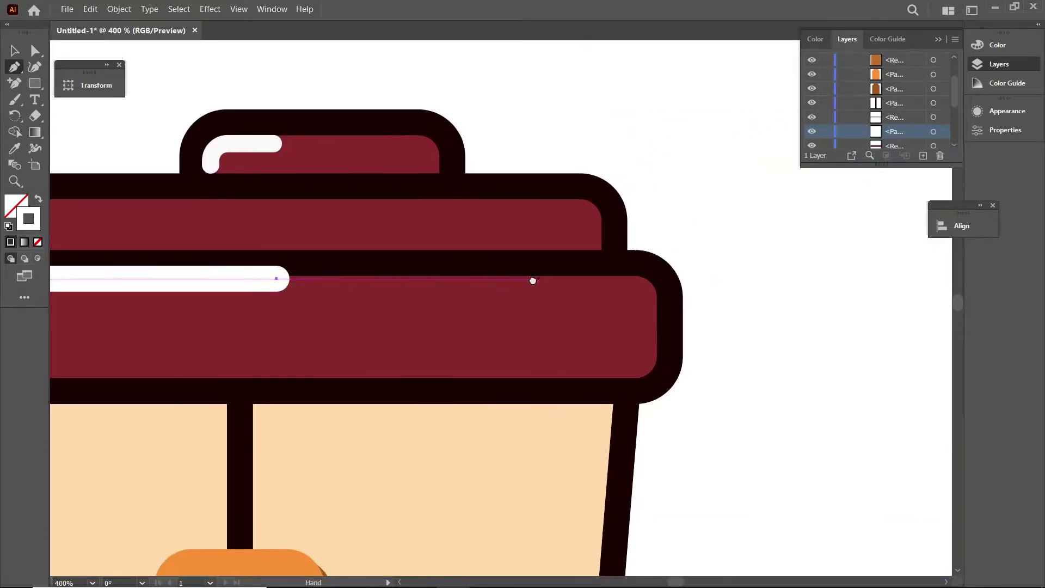
{"action": "left_click", "coordinate": [636, 278]}
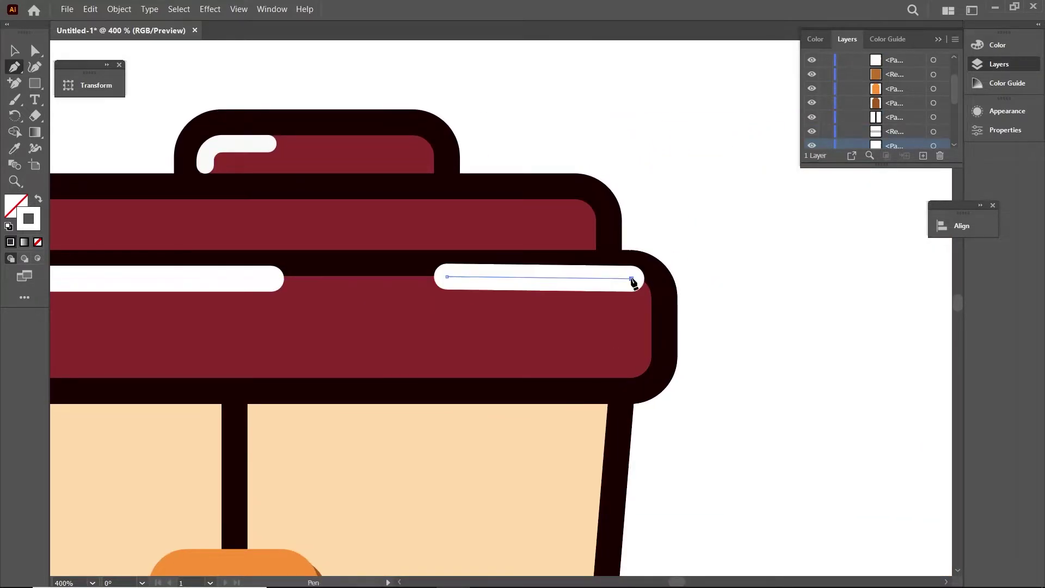
{"action": "scroll", "coordinate": [614, 284], "scroll_direction": "down", "scroll_amount": 3, "text": "alt"}
{"action": "key", "text": "v"}
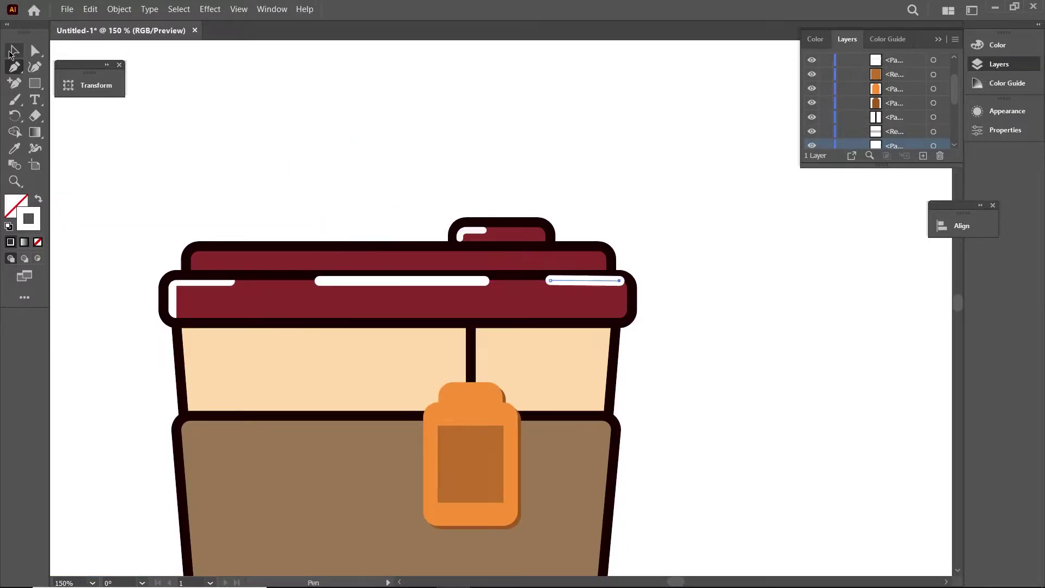
{"action": "left_click", "coordinate": [385, 283], "text": "shift"}
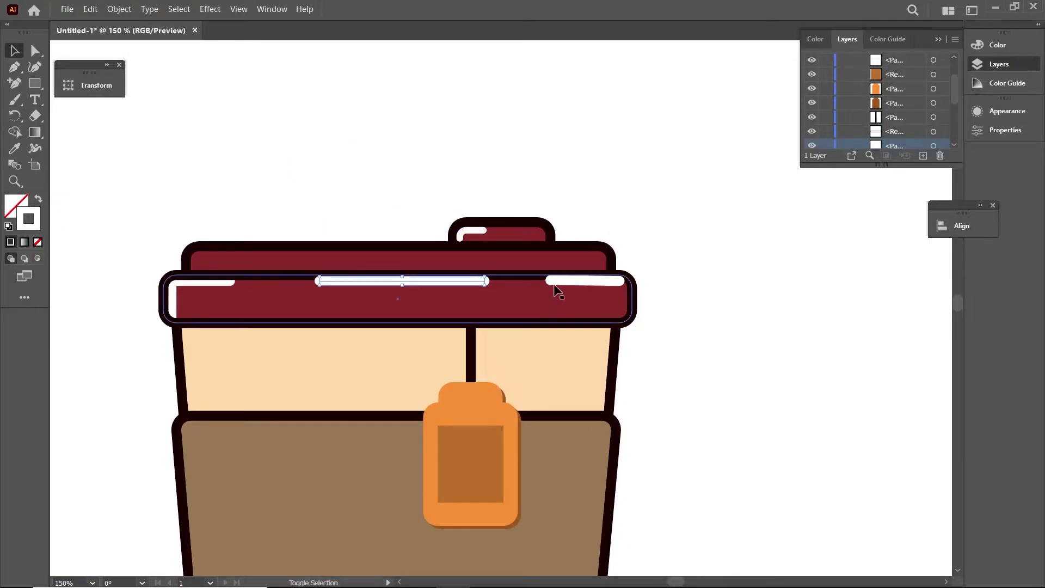
{"action": "left_click", "coordinate": [217, 284], "text": "shift"}
{"action": "left_click", "coordinate": [172, 302]}
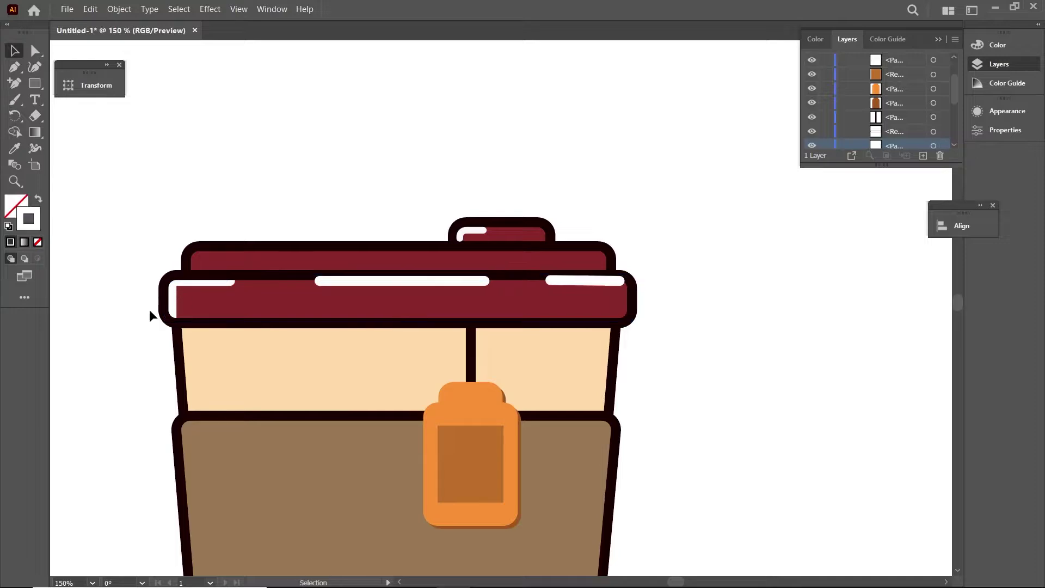
{"action": "key", "text": "ctrl+shift+a"}
{"action": "left_click", "coordinate": [569, 287]}
{"action": "left_click", "coordinate": [434, 283], "text": "shift"}
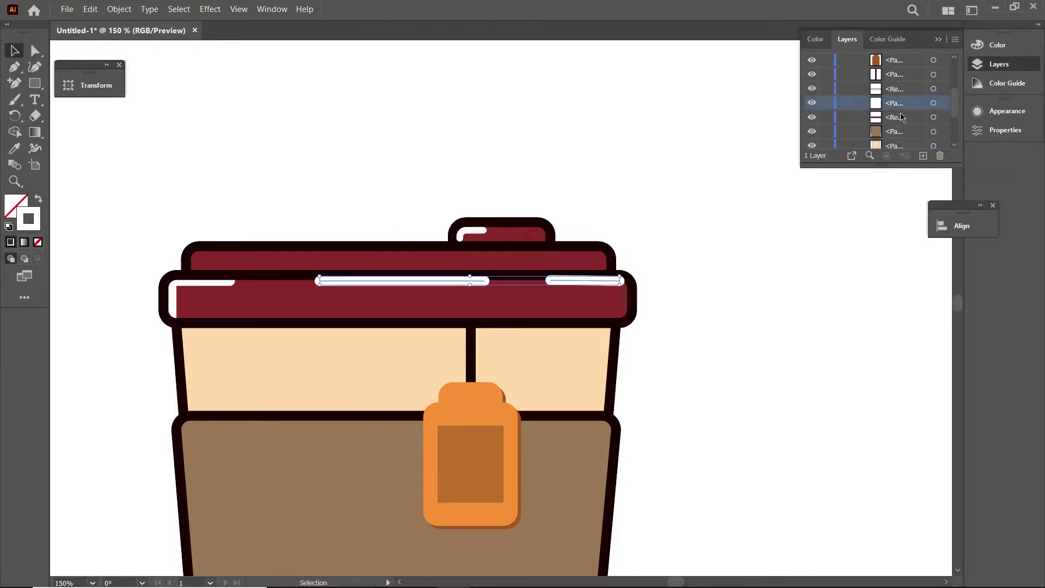
{"action": "scroll", "coordinate": [860, 104], "scroll_direction": "up", "scroll_amount": 3}
{"action": "mouse_move", "coordinate": [893, 81]}
{"action": "left_mouse_down"}
{"action": "mouse_move", "coordinate": [890, 158]}
{"action": "mouse_move", "coordinate": [895, 80]}
{"action": "left_mouse_up"}
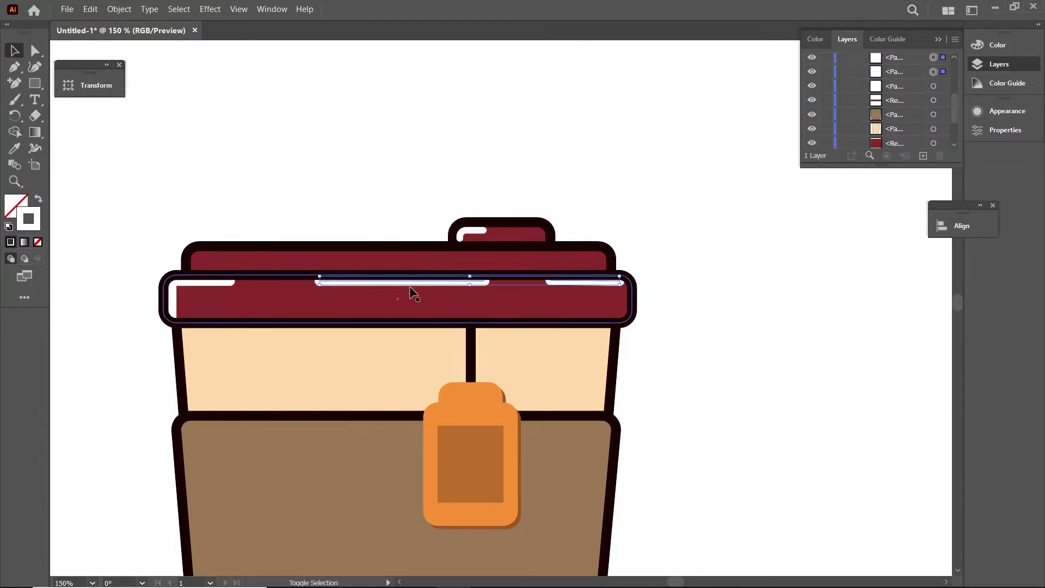
{"action": "left_click", "coordinate": [192, 291], "text": "shift"}
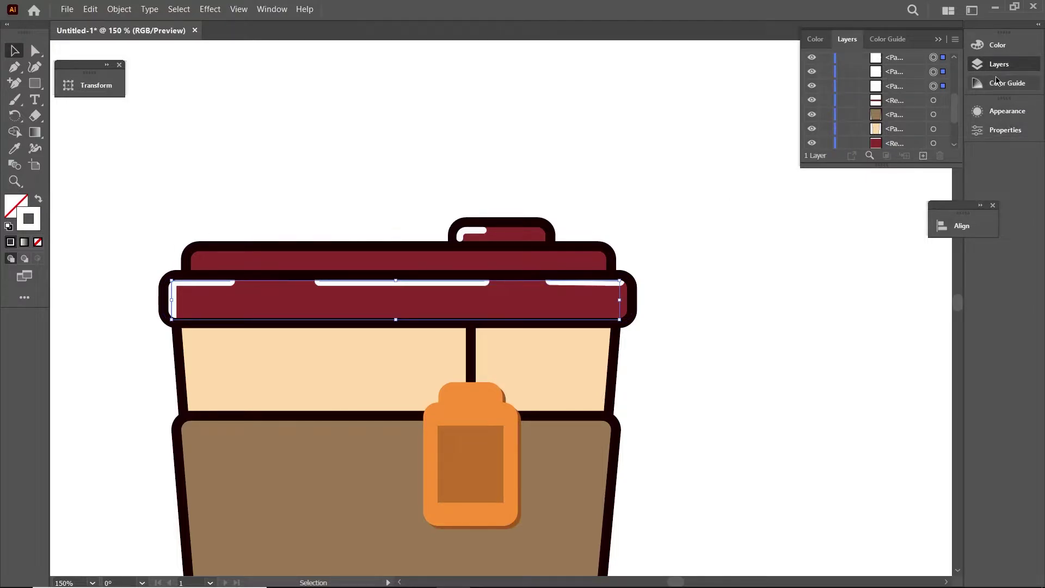
{"action": "left_click", "coordinate": [1004, 112]}
{"action": "left_click", "coordinate": [851, 180]}
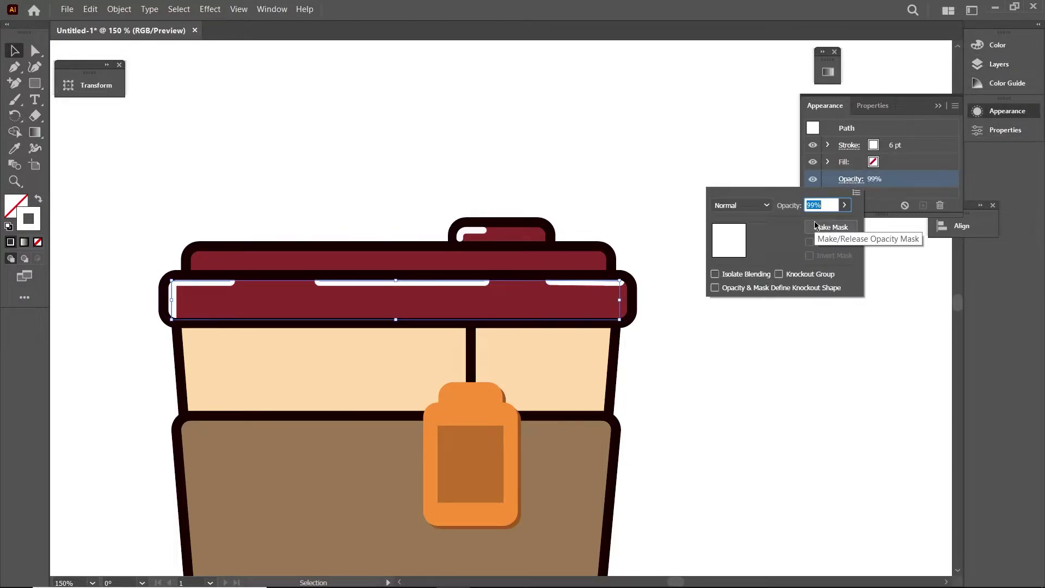
{"action": "key", "text": "Down"}
{"action": "key", "text": "Down"}
{"action": "key", "text": "Down"}
{"action": "key", "text": "Down"}
{"action": "key", "text": "Down"}
{"action": "key", "text": "Down"}
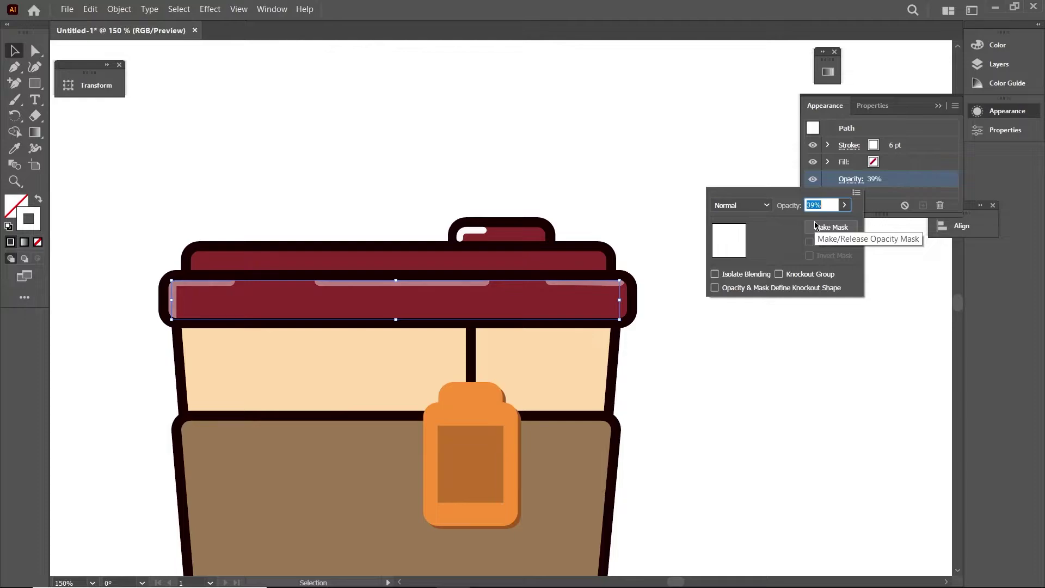
{"action": "type", "text": "45"}
{"action": "key", "text": "Return"}
{"action": "left_click", "coordinate": [302, 136]}
{"action": "key", "text": "ctrl+minus"}
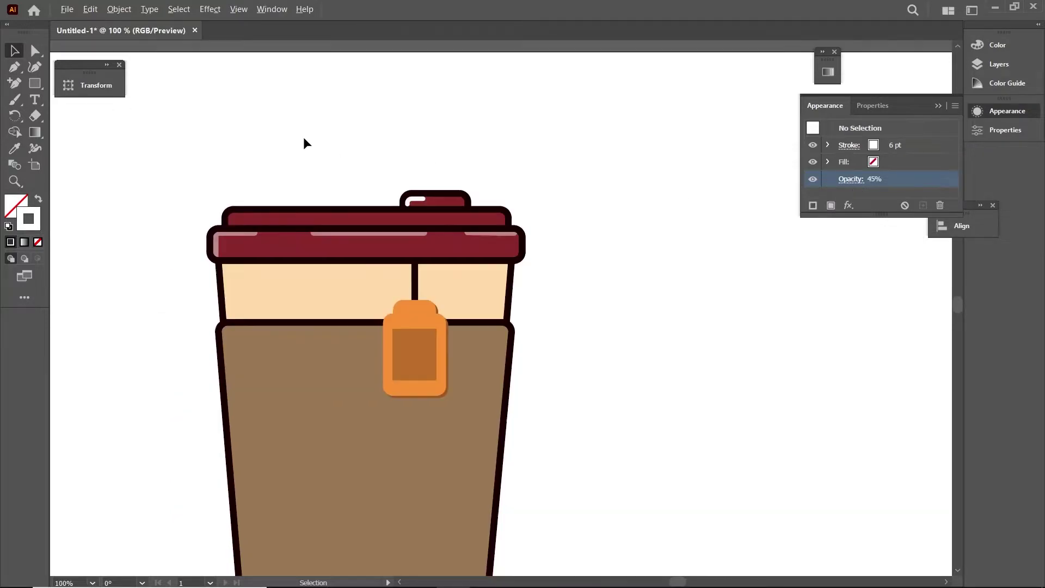
{"action": "key", "text": "ctrl+minus"}
{"action": "key", "text": "ctrl+plus"}
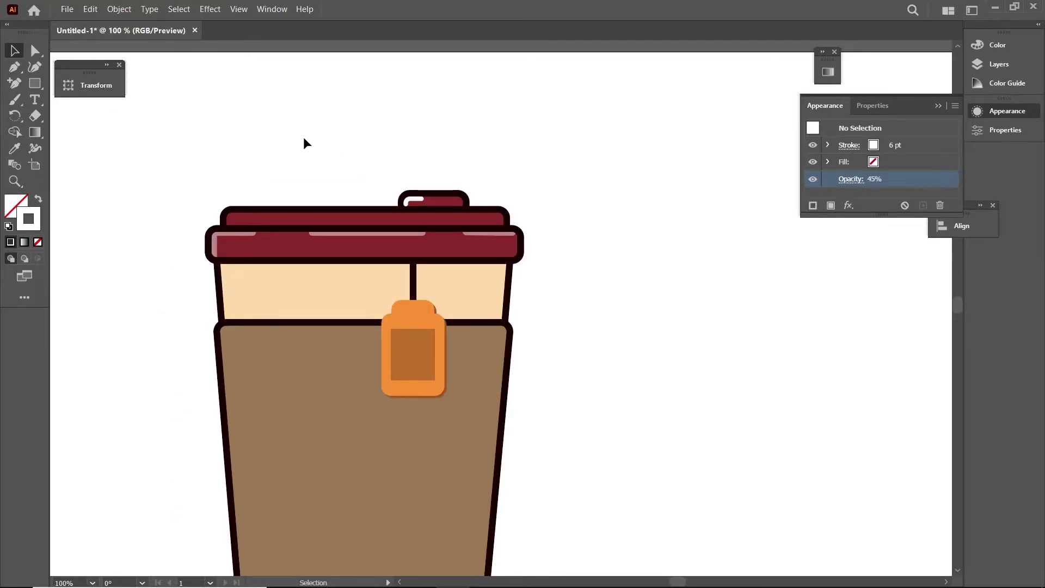
{"action": "key", "text": "ctrl+z"}
{"action": "key", "text": "ctrl+z"}
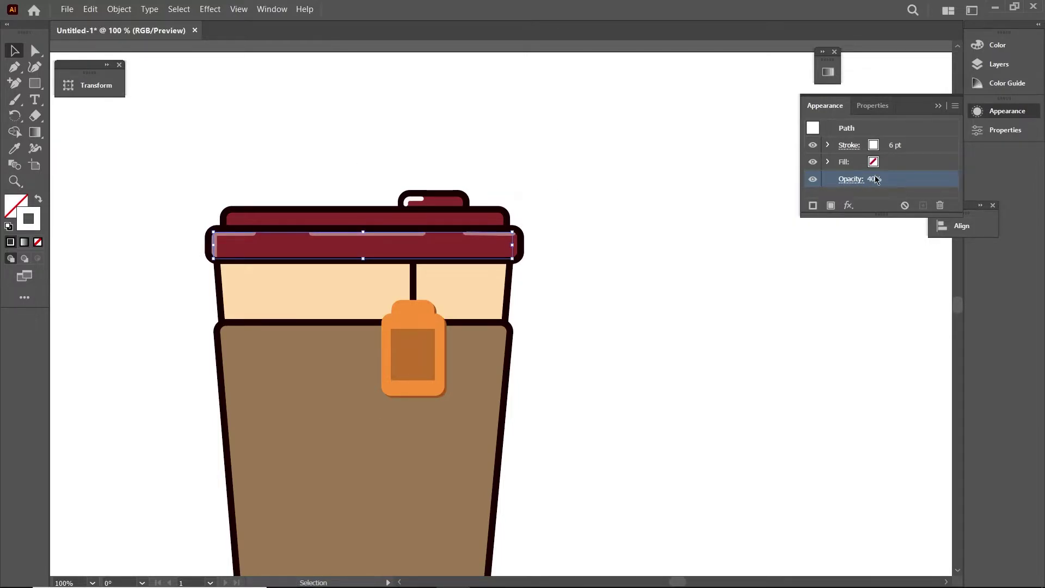
{"action": "key", "text": "ctrl+z"}
{"action": "key", "text": "ctrl+z"}
{"action": "key", "text": "ctrl+z"}
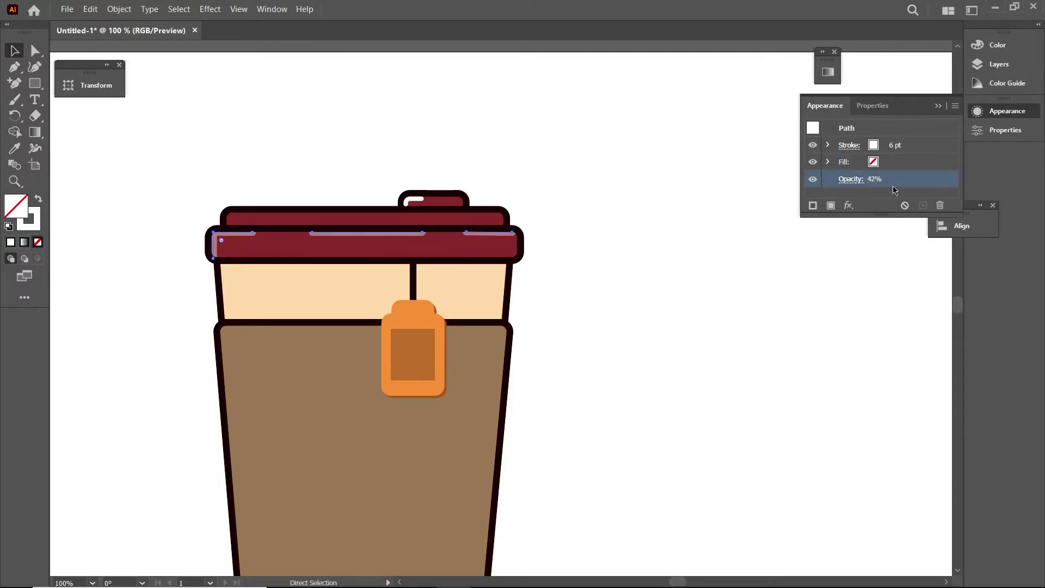
{"action": "key", "text": "ctrl+z"}
{"action": "key", "text": "ctrl+z"}
{"action": "key", "text": "ctrl+z"}
{"action": "key", "text": "ctrl+z"}
{"action": "key", "text": "ctrl+z"}
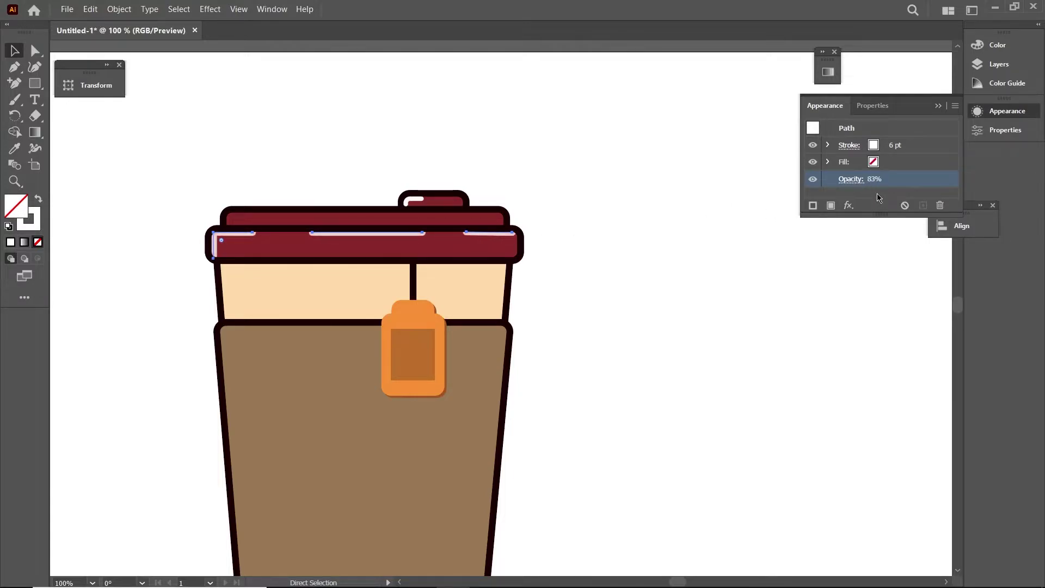
{"action": "key", "text": "ctrl+z"}
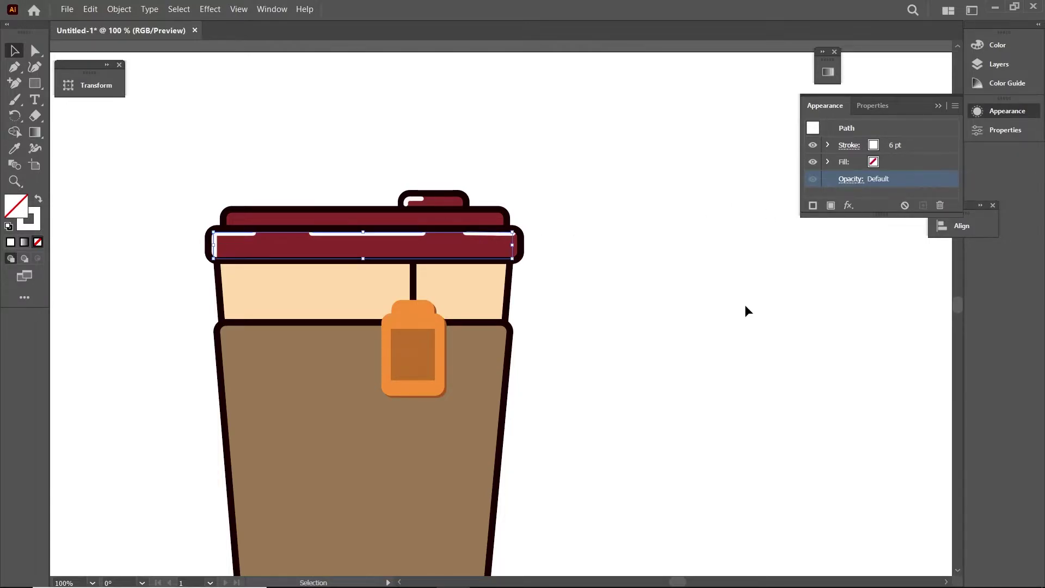
{"action": "key", "text": "ctrl+z"}
Select the upper lid band copy and set its fill to None.
{"action": "scroll", "coordinate": [553, 220], "scroll_direction": "up", "scroll_amount": 3}
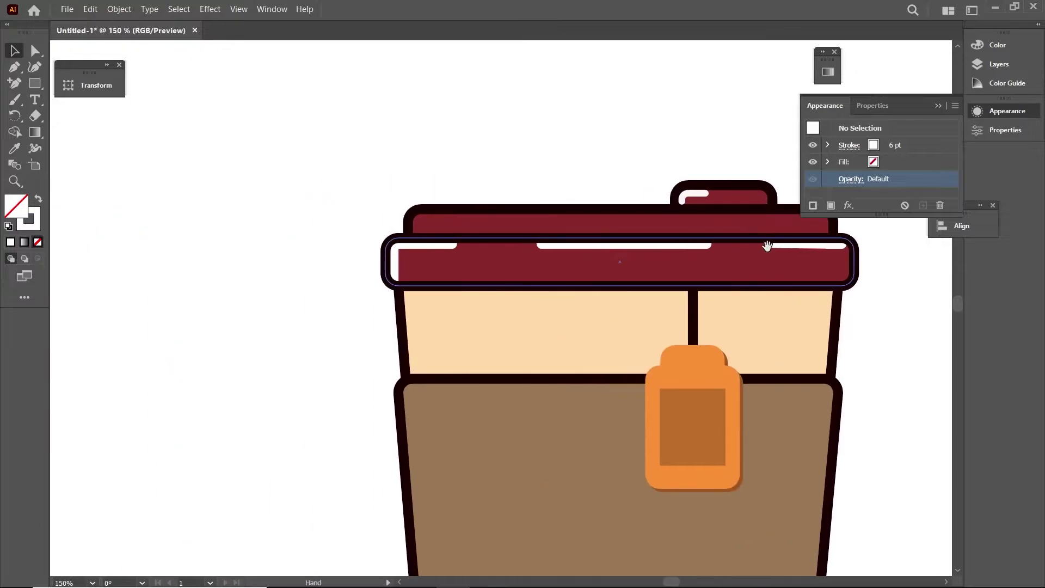
{"action": "left_click", "coordinate": [518, 269]}
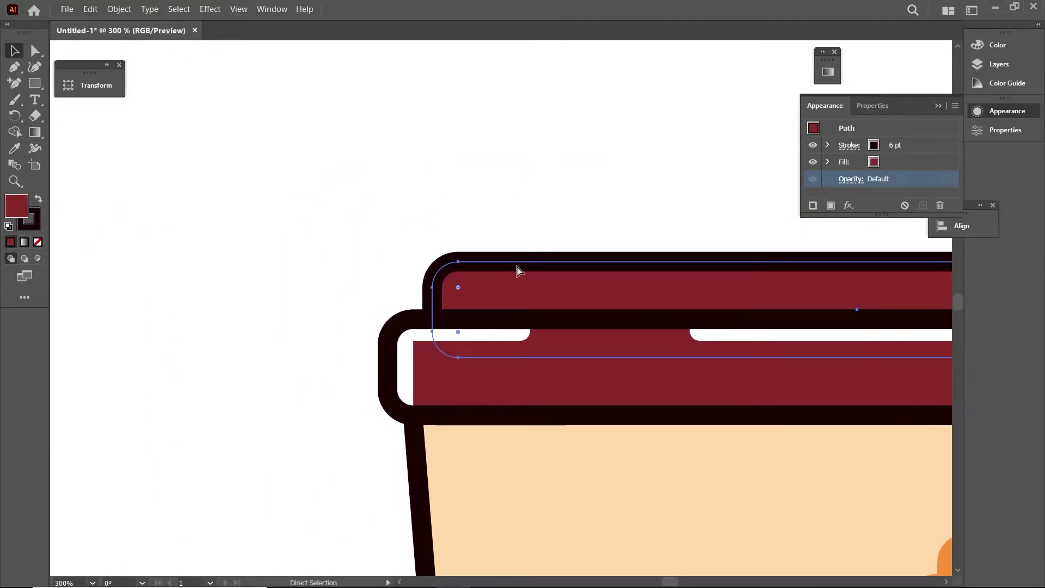
{"action": "key", "text": "v"}
{"action": "left_click", "coordinate": [999, 64]}
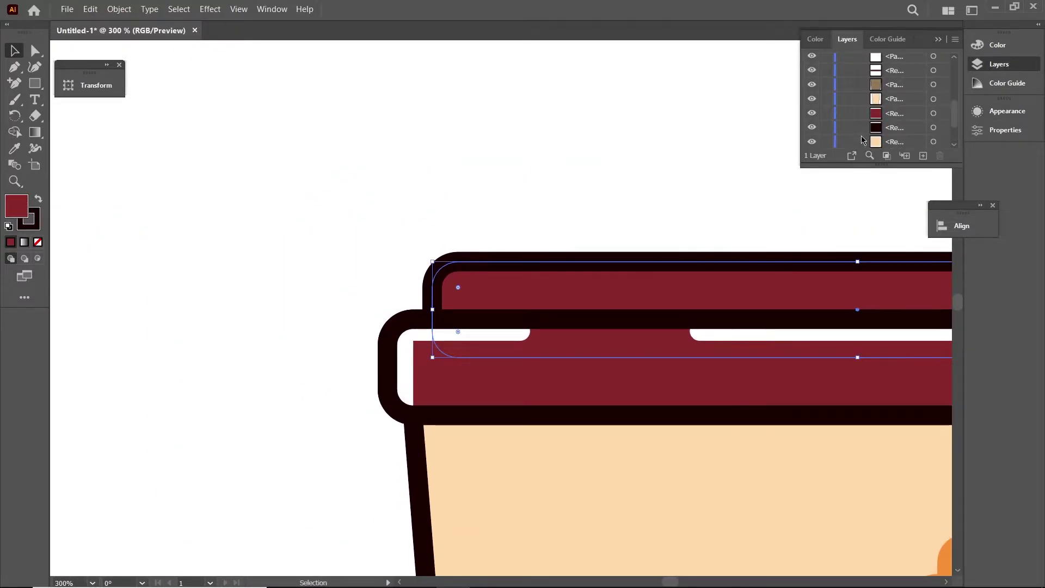
{"action": "left_click", "coordinate": [984, 112]}
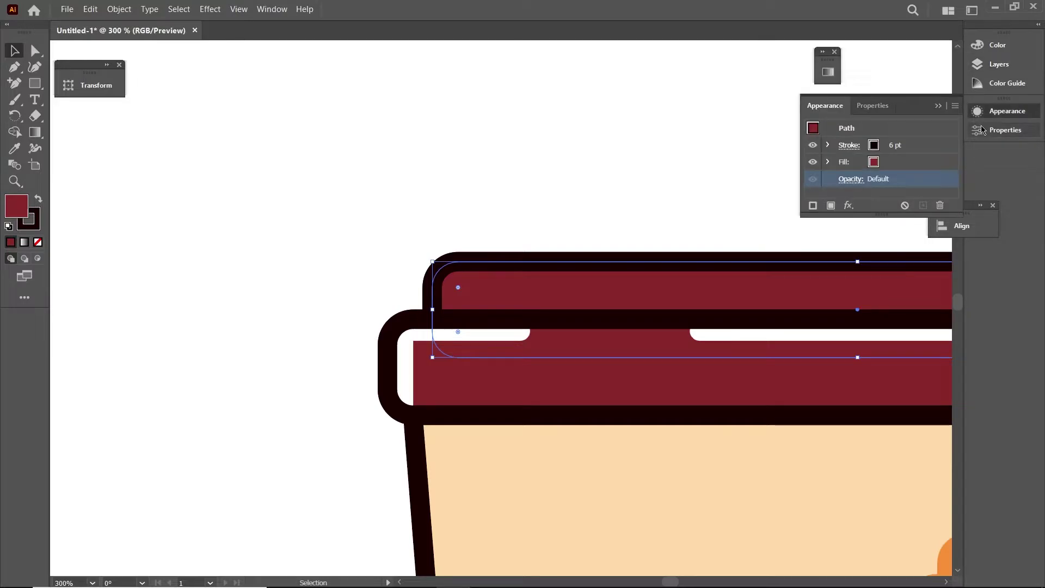
{"action": "left_click", "coordinate": [873, 161]}
{"action": "left_click", "coordinate": [733, 184]}
{"action": "left_click", "coordinate": [978, 190]}
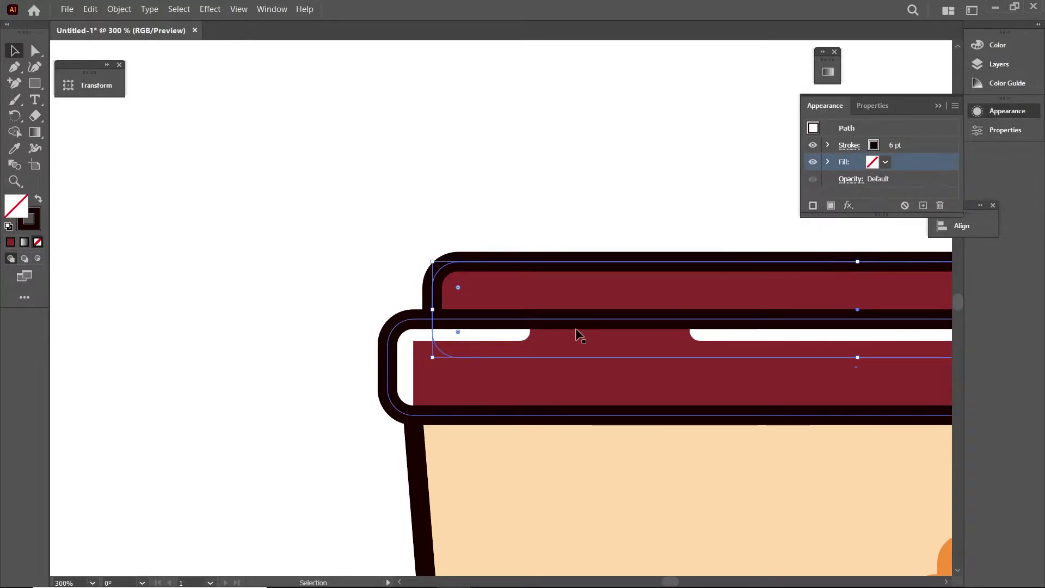
Draw an L-shaped corner path on the upper lid with a white, Round Cap stroke.
{"action": "key", "text": "p"}
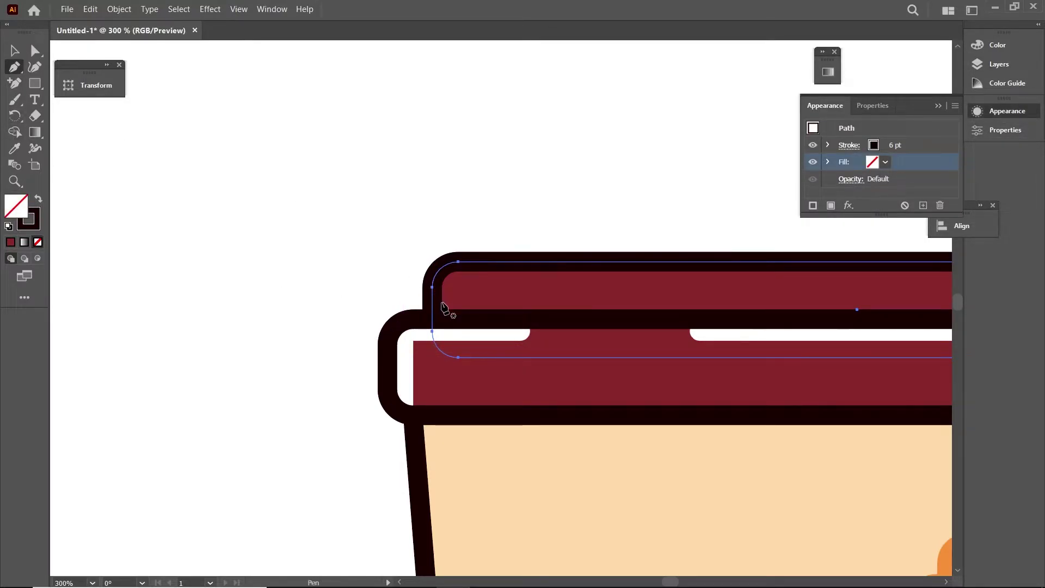
{"action": "left_click", "coordinate": [442, 309]}
{"action": "left_click", "coordinate": [443, 270]}
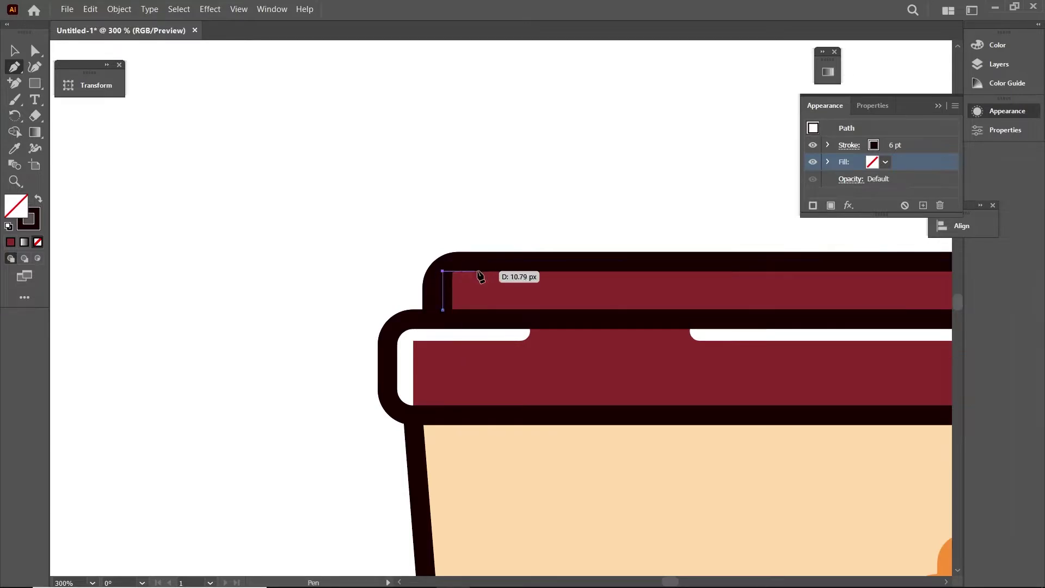
{"action": "left_click", "coordinate": [492, 270]}
{"action": "left_click", "coordinate": [873, 145]}
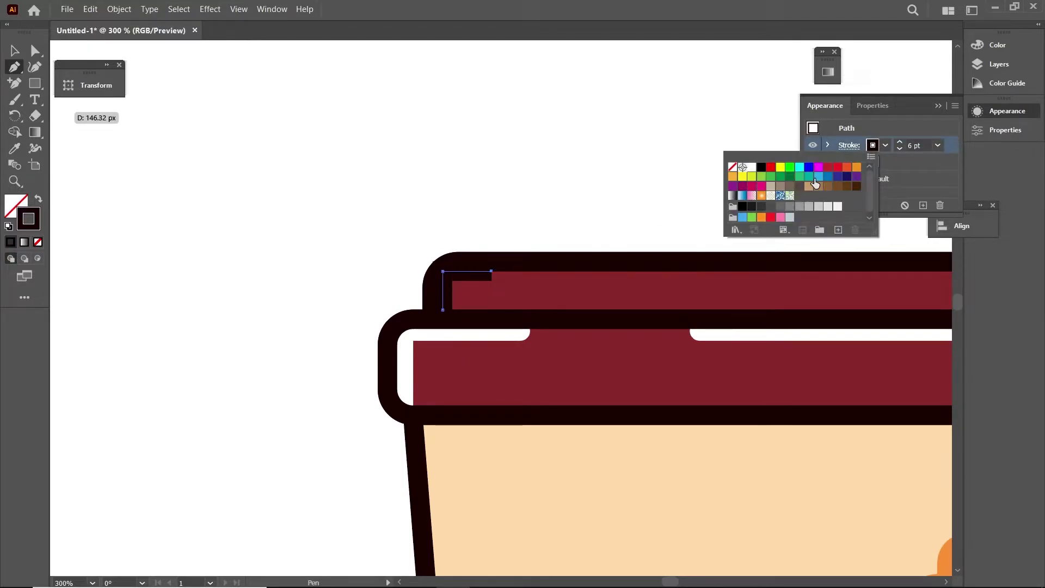
{"action": "left_click", "coordinate": [751, 167]}
{"action": "left_click", "coordinate": [900, 166]}
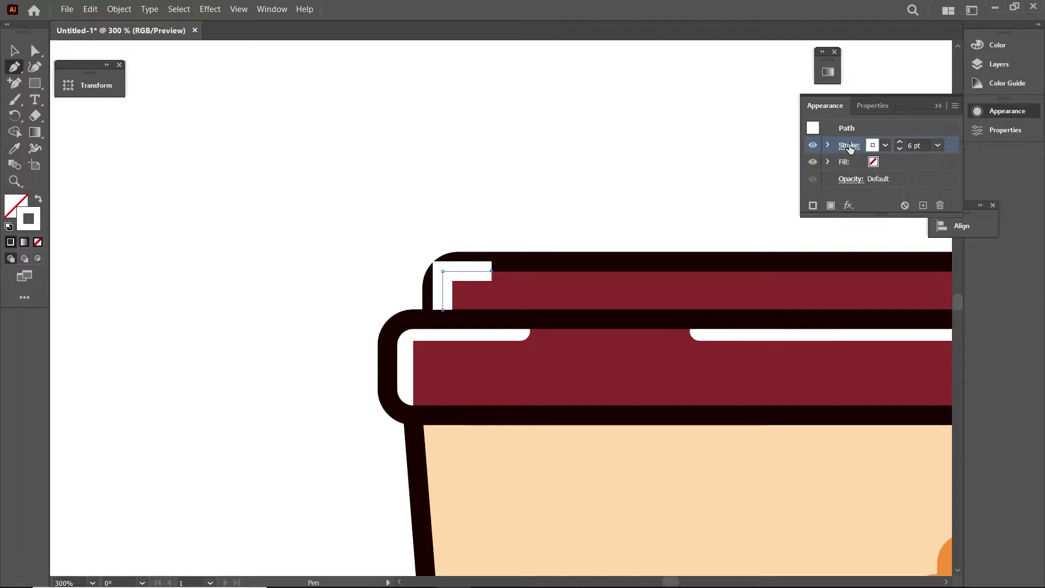
{"action": "left_click", "coordinate": [849, 145]}
{"action": "left_click", "coordinate": [770, 183]}
{"action": "key", "text": "Escape"}
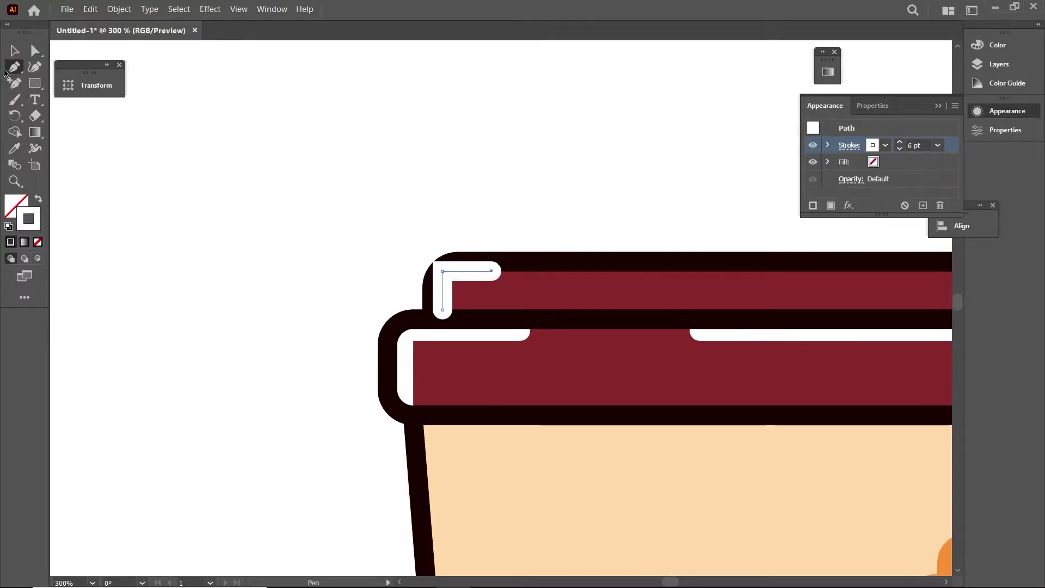
Nudge the white corner highlight one step right into place.
{"action": "left_click", "coordinate": [15, 50]}
{"action": "left_click", "coordinate": [999, 65]}
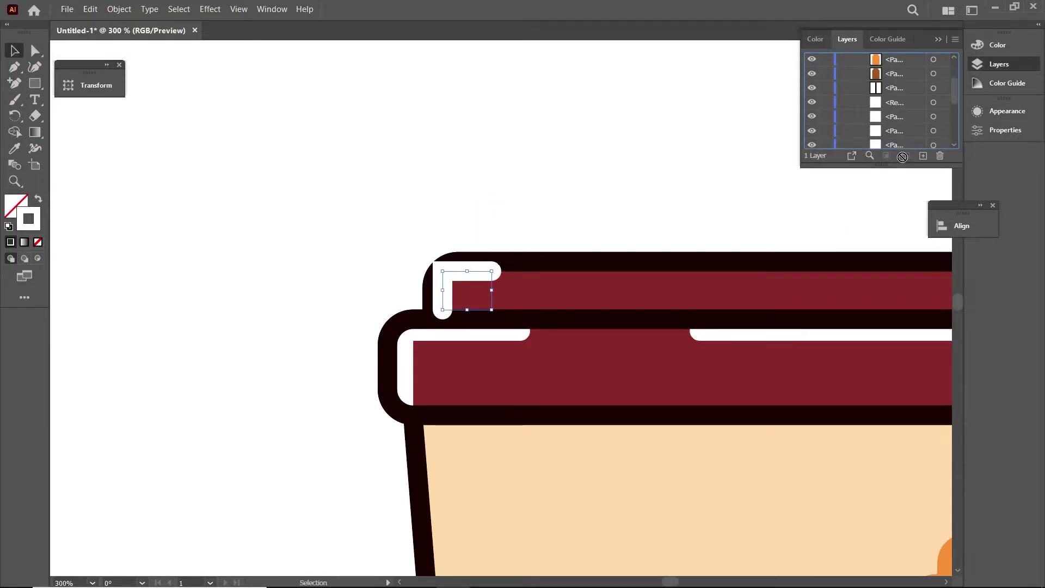
{"action": "left_click", "coordinate": [908, 45]}
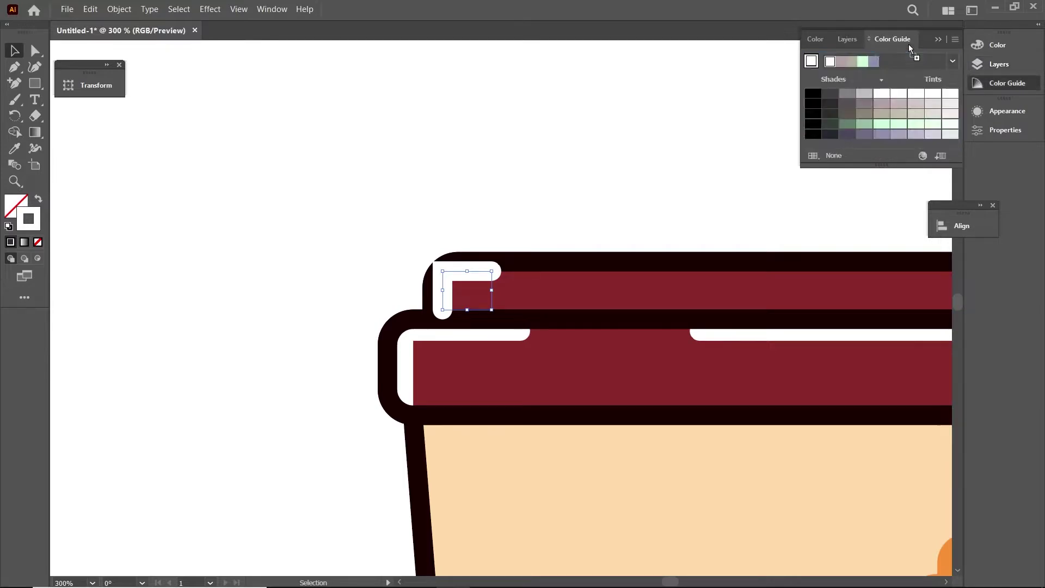
{"action": "left_click", "coordinate": [999, 64]}
{"action": "scroll", "coordinate": [898, 115], "scroll_direction": "down", "scroll_amount": 3}
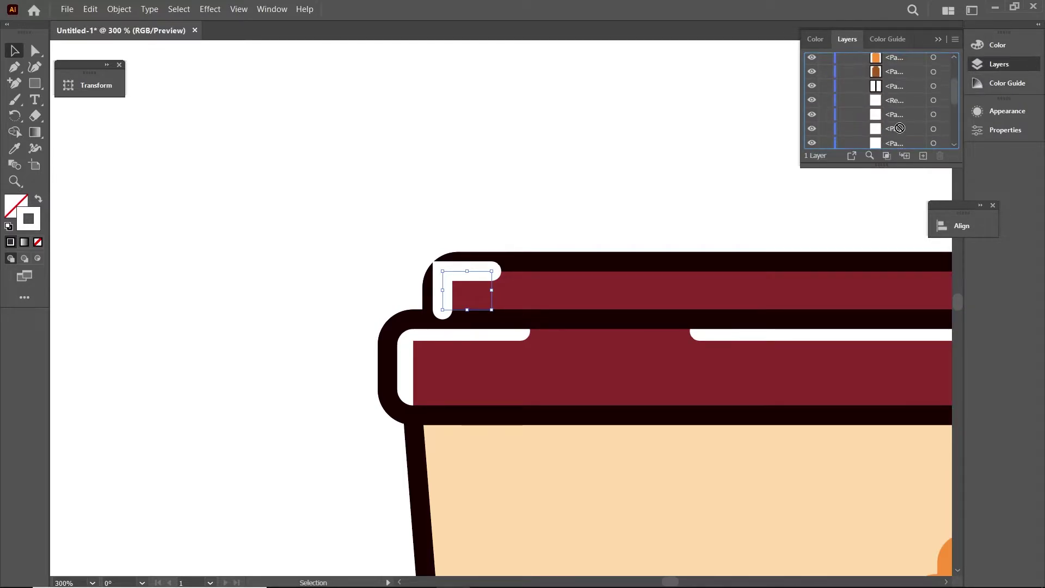
{"action": "scroll", "coordinate": [898, 114], "scroll_direction": "down", "scroll_amount": 3}
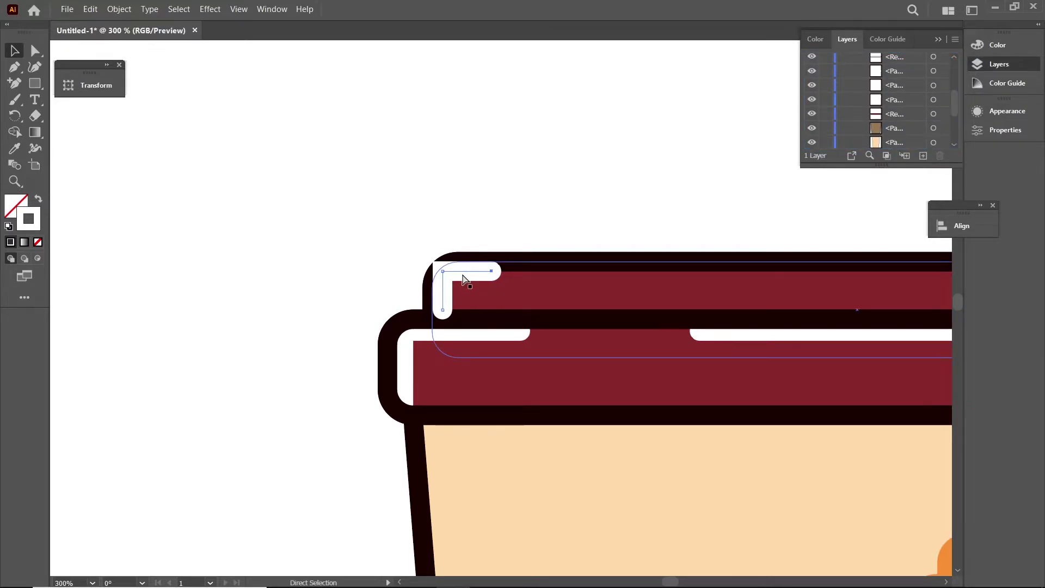
{"action": "key", "text": "v"}
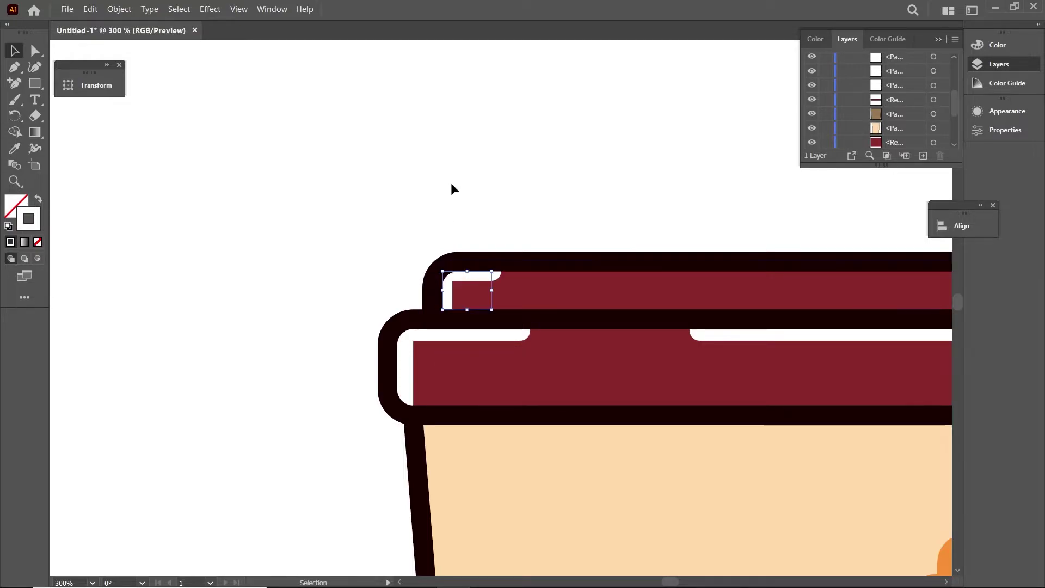
{"action": "key", "text": "Right"}
{"action": "key", "text": "Right"}
{"action": "key", "text": "Right"}
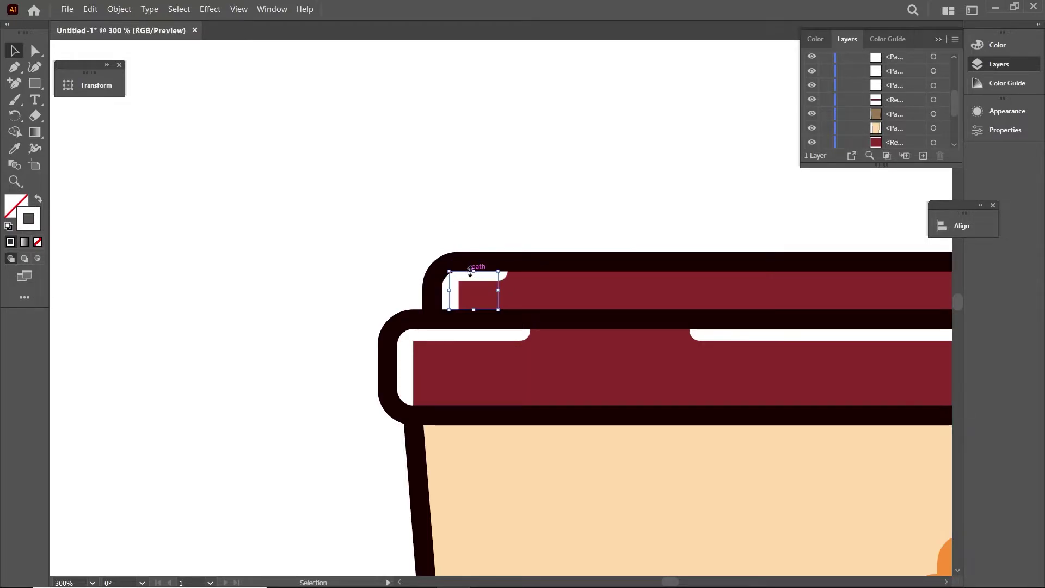
{"action": "scroll", "coordinate": [485, 251], "scroll_direction": "down", "scroll_amount": 2}
{"action": "scroll", "coordinate": [499, 233], "scroll_direction": "down", "scroll_amount": 1}
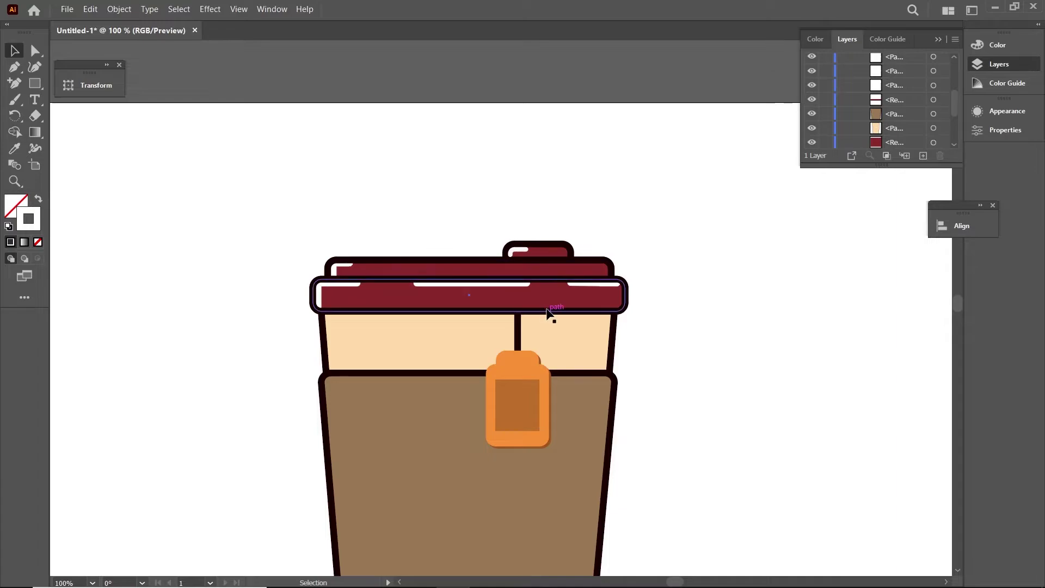
Draw a short horizontal highlight line across the cream band's left side.
{"action": "mouse_move", "coordinate": [553, 311]}
{"action": "left_mouse_down"}
{"action": "mouse_move", "coordinate": [542, 249]}
{"action": "mouse_move", "coordinate": [562, 194]}
{"action": "left_mouse_up"}
{"action": "scroll", "coordinate": [558, 247], "scroll_direction": "down", "scroll_amount": 1}
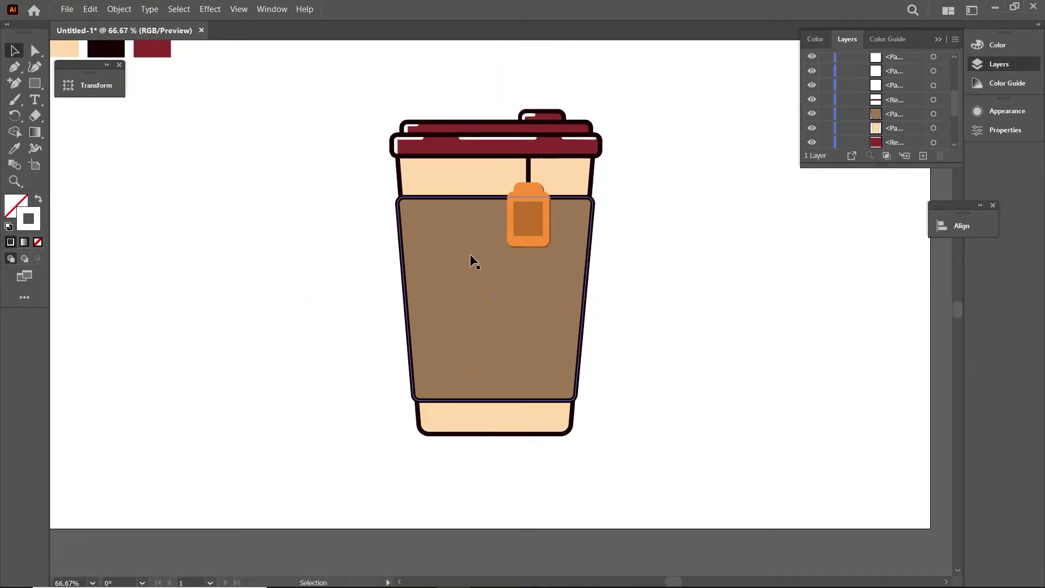
{"action": "scroll", "coordinate": [474, 261], "scroll_direction": "up", "scroll_amount": 2}
{"action": "key", "text": "ctrl+shift+a"}
{"action": "key", "text": "p"}
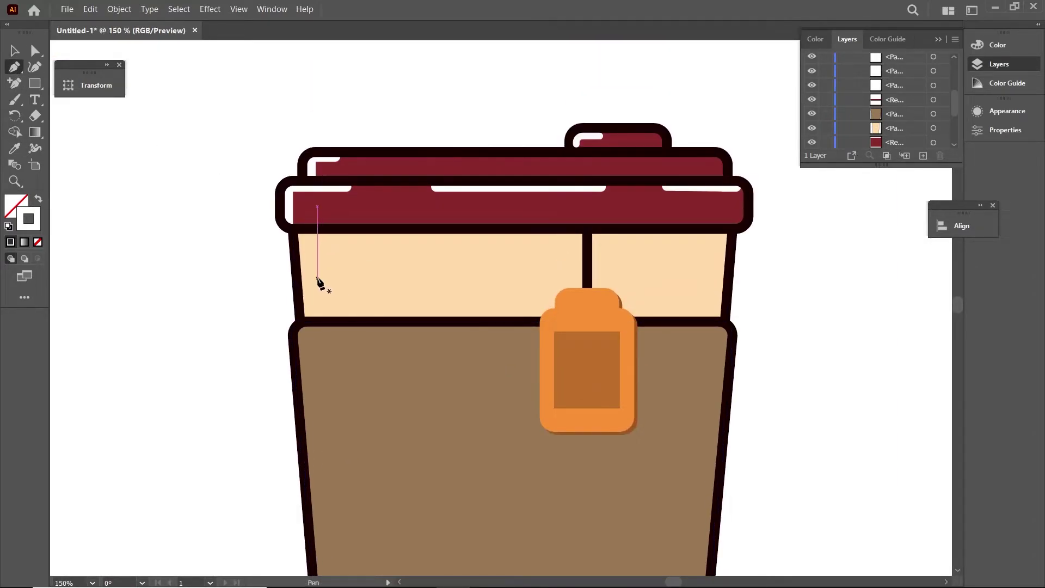
{"action": "left_click", "coordinate": [317, 278]}
{"action": "left_click", "coordinate": [449, 278]}
{"action": "key", "text": "Escape"}
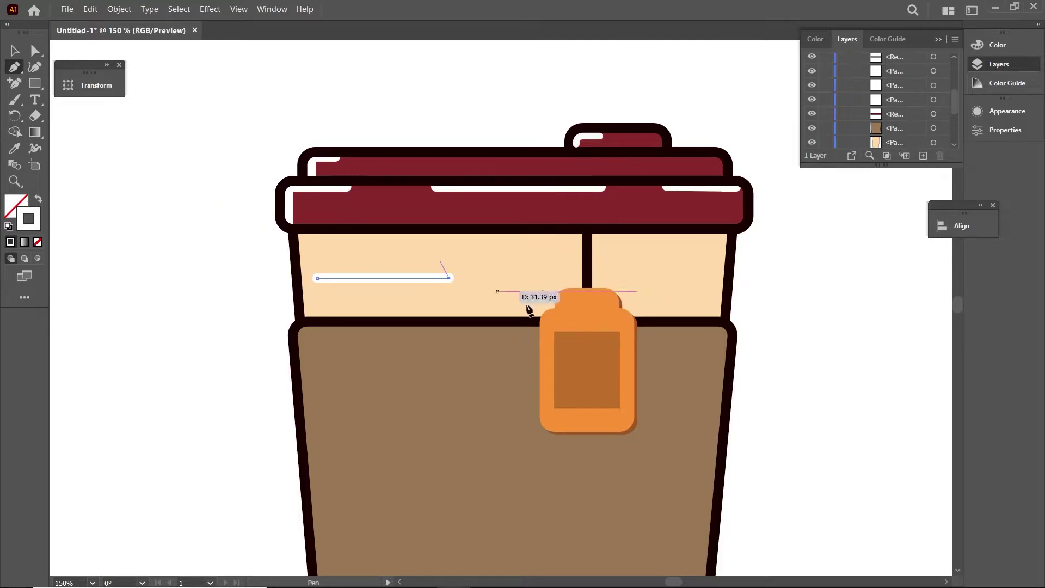
Select the brown sleeve path with Direct Selection and adjust it slightly.
{"action": "key", "text": "a"}
{"action": "scroll", "coordinate": [425, 240], "scroll_direction": "down", "scroll_amount": 1}
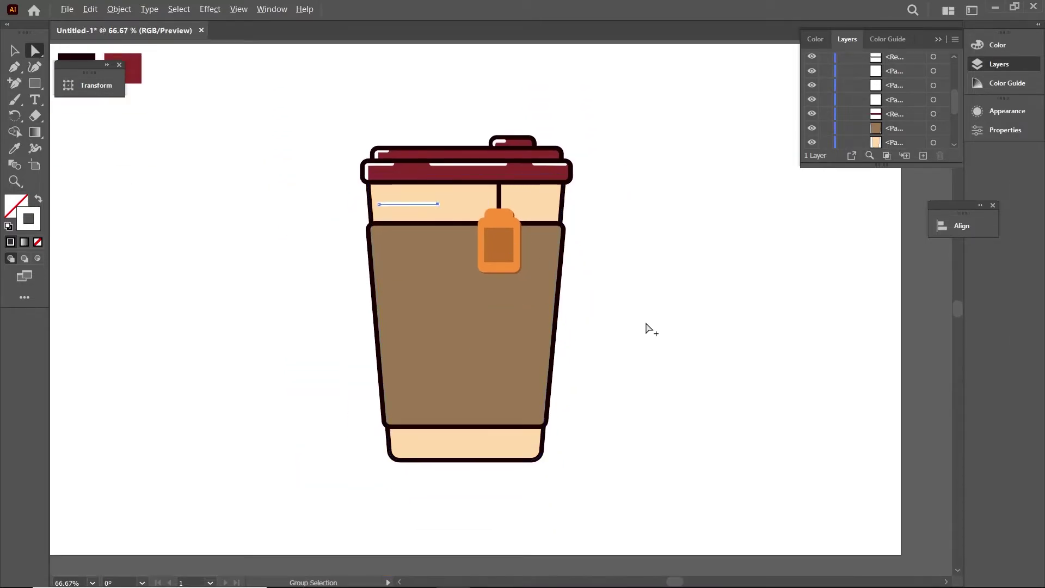
{"action": "scroll", "coordinate": [544, 325], "scroll_direction": "up", "scroll_amount": 2}
{"action": "left_click", "coordinate": [473, 293]}
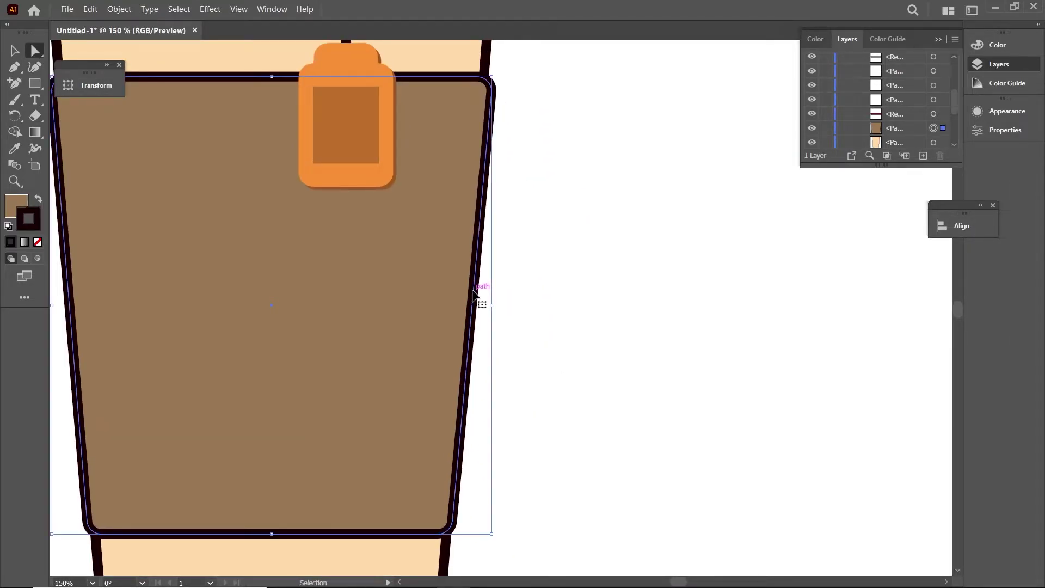
{"action": "left_click_drag", "start_coordinate": [472, 293], "coordinate": [478, 292]}
{"action": "left_click", "coordinate": [476, 309]}
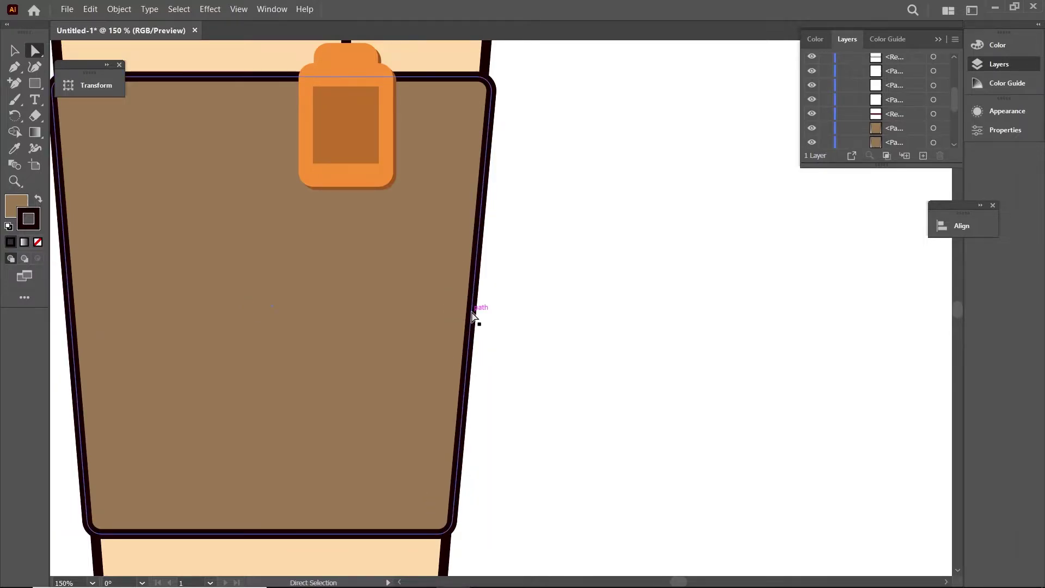
{"action": "scroll", "coordinate": [478, 310], "scroll_direction": "down", "scroll_amount": 1}
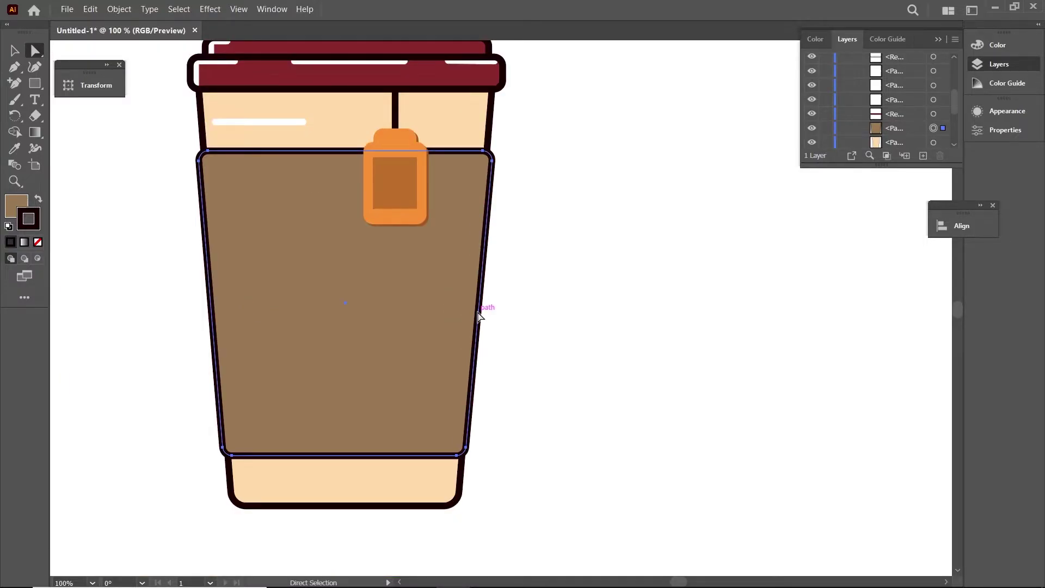
Pull the sleeve's right edge segment inward as a line and shorten its top end.
{"action": "left_click_drag", "start_coordinate": [477, 316], "coordinate": [633, 321]}
{"action": "key", "text": "ctrl+z"}
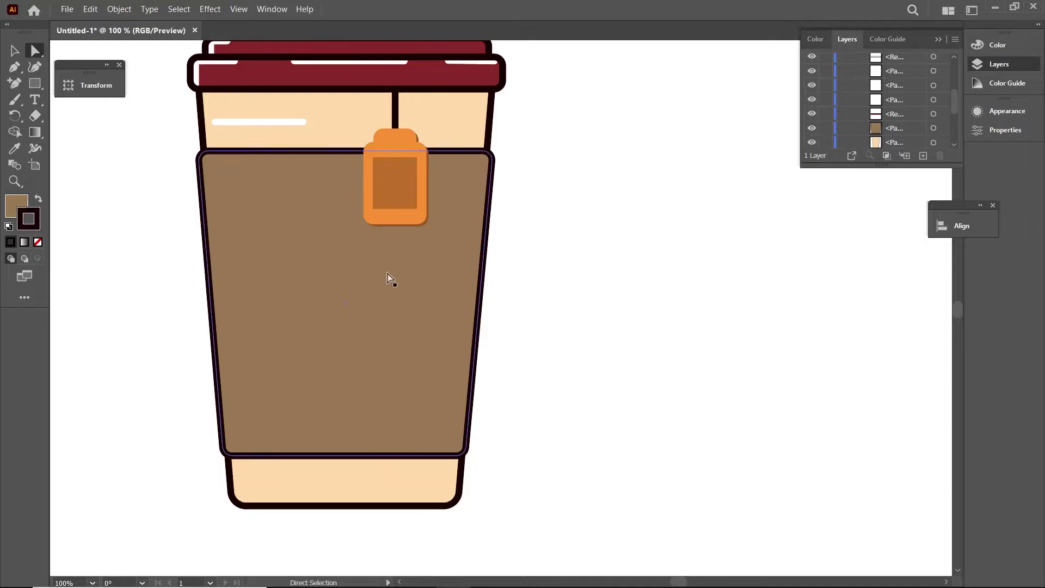
{"action": "left_click_drag", "start_coordinate": [477, 316], "coordinate": [458, 330]}
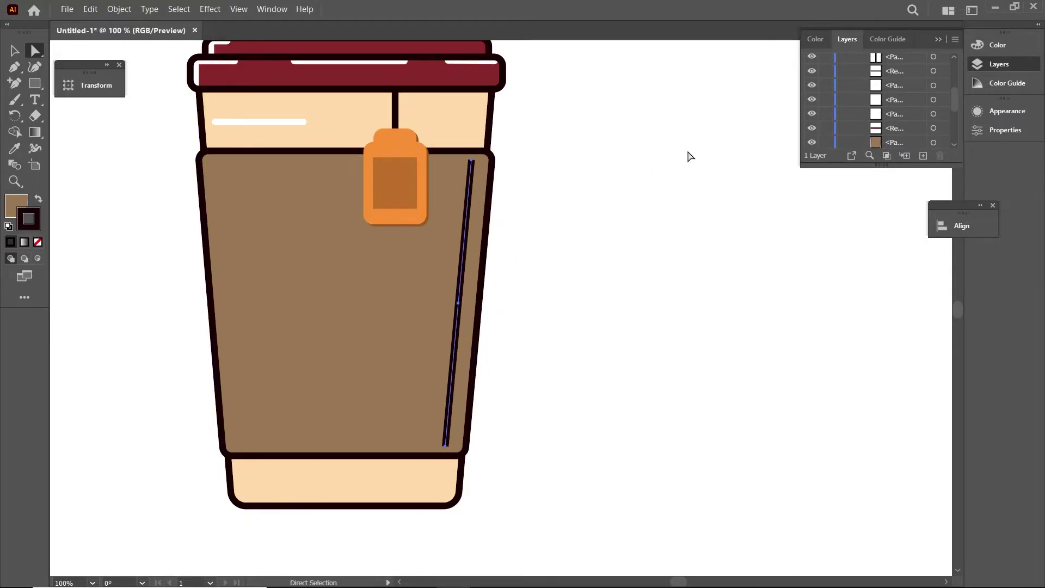
{"action": "left_click", "coordinate": [998, 45]}
{"action": "left_click", "coordinate": [999, 64]}
{"action": "left_click", "coordinate": [1007, 111]}
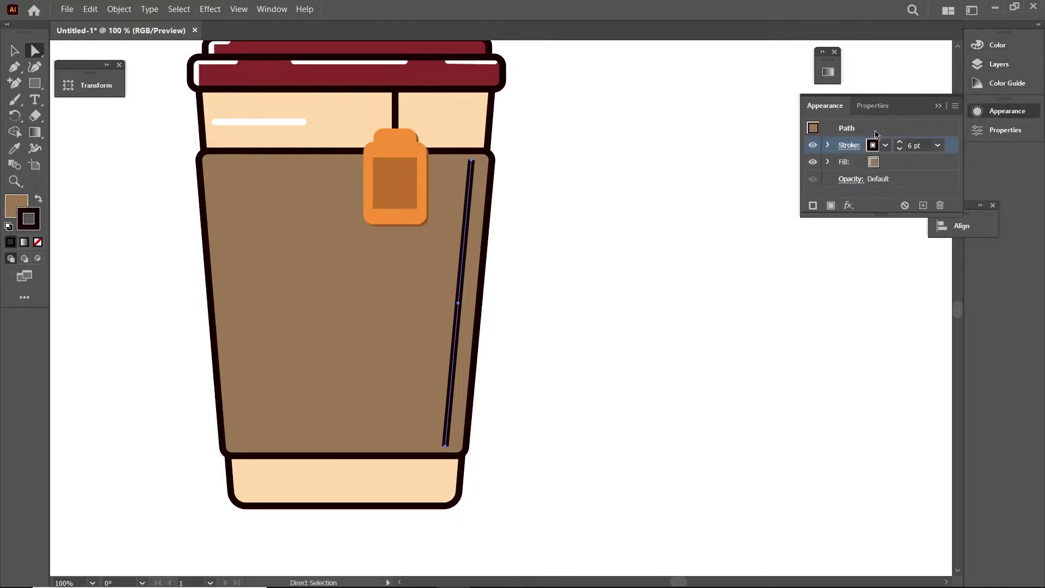
{"action": "left_click", "coordinate": [848, 146]}
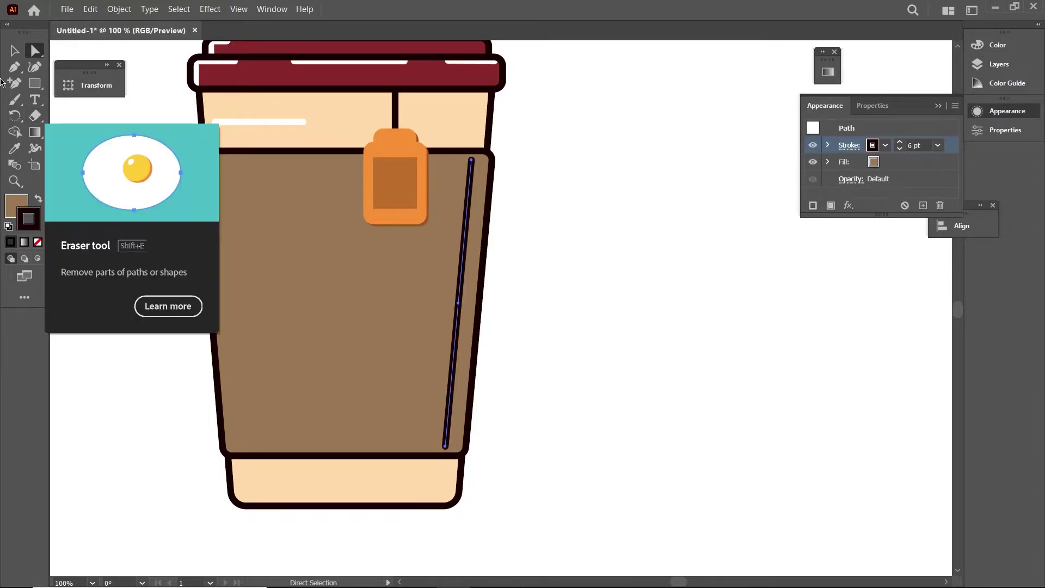
{"action": "left_click_drag", "start_coordinate": [471, 160], "coordinate": [471, 169]}
{"action": "left_click_drag", "start_coordinate": [444, 457], "coordinate": [447, 431]}
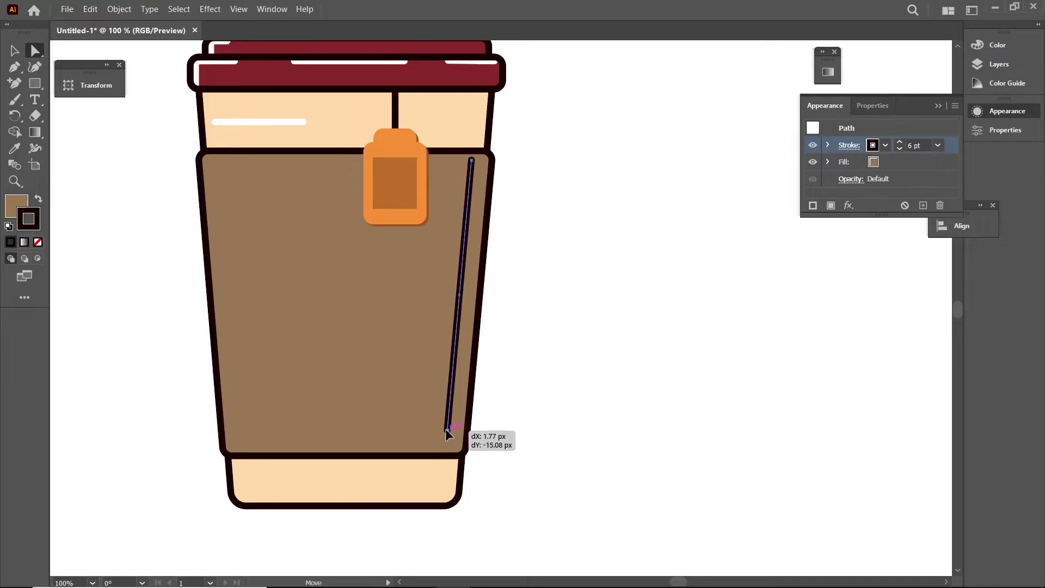
{"action": "left_click_drag", "start_coordinate": [472, 163], "coordinate": [472, 175]}
{"action": "left_click", "coordinate": [573, 142]}
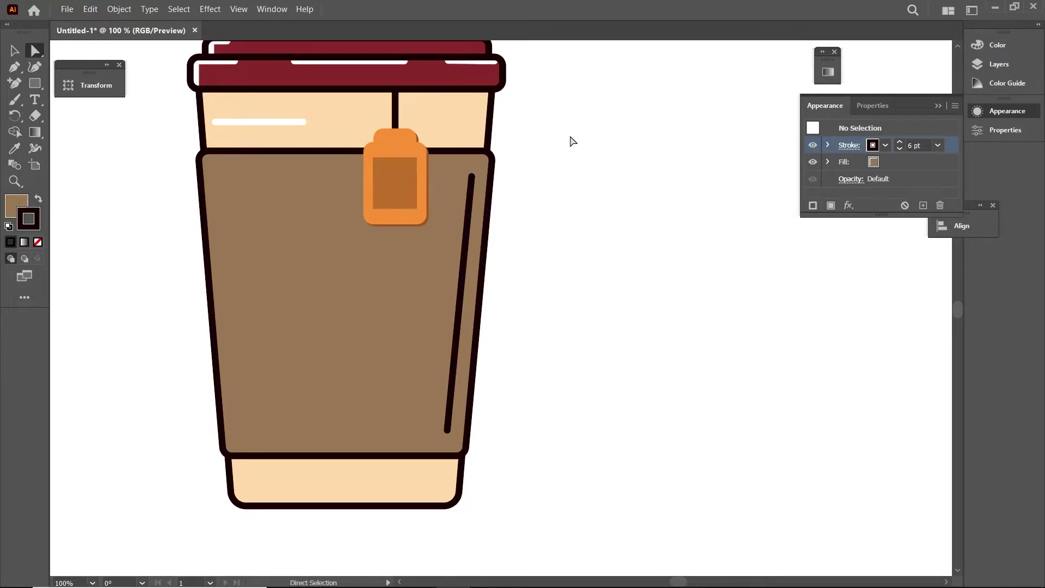
Delete the line's lower part and copy the short segment down into a long line.
{"action": "left_click", "coordinate": [14, 83]}
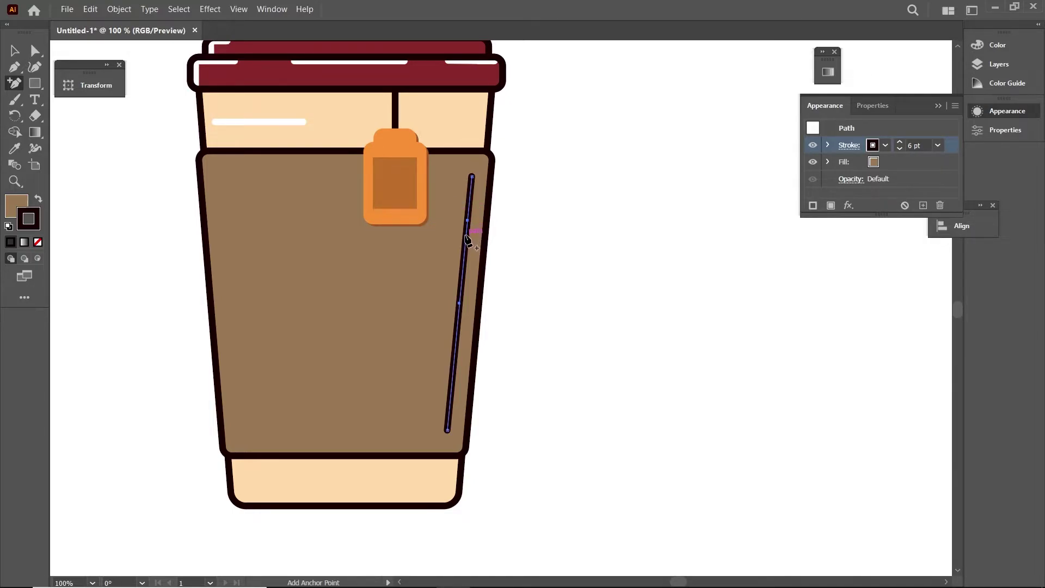
{"action": "key", "text": "a"}
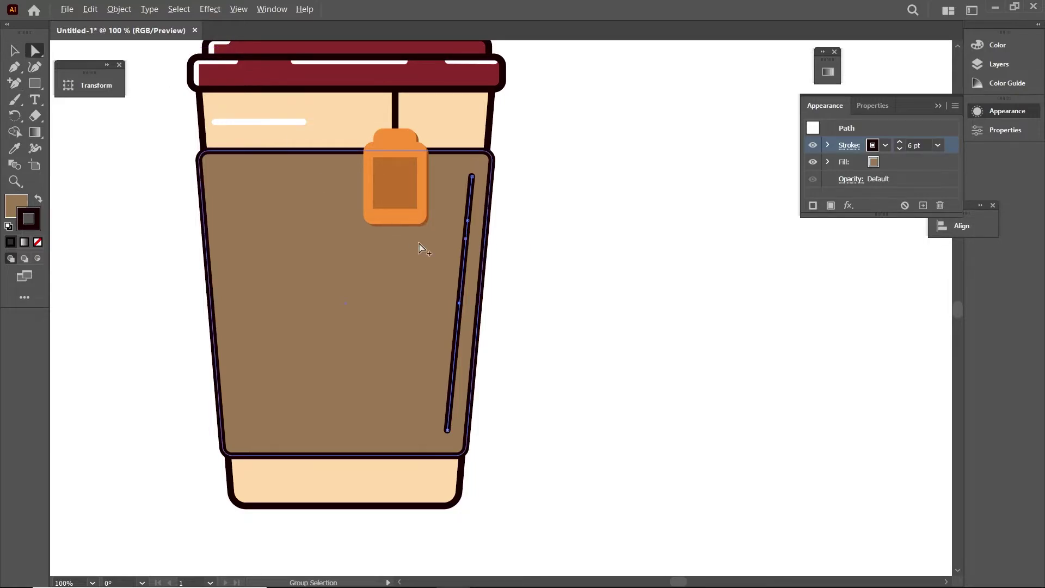
{"action": "scroll", "coordinate": [420, 245], "scroll_direction": "up", "scroll_amount": 1}
{"action": "left_click", "coordinate": [489, 228]}
{"action": "key", "text": "Delete"}
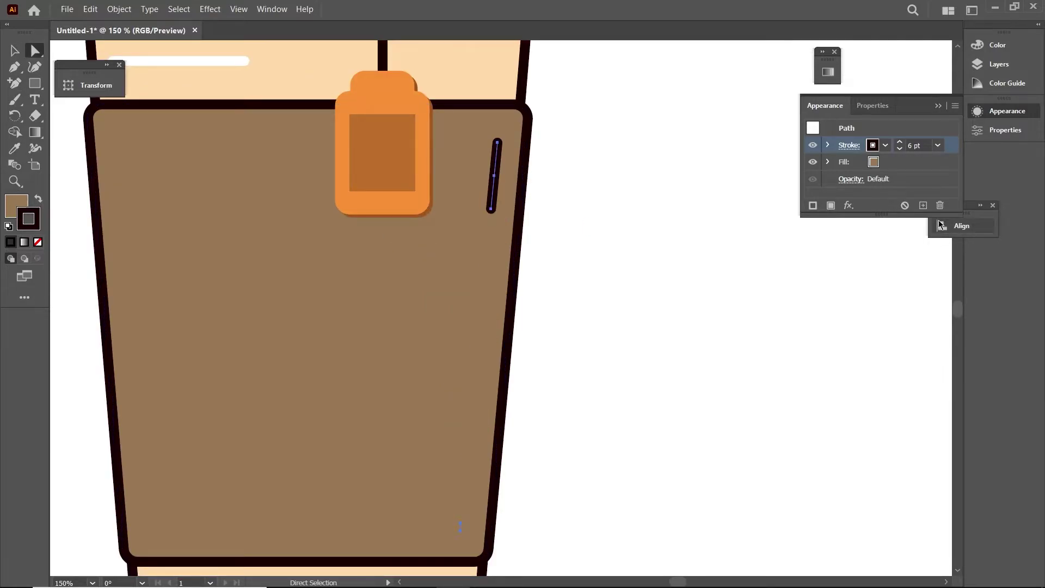
{"action": "left_click_drag", "start_coordinate": [492, 200], "coordinate": [481, 290]}
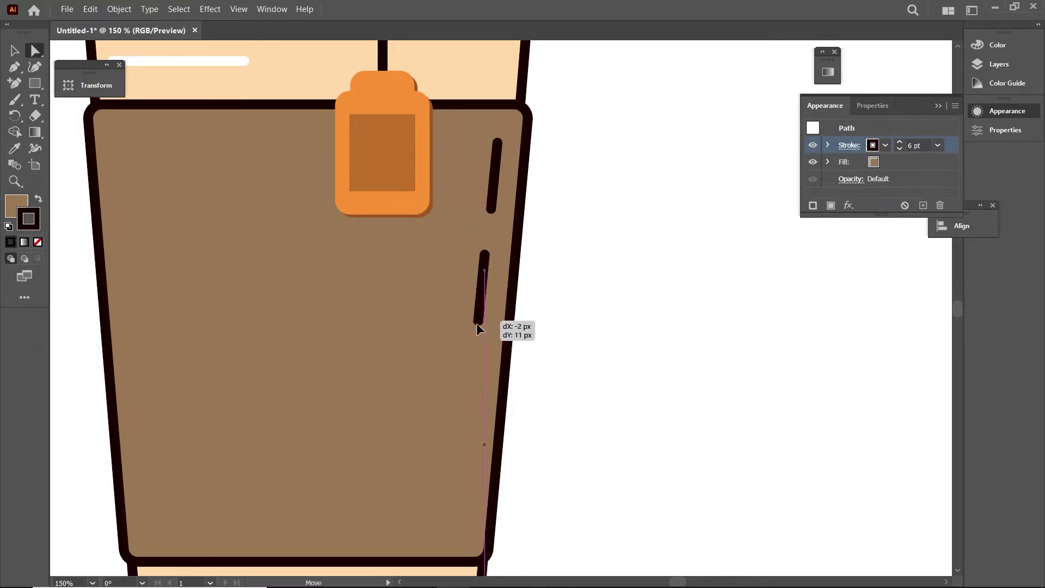
{"action": "left_click_drag", "start_coordinate": [482, 290], "coordinate": [459, 532]}
Set the stroke of both short and long sleeve highlight lines to white.
{"action": "left_click", "coordinate": [630, 247]}
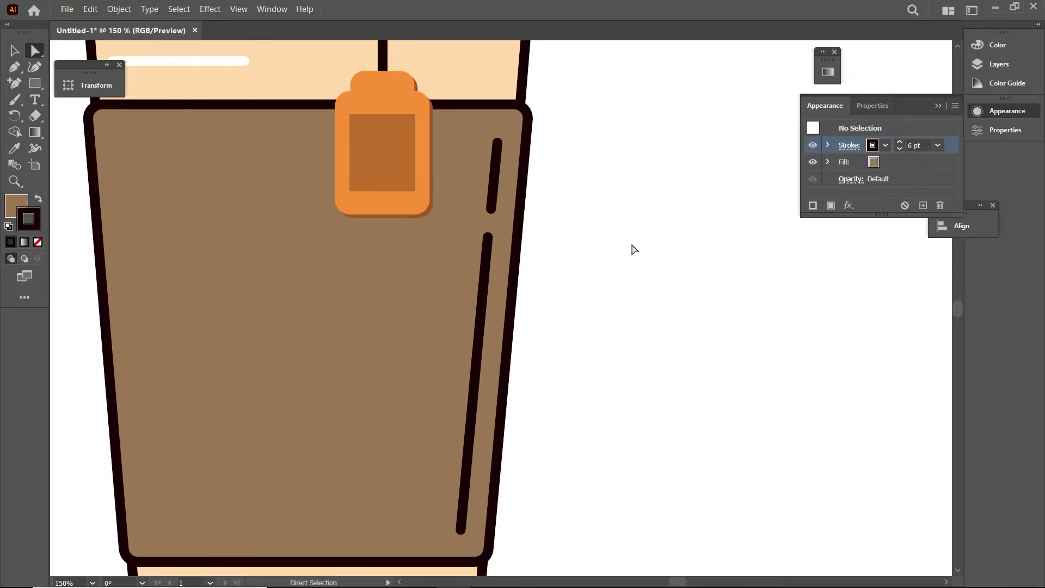
{"action": "left_click", "coordinate": [494, 174]}
{"action": "left_click", "coordinate": [476, 325], "text": "shift"}
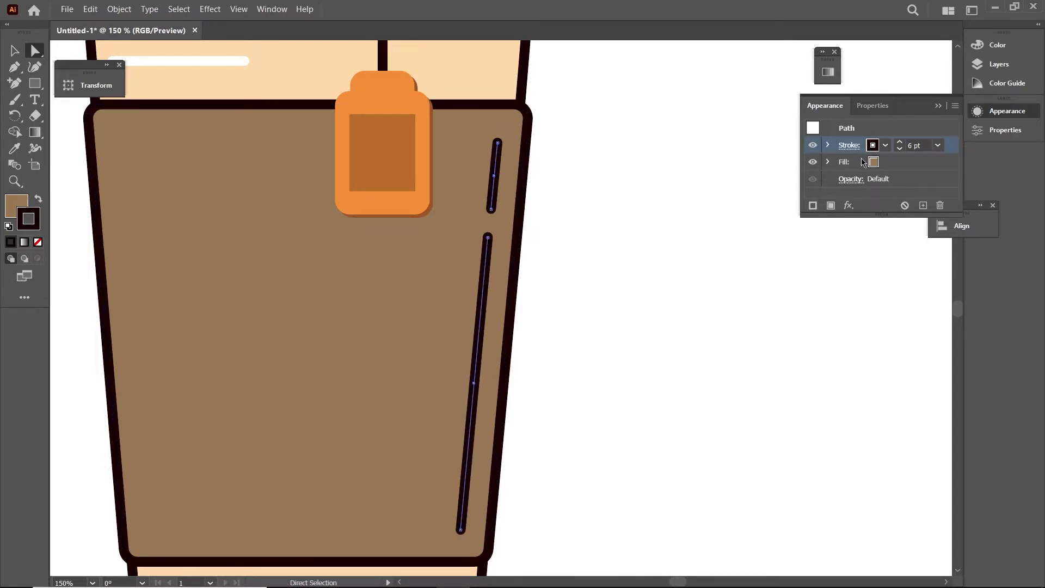
{"action": "left_click", "coordinate": [872, 145]}
{"action": "left_click", "coordinate": [750, 171]}
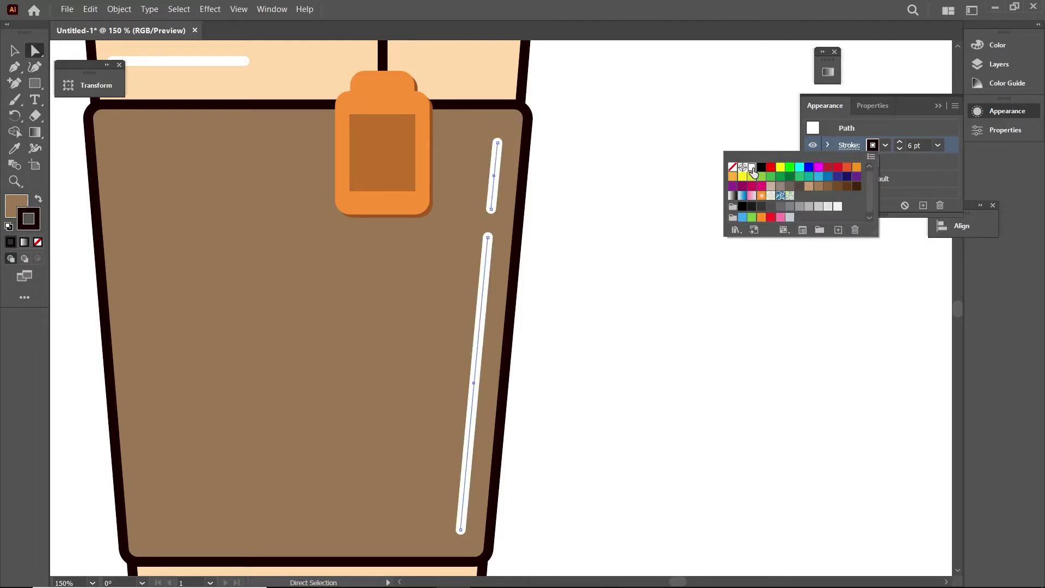
{"action": "left_click", "coordinate": [635, 148]}
{"action": "scroll", "coordinate": [634, 149], "scroll_direction": "down", "scroll_amount": 1}
{"action": "scroll", "coordinate": [604, 276], "scroll_direction": "down", "scroll_amount": 1}
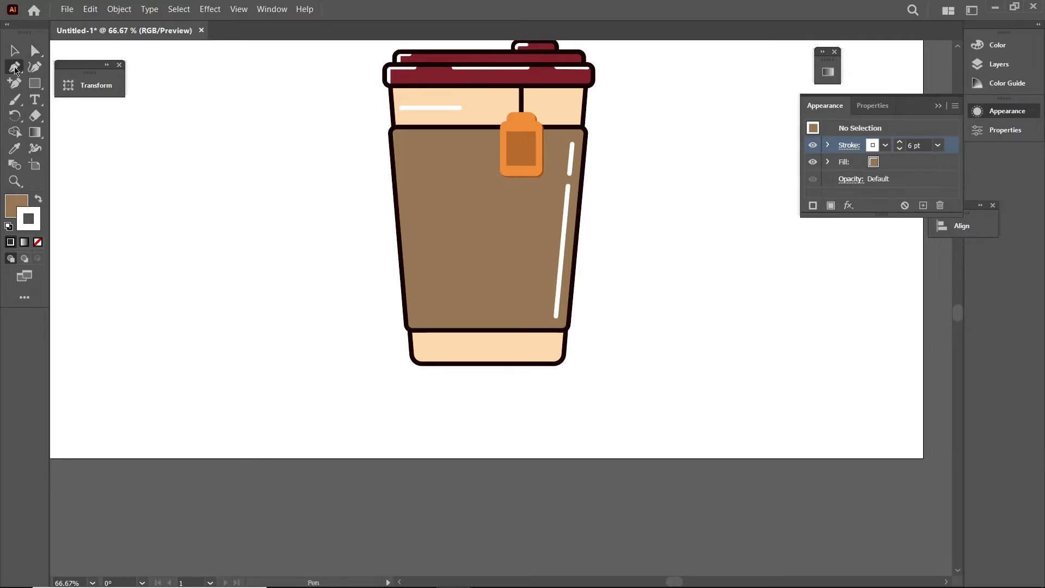
Draw a circle beside the brown sleeve's left edge and nudge it into place.
{"action": "scroll", "coordinate": [466, 303], "scroll_direction": "up", "scroll_amount": 1}
{"action": "mouse_move", "coordinate": [35, 83]}
{"action": "left_mouse_down"}
{"action": "mouse_move", "coordinate": [98, 112]}
{"action": "mouse_move", "coordinate": [95, 100]}
{"action": "left_mouse_up"}
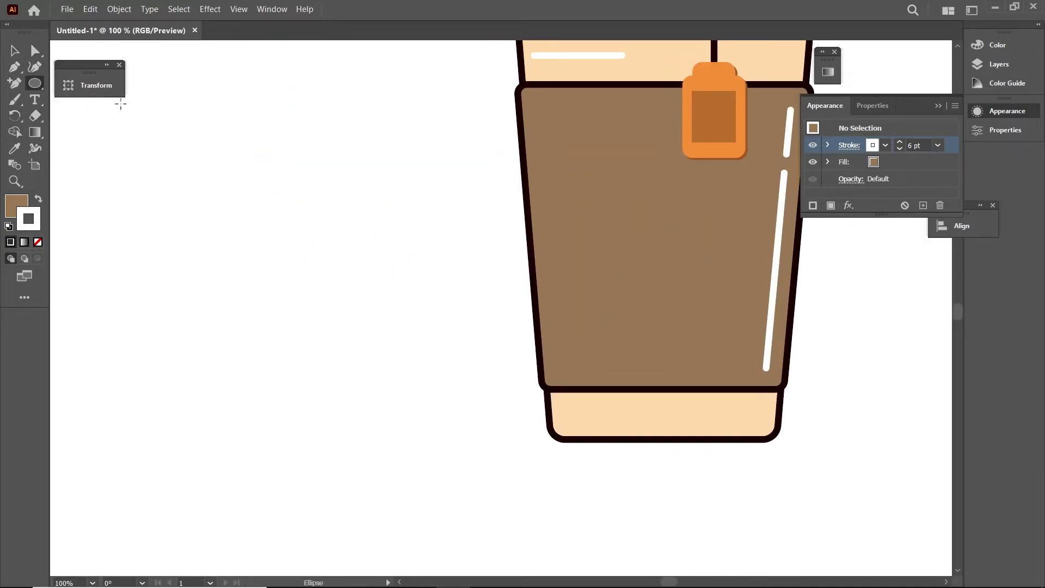
{"action": "mouse_move", "coordinate": [405, 174]}
{"action": "left_mouse_down"}
{"action": "mouse_move", "coordinate": [579, 334]}
{"action": "mouse_move", "coordinate": [585, 354]}
{"action": "left_mouse_up"}
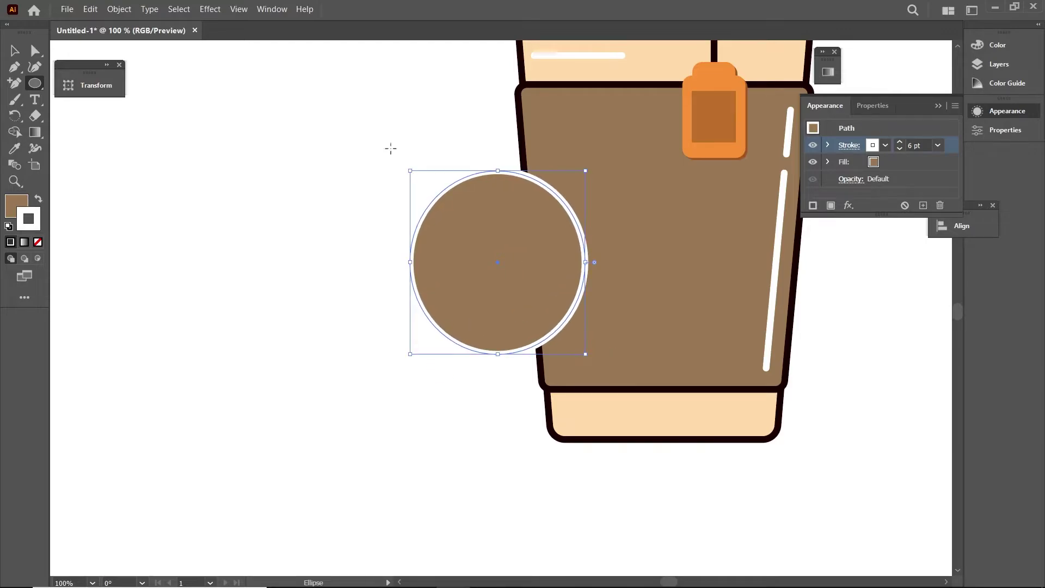
{"action": "key", "text": "v"}
{"action": "left_click_drag", "start_coordinate": [473, 175], "coordinate": [490, 164]}
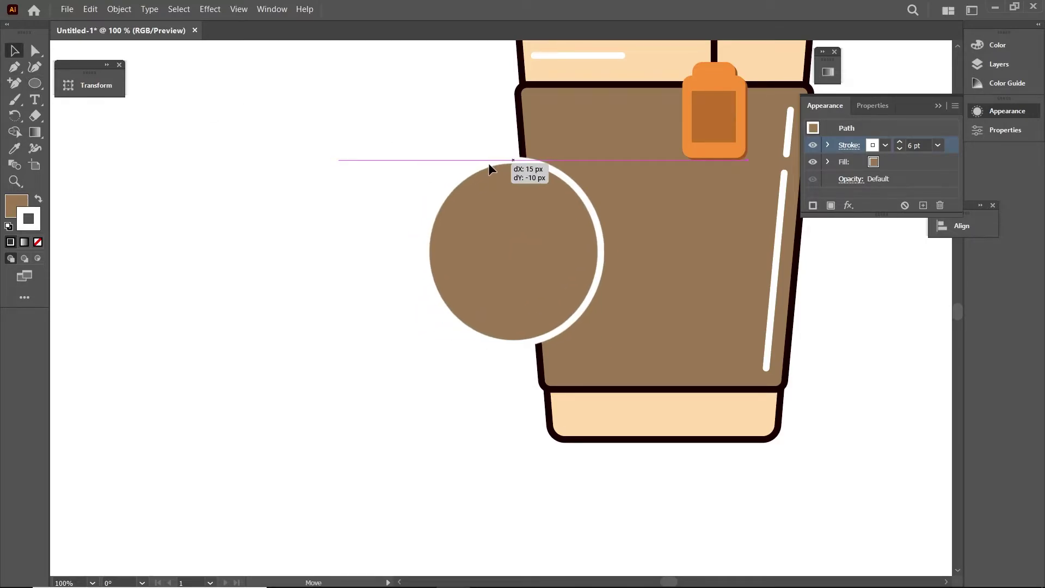
Set the circle's stroke to None and eyedrop the dark sample colour as its fill.
{"action": "left_click", "coordinate": [873, 144]}
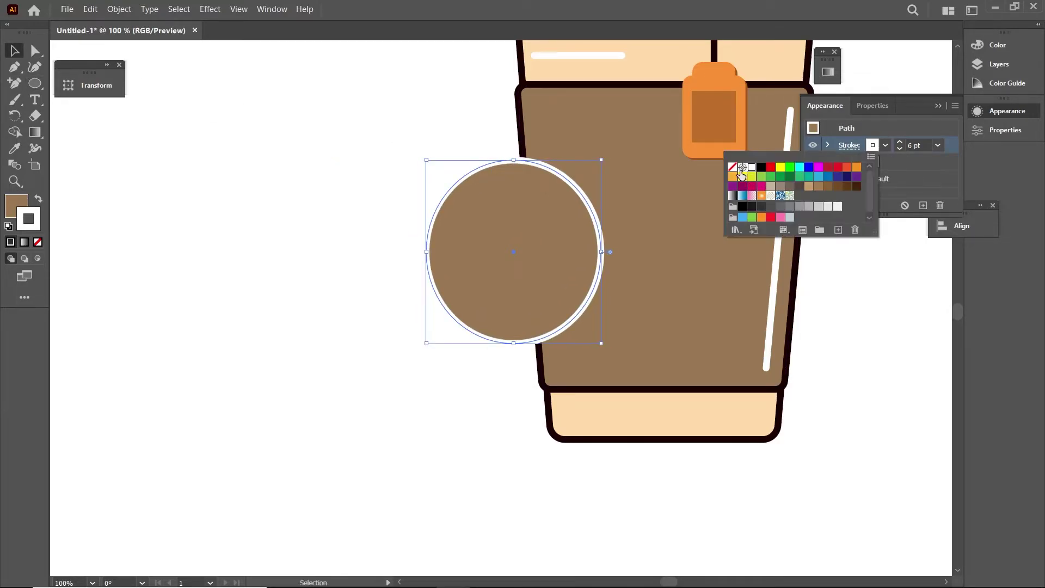
{"action": "left_click", "coordinate": [735, 169]}
{"action": "left_click", "coordinate": [880, 182]}
{"action": "left_click", "coordinate": [871, 162]}
{"action": "key", "text": "i"}
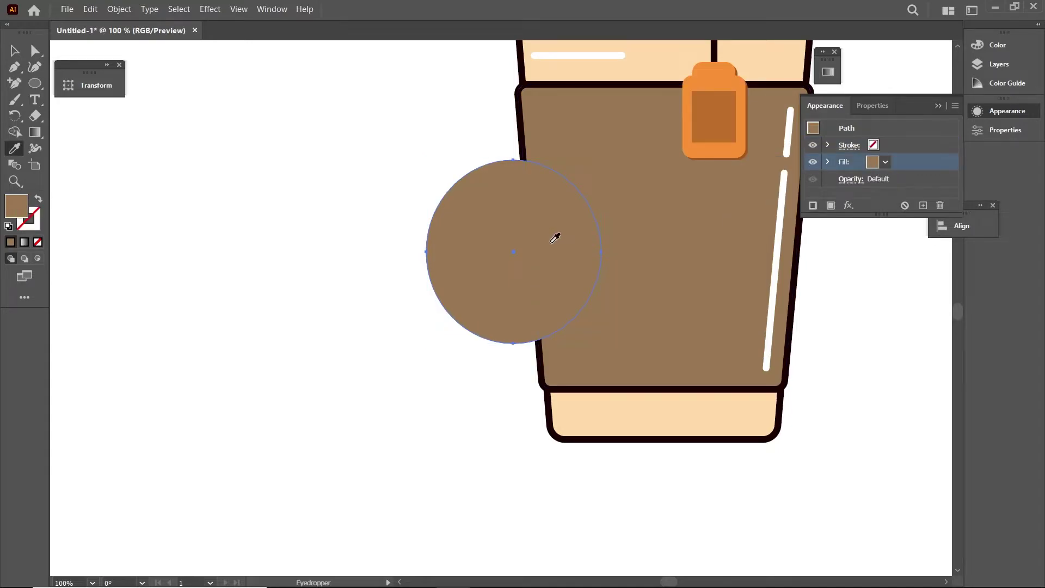
{"action": "key", "text": "ctrl+minus"}
{"action": "left_click", "coordinate": [321, 51]}
{"action": "left_click", "coordinate": [7, 49]}
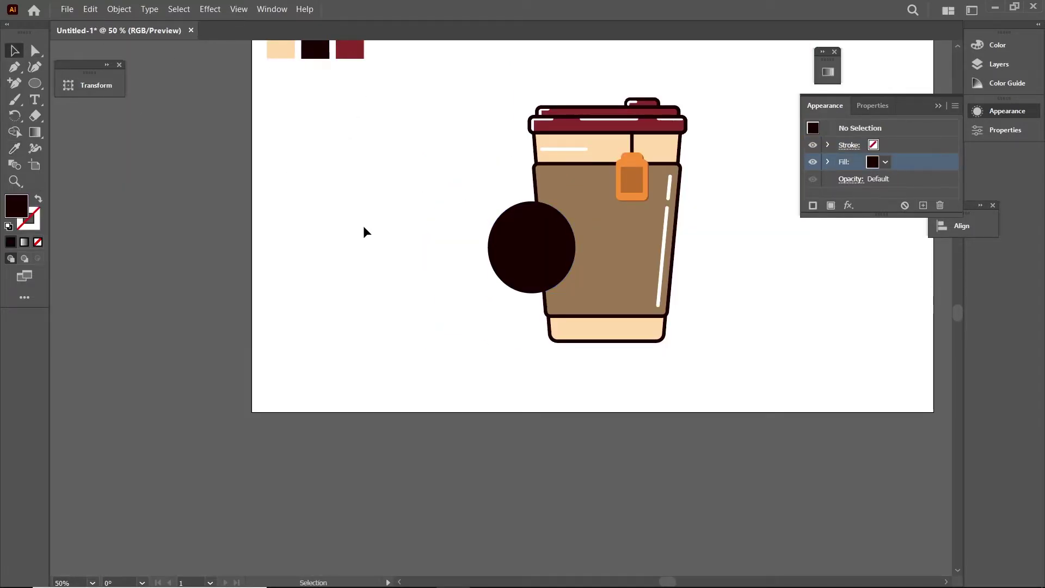
Add anchor points where the circle meets the cup, then delete the circle to start over.
{"action": "scroll", "coordinate": [539, 282], "scroll_direction": "up", "scroll_amount": 1}
{"action": "scroll", "coordinate": [532, 240], "scroll_direction": "up", "scroll_amount": 2}
{"action": "scroll", "coordinate": [532, 240], "scroll_direction": "up", "scroll_amount": 3}
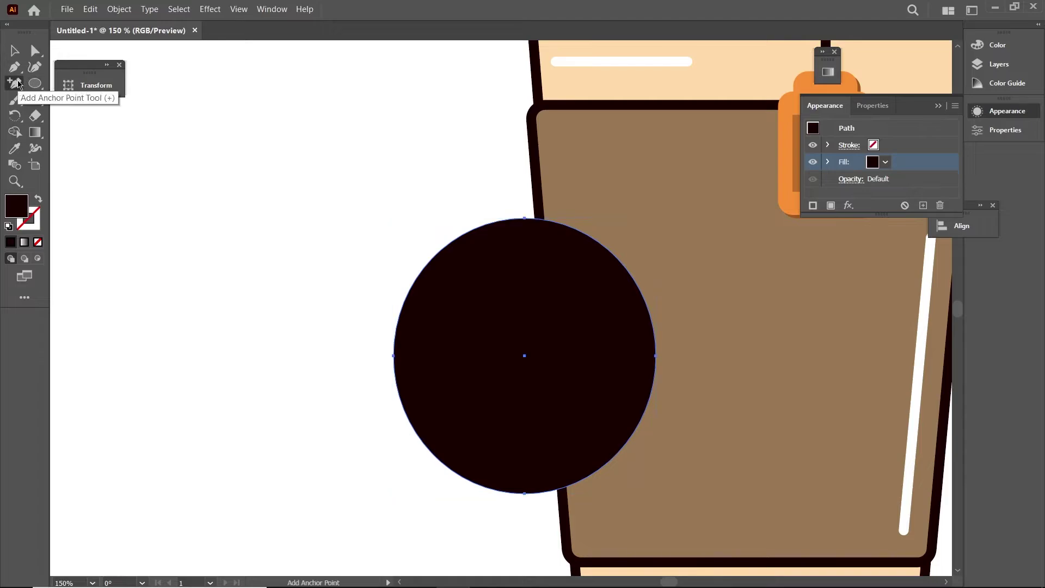
{"action": "left_click", "coordinate": [14, 82]}
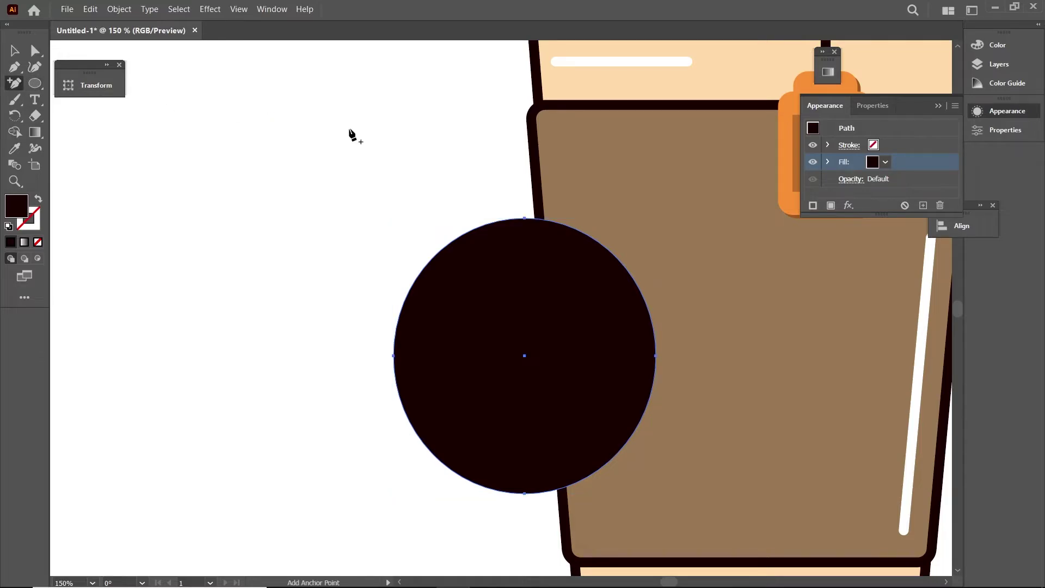
{"action": "left_click", "coordinate": [534, 218]}
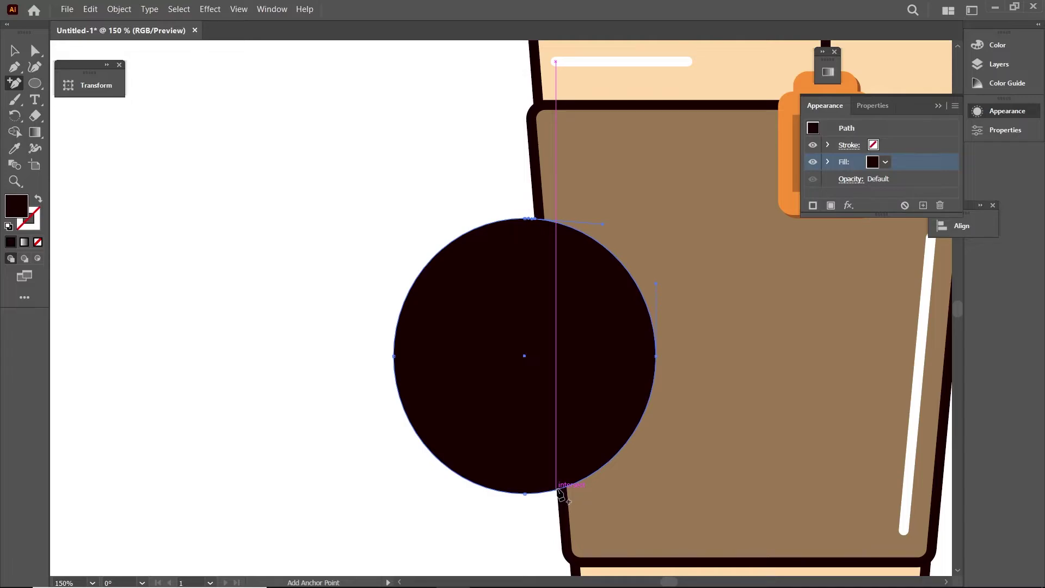
{"action": "left_click", "coordinate": [556, 490]}
{"action": "key", "text": "a"}
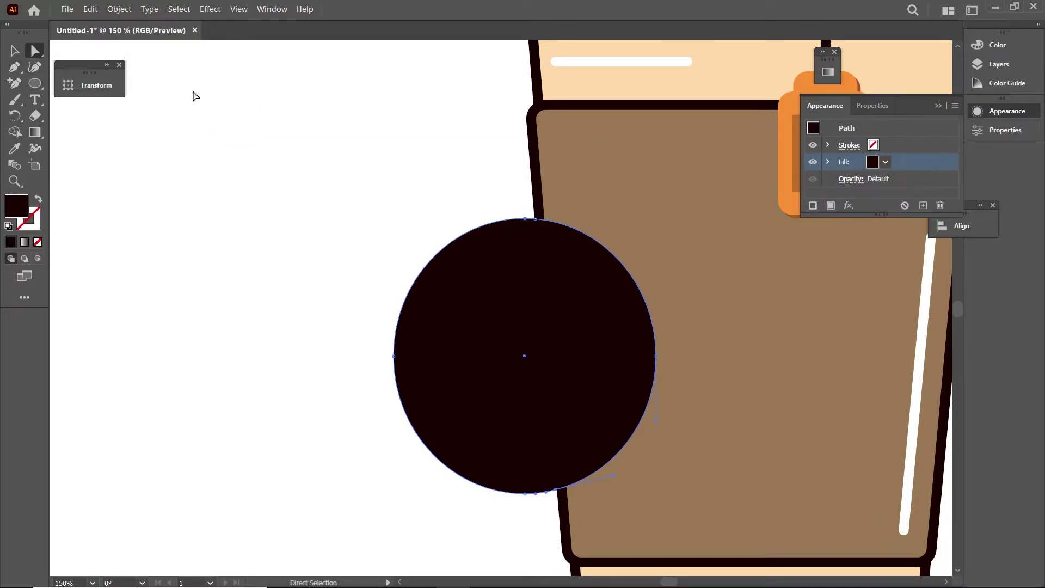
{"action": "key", "text": "Delete"}
{"action": "key", "text": "Delete"}
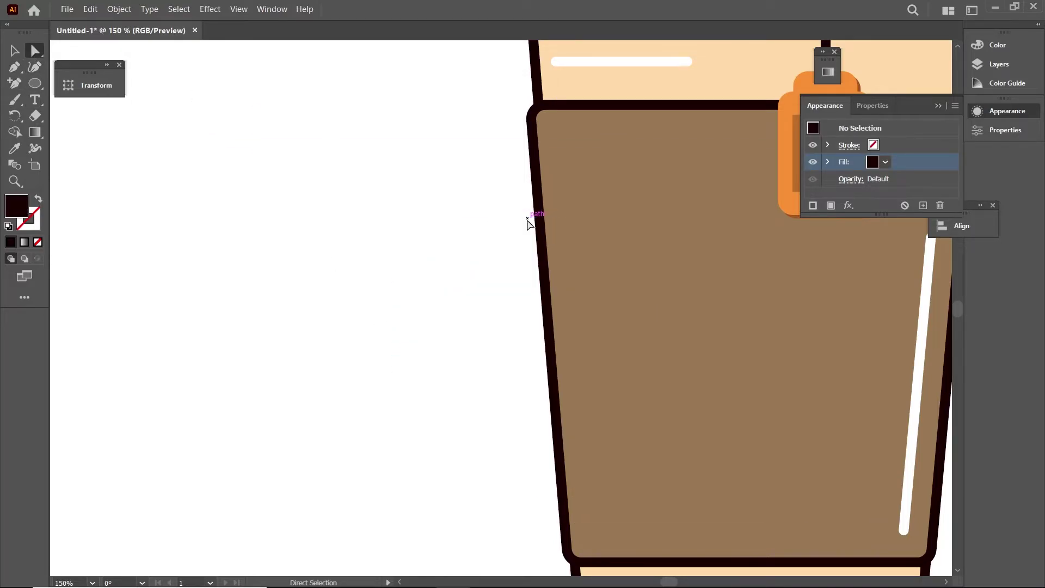
Draw a new, larger dark circle overlapping the sleeve's left edge and position it.
{"action": "left_click", "coordinate": [35, 82]}
{"action": "mouse_move", "coordinate": [451, 221]}
{"action": "left_mouse_down"}
{"action": "mouse_move", "coordinate": [697, 511]}
{"action": "mouse_move", "coordinate": [718, 490]}
{"action": "left_mouse_up"}
{"action": "key", "text": "v"}
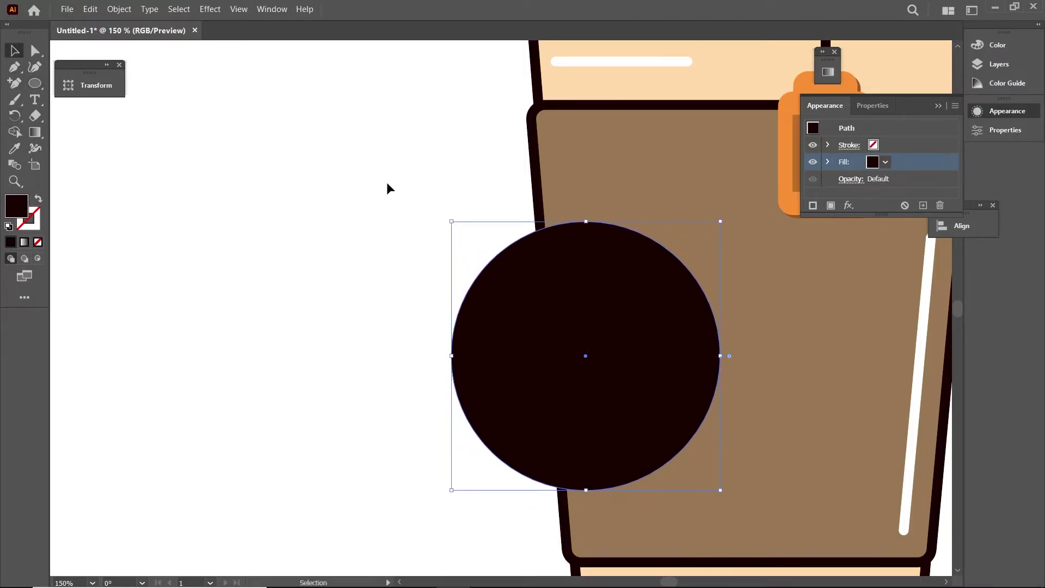
{"action": "mouse_move", "coordinate": [529, 264]}
{"action": "left_mouse_down"}
{"action": "mouse_move", "coordinate": [494, 256]}
{"action": "mouse_move", "coordinate": [508, 258]}
{"action": "left_mouse_up"}
{"action": "left_click_drag", "start_coordinate": [664, 479], "coordinate": [700, 513]}
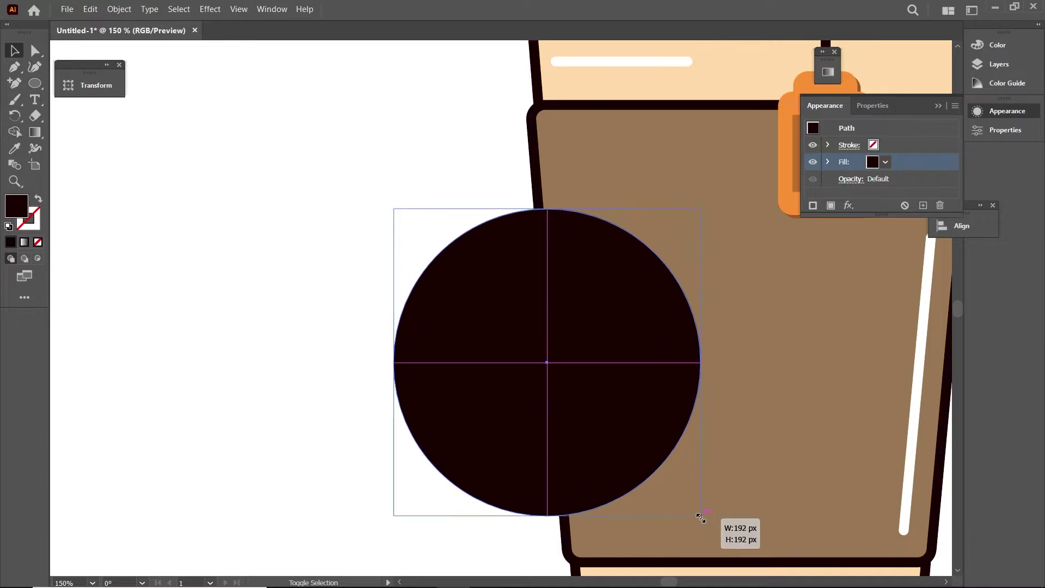
{"action": "left_click_drag", "start_coordinate": [577, 411], "coordinate": [583, 410]}
Delete the circle part outside the cup with Shape Builder, then shorten the half-circle's bottom.
{"action": "left_click", "coordinate": [740, 348], "text": "shift"}
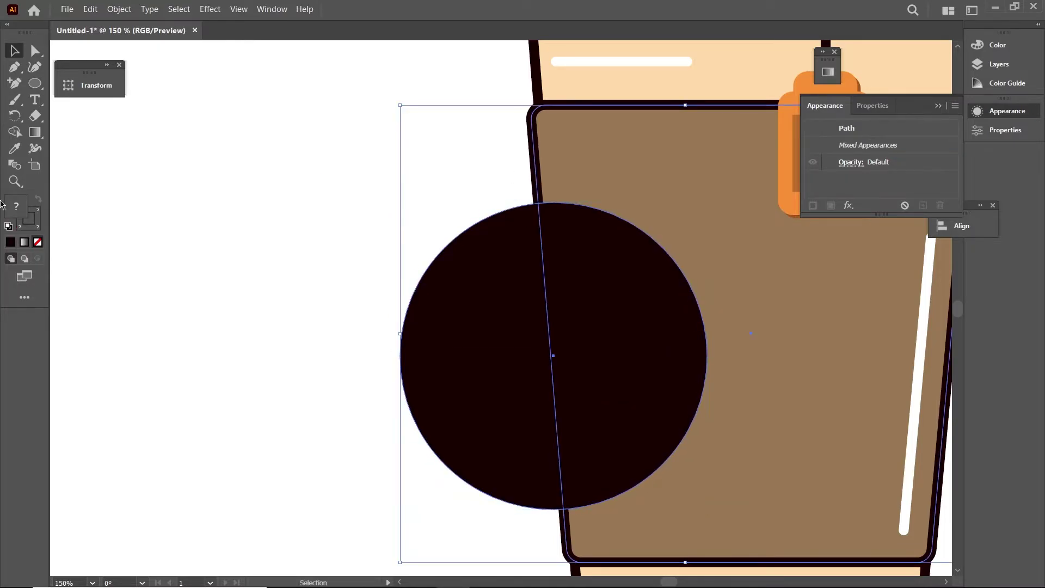
{"action": "key", "text": "shift+m"}
{"action": "left_click", "coordinate": [447, 278], "text": "alt"}
{"action": "key", "text": "v"}
{"action": "left_click", "coordinate": [281, 213]}
{"action": "key", "text": "ctrl+minus"}
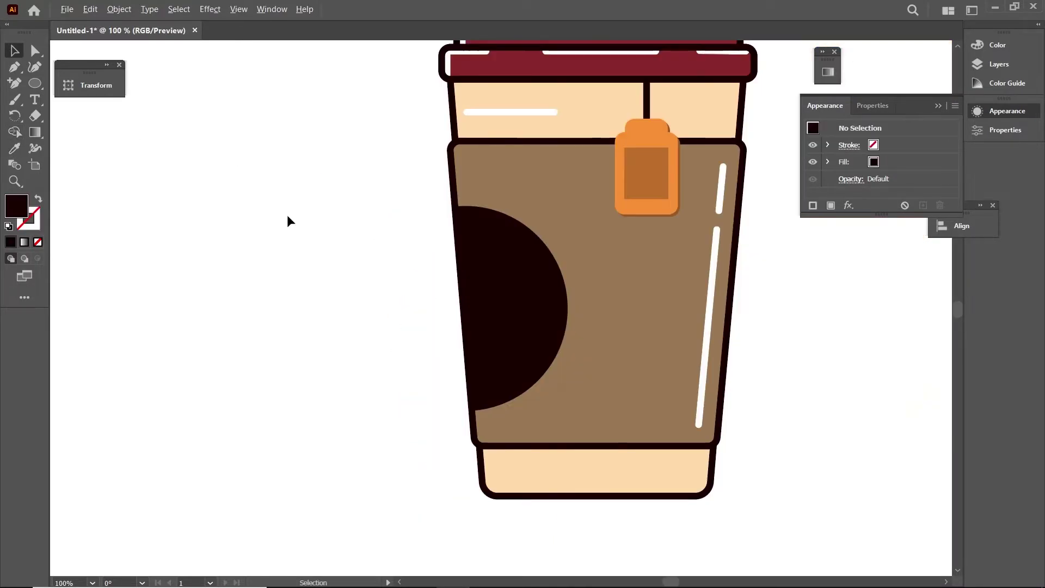
{"action": "key", "text": "ctrl+minus"}
{"action": "left_click", "coordinate": [442, 326]}
{"action": "left_click_drag", "start_coordinate": [437, 345], "coordinate": [438, 336]}
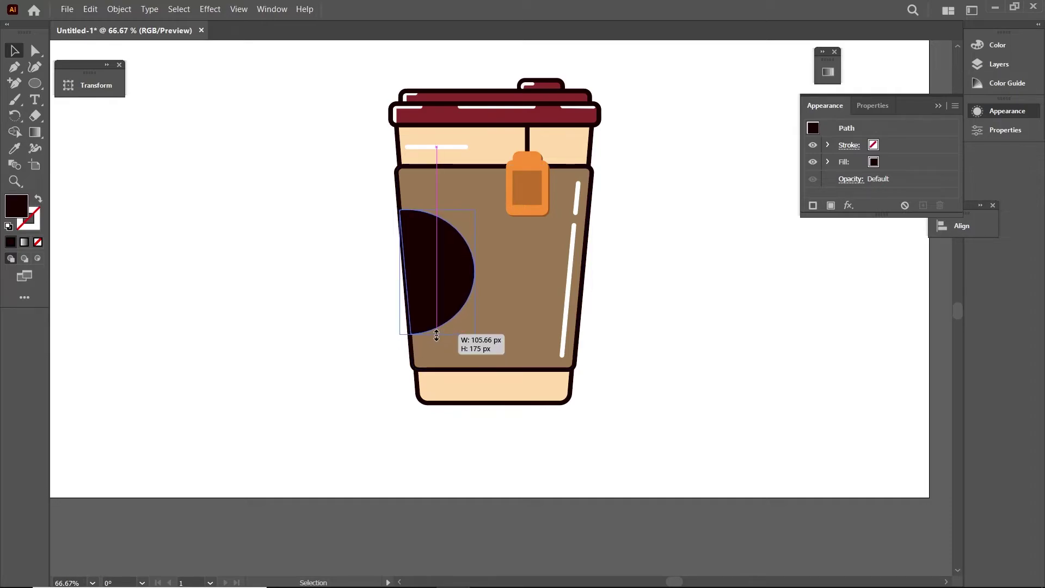
Draw a trial circle left of the cup, then undo it.
{"action": "left_click", "coordinate": [394, 313]}
{"action": "scroll", "coordinate": [394, 309], "scroll_direction": "up", "scroll_amount": 1}
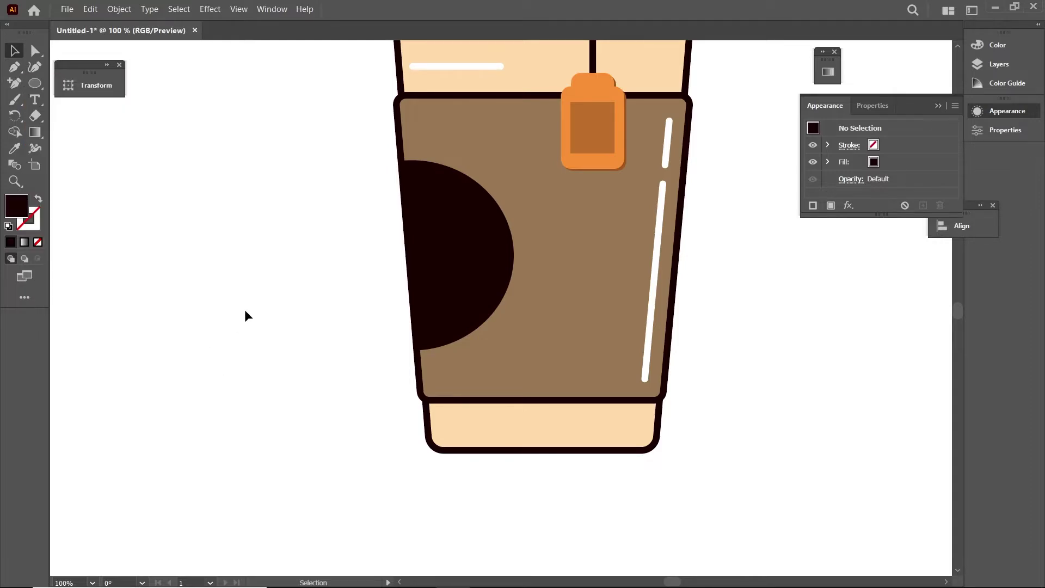
{"action": "left_click", "coordinate": [17, 73]}
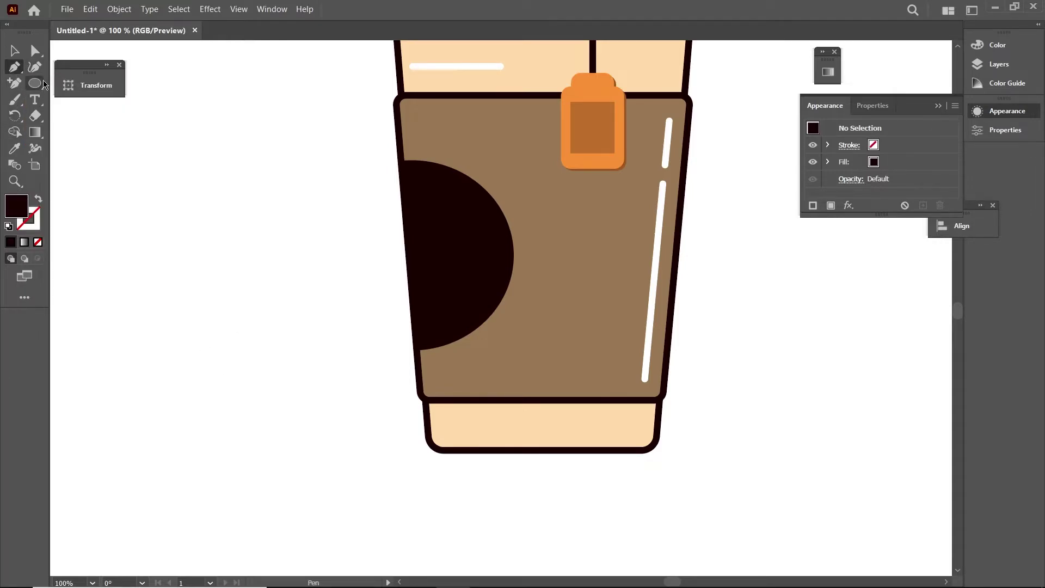
{"action": "left_click", "coordinate": [43, 83]}
{"action": "left_click", "coordinate": [103, 96]}
{"action": "left_click_drag", "start_coordinate": [208, 188], "coordinate": [373, 345]}
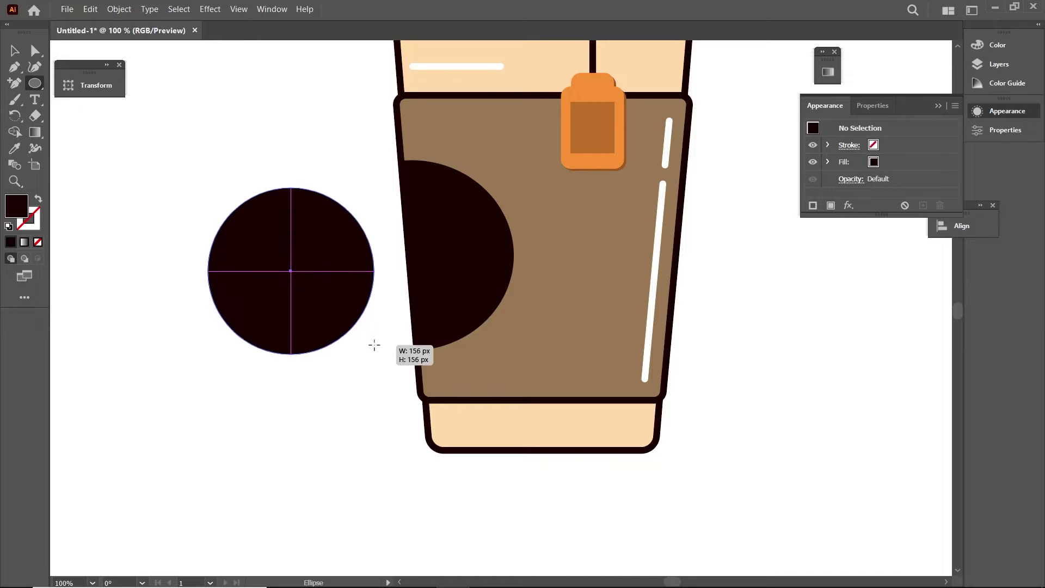
{"action": "key", "text": "ctrl+z"}
Copy the dark half-circle and give the copy a white 5 pt stroke over the sleeve.
{"action": "left_click", "coordinate": [14, 53]}
{"action": "left_click_drag", "start_coordinate": [436, 231], "coordinate": [304, 249]}
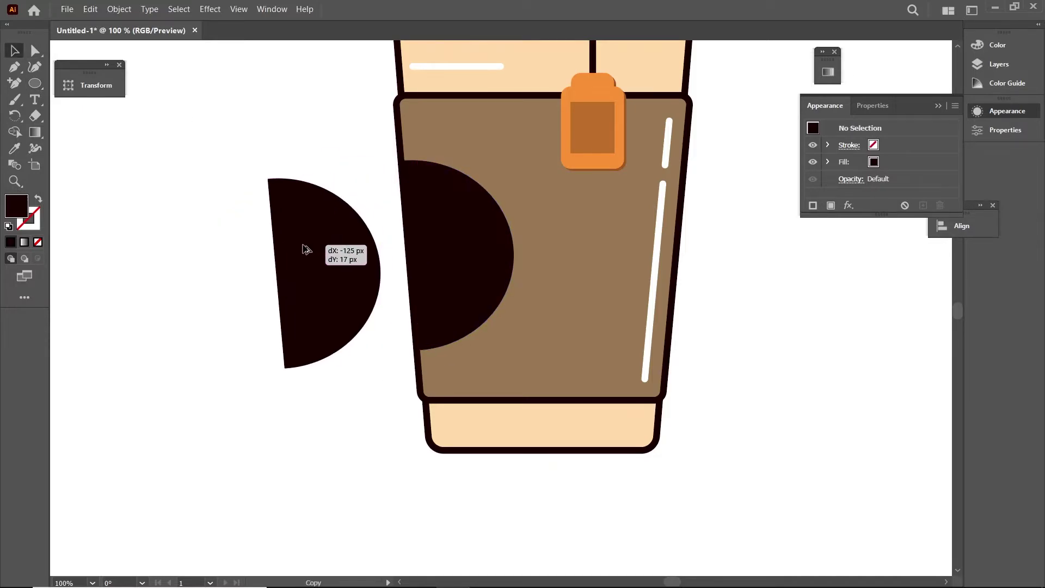
{"action": "left_click", "coordinate": [872, 146]}
{"action": "left_click", "coordinate": [752, 168]}
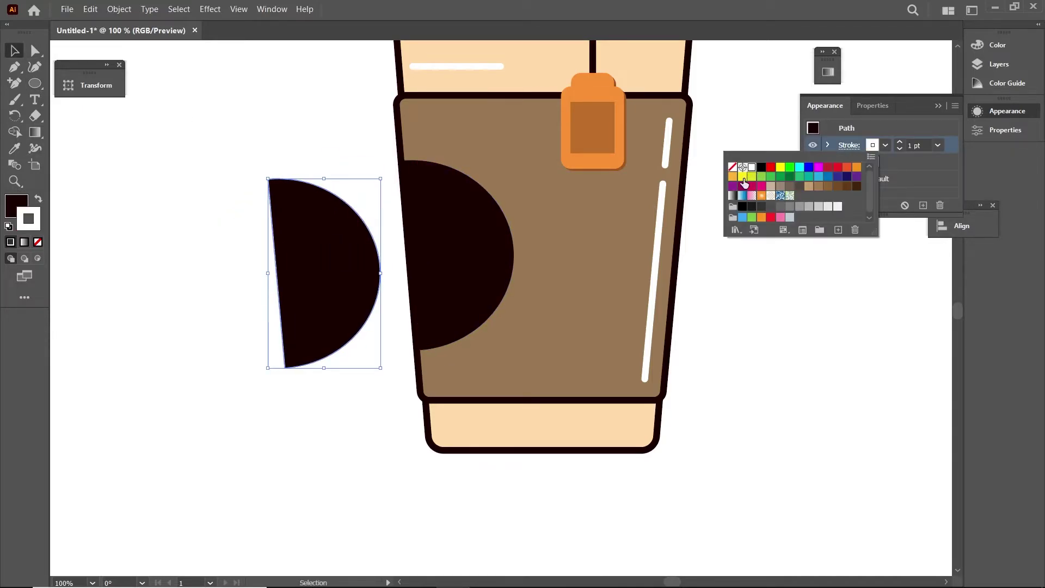
{"action": "mouse_move", "coordinate": [327, 255]}
{"action": "left_mouse_down"}
{"action": "mouse_move", "coordinate": [459, 200]}
{"action": "mouse_move", "coordinate": [552, 268]}
{"action": "left_mouse_up"}
{"action": "left_click", "coordinate": [899, 142]}
{"action": "left_click", "coordinate": [900, 142]}
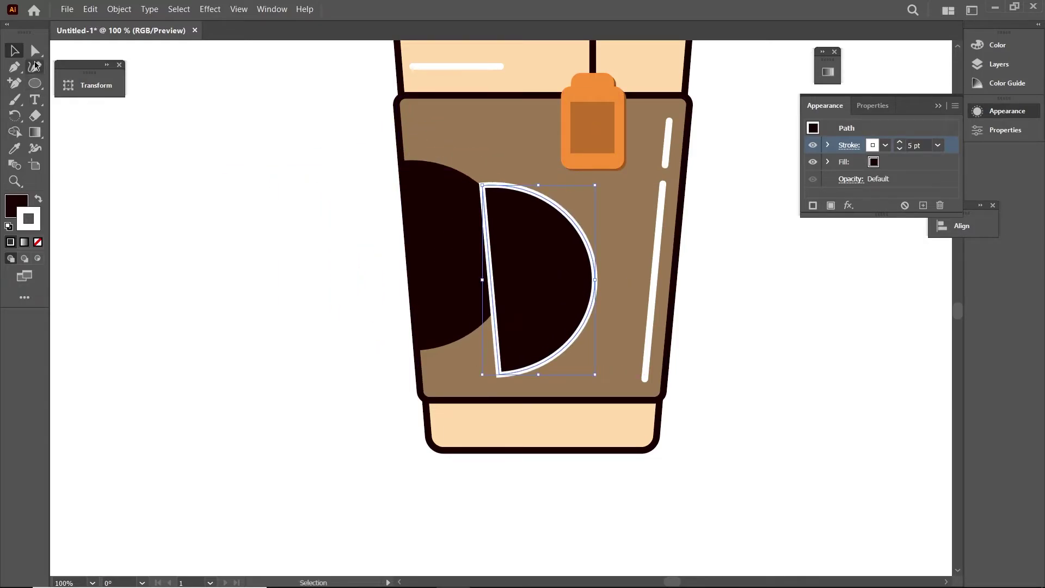
Delete the copy's straight side, leaving only the curved arc.
{"action": "left_click", "coordinate": [13, 87]}
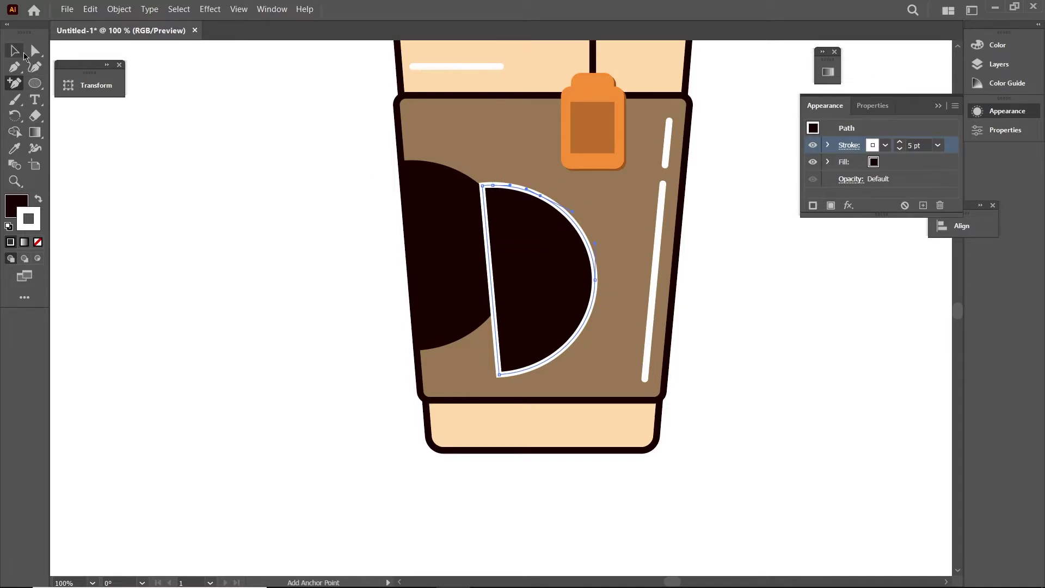
{"action": "left_click", "coordinate": [35, 50]}
{"action": "left_click_drag", "start_coordinate": [492, 186], "coordinate": [491, 190]}
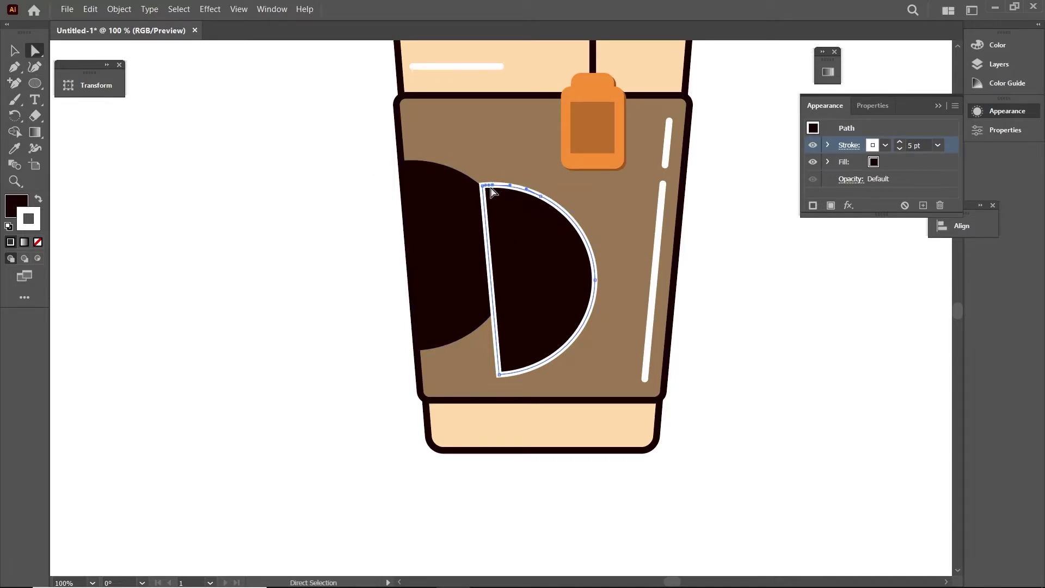
{"action": "left_click", "coordinate": [499, 373]}
{"action": "key", "text": "Delete"}
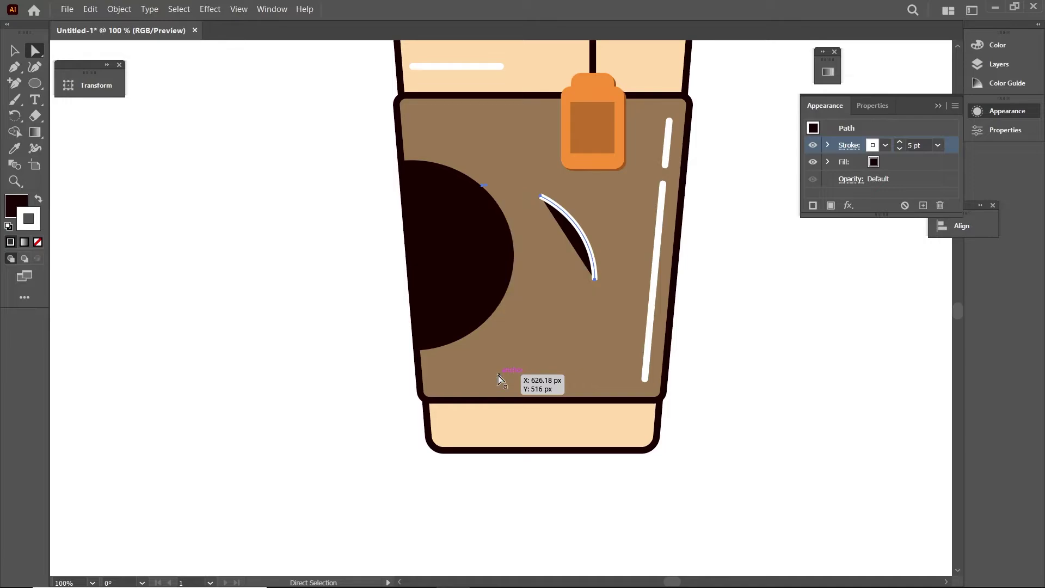
Set the arc's fill to None and move the white arc inside the dark half-circle.
{"action": "left_click", "coordinate": [871, 166]}
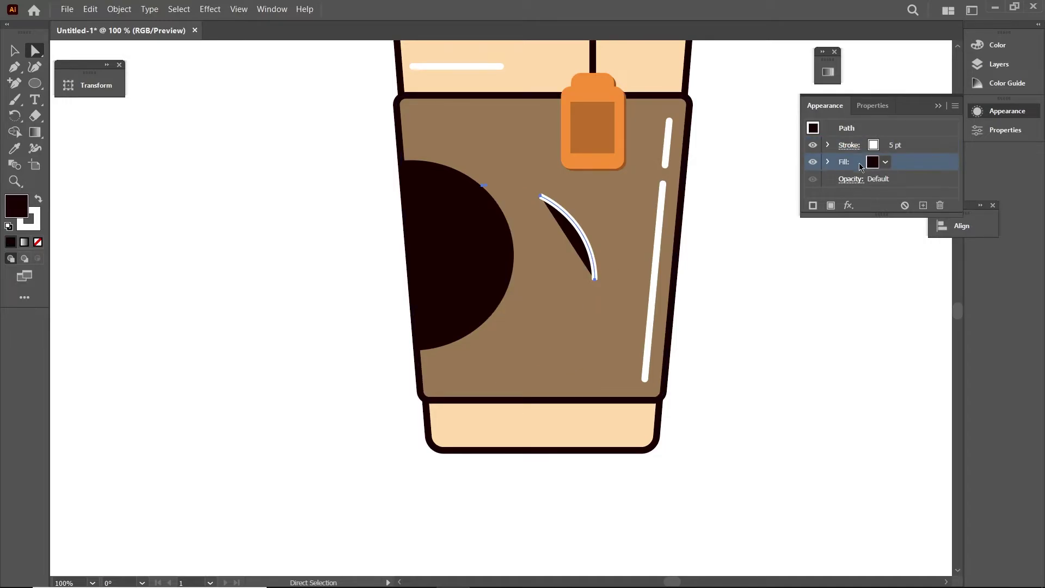
{"action": "left_click", "coordinate": [885, 162]}
{"action": "left_click", "coordinate": [737, 188]}
{"action": "left_click", "coordinate": [849, 146]}
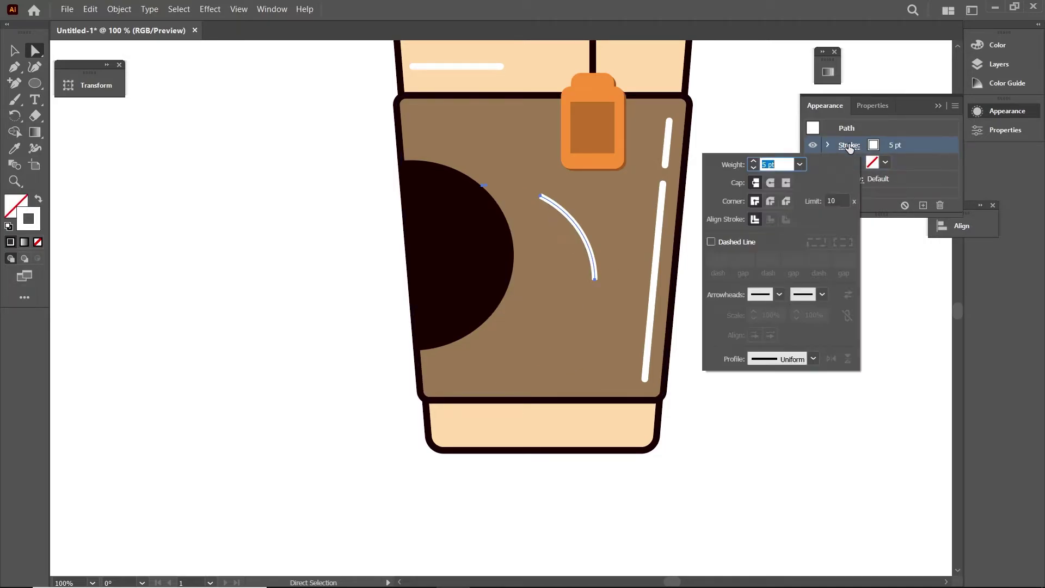
{"action": "left_click_drag", "start_coordinate": [554, 247], "coordinate": [512, 236]}
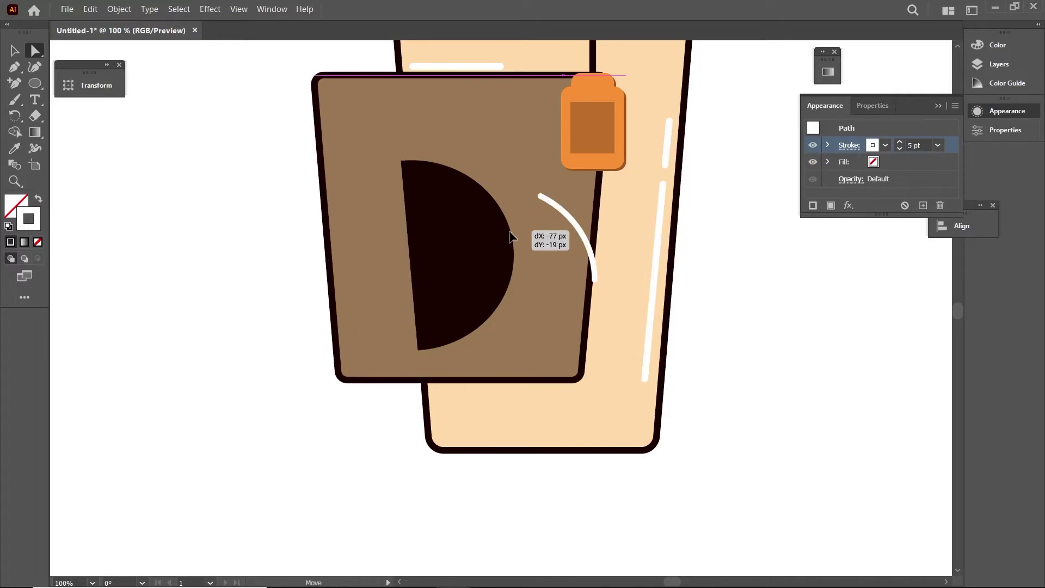
{"action": "key", "text": "ctrl+z"}
{"action": "left_click_drag", "start_coordinate": [592, 267], "coordinate": [487, 248]}
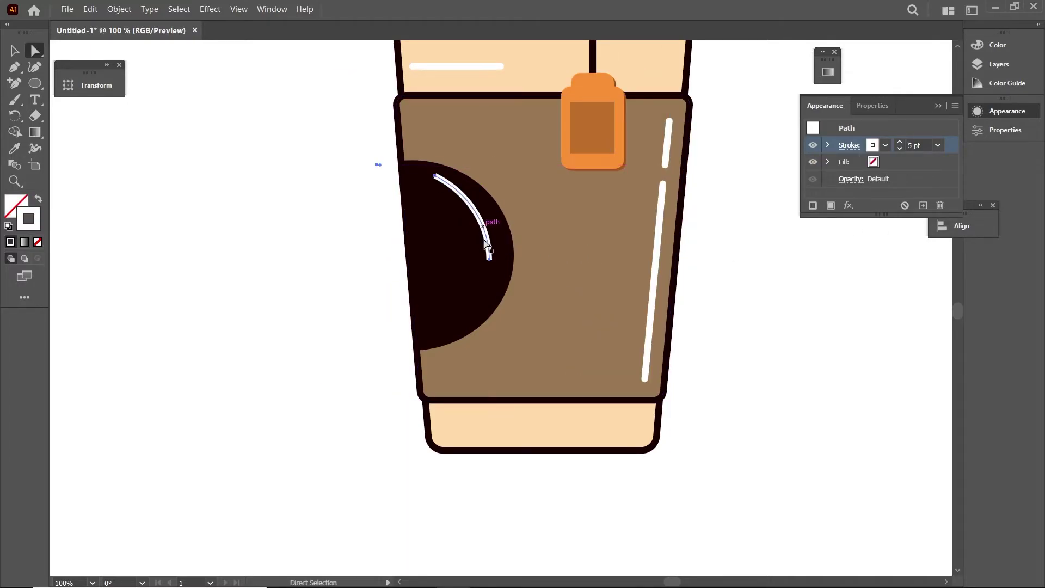
Thicken the white sleeve-logo arc to 7 pt and discard a rotated trial copy.
{"action": "left_click", "coordinate": [900, 143]}
{"action": "left_click", "coordinate": [900, 144]}
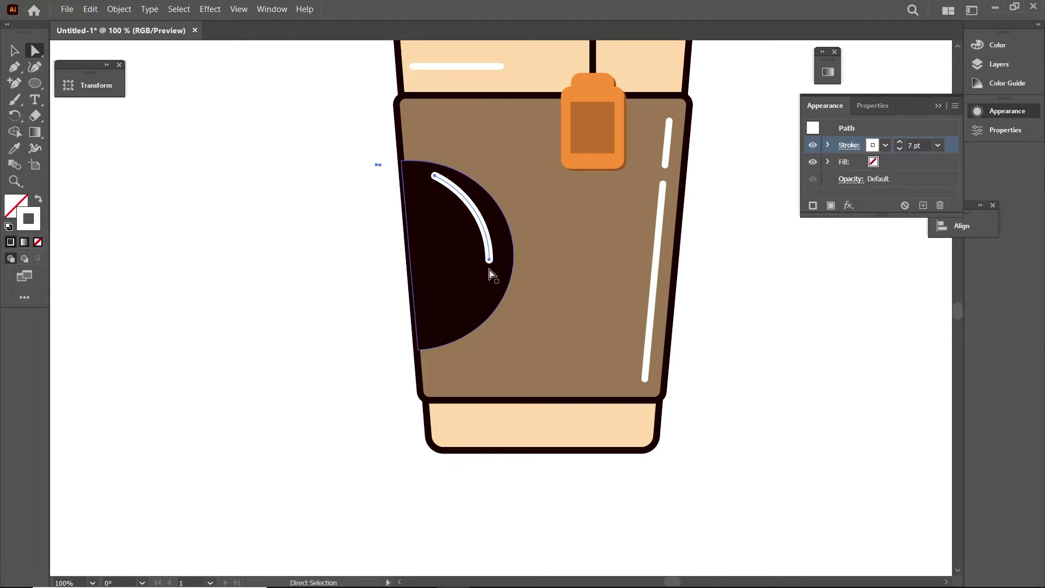
{"action": "key", "text": "v"}
{"action": "left_click_drag", "start_coordinate": [492, 261], "coordinate": [504, 251]}
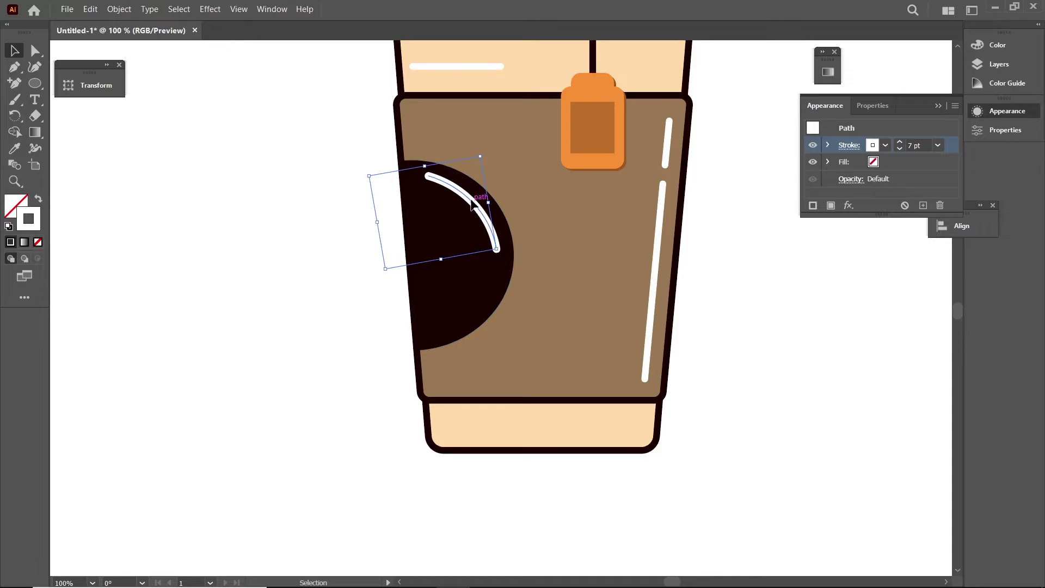
{"action": "mouse_move", "coordinate": [490, 257]}
{"action": "left_mouse_down"}
{"action": "mouse_move", "coordinate": [496, 240]}
{"action": "mouse_move", "coordinate": [486, 314]}
{"action": "left_mouse_up"}
{"action": "key", "text": "Delete"}
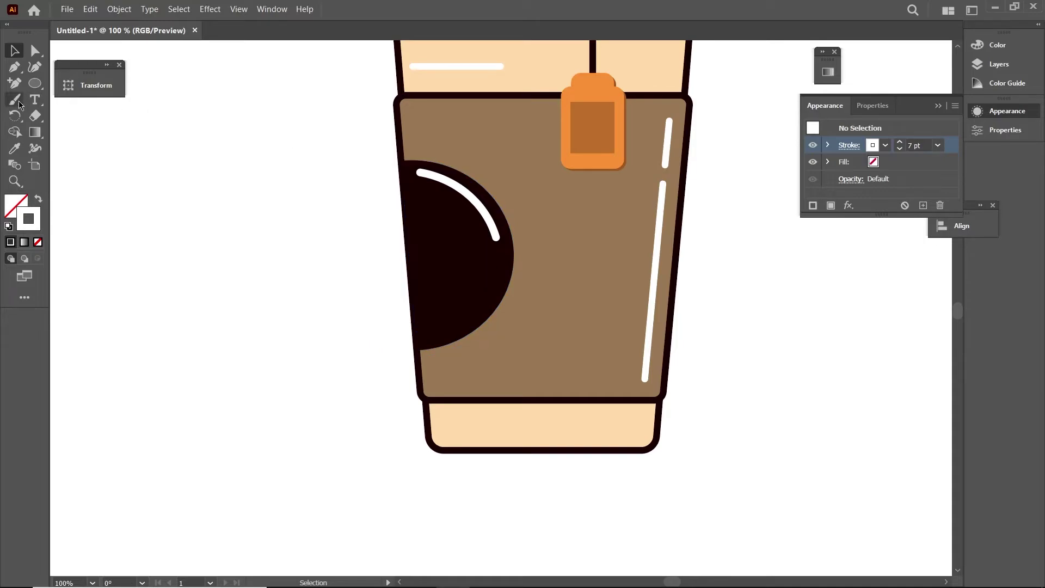
Draw a short white highlight stroke below the big arc.
{"action": "key", "text": "p"}
{"action": "left_click_drag", "start_coordinate": [443, 220], "coordinate": [439, 221]}
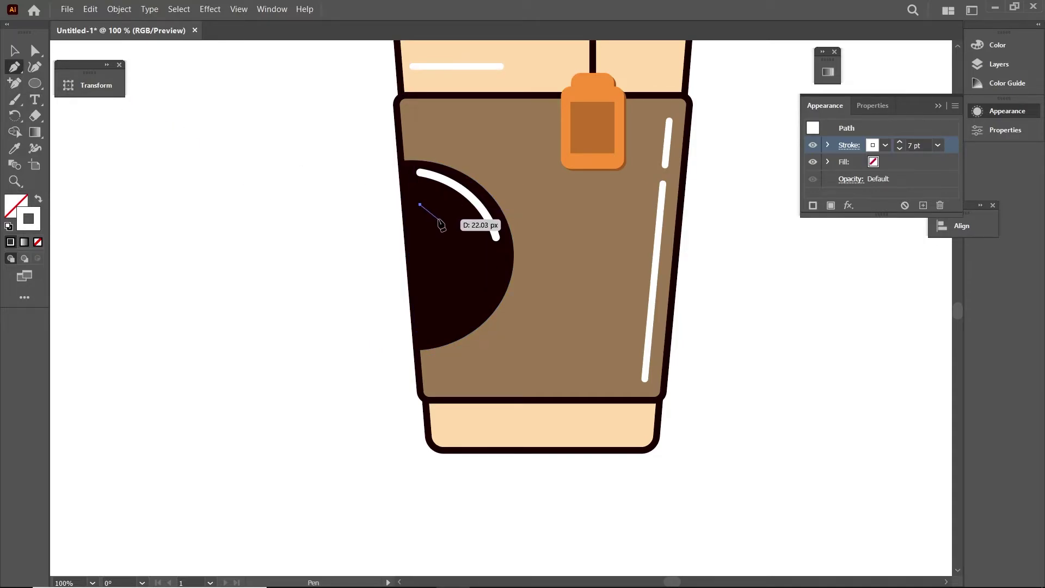
{"action": "scroll", "coordinate": [441, 221], "scroll_direction": "up", "scroll_amount": 1}
{"action": "key", "text": "shift+grave"}
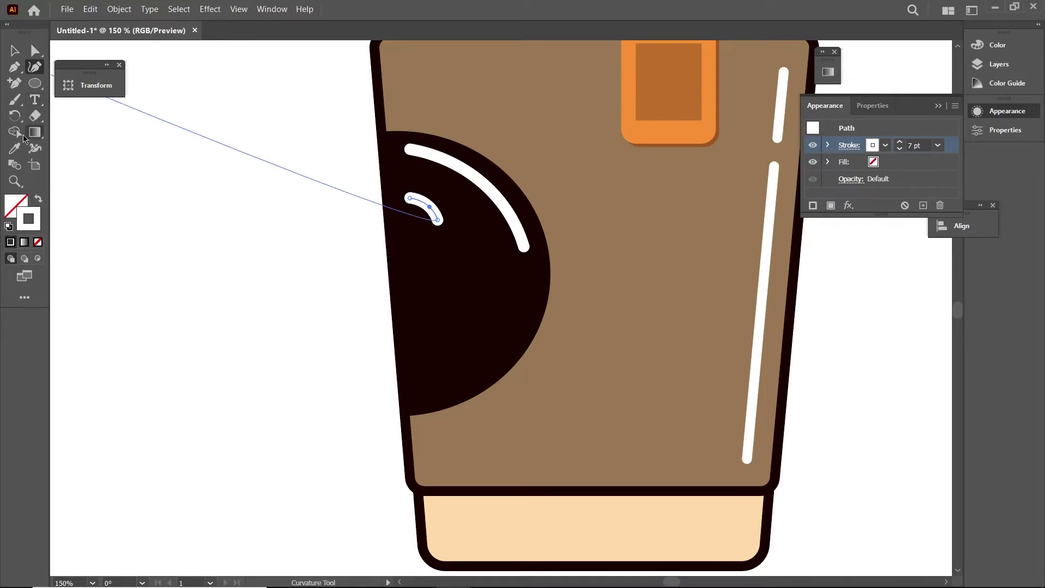
Try tapering the big arc's start with the Width tool, then undo the changes.
{"action": "left_click", "coordinate": [34, 149]}
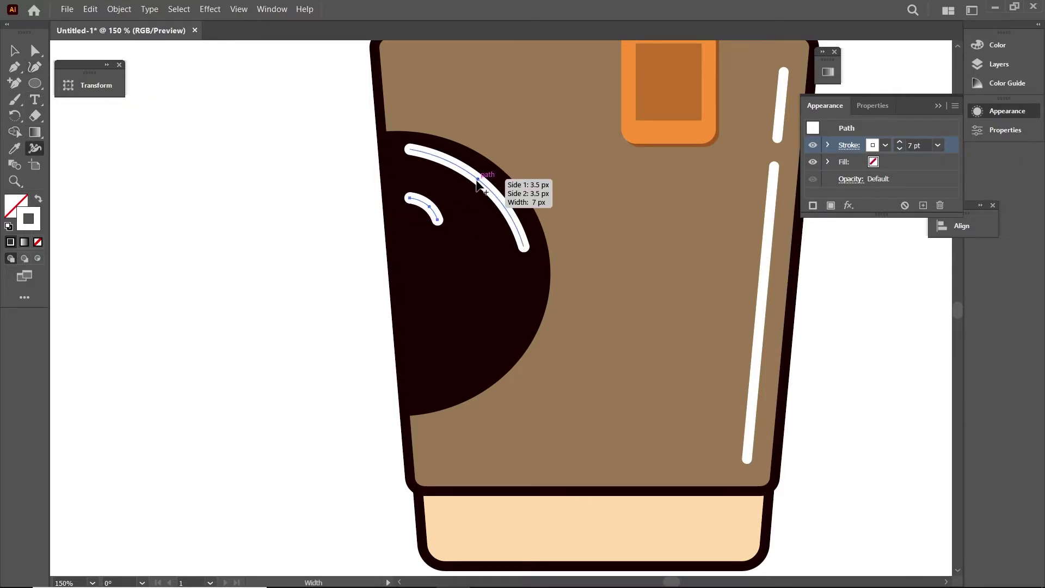
{"action": "scroll", "coordinate": [409, 148], "scroll_direction": "up", "scroll_amount": 1}
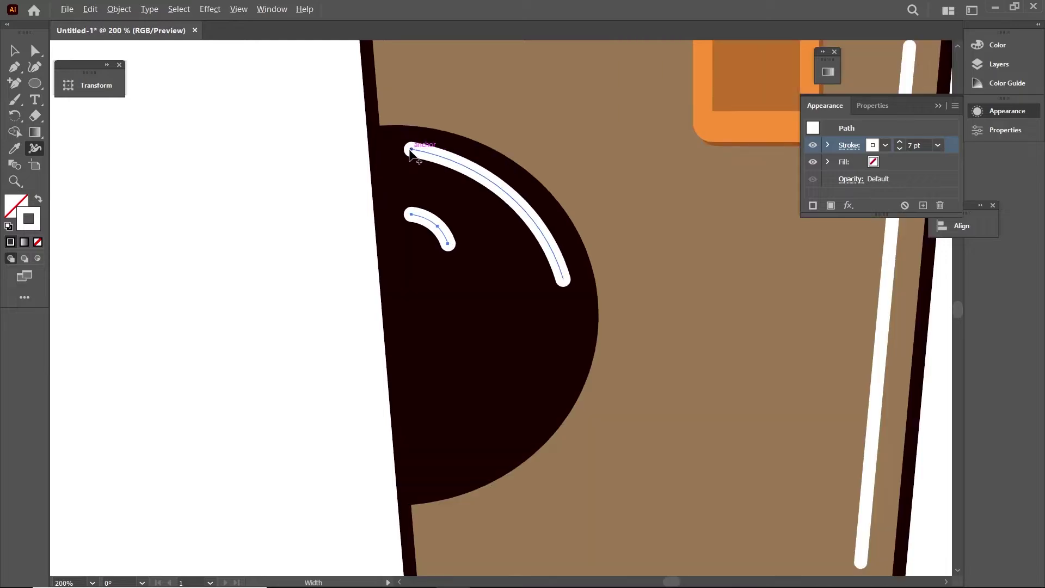
{"action": "scroll", "coordinate": [410, 148], "scroll_direction": "up", "scroll_amount": 1}
{"action": "key", "text": "ctrl+z"}
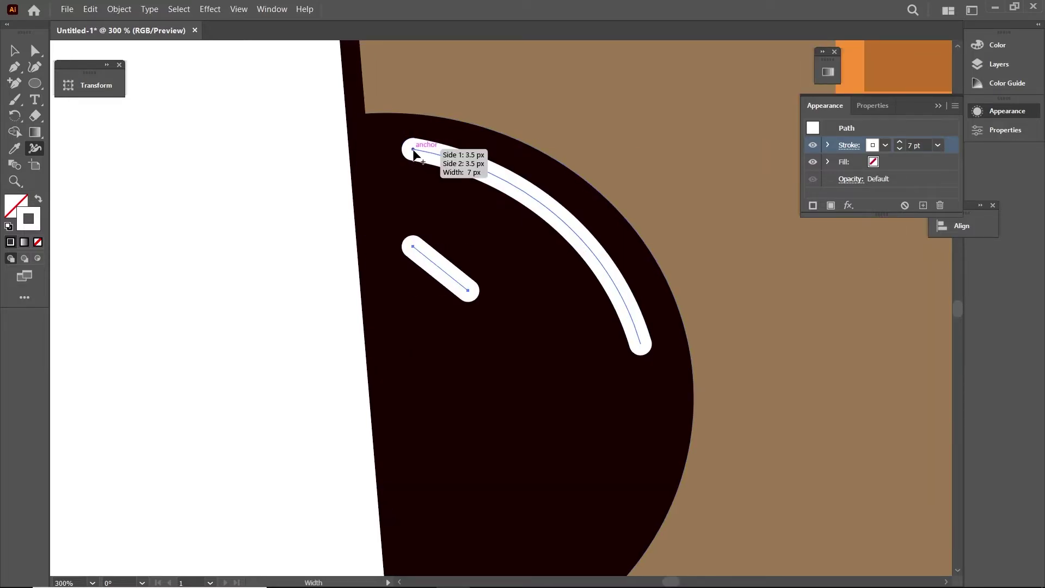
{"action": "left_click_drag", "start_coordinate": [419, 146], "coordinate": [410, 146]}
{"action": "key", "text": "ctrl+z"}
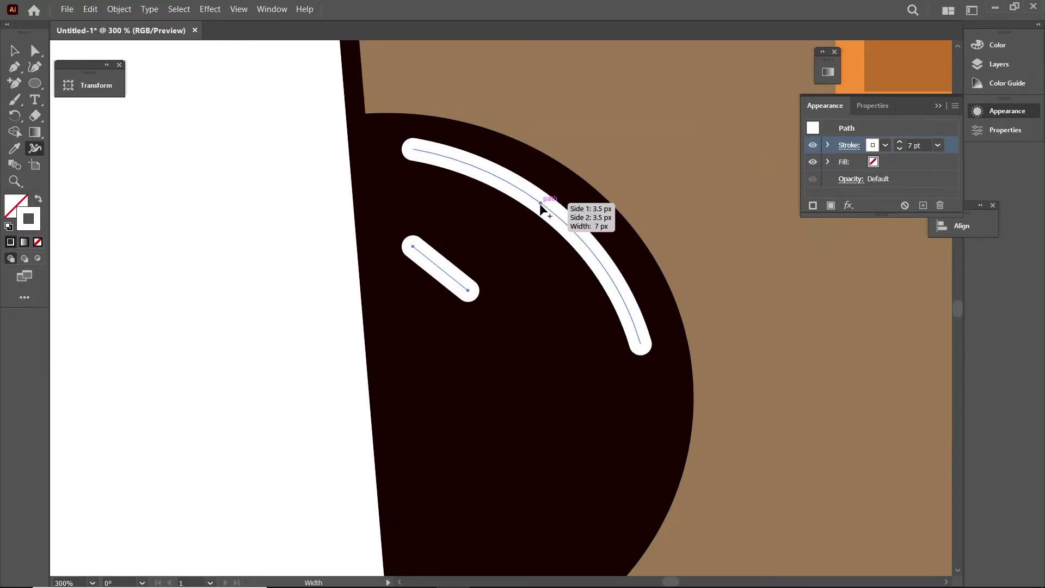
{"action": "left_click_drag", "start_coordinate": [415, 146], "coordinate": [462, 159]}
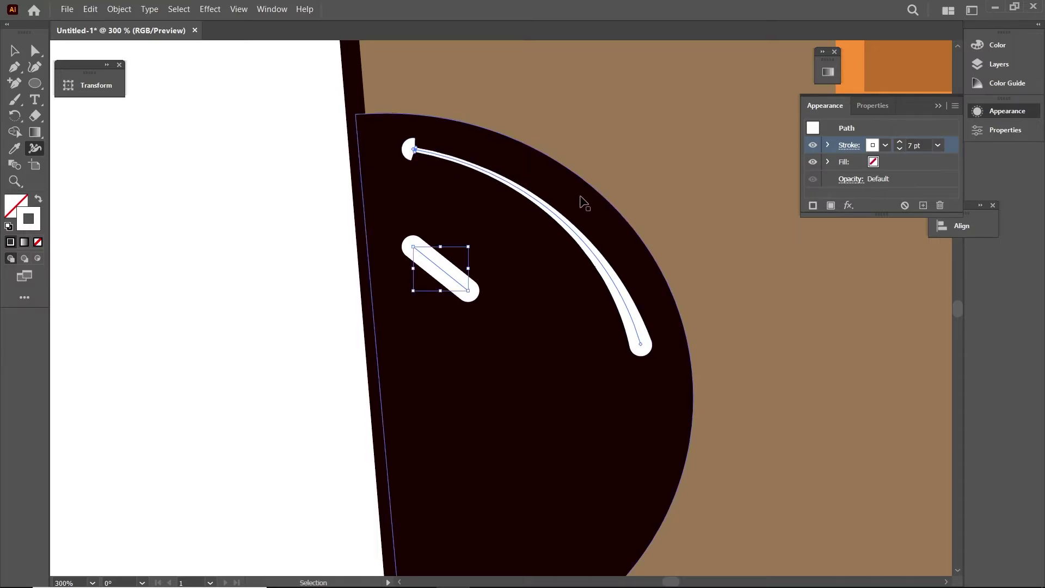
{"action": "key", "text": "ctrl+z"}
Reposition the small highlight stroke and bend it into a curve.
{"action": "left_click", "coordinate": [15, 50]}
{"action": "left_click", "coordinate": [427, 233]}
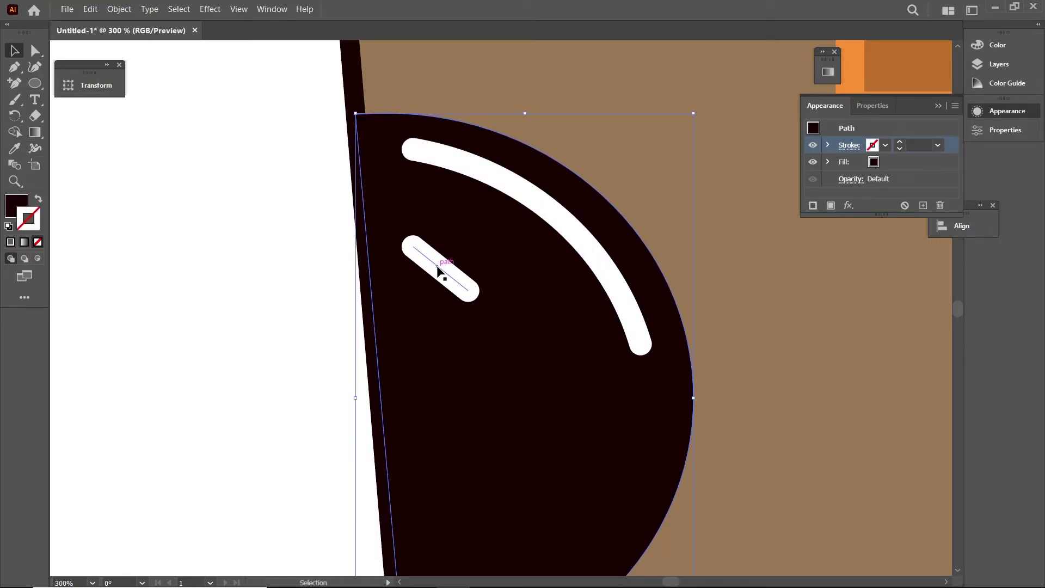
{"action": "left_click", "coordinate": [437, 266]}
{"action": "key", "text": "a"}
{"action": "left_click_drag", "start_coordinate": [438, 270], "coordinate": [459, 261]}
{"action": "left_click", "coordinate": [34, 67]}
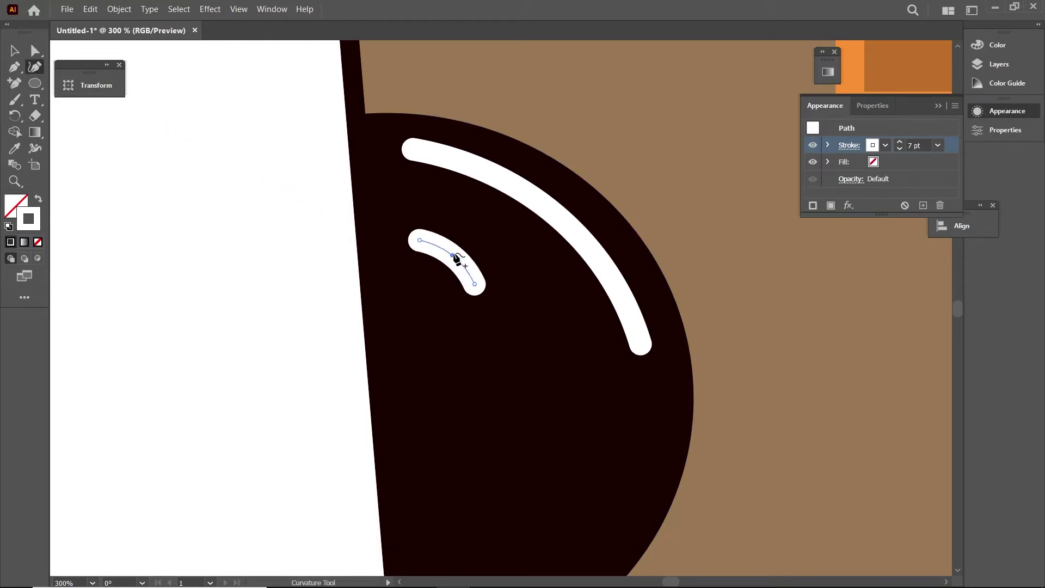
{"action": "key", "text": "ctrl+minus"}
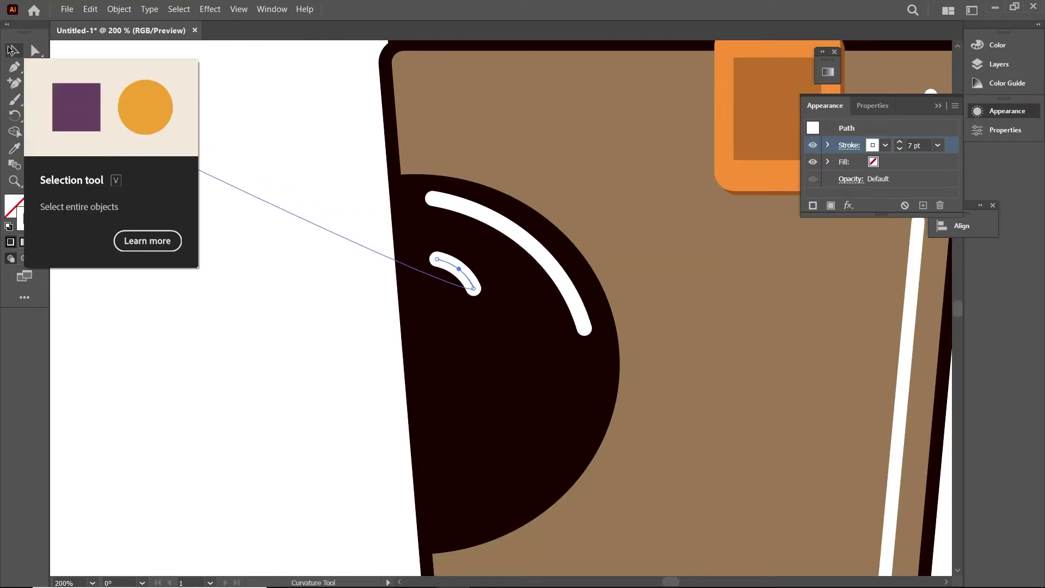
Draw a new highlight stroke lower in the circle and bend it into an arc.
{"action": "left_click", "coordinate": [16, 70]}
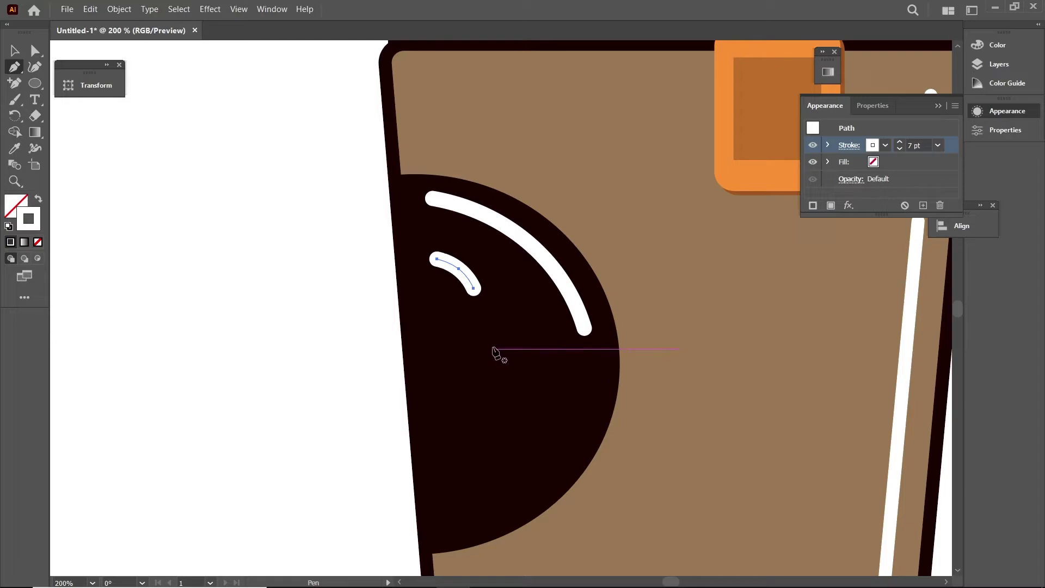
{"action": "left_click", "coordinate": [494, 349]}
{"action": "left_click", "coordinate": [455, 467]}
{"action": "key", "text": "shift+grave"}
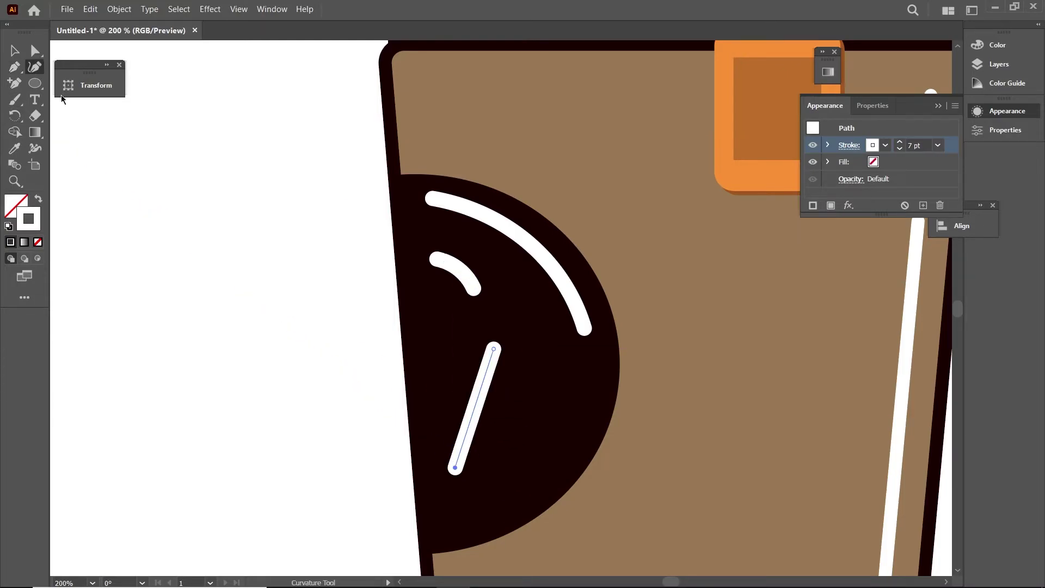
{"action": "left_click_drag", "start_coordinate": [478, 407], "coordinate": [497, 415]}
{"action": "scroll", "coordinate": [498, 416], "scroll_direction": "down", "scroll_amount": 1}
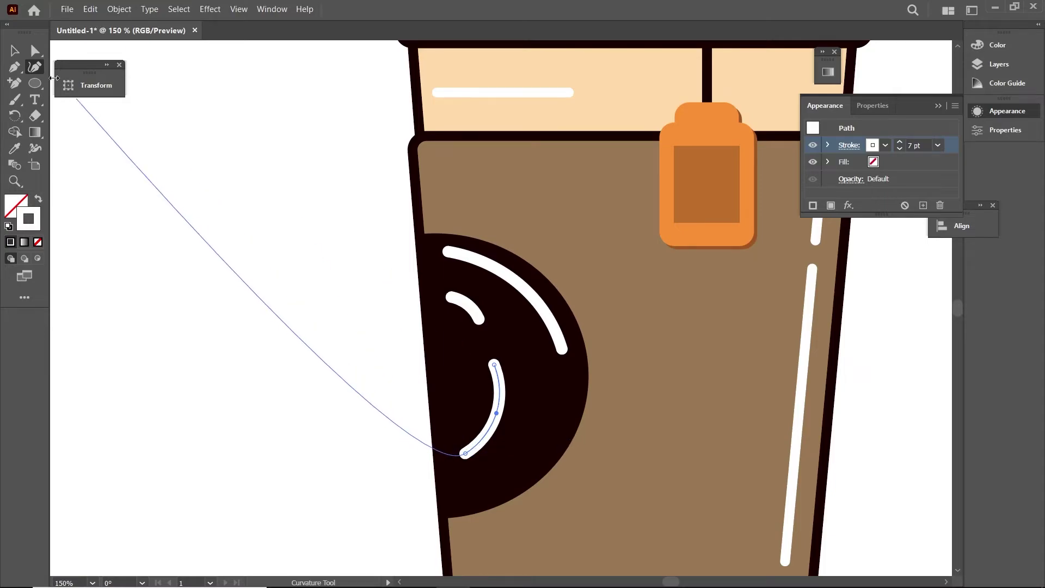
Add a short curved highlight stroke near the circle's bottom.
{"action": "left_click", "coordinate": [14, 66]}
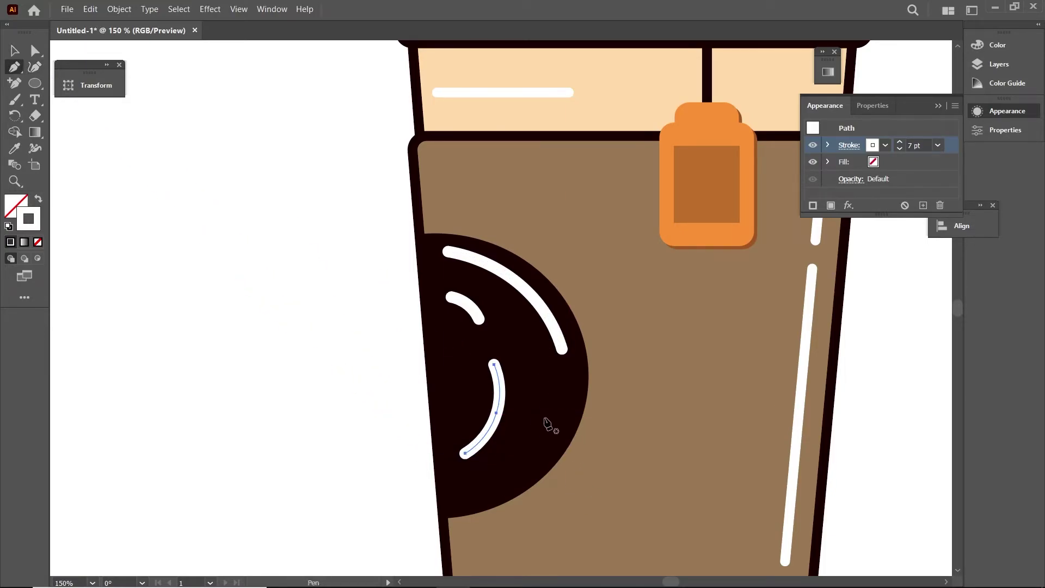
{"action": "scroll", "coordinate": [541, 350], "scroll_direction": "down", "scroll_amount": 1}
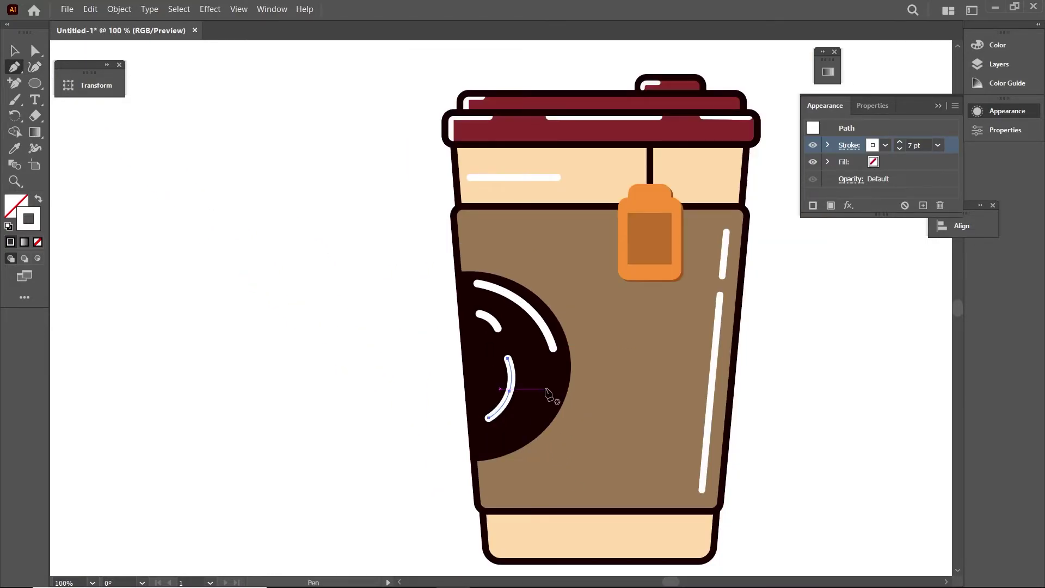
{"action": "left_click", "coordinate": [541, 402]}
{"action": "left_click", "coordinate": [514, 430]}
{"action": "scroll", "coordinate": [520, 423], "scroll_direction": "up", "scroll_amount": 1}
{"action": "key", "text": "shift+grave"}
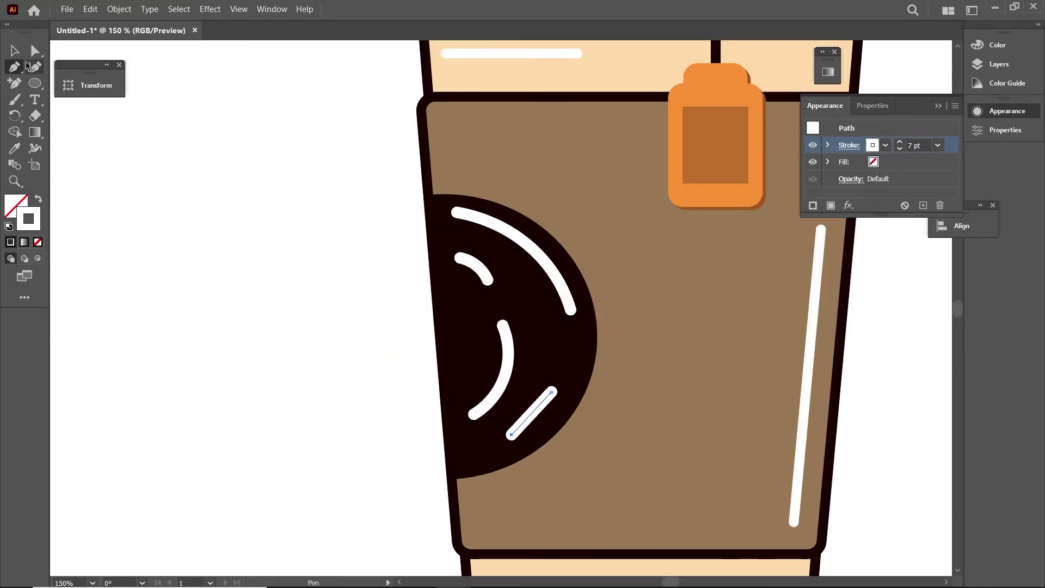
{"action": "left_click_drag", "start_coordinate": [542, 410], "coordinate": [538, 419]}
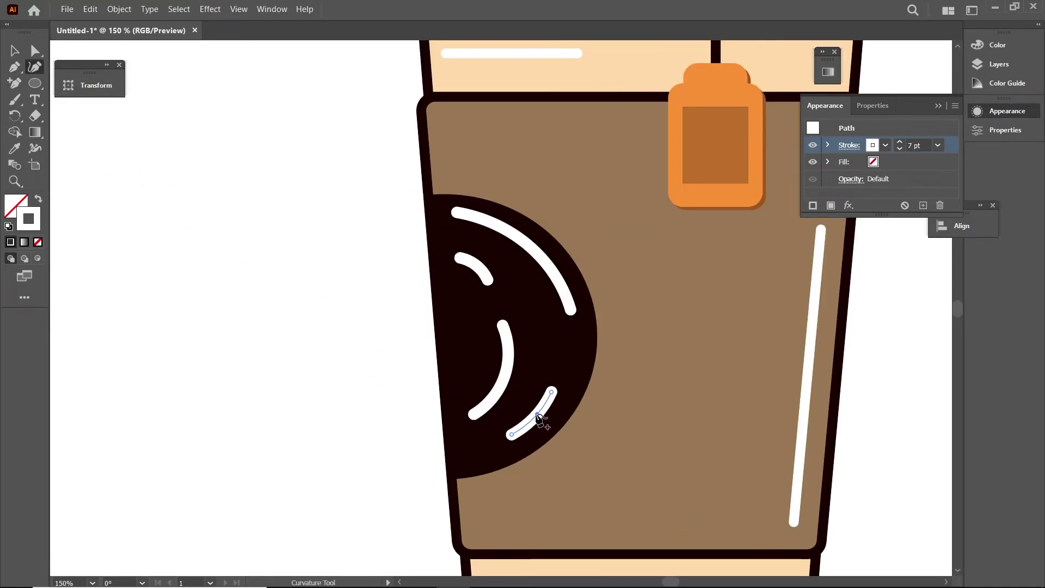
Deselect the finished highlights and select the brown cup sleeve.
{"action": "left_click", "coordinate": [15, 50]}
{"action": "left_click", "coordinate": [493, 335]}
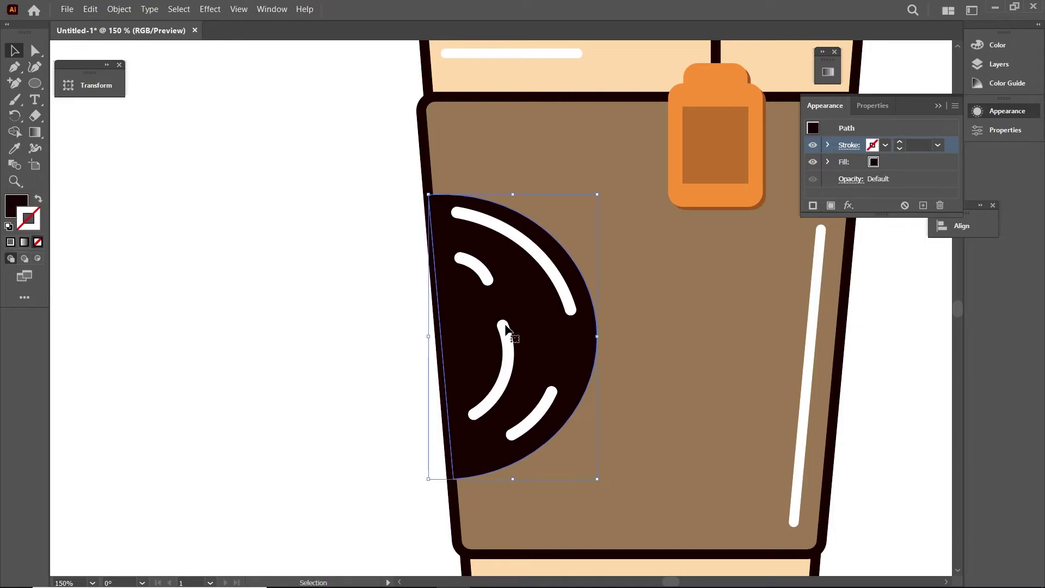
{"action": "left_click", "coordinate": [663, 340]}
{"action": "scroll", "coordinate": [663, 340], "scroll_direction": "down", "scroll_amount": 1}
{"action": "scroll", "coordinate": [663, 339], "scroll_direction": "down", "scroll_amount": 1}
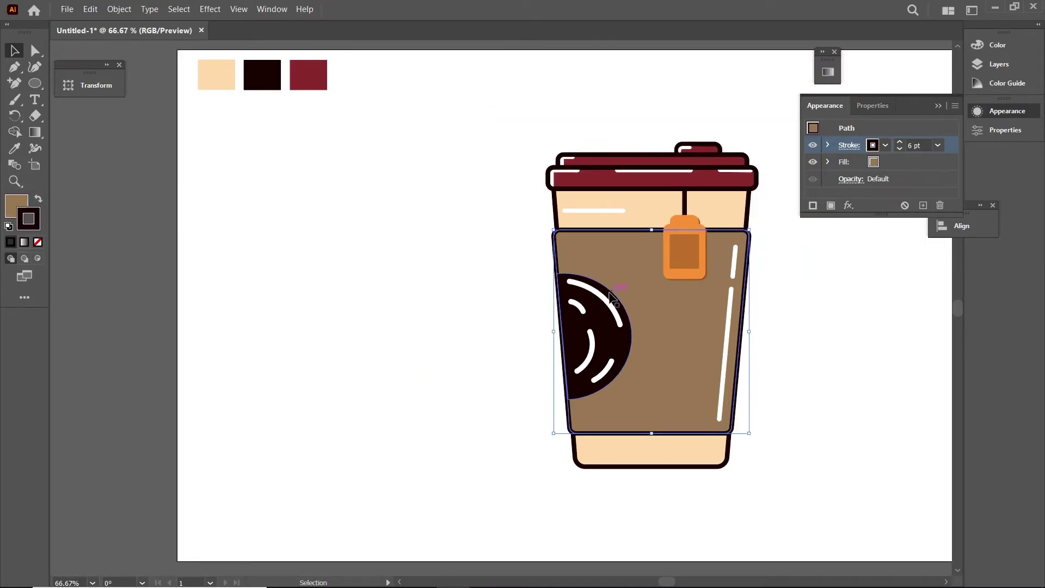
Rotate the short lower white arc slightly.
{"action": "left_click", "coordinate": [607, 365]}
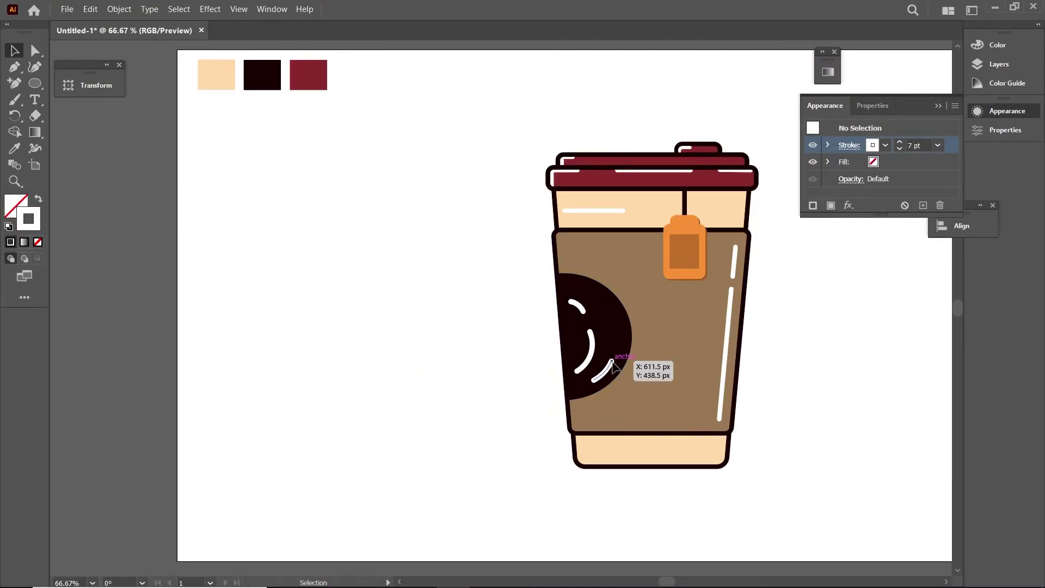
{"action": "scroll", "coordinate": [620, 364], "scroll_direction": "up", "scroll_amount": 2}
{"action": "left_click_drag", "start_coordinate": [605, 356], "coordinate": [604, 353]}
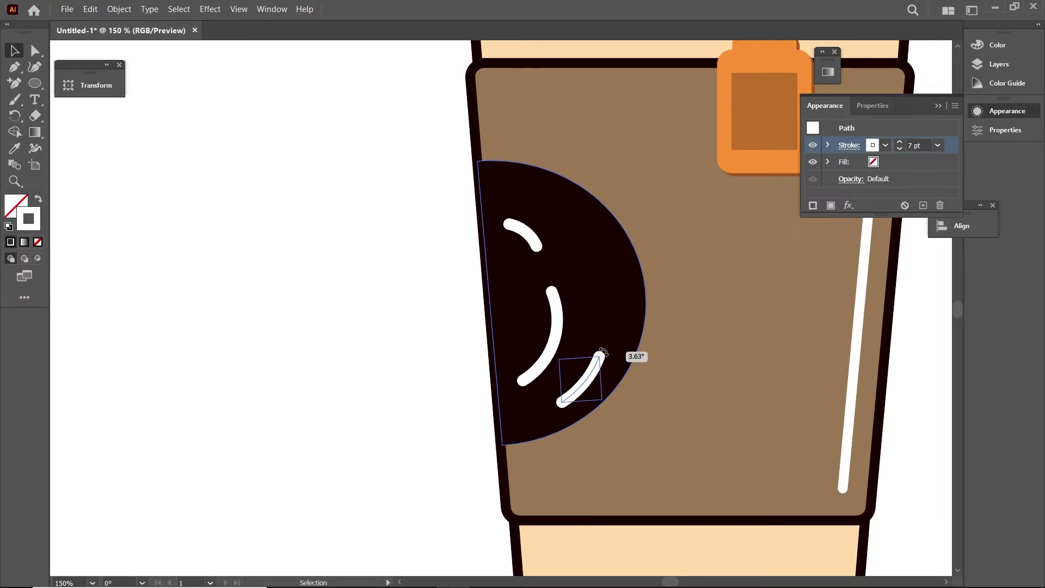
{"action": "left_click", "coordinate": [637, 353]}
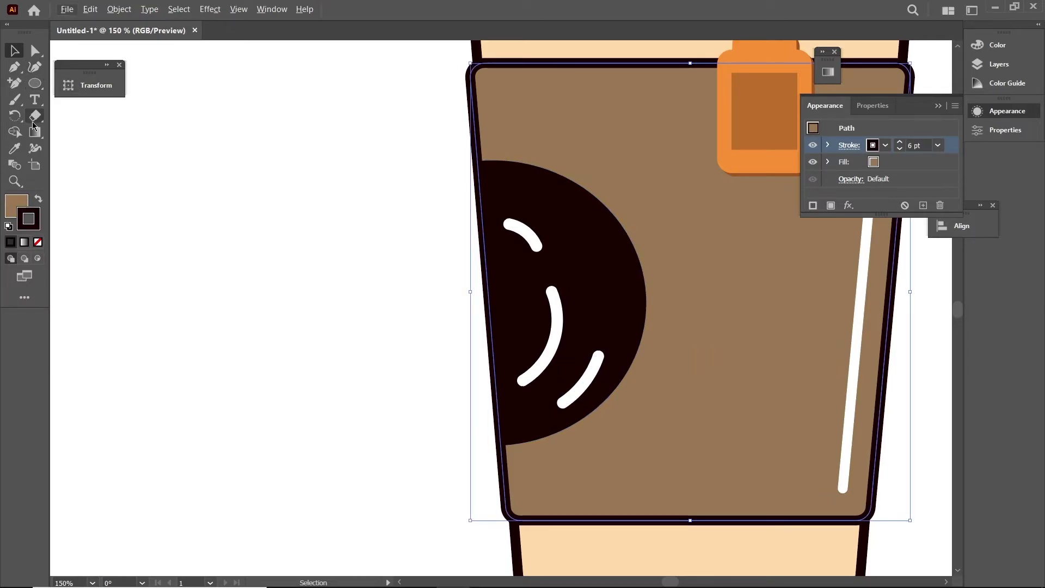
Widen the lower highlight's middle and taper its top and bottom ends to points.
{"action": "left_click", "coordinate": [35, 149]}
{"action": "scroll", "coordinate": [501, 304], "scroll_direction": "up", "scroll_amount": 1}
{"action": "scroll", "coordinate": [502, 303], "scroll_direction": "up", "scroll_amount": 2}
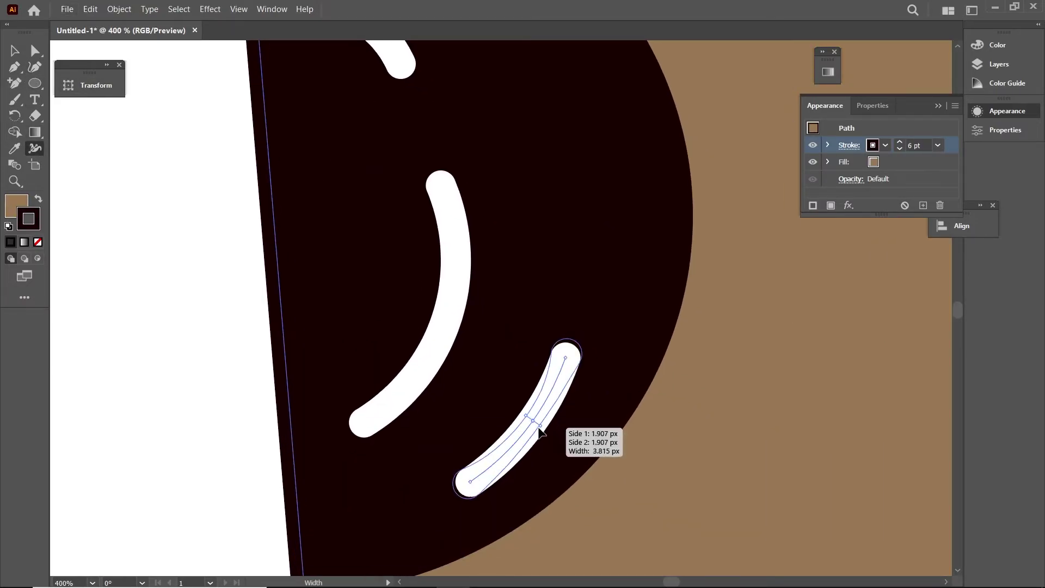
{"action": "left_click_drag", "start_coordinate": [539, 430], "coordinate": [580, 436]}
{"action": "left_click_drag", "start_coordinate": [577, 362], "coordinate": [566, 360]}
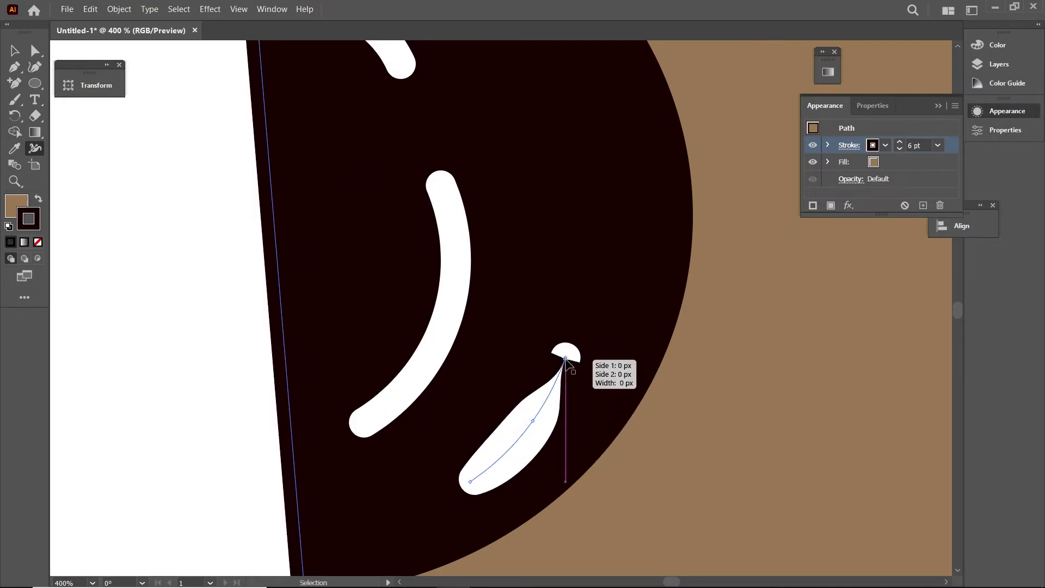
{"action": "key", "text": "ctrl+z"}
{"action": "key", "text": "ctrl+z"}
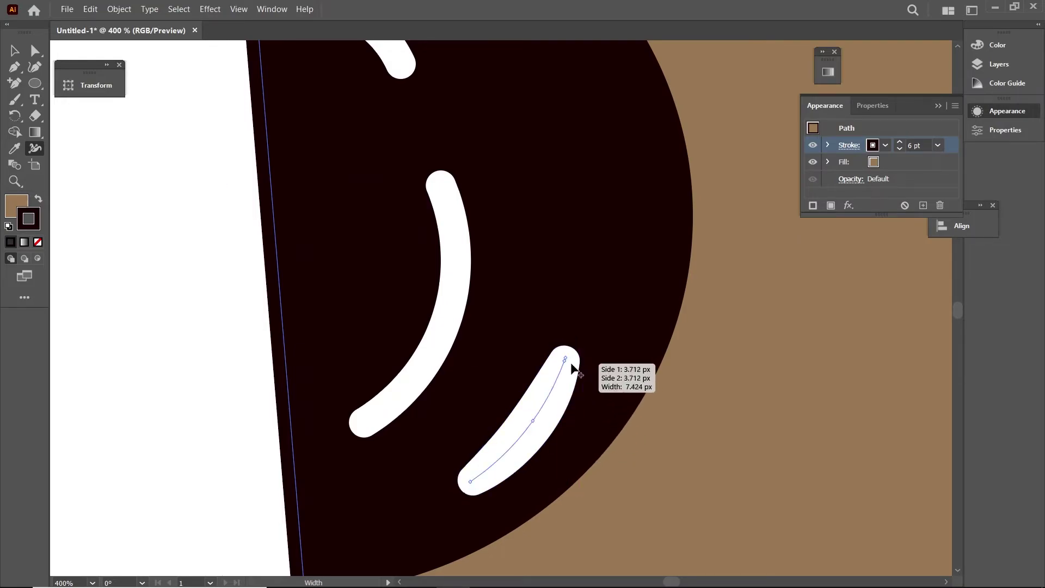
{"action": "left_click_drag", "start_coordinate": [571, 368], "coordinate": [573, 359]}
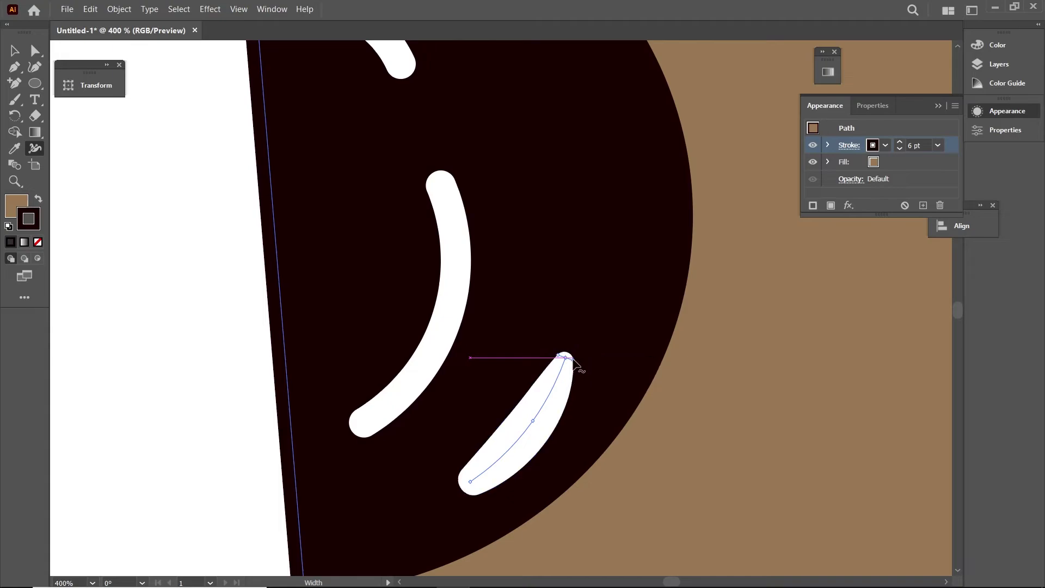
{"action": "left_click_drag", "start_coordinate": [471, 490], "coordinate": [473, 491]}
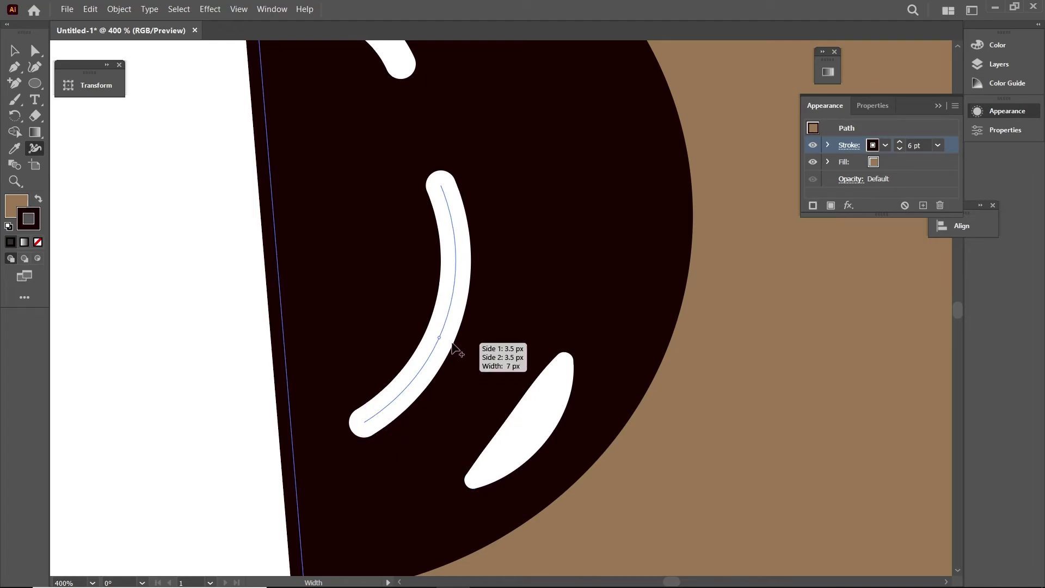
Thicken the middle white arc's centre and taper both its ends to thin points.
{"action": "left_click_drag", "start_coordinate": [450, 302], "coordinate": [474, 309]}
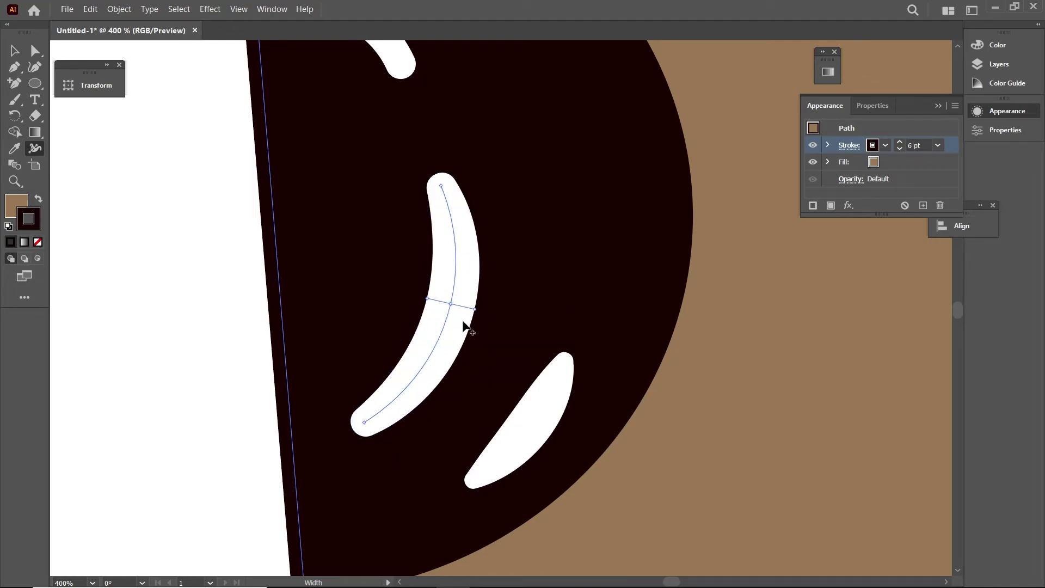
{"action": "left_click_drag", "start_coordinate": [373, 435], "coordinate": [366, 425]}
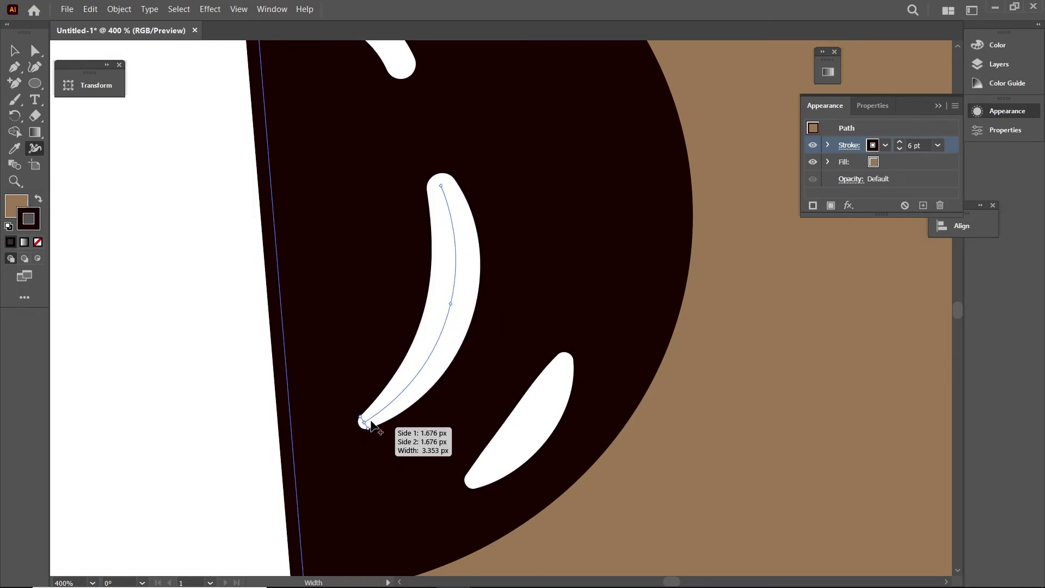
{"action": "left_click_drag", "start_coordinate": [454, 182], "coordinate": [444, 183]}
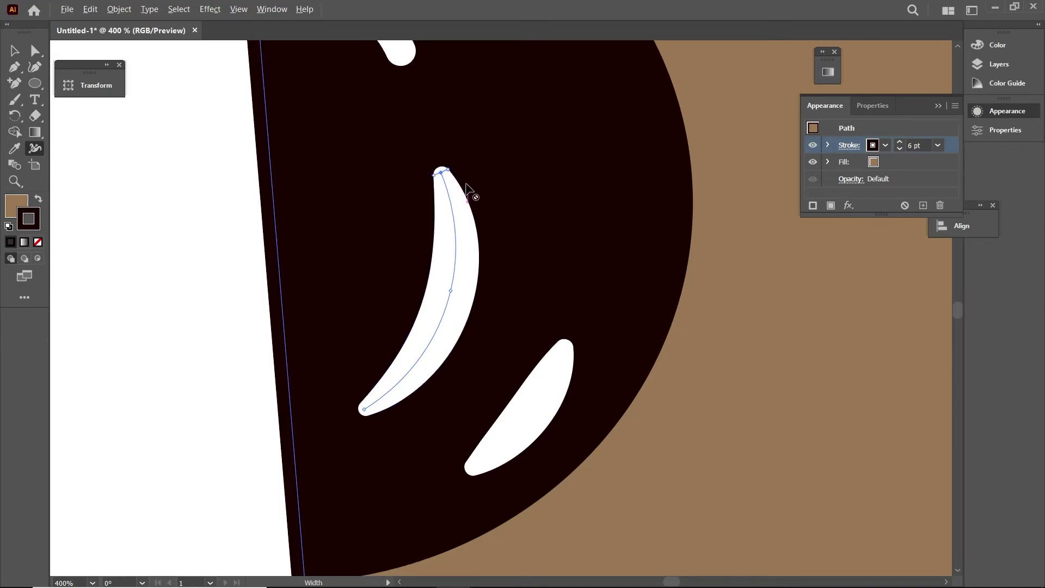
{"action": "scroll", "coordinate": [473, 191], "scroll_direction": "down", "scroll_amount": 2}
{"action": "key", "text": "v"}
{"action": "left_click", "coordinate": [396, 112]}
{"action": "scroll", "coordinate": [396, 111], "scroll_direction": "down", "scroll_amount": 1}
Draw a new curved arc along the top edge of the dark semicircle.
{"action": "scroll", "coordinate": [381, 98], "scroll_direction": "up", "scroll_amount": 2}
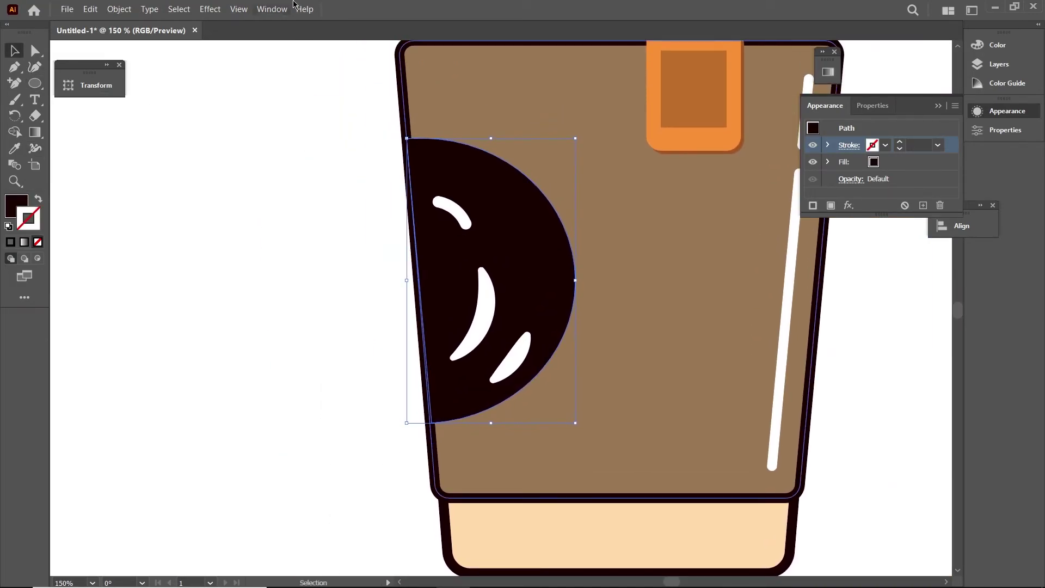
{"action": "left_click", "coordinate": [15, 67]}
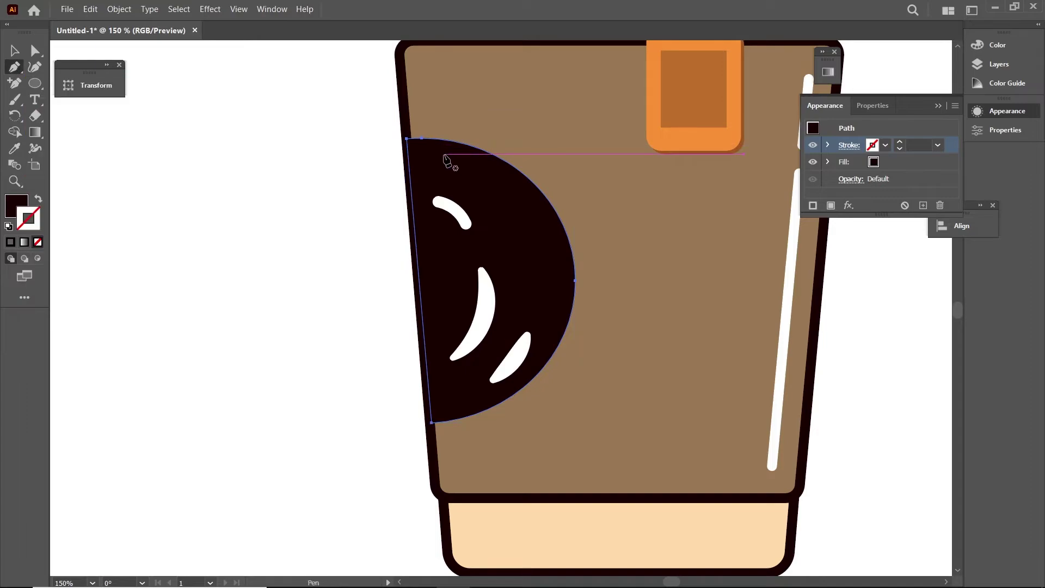
{"action": "left_click", "coordinate": [438, 161]}
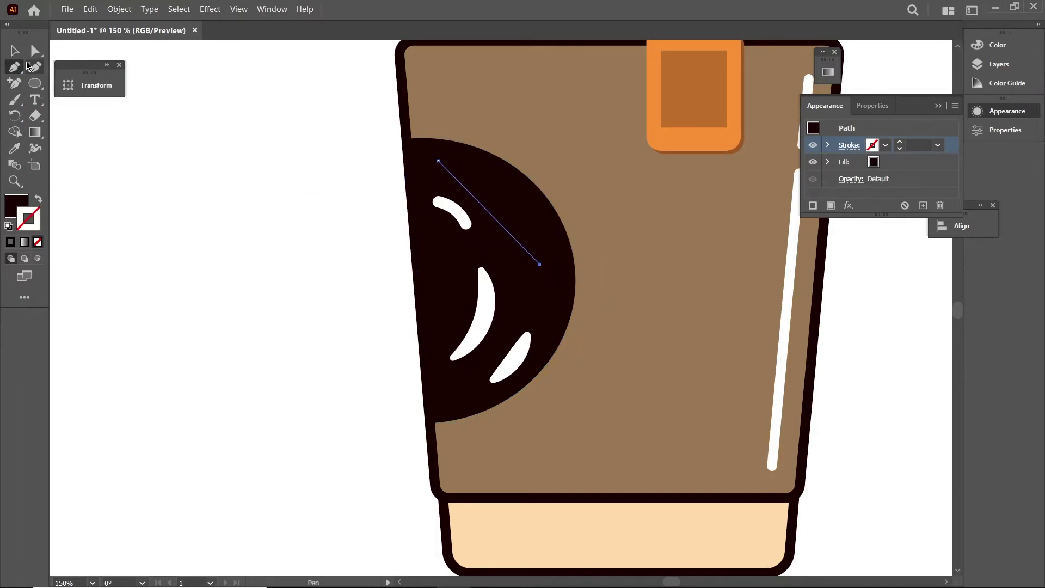
{"action": "left_click", "coordinate": [33, 66]}
{"action": "left_click_drag", "start_coordinate": [490, 212], "coordinate": [496, 191]}
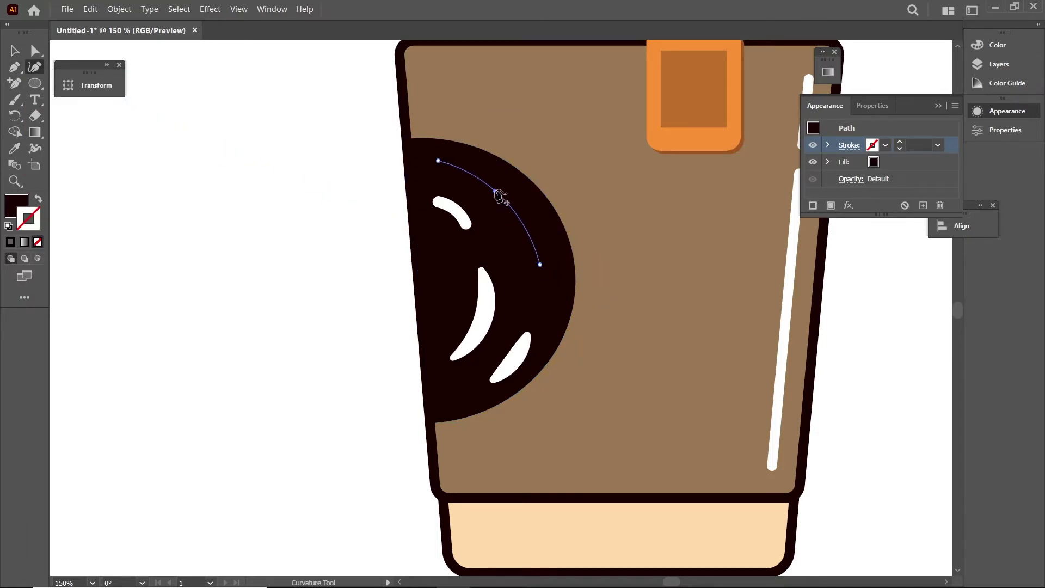
Give the new arc a white 7 pt stroke and no fill.
{"action": "left_click", "coordinate": [885, 145]}
{"action": "left_click", "coordinate": [756, 166]}
{"action": "key", "text": "Return"}
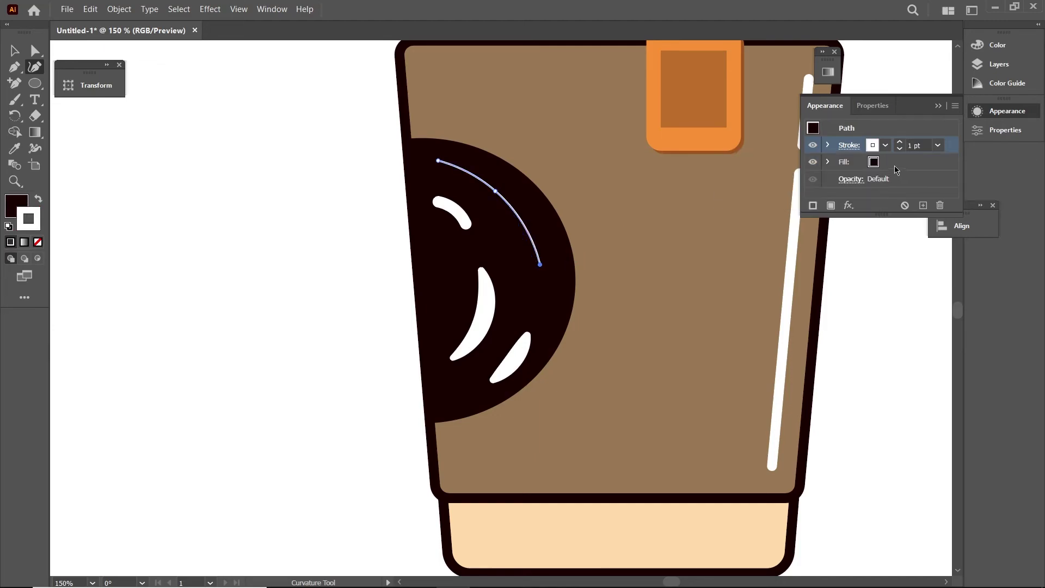
{"action": "left_click", "coordinate": [880, 167]}
{"action": "left_click", "coordinate": [747, 181]}
{"action": "key", "text": "Return"}
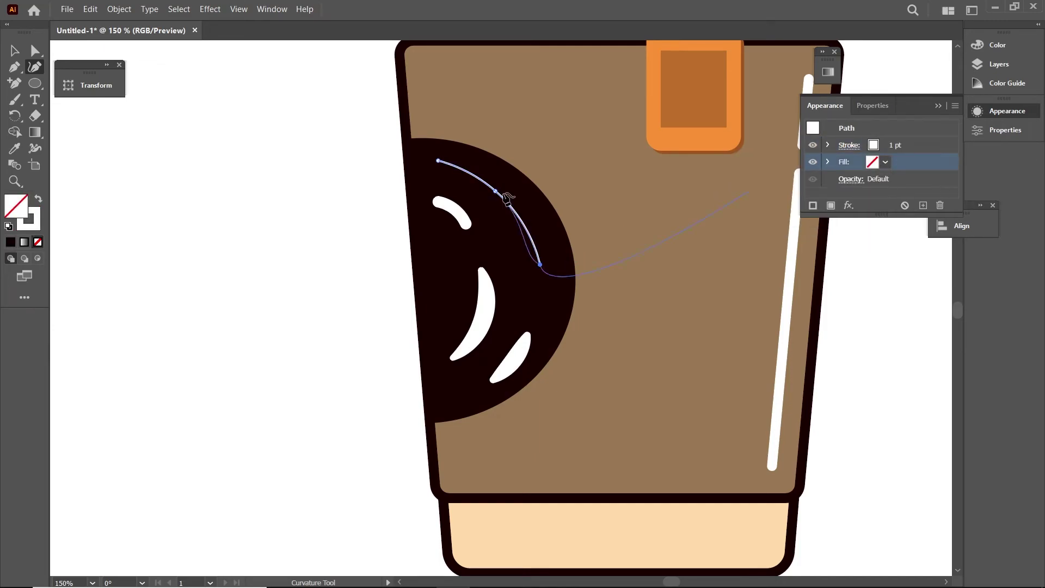
{"action": "left_click", "coordinate": [896, 145]}
{"action": "type", "text": "7"}
{"action": "key", "text": "Return"}
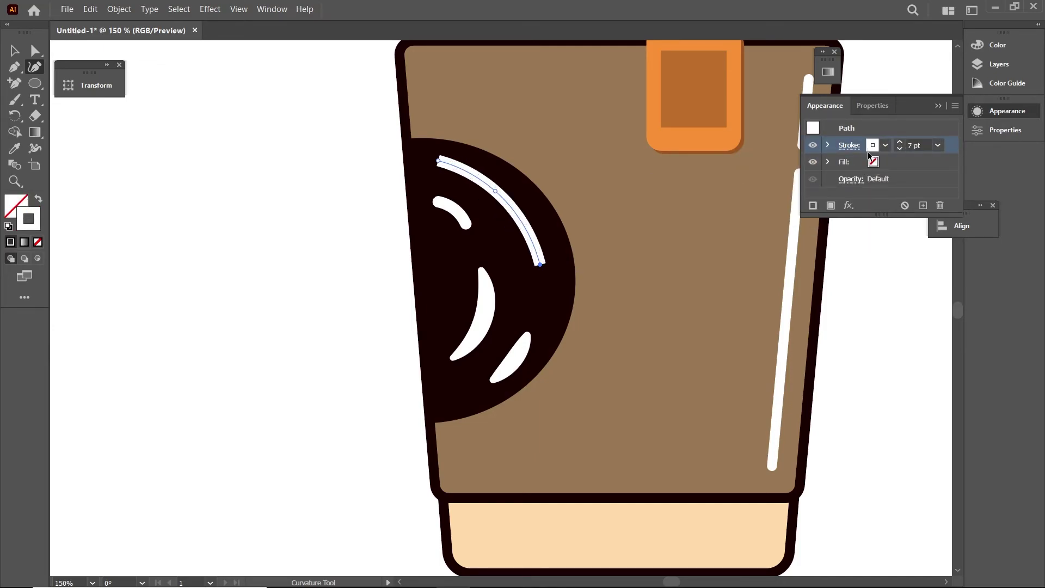
{"action": "left_click", "coordinate": [852, 146]}
Rotate the long arc to follow the circle edge and taper its end.
{"action": "key", "text": "v"}
{"action": "left_click_drag", "start_coordinate": [433, 159], "coordinate": [437, 154]}
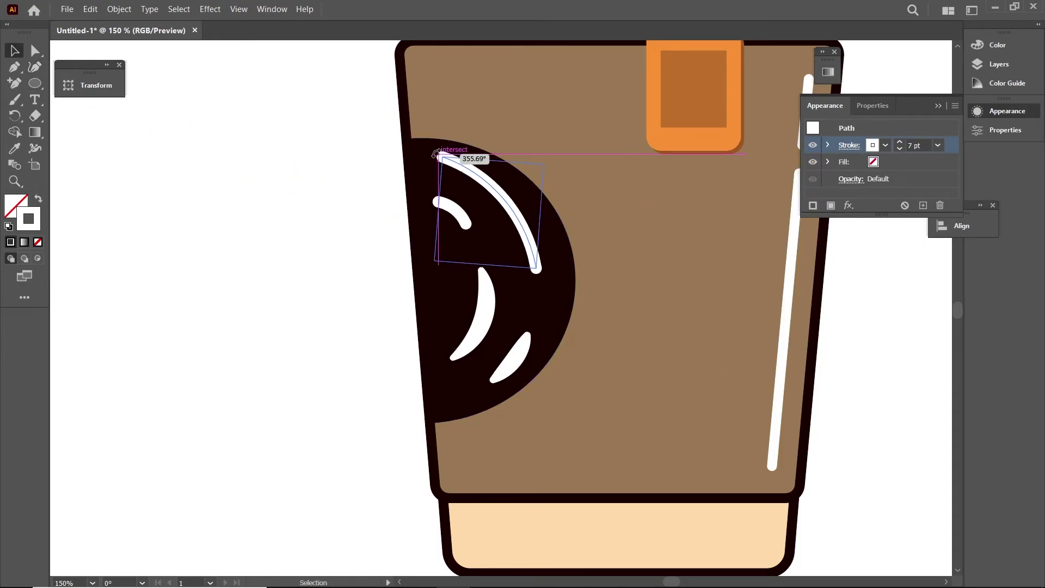
{"action": "left_click", "coordinate": [673, 215]}
{"action": "key", "text": "ctrl+equal"}
{"action": "left_click", "coordinate": [37, 148]}
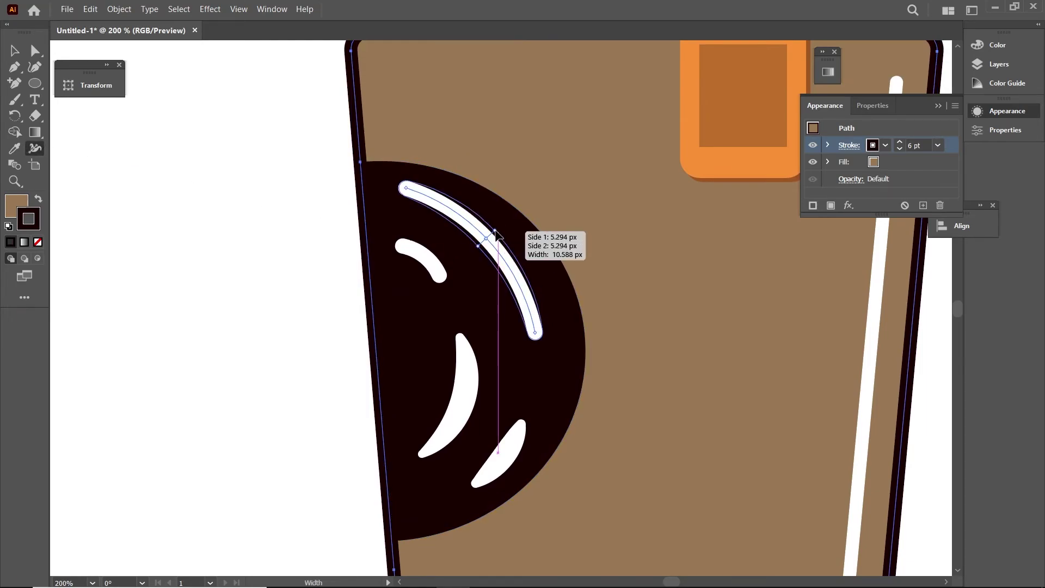
{"action": "key", "text": "ctrl+equal"}
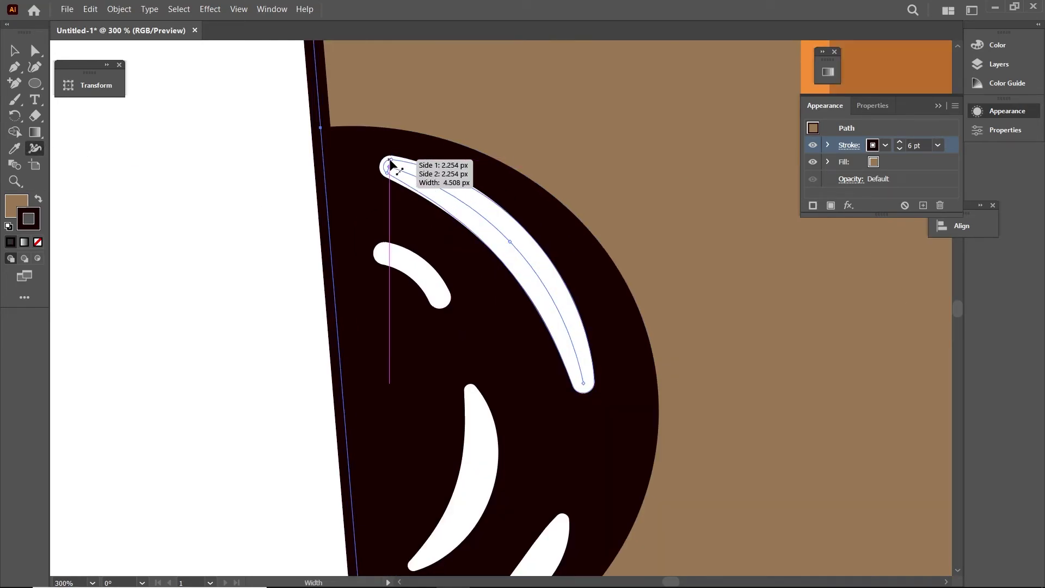
{"action": "left_click_drag", "start_coordinate": [593, 384], "coordinate": [589, 383]}
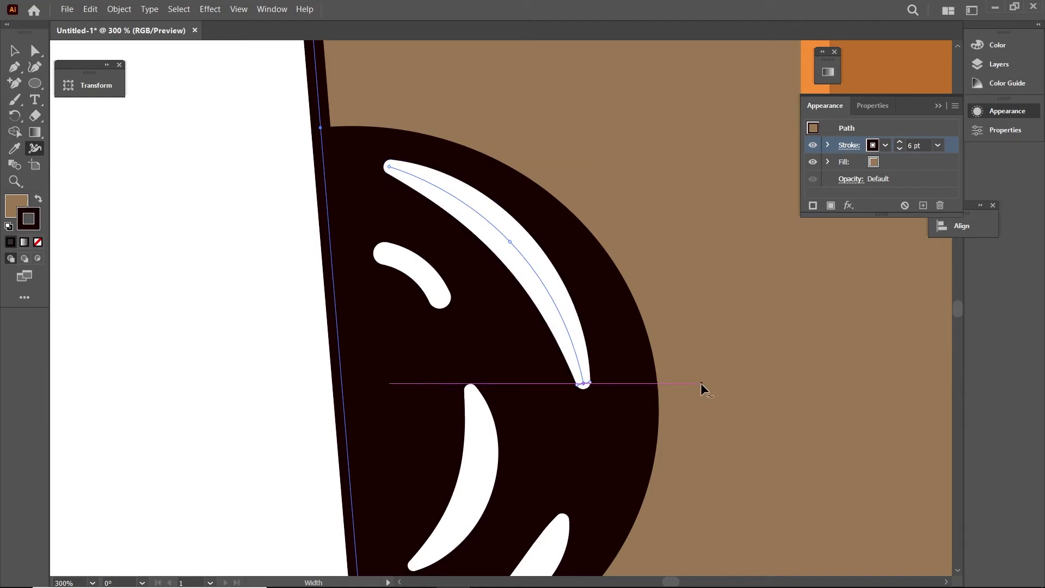
Slim the small white arc and taper both its ends to points.
{"action": "scroll", "coordinate": [701, 383], "scroll_direction": "down", "scroll_amount": 3, "text": "alt"}
{"action": "scroll", "coordinate": [510, 300], "scroll_direction": "up", "scroll_amount": 4, "text": "alt"}
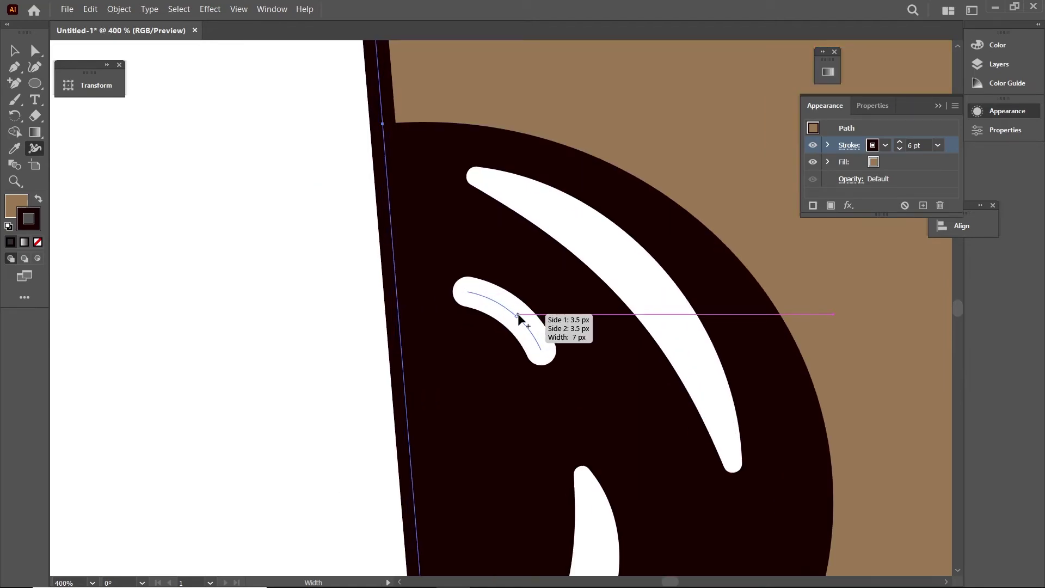
{"action": "left_click_drag", "start_coordinate": [517, 312], "coordinate": [524, 306]}
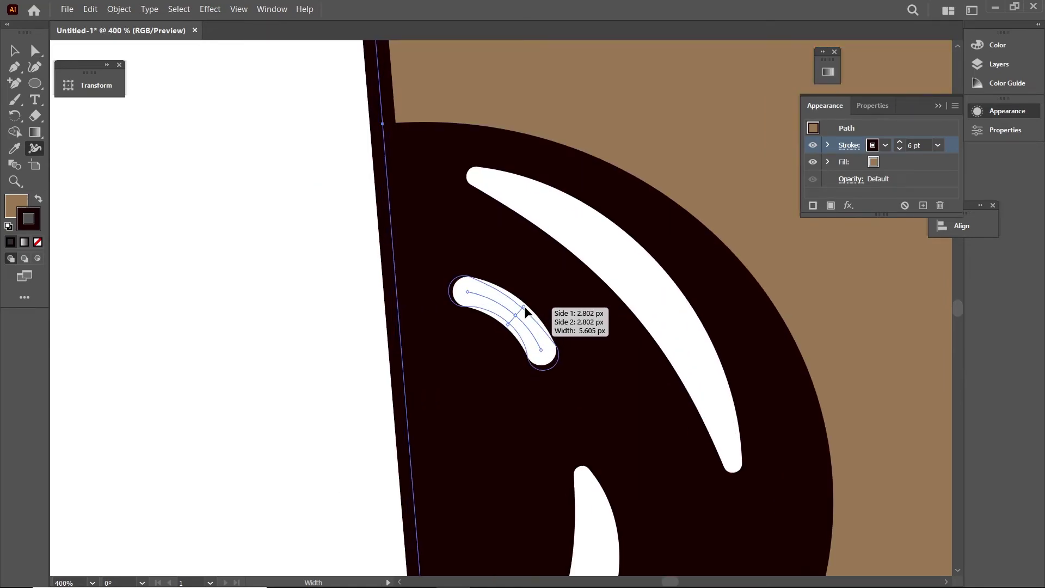
{"action": "left_click_drag", "start_coordinate": [540, 350], "coordinate": [551, 346]}
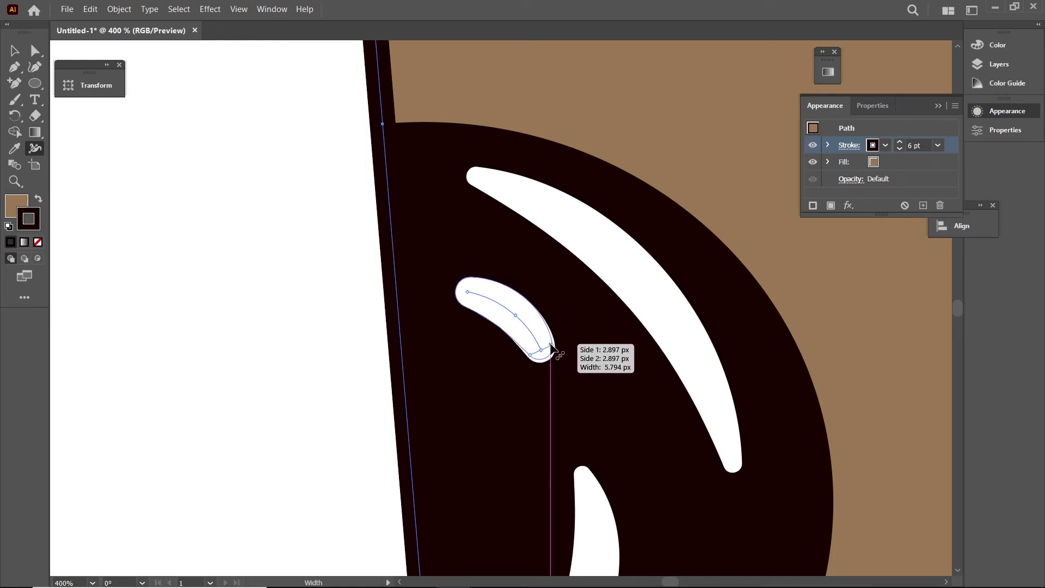
{"action": "left_click_drag", "start_coordinate": [467, 290], "coordinate": [472, 285]}
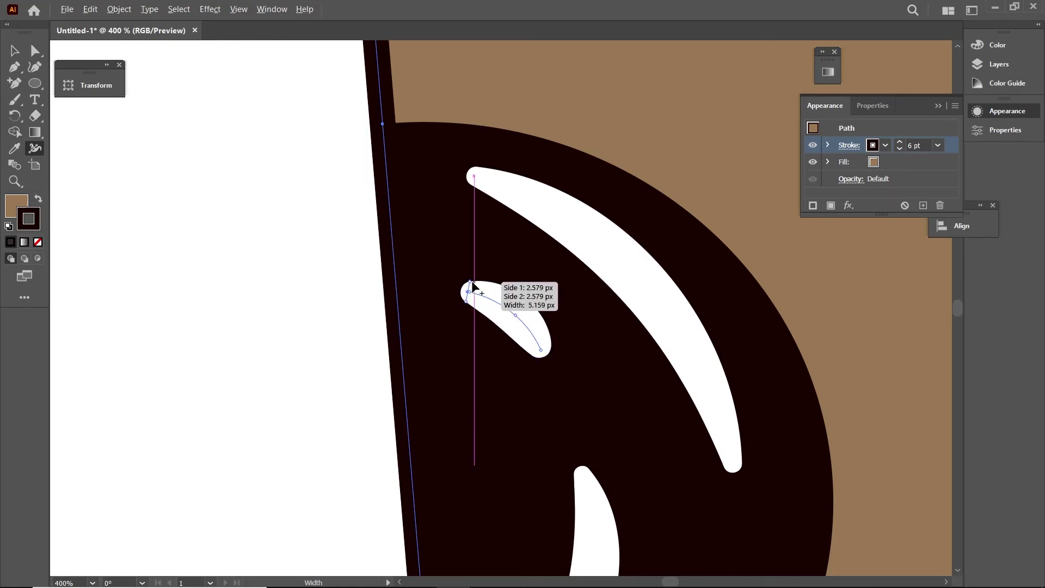
{"action": "scroll", "coordinate": [472, 285], "scroll_direction": "down", "scroll_amount": 3}
{"action": "key", "text": "l"}
{"action": "scroll", "coordinate": [249, 217], "scroll_direction": "down", "scroll_amount": 1}
Draw an oval over the semicircle's left edge, filled slightly darker than the semicircle.
{"action": "left_click_drag", "start_coordinate": [338, 286], "coordinate": [429, 400]}
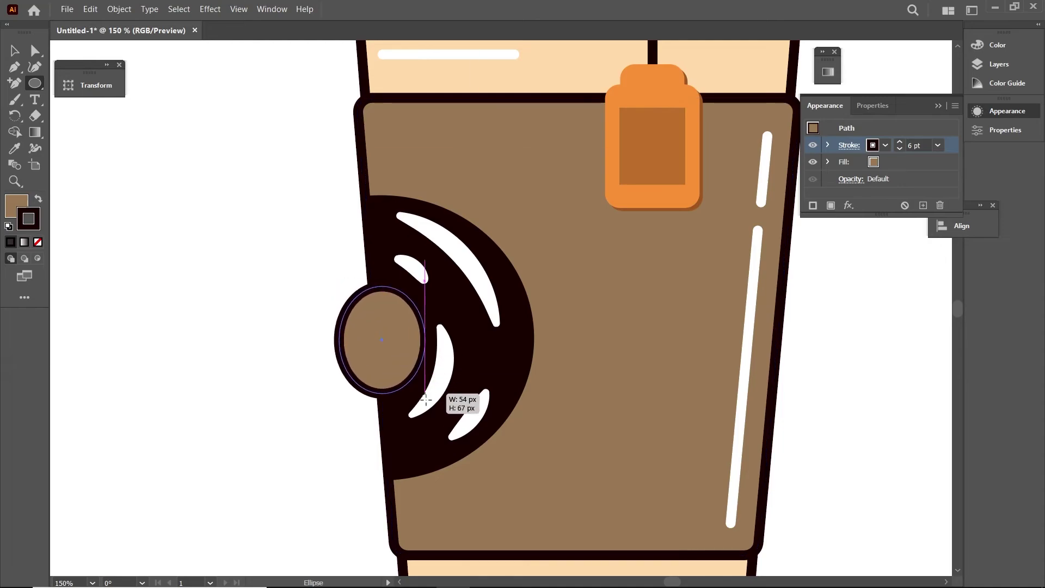
{"action": "key", "text": "i"}
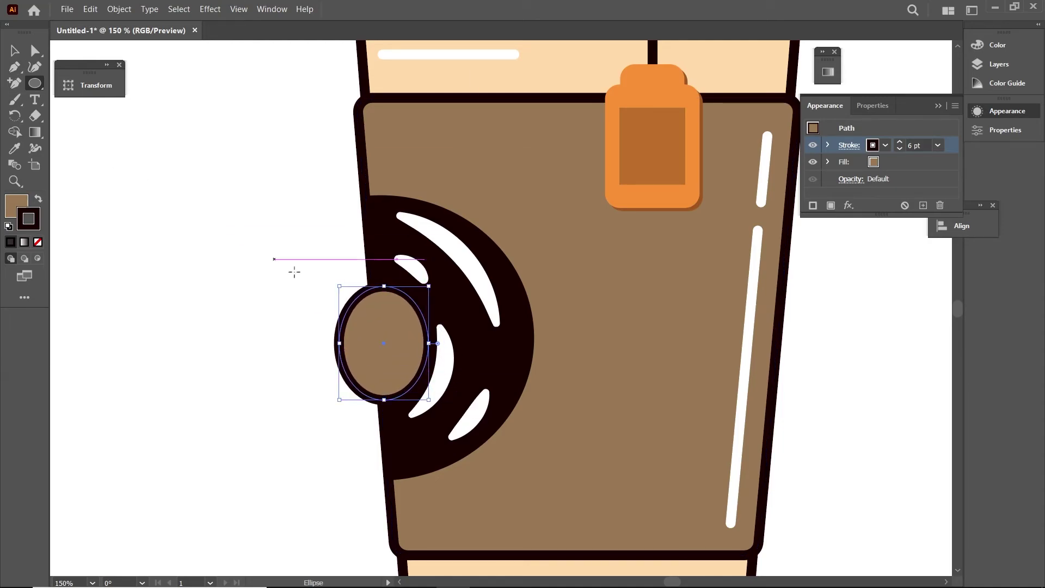
{"action": "left_click", "coordinate": [482, 335]}
{"action": "key", "text": "v"}
{"action": "left_click_drag", "start_coordinate": [412, 339], "coordinate": [399, 347]}
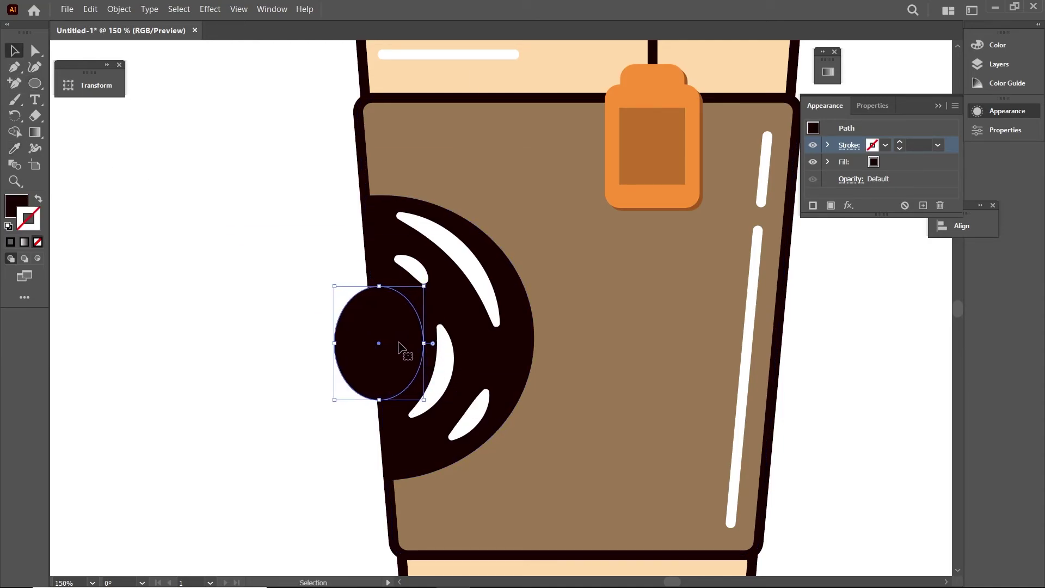
{"action": "double_click", "coordinate": [18, 209]}
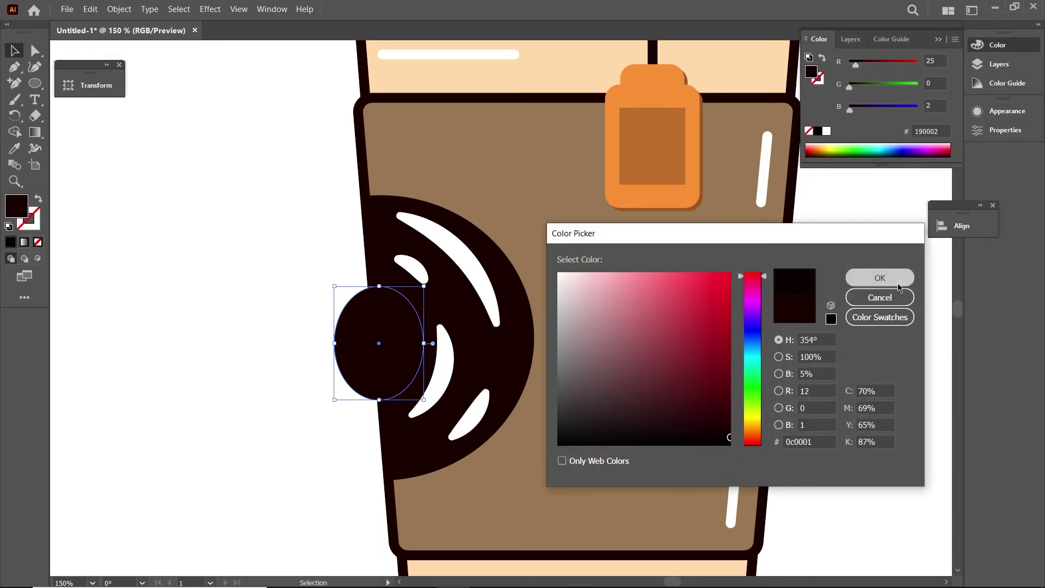
{"action": "left_click", "coordinate": [877, 276]}
Trim away the oval's part outside the semicircle with Shape Builder.
{"action": "left_click", "coordinate": [141, 192]}
{"action": "left_click", "coordinate": [413, 305]}
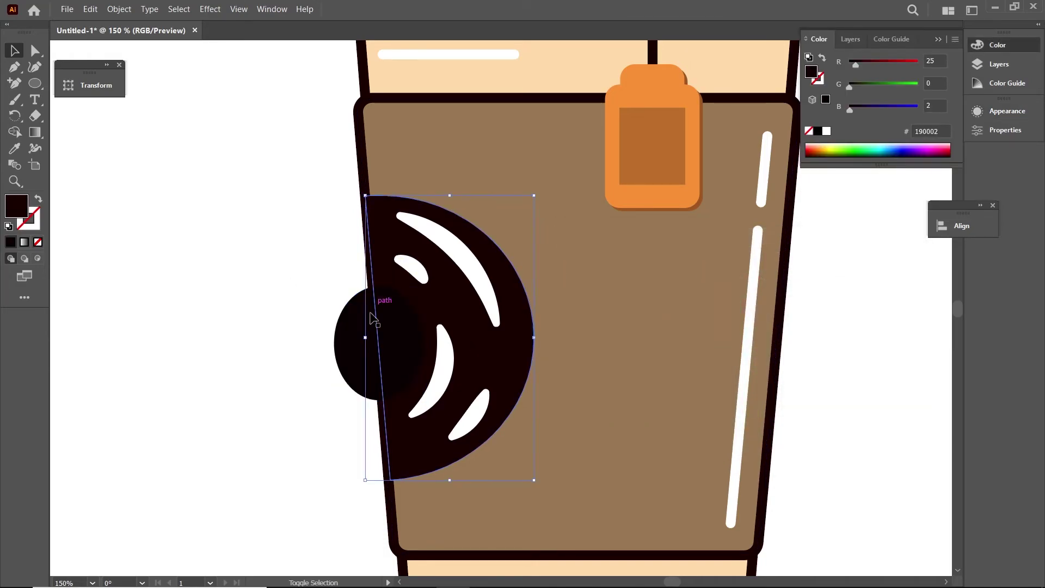
{"action": "left_click", "coordinate": [353, 343], "text": "shift"}
{"action": "left_click", "coordinate": [15, 132]}
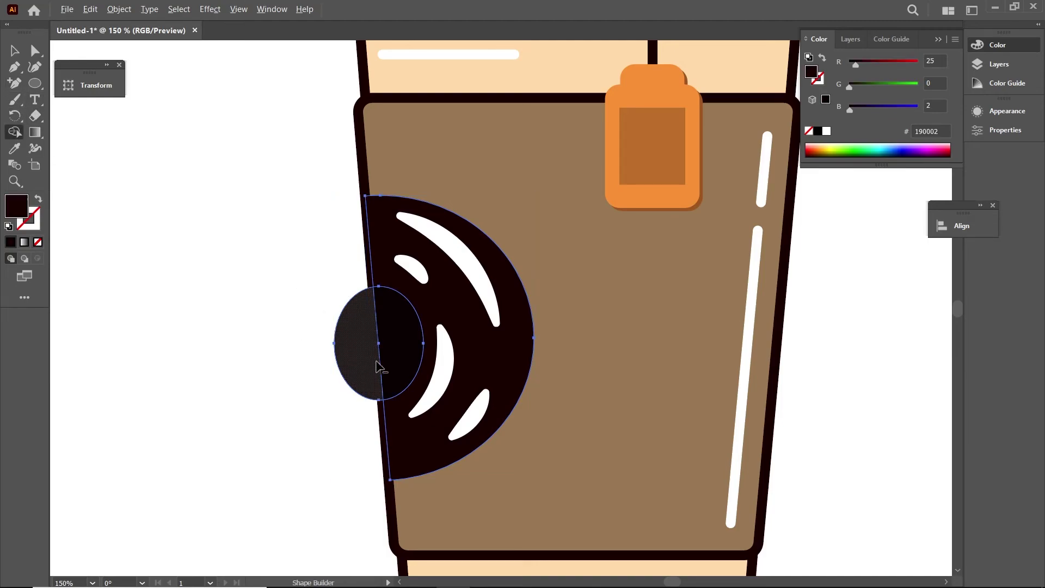
{"action": "left_click", "coordinate": [354, 343], "text": "alt"}
{"action": "left_click", "coordinate": [15, 50]}
{"action": "left_click", "coordinate": [194, 194]}
{"action": "scroll", "coordinate": [202, 202], "scroll_direction": "down", "scroll_amount": 1}
{"action": "scroll", "coordinate": [202, 201], "scroll_direction": "down", "scroll_amount": 1}
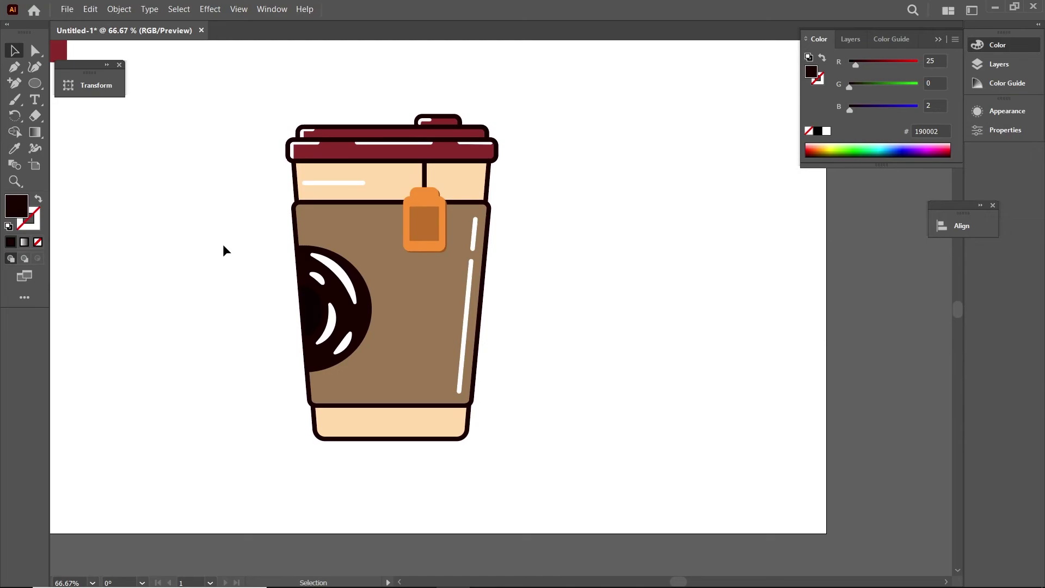
Draw a thin line down the sleeve's left edge from top to bottom.
{"action": "left_click", "coordinate": [15, 67]}
{"action": "scroll", "coordinate": [292, 224], "scroll_direction": "up", "scroll_amount": 1}
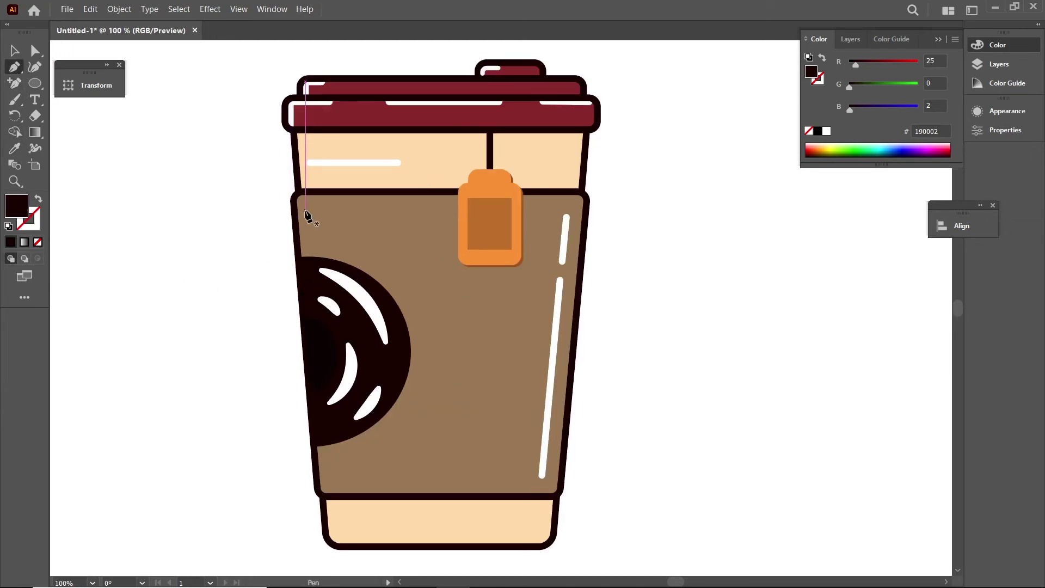
{"action": "left_click", "coordinate": [305, 212]}
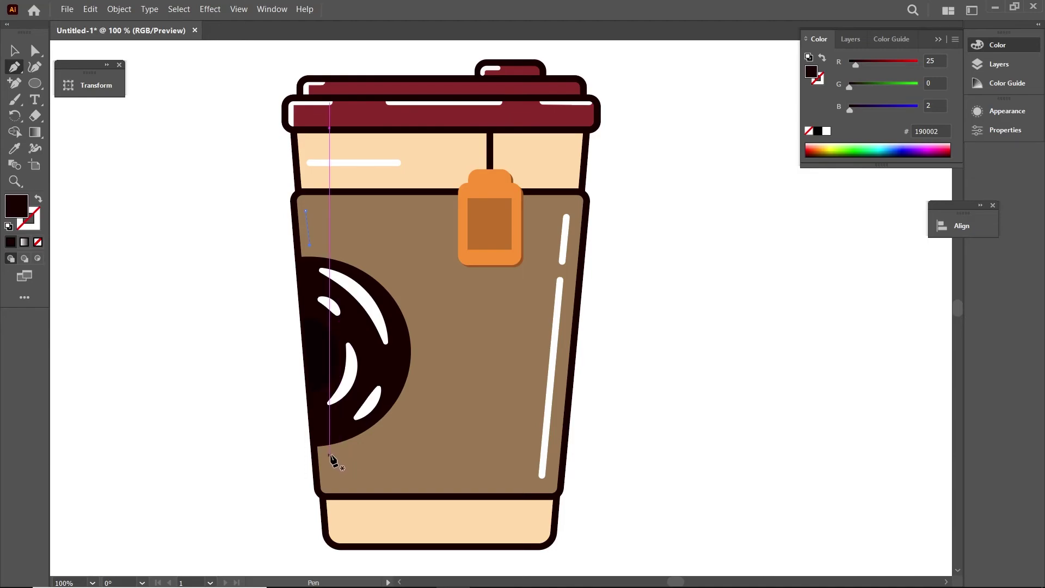
{"action": "left_click", "coordinate": [328, 463]}
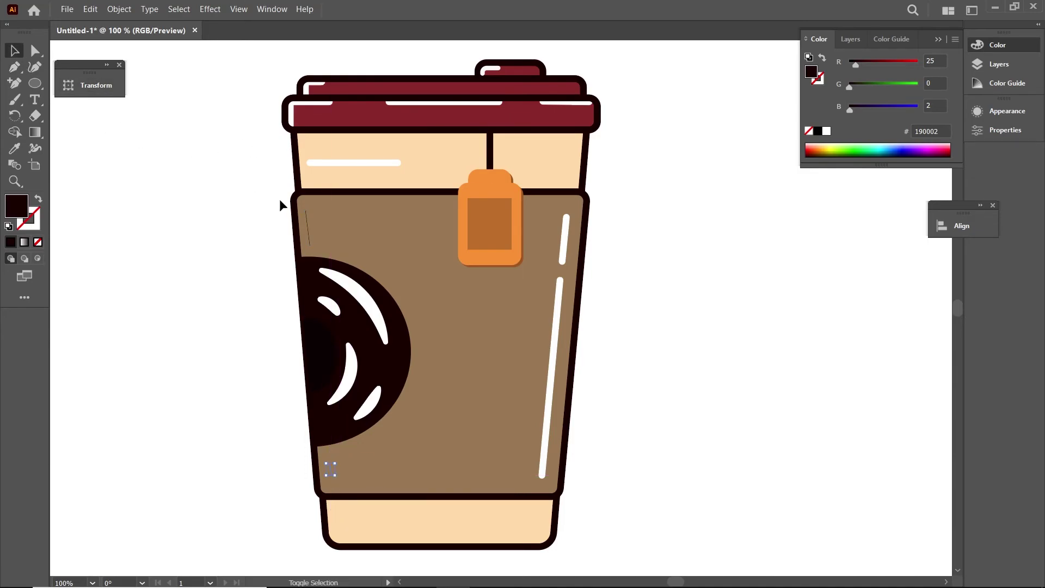
{"action": "left_click", "coordinate": [307, 229]}
{"action": "left_click", "coordinate": [1007, 112]}
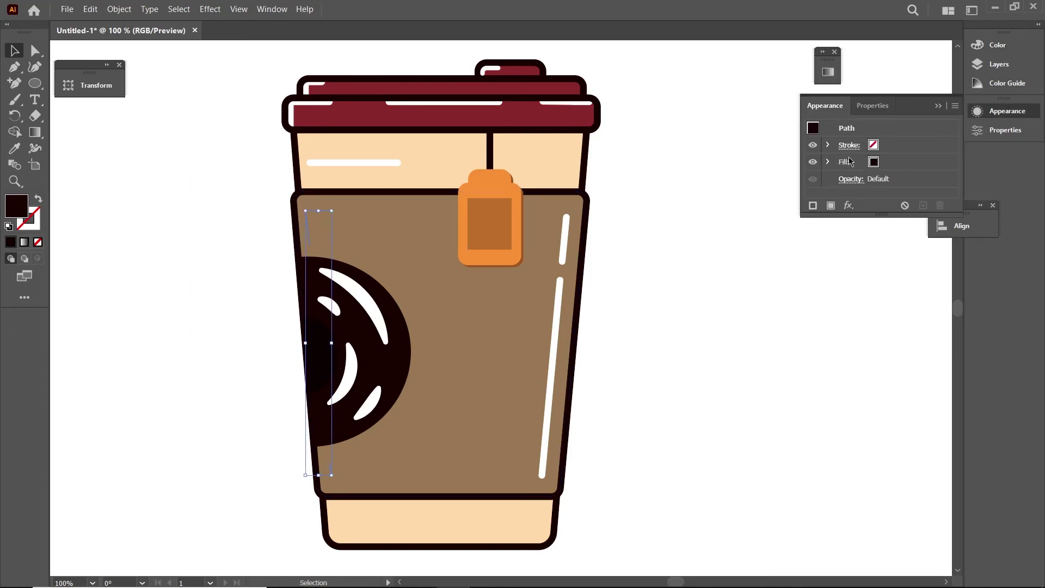
Give the edge line no fill and a black stroke with round caps.
{"action": "left_click", "coordinate": [873, 161]}
{"action": "left_click", "coordinate": [732, 182]}
{"action": "left_click", "coordinate": [874, 145]}
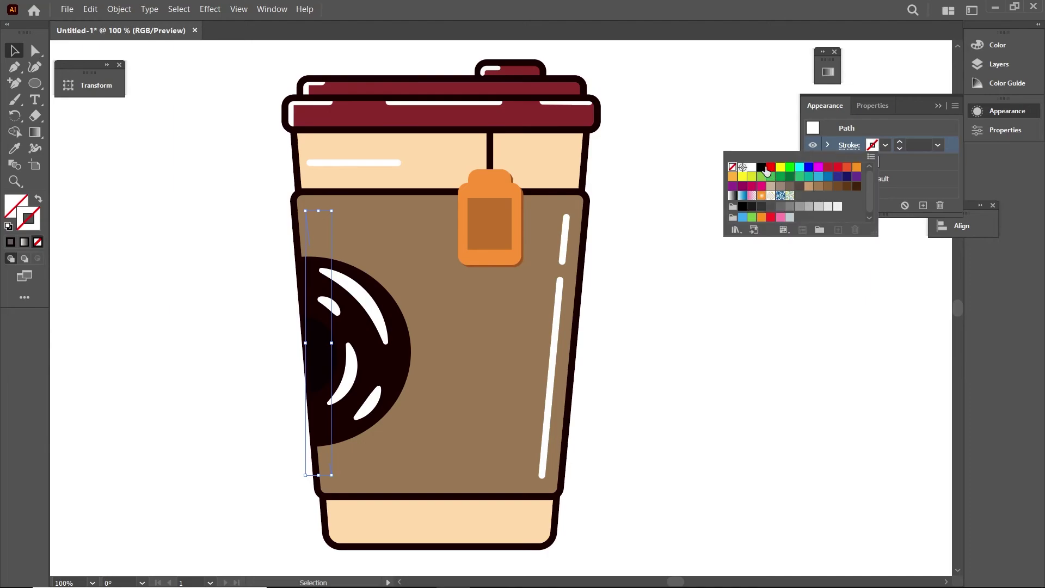
{"action": "left_click", "coordinate": [763, 167]}
{"action": "left_click", "coordinate": [901, 146]}
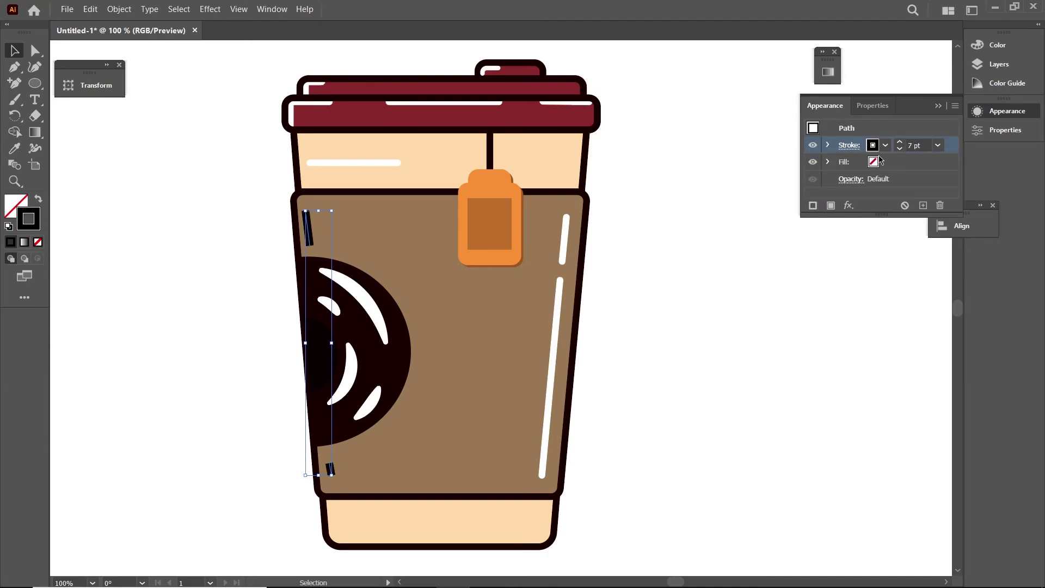
{"action": "left_click", "coordinate": [849, 146]}
{"action": "left_click", "coordinate": [770, 183]}
Lower the edge line's opacity to about 33% and view the whole cup.
{"action": "left_click", "coordinate": [851, 179]}
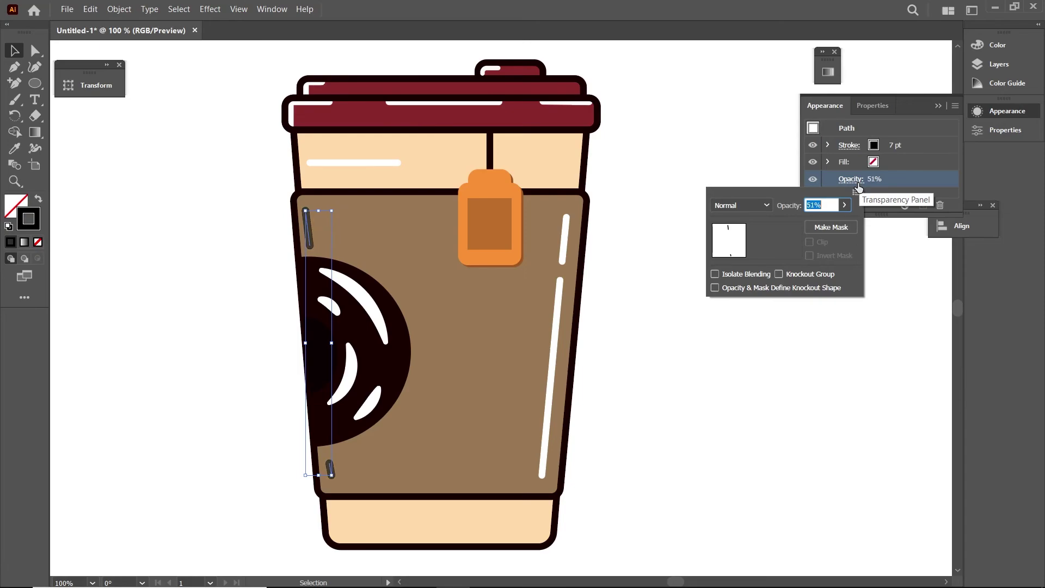
{"action": "key", "text": "Down"}
{"action": "key", "text": "Down"}
{"action": "key", "text": "Down"}
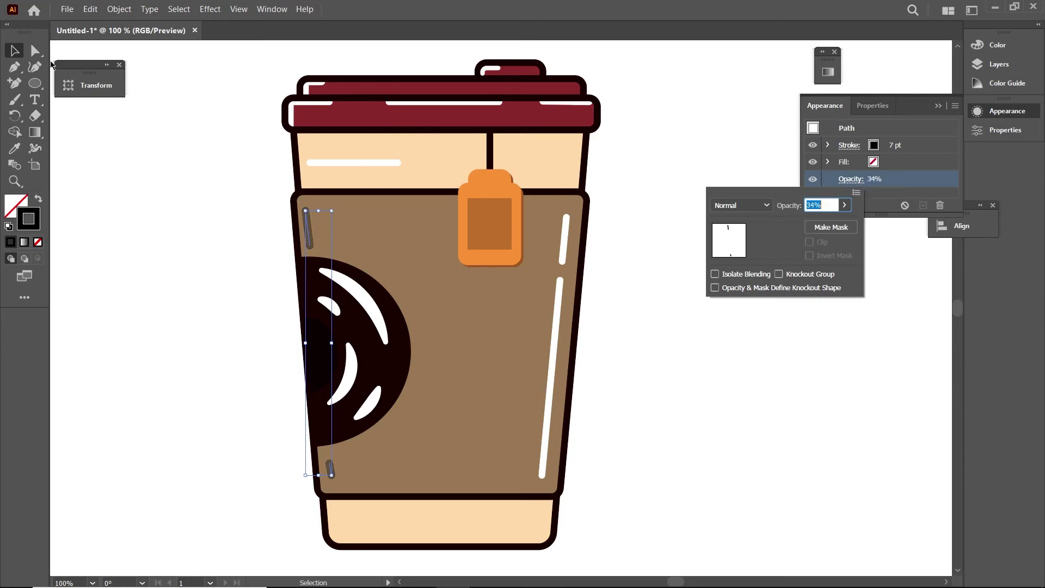
{"action": "left_click", "coordinate": [240, 165]}
{"action": "scroll", "coordinate": [252, 166], "scroll_direction": "down", "scroll_amount": 1}
{"action": "left_click_drag", "start_coordinate": [252, 166], "coordinate": [315, 206]}
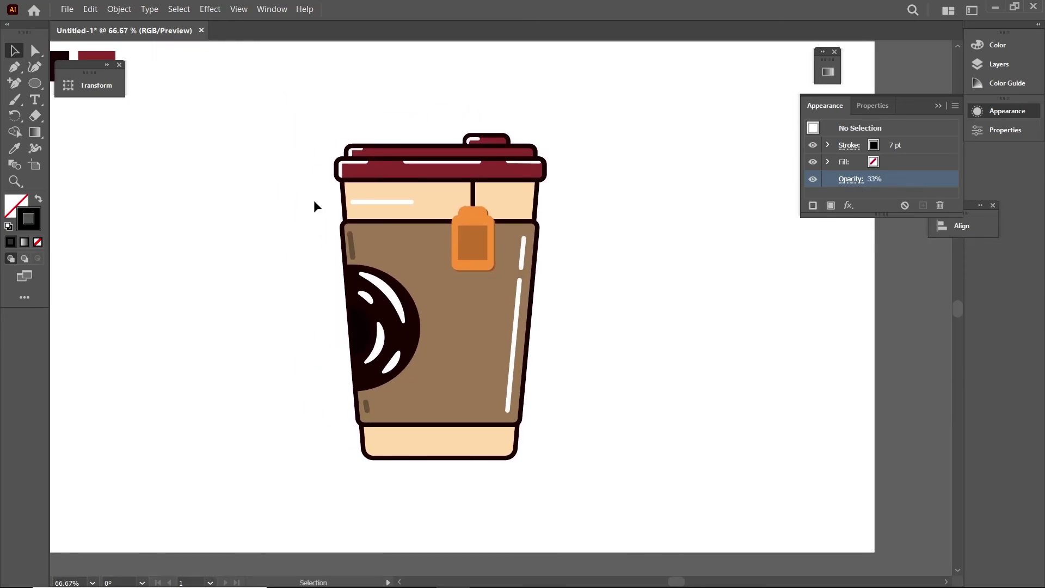
Select the existing white highlight curves and lines on the cup to check them, then clear the selection.
{"action": "left_click", "coordinate": [386, 294]}
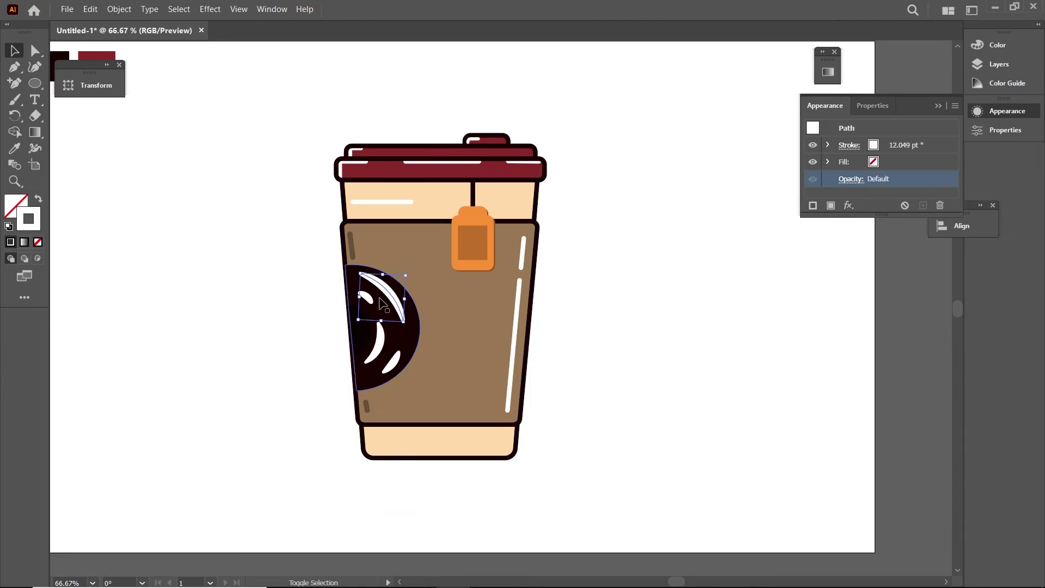
{"action": "left_click", "coordinate": [378, 353], "text": "shift"}
{"action": "left_click", "coordinate": [519, 284], "text": "shift"}
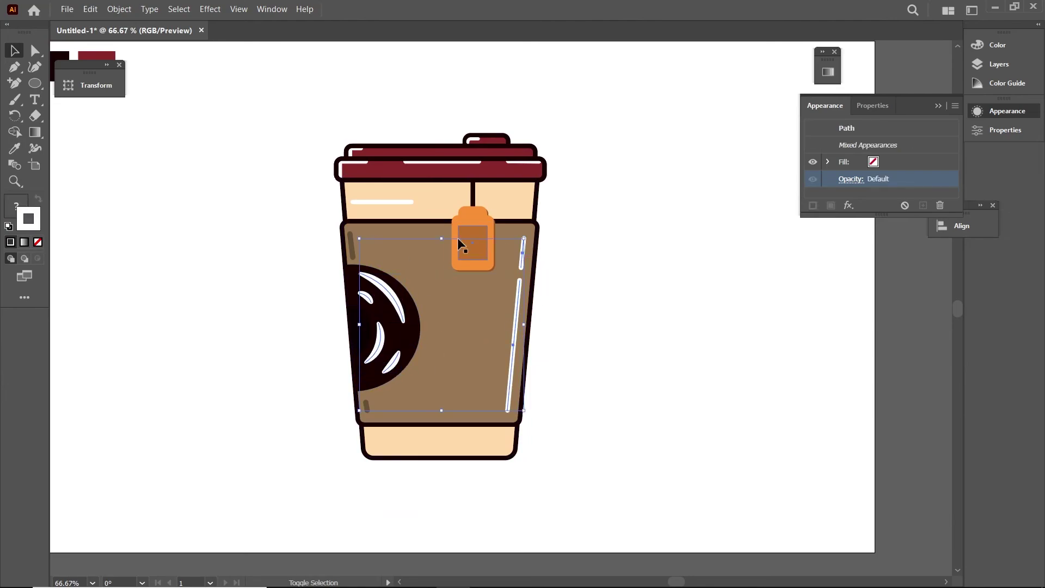
{"action": "left_click", "coordinate": [371, 203], "text": "shift"}
{"action": "scroll", "coordinate": [354, 174], "scroll_direction": "up", "scroll_amount": 3}
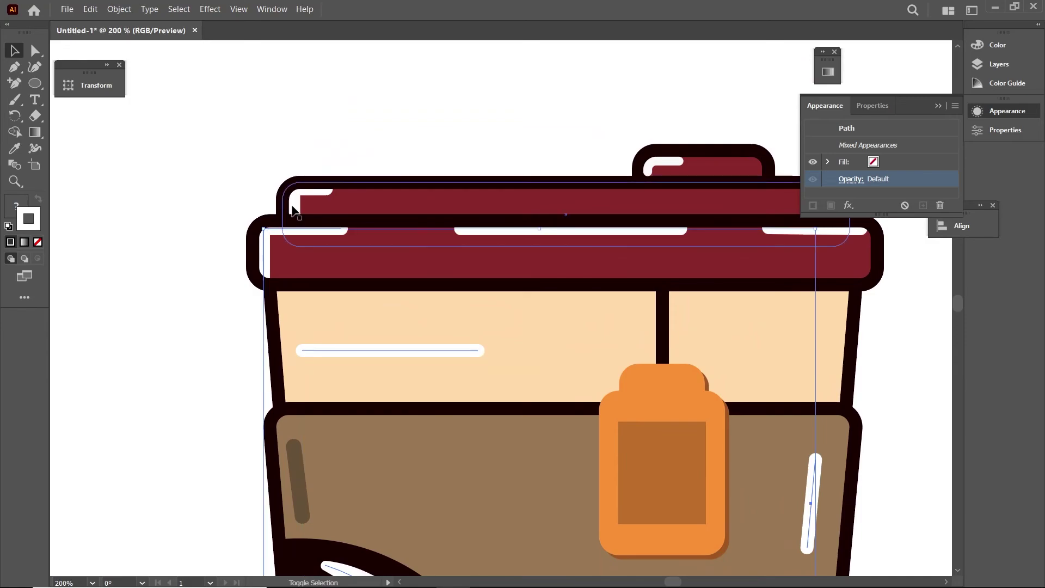
{"action": "left_click", "coordinate": [518, 222], "text": "shift"}
{"action": "left_click_drag", "start_coordinate": [751, 328], "coordinate": [693, 367]}
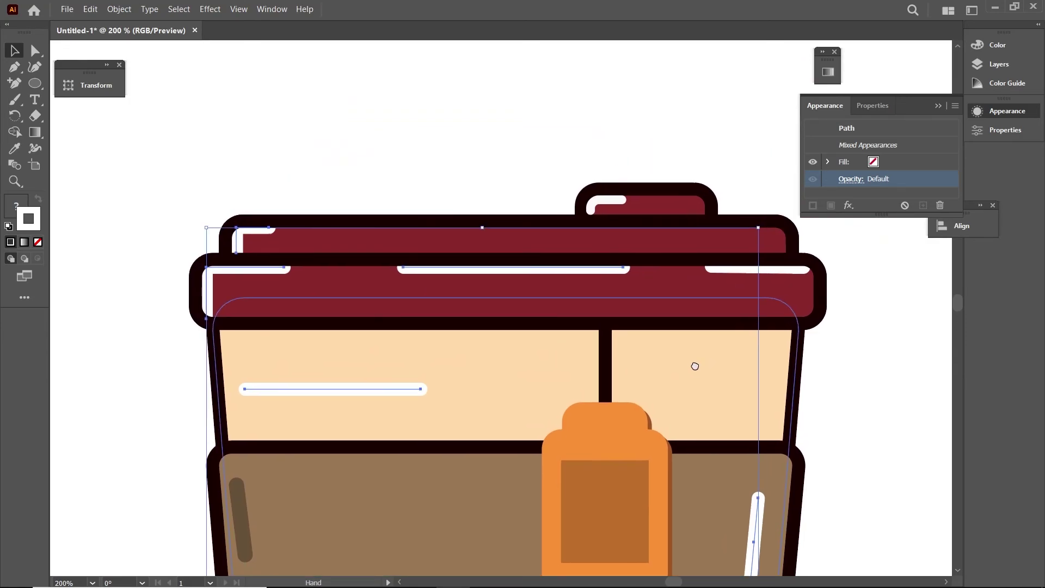
{"action": "left_click", "coordinate": [872, 313]}
{"action": "scroll", "coordinate": [638, 247], "scroll_direction": "down", "scroll_amount": 2}
{"action": "scroll", "coordinate": [638, 247], "scroll_direction": "down", "scroll_amount": 2}
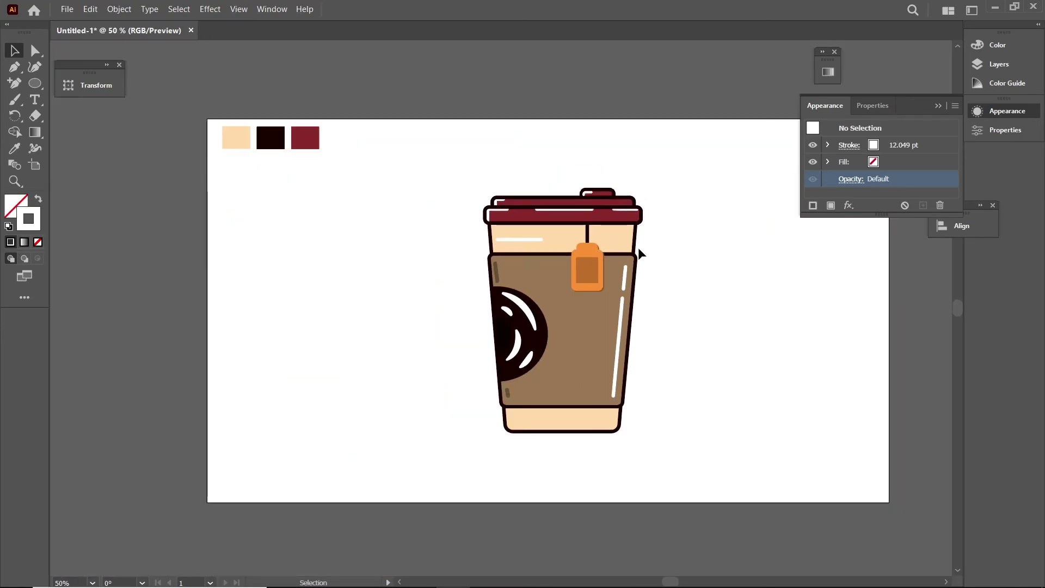
{"action": "scroll", "coordinate": [609, 388], "scroll_direction": "up", "scroll_amount": 3}
Draw a long and a short horizontal white highlight line across the bottom band with the Pen tool.
{"action": "key", "text": "p"}
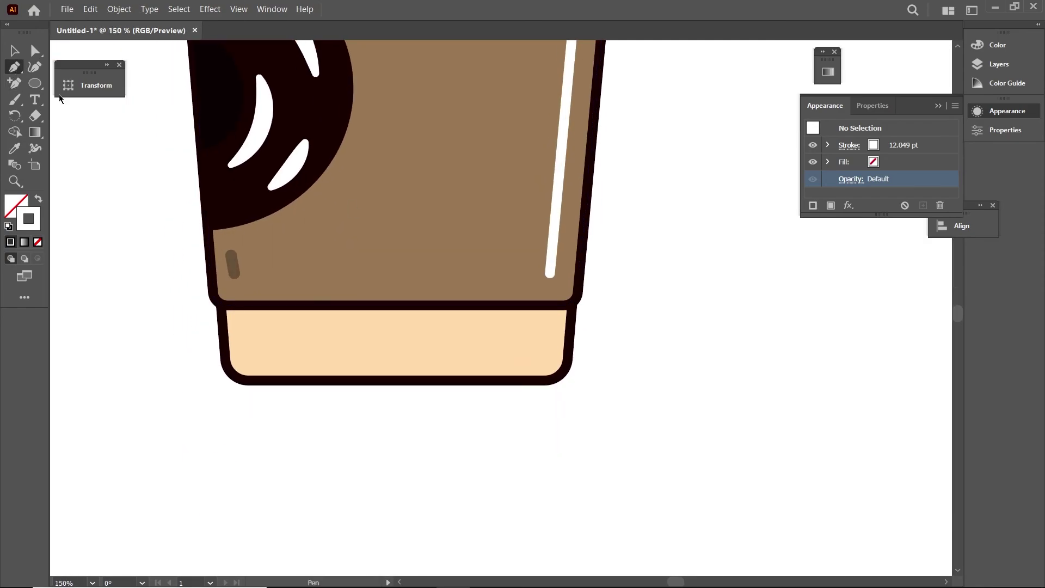
{"action": "left_click", "coordinate": [389, 361]}
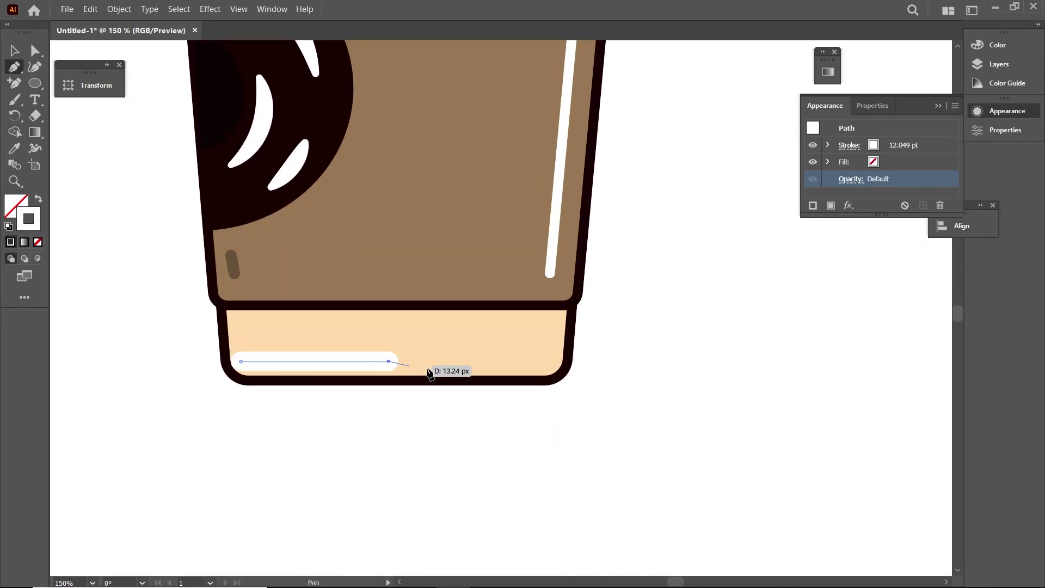
{"action": "key", "text": "Escape"}
{"action": "left_click", "coordinate": [449, 362]}
{"action": "left_click", "coordinate": [516, 362]}
Nudge both bottom highlight lines slightly right and up, then zoom out to the whole cup.
{"action": "key", "text": "v"}
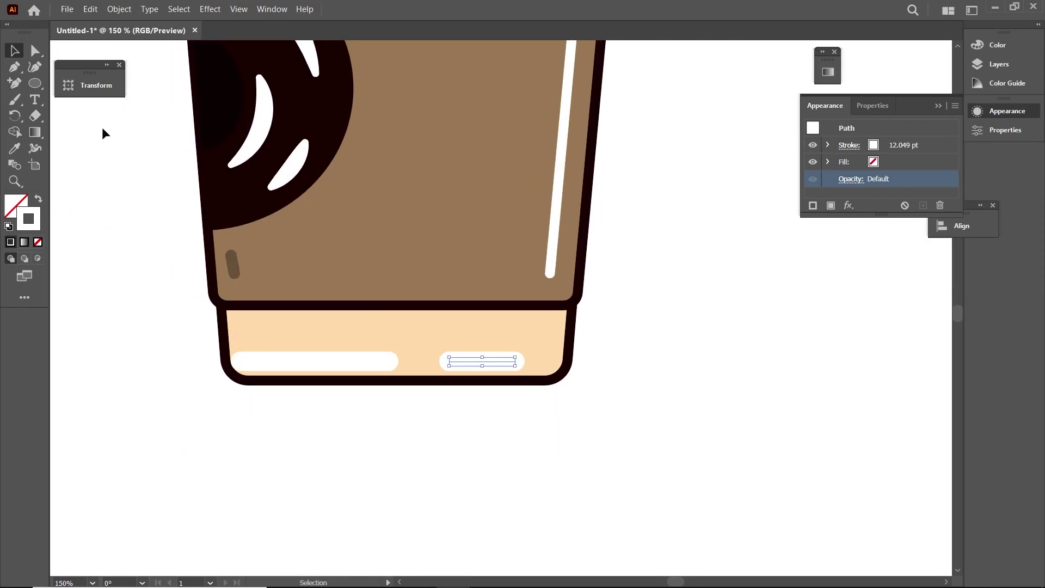
{"action": "left_click", "coordinate": [350, 363], "text": "shift"}
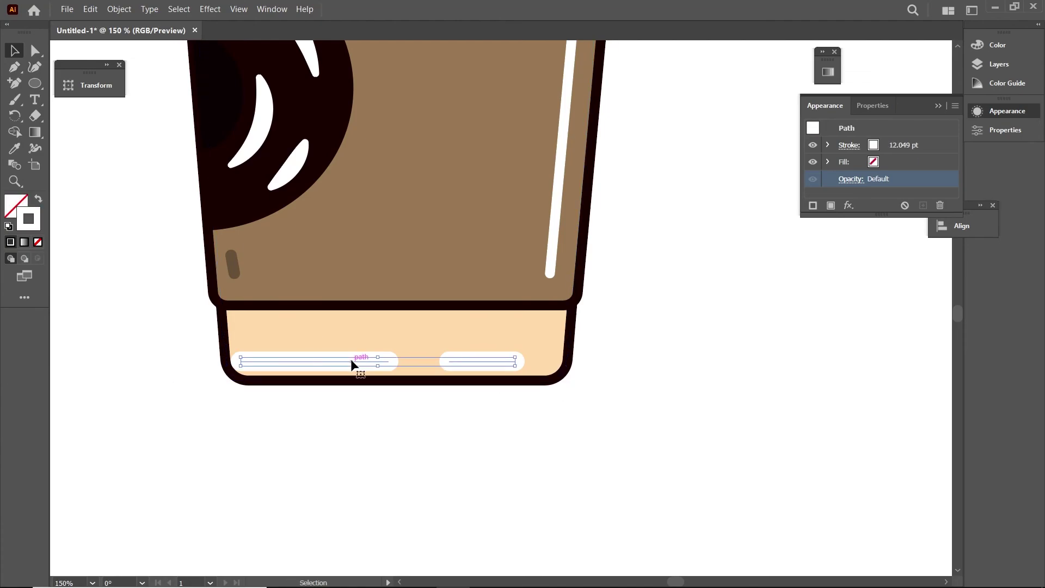
{"action": "left_click_drag", "start_coordinate": [358, 361], "coordinate": [366, 359]}
{"action": "left_click", "coordinate": [665, 374]}
{"action": "key", "text": "ctrl+minus"}
{"action": "key", "text": "ctrl+minus"}
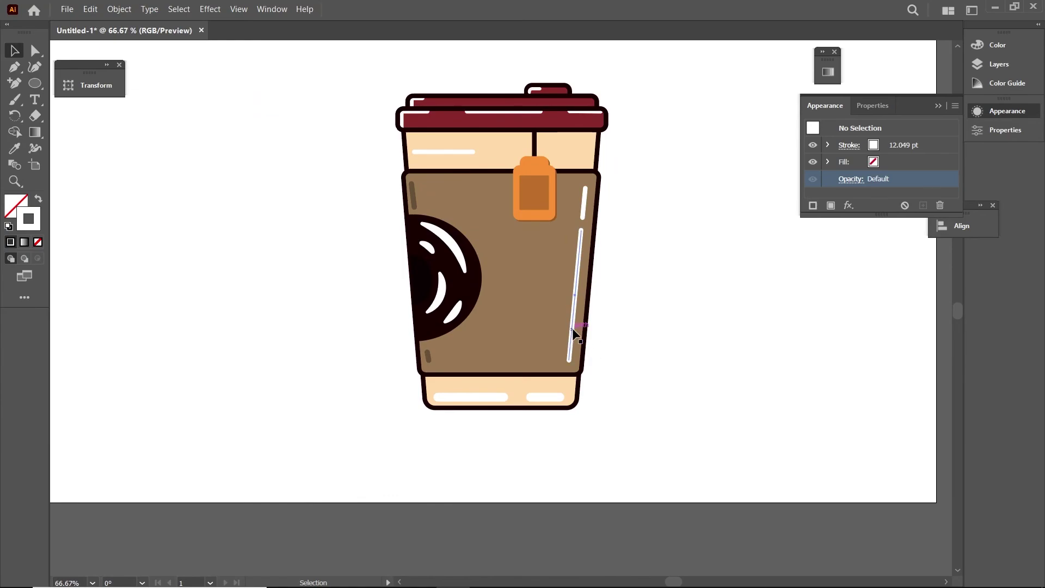
{"action": "key", "text": "ctrl+minus"}
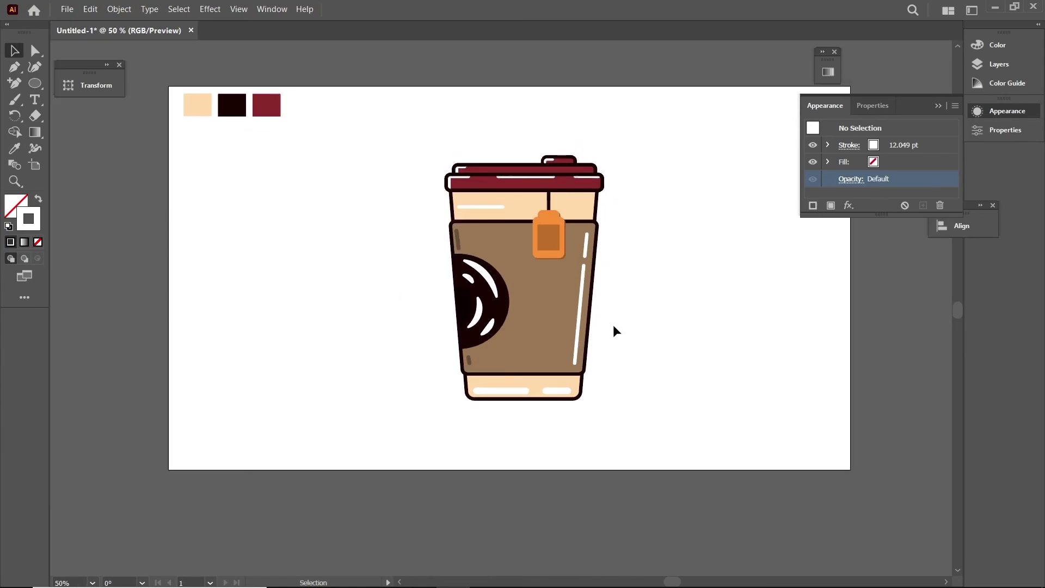
{"action": "scroll", "coordinate": [613, 325], "scroll_direction": "up", "scroll_amount": 3}
{"action": "left_click", "coordinate": [511, 341]}
Draw a flat, wide ellipse just under the cup's base.
{"action": "key", "text": "ctrl+minus"}
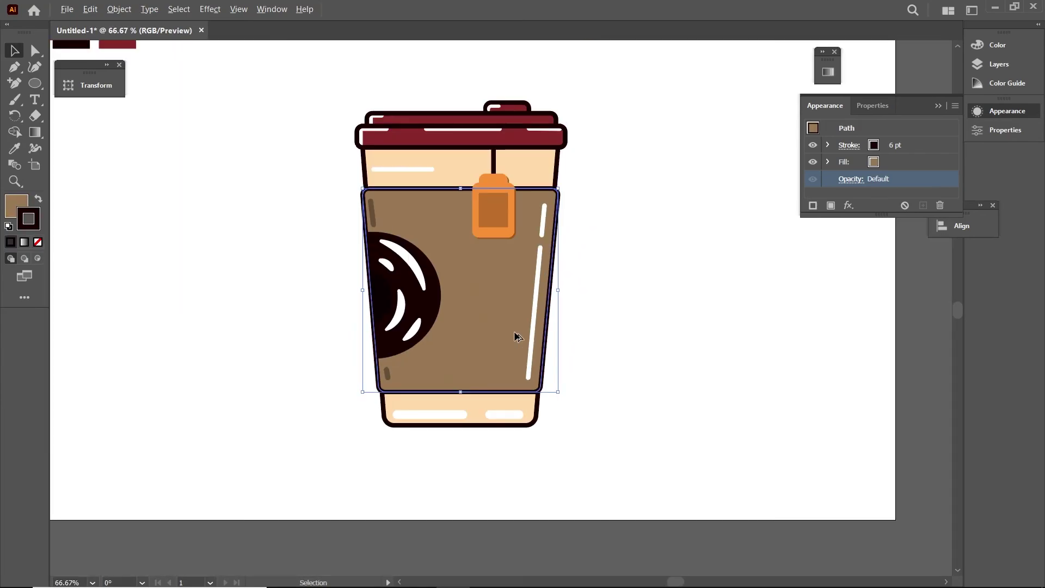
{"action": "key", "text": "ctrl+minus"}
{"action": "left_click", "coordinate": [619, 333]}
{"action": "scroll", "coordinate": [615, 334], "scroll_direction": "up", "scroll_amount": 1}
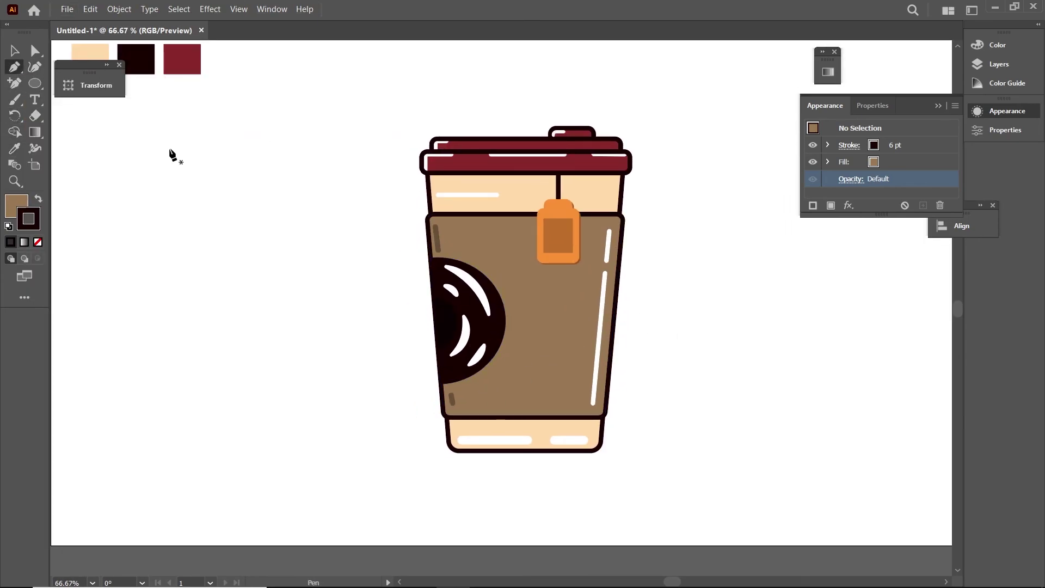
{"action": "left_click", "coordinate": [35, 83]}
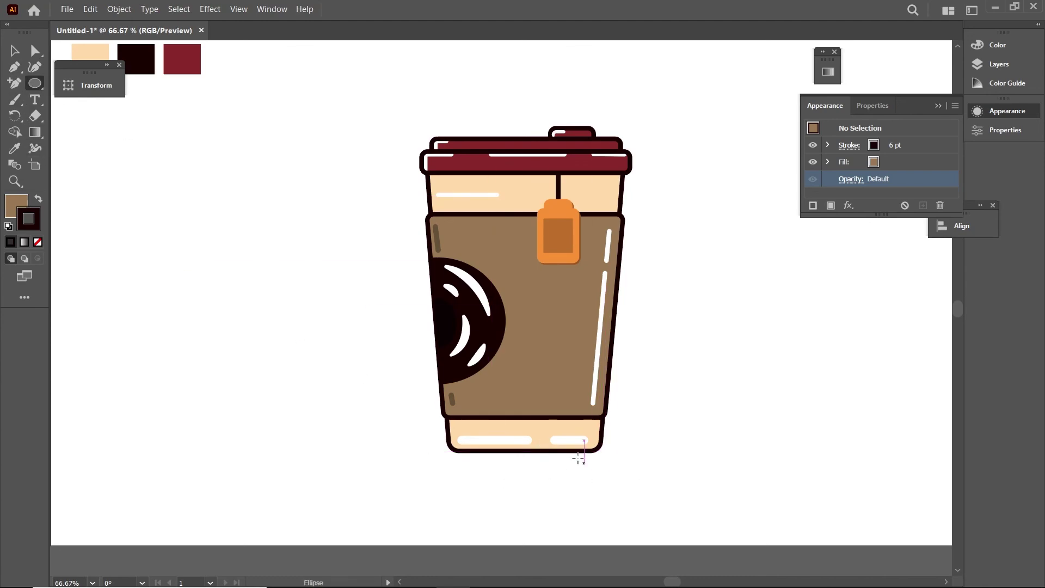
{"action": "left_click_drag", "start_coordinate": [571, 448], "coordinate": [818, 461]}
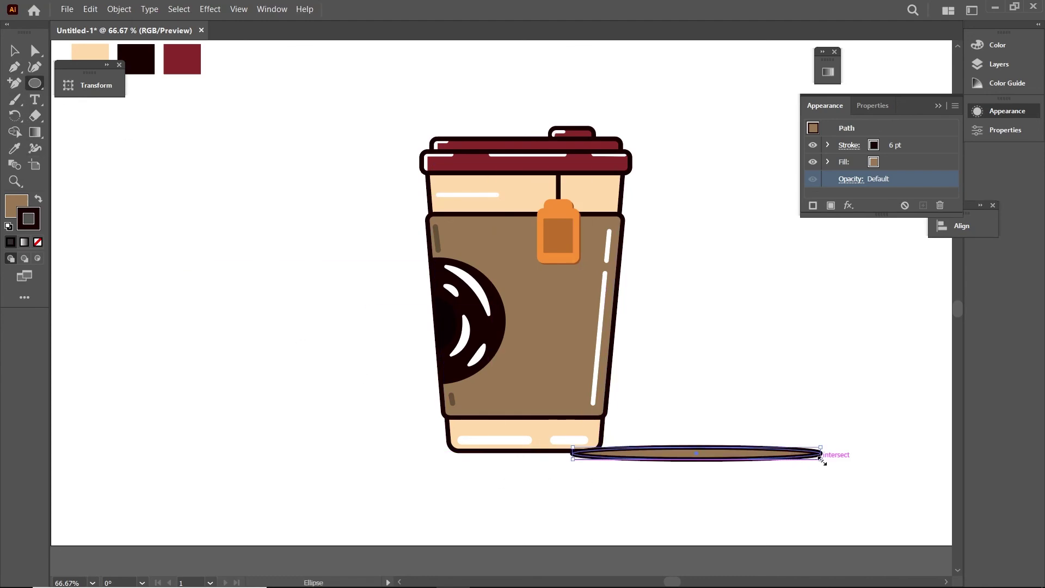
Fill the ellipse black, set its stroke colour, and lower its opacity to 37%.
{"action": "left_click", "coordinate": [873, 162]}
{"action": "left_click", "coordinate": [761, 184]}
{"action": "left_click", "coordinate": [850, 145]}
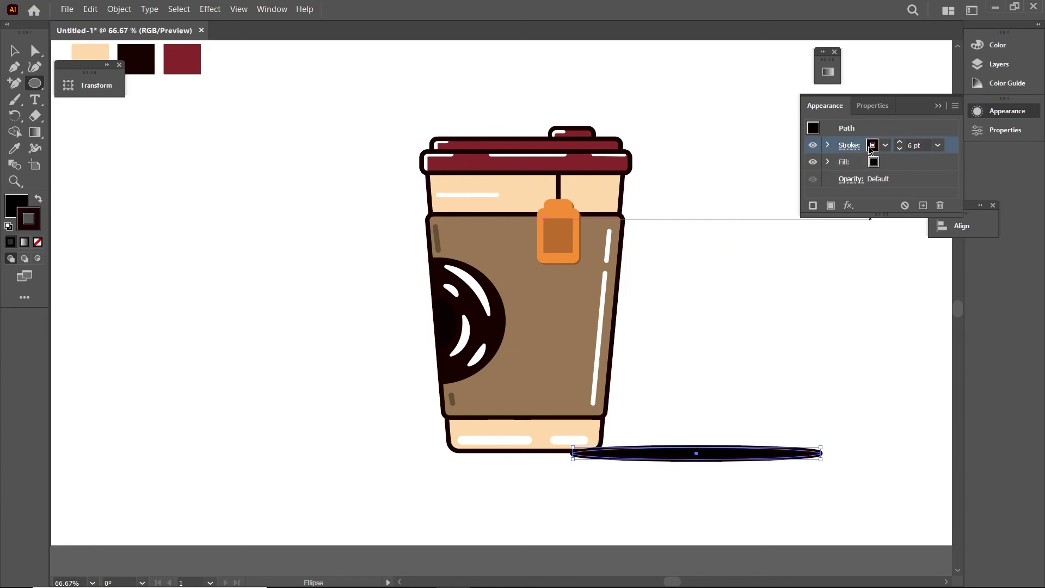
{"action": "left_click", "coordinate": [885, 145]}
{"action": "left_click", "coordinate": [761, 164]}
{"action": "left_click", "coordinate": [877, 183]}
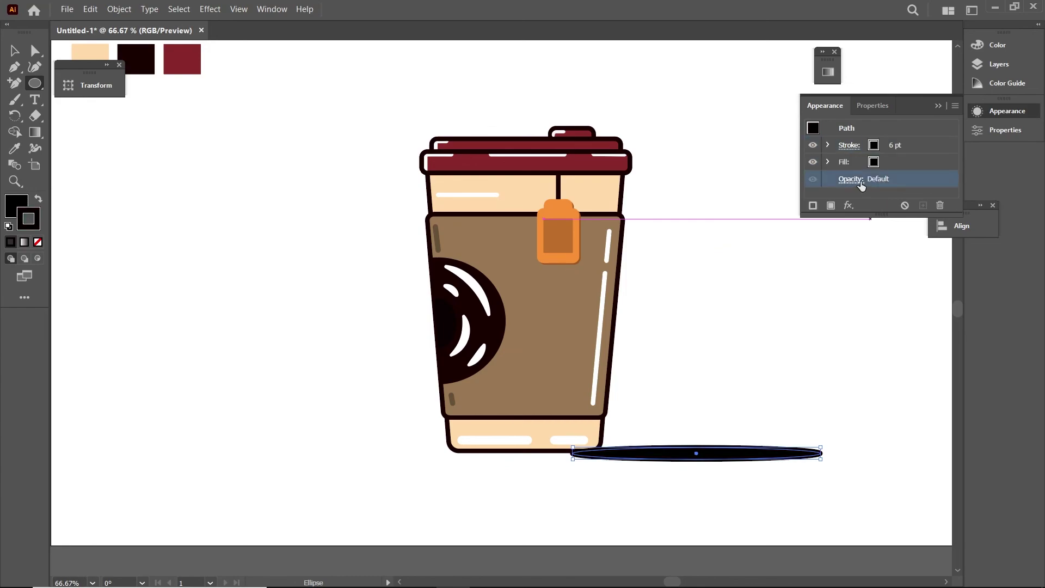
{"action": "left_click", "coordinate": [861, 185]}
{"action": "scroll", "coordinate": [842, 205], "scroll_direction": "down", "scroll_amount": 10}
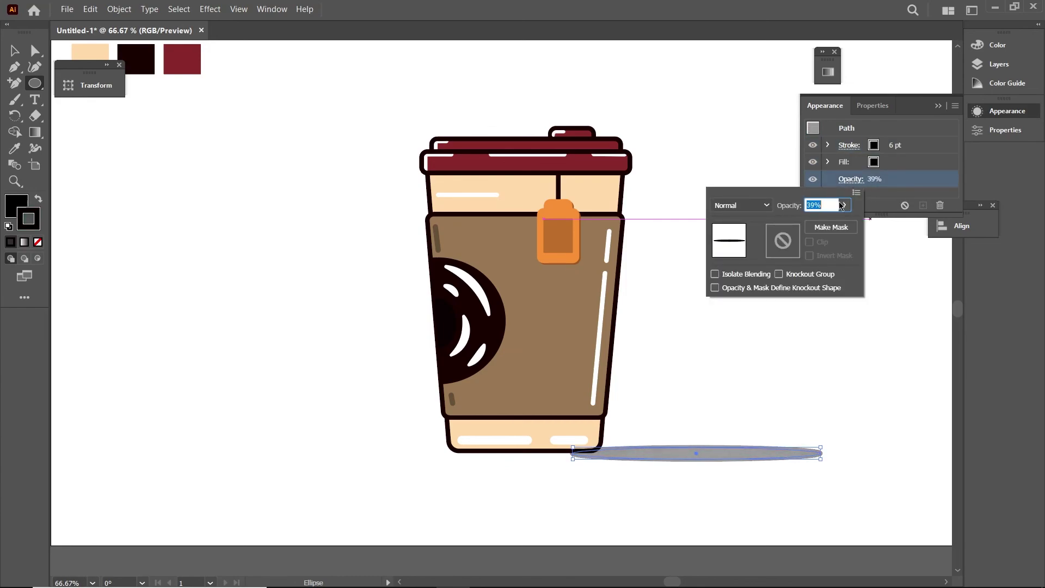
{"action": "type", "text": "37"}
{"action": "left_click", "coordinate": [652, 387]}
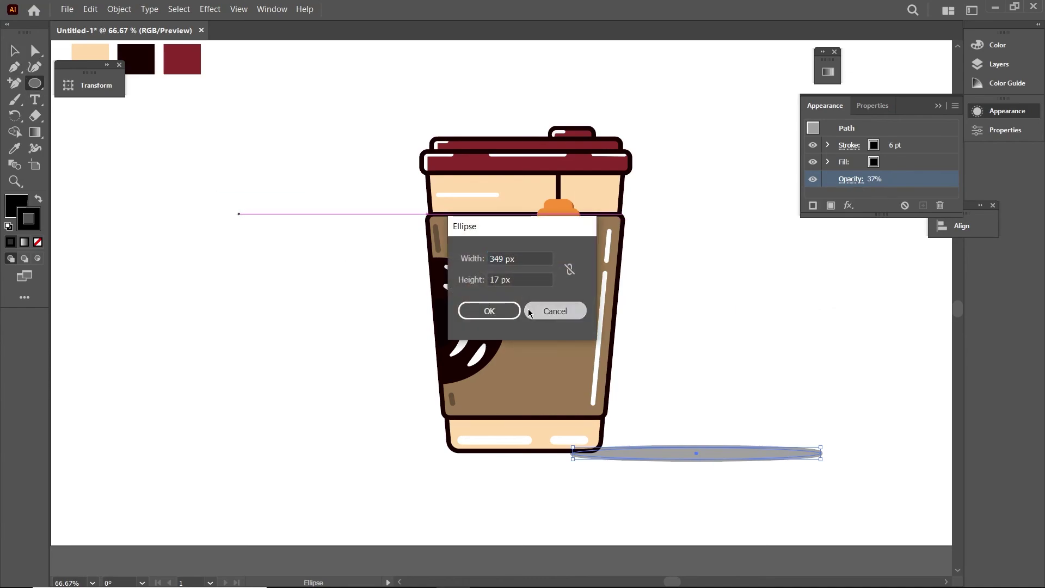
Send the shadow ellipse behind the cup and position it centred under the base.
{"action": "left_click", "coordinate": [547, 308]}
{"action": "left_click", "coordinate": [17, 52]}
{"action": "left_click", "coordinate": [744, 468]}
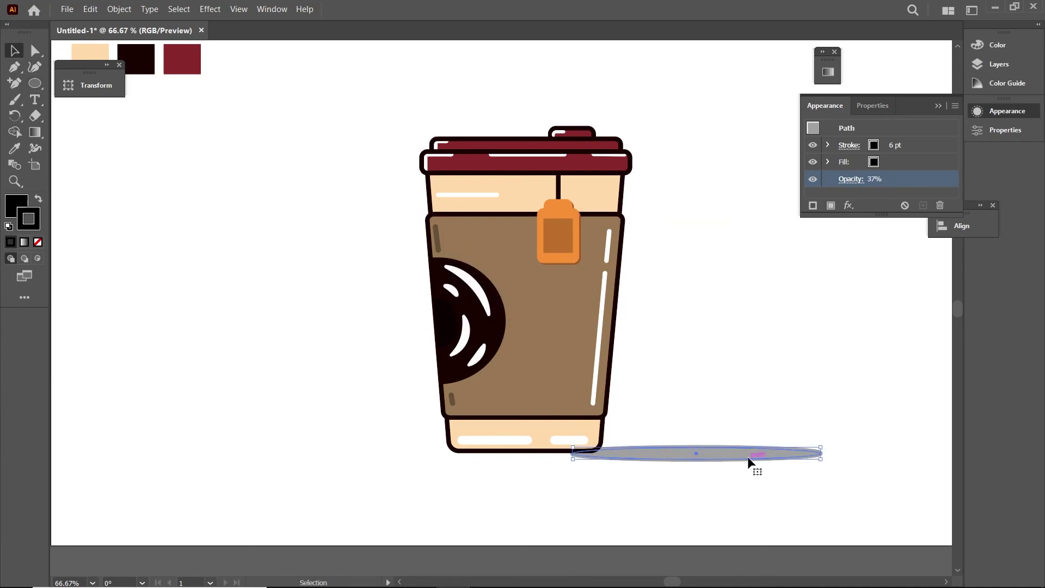
{"action": "key", "text": "Left"}
{"action": "key", "text": "Left"}
{"action": "key", "text": "Left"}
{"action": "key", "text": "Up"}
{"action": "key", "text": "Up"}
{"action": "key", "text": "Up"}
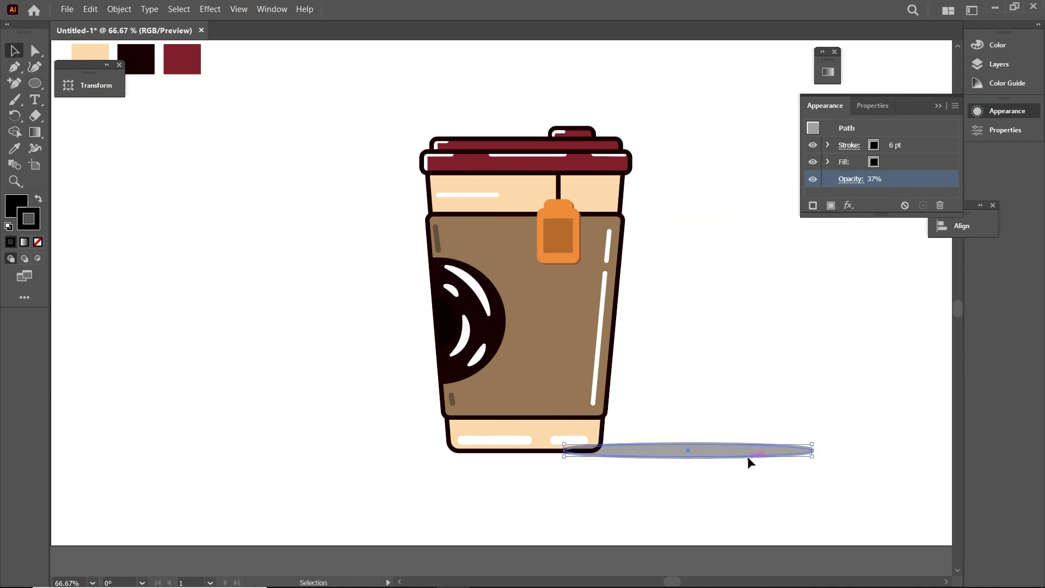
{"action": "right_click", "coordinate": [746, 456]}
{"action": "left_click", "coordinate": [618, 436]}
{"action": "left_click", "coordinate": [671, 508]}
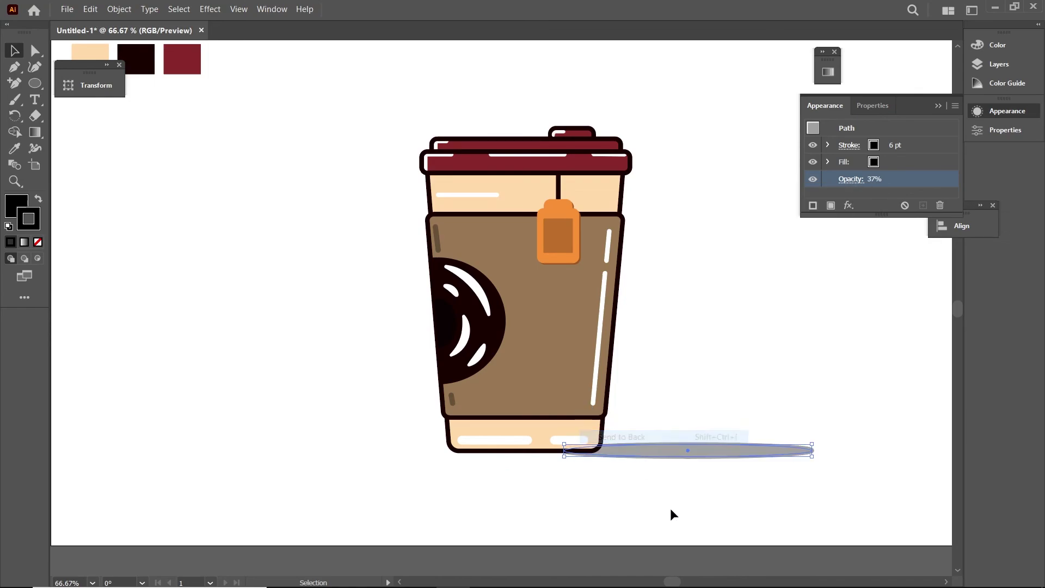
{"action": "key", "text": "ctrl+minus"}
{"action": "left_click_drag", "start_coordinate": [703, 467], "coordinate": [658, 468]}
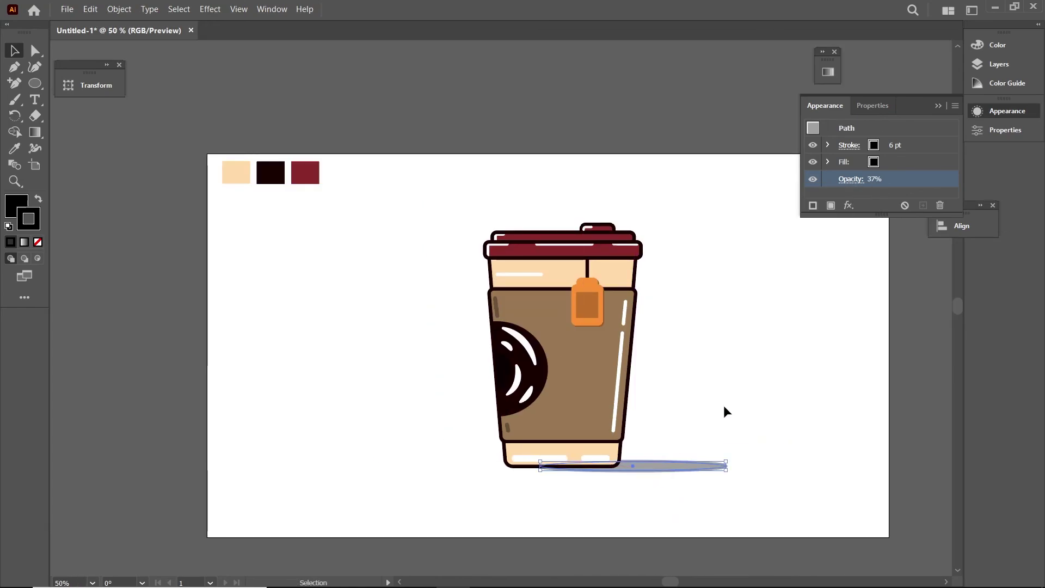